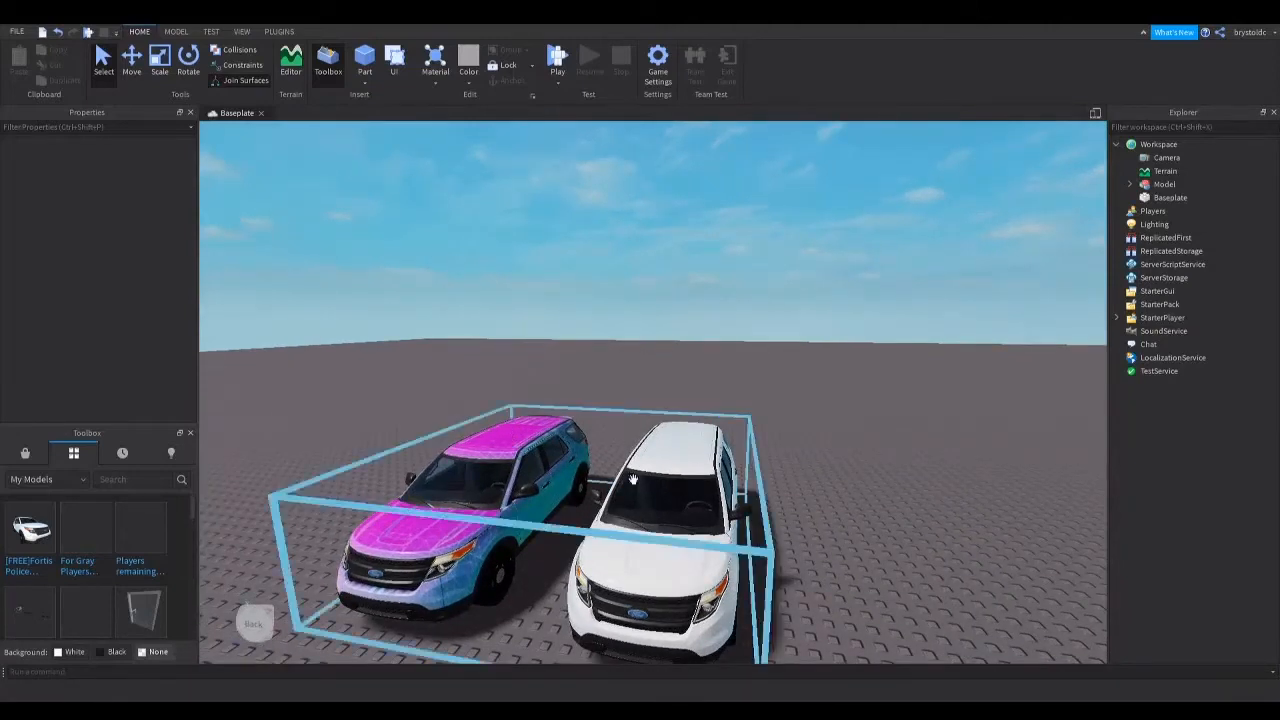
Step: Examine the template-textured Explorer and the plain white Explorer side by side from several angles in the scene
drag(618, 324, 619, 324)
key(w)
key(s)
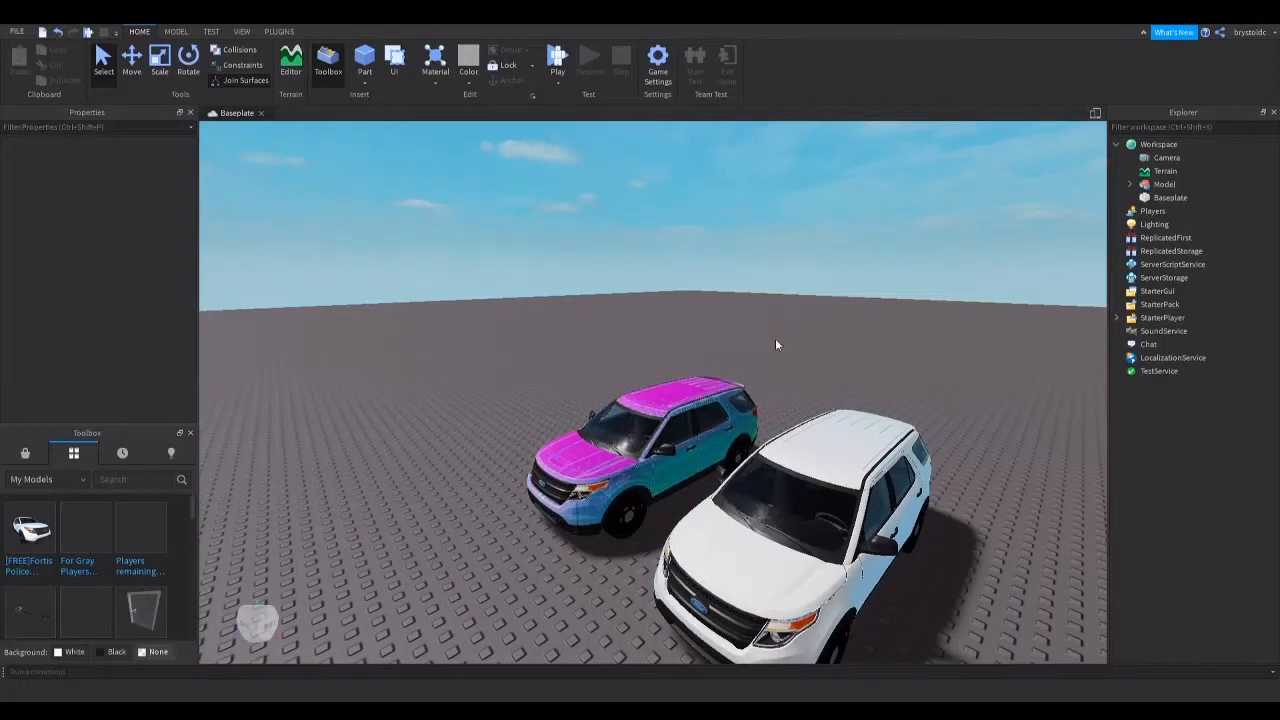
key(d)
drag(822, 343, 822, 343)
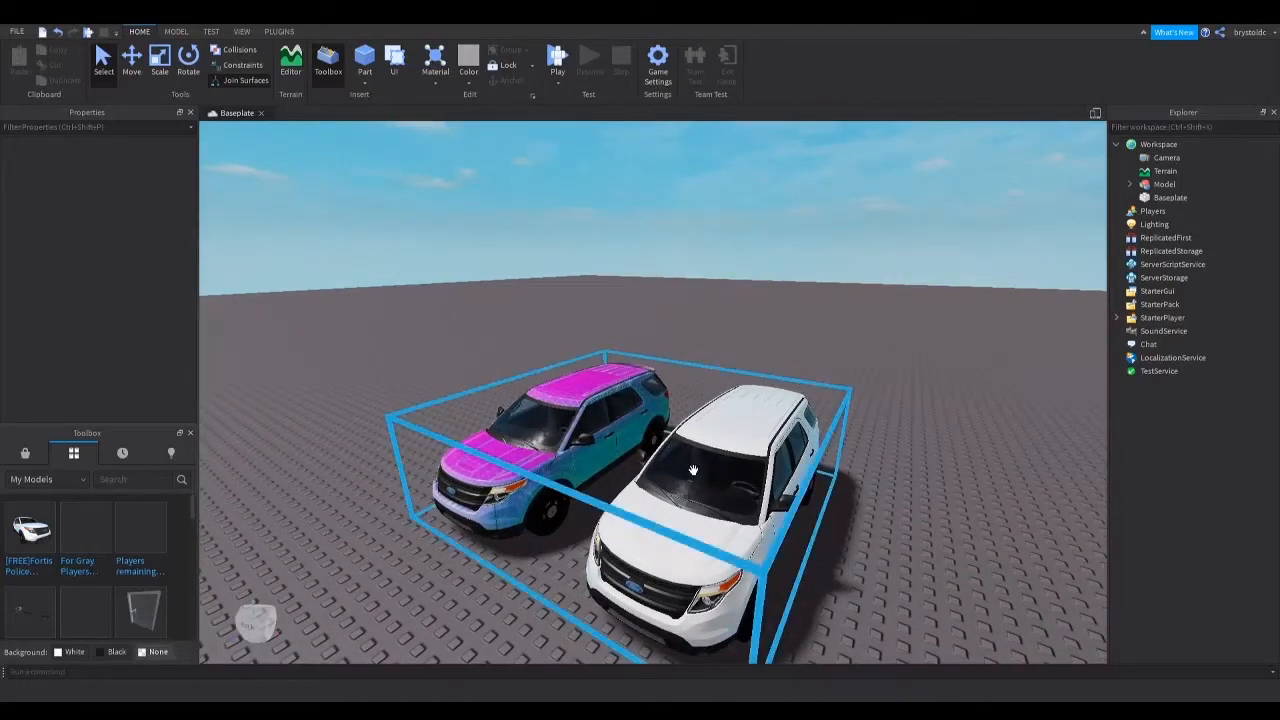
click(590, 440)
scroll(590, 440, down, 5)
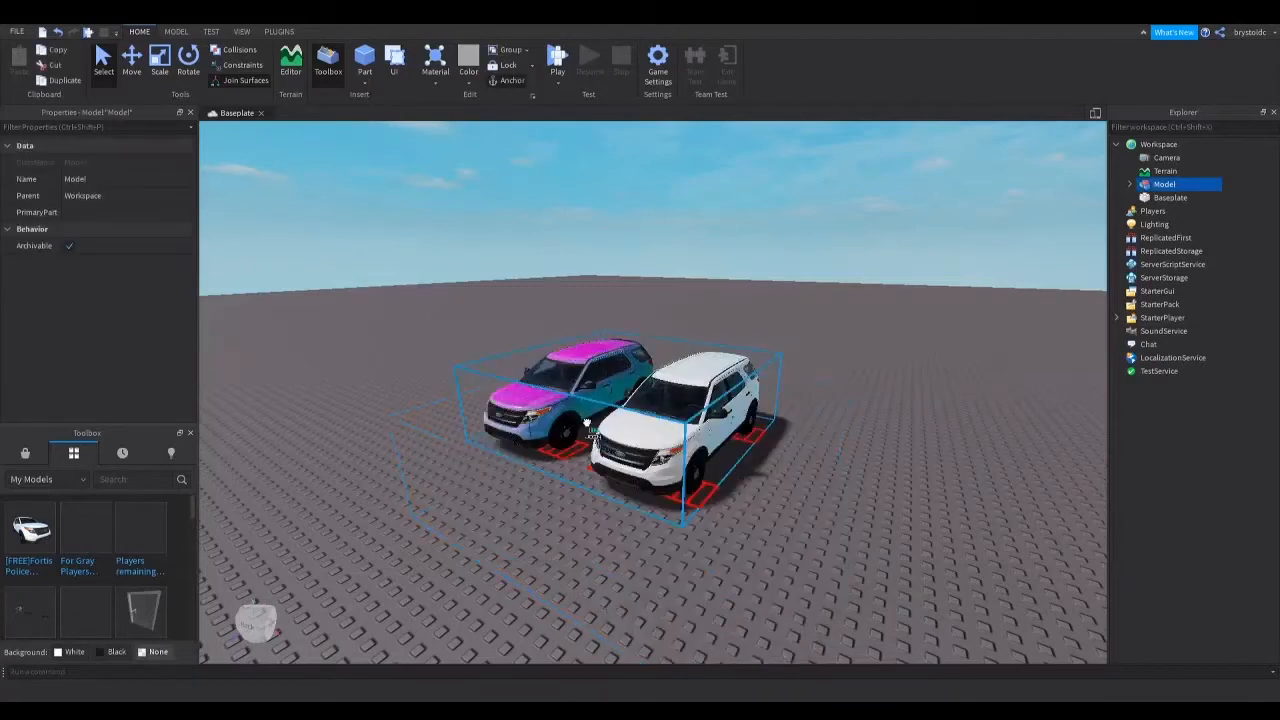
click(785, 458)
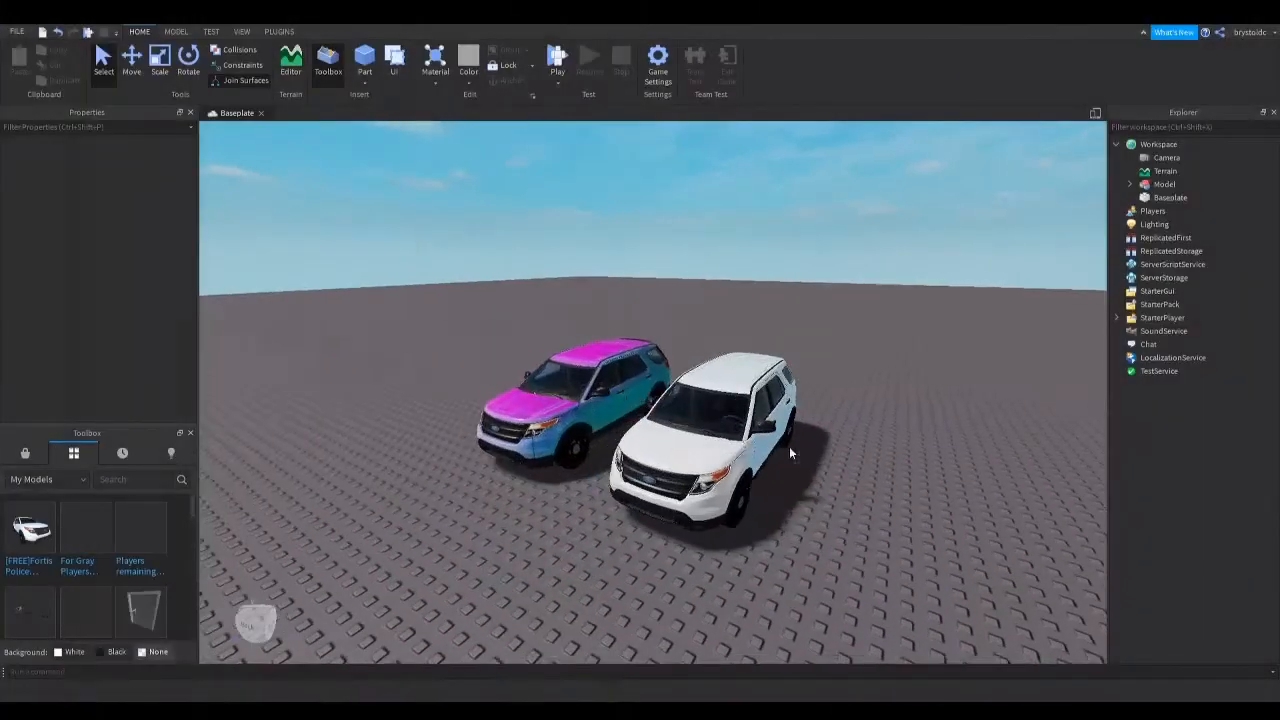
scroll(789, 446, up, 4)
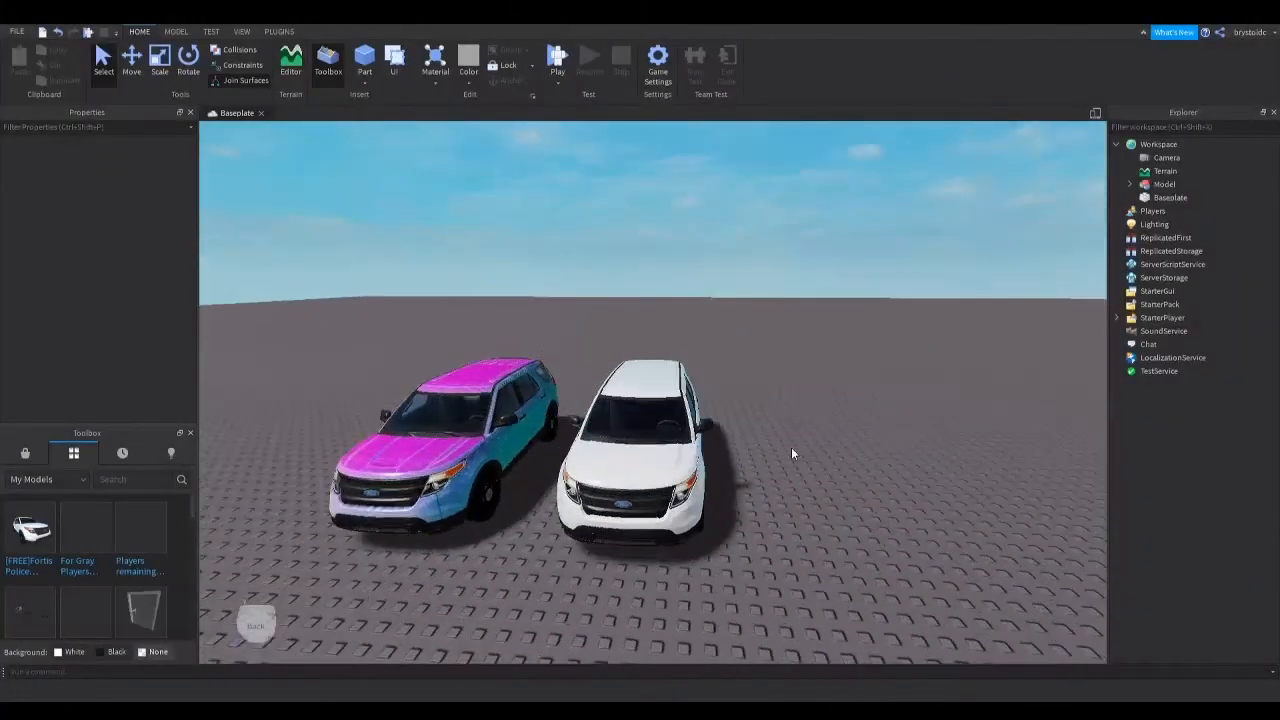
key(a)
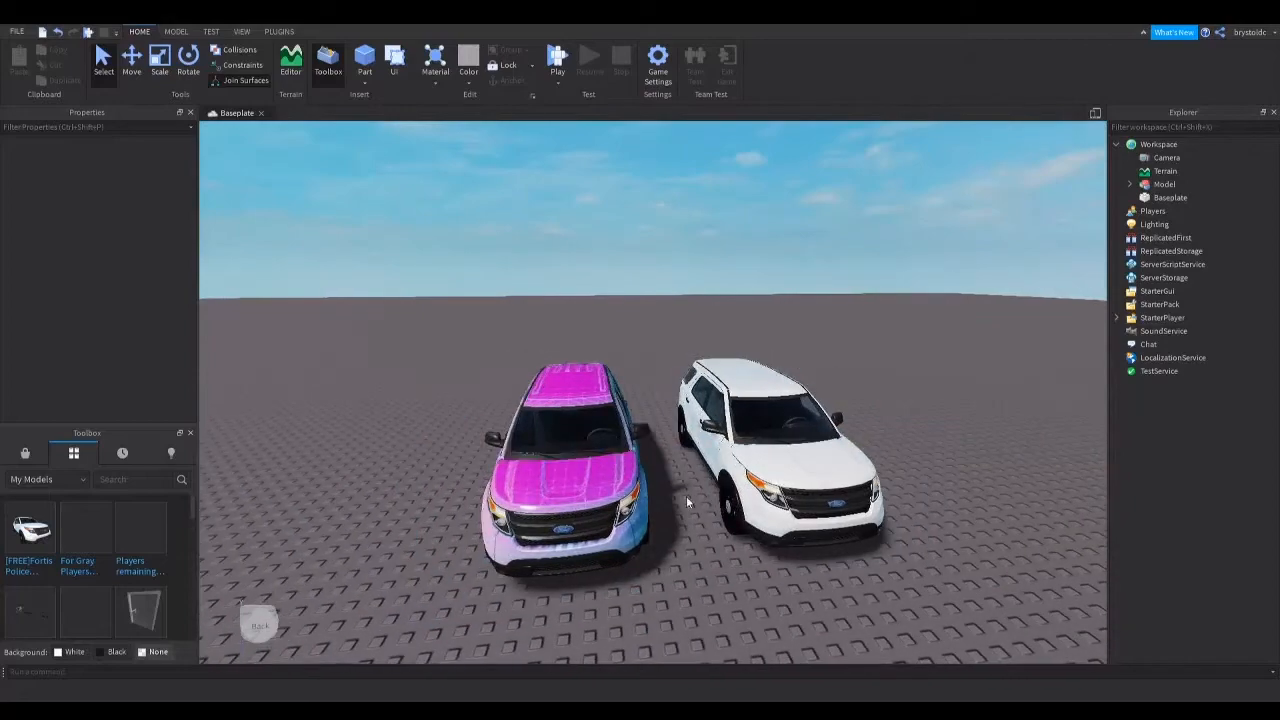
key(d)
key(d)
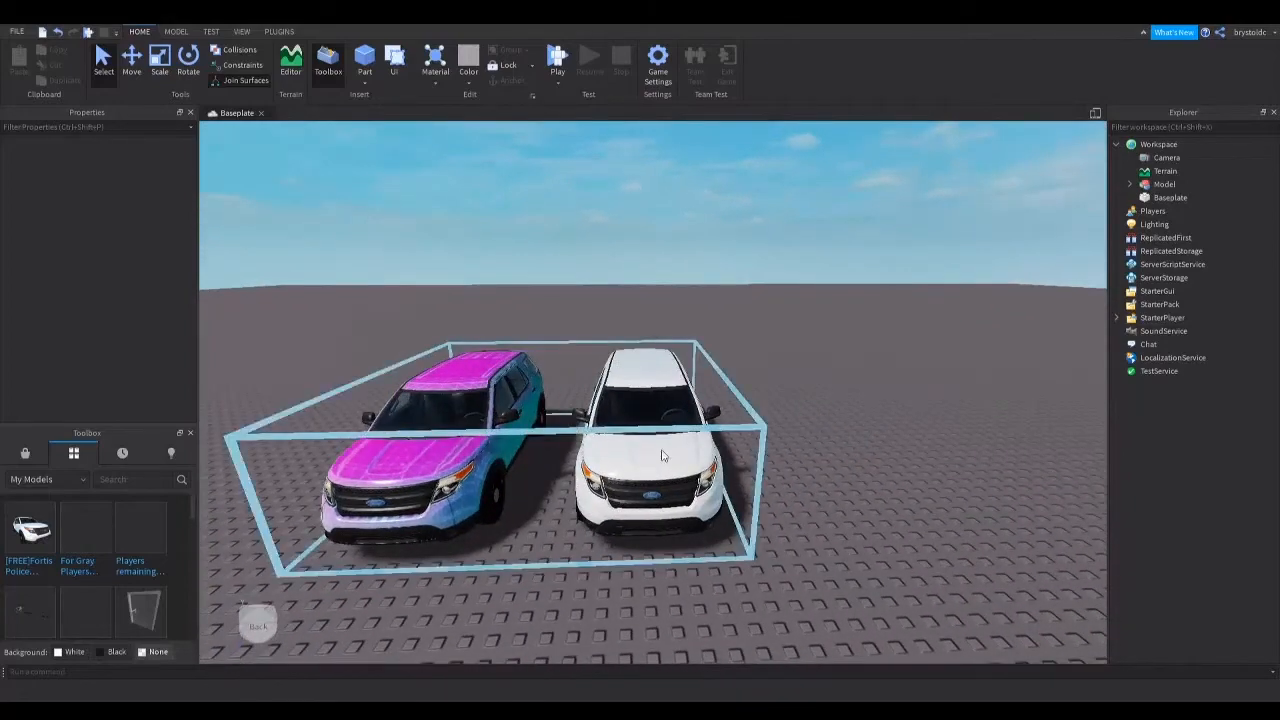
key(a)
key(a)
key(d)
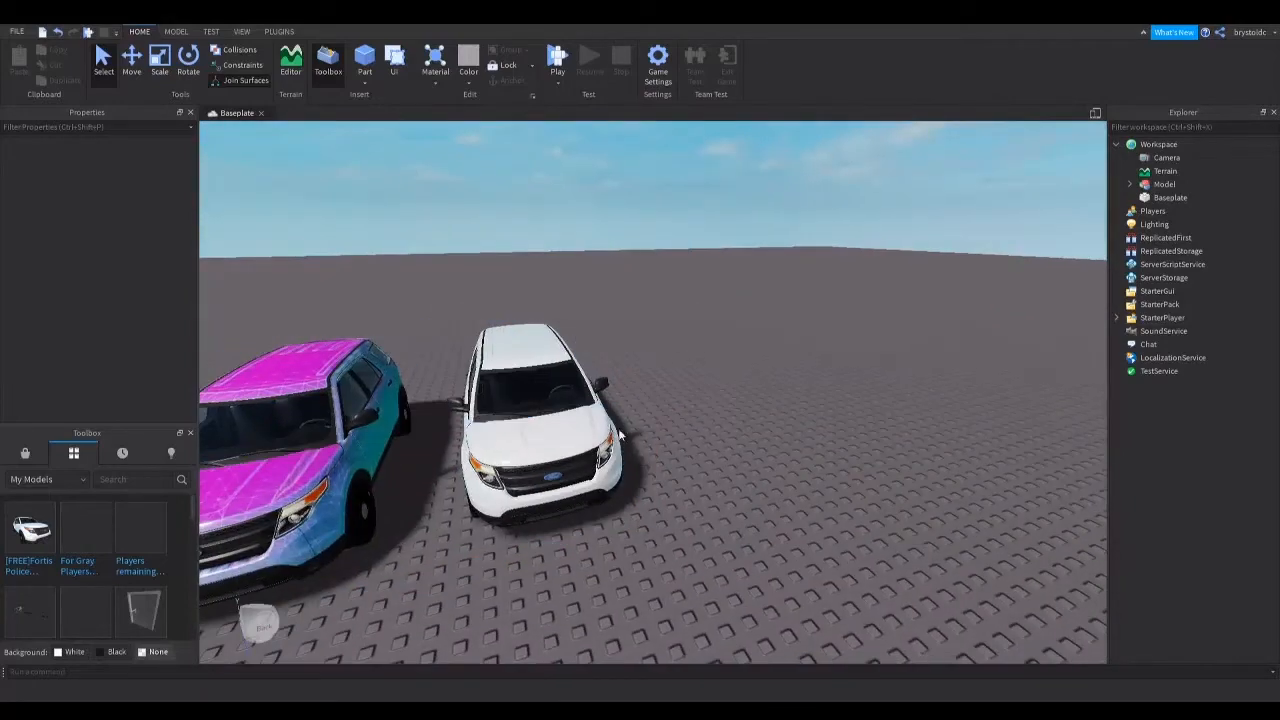
key(a)
key(a)
key(d)
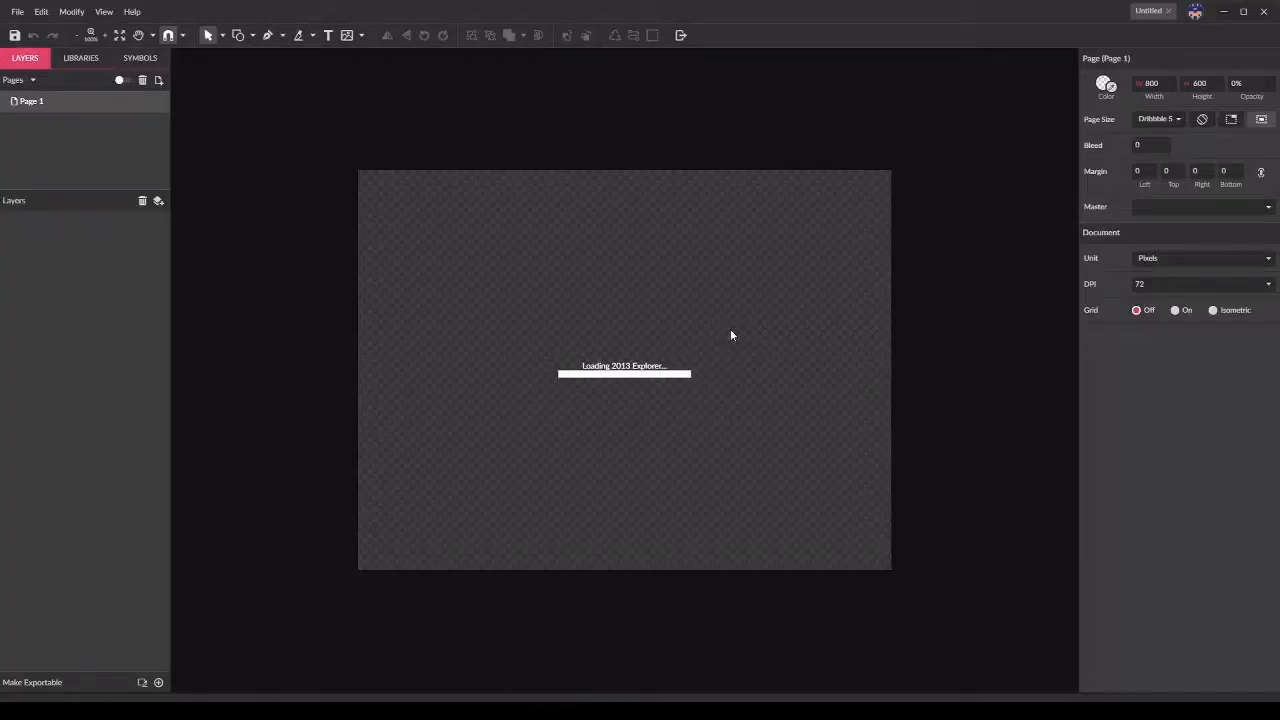
Step: In Gravit Designer, paste the police door photo onto the 2013 Explorer template and enlarge it to about 1163 × 655 px over the teal side
scroll(712, 400, down, 3)
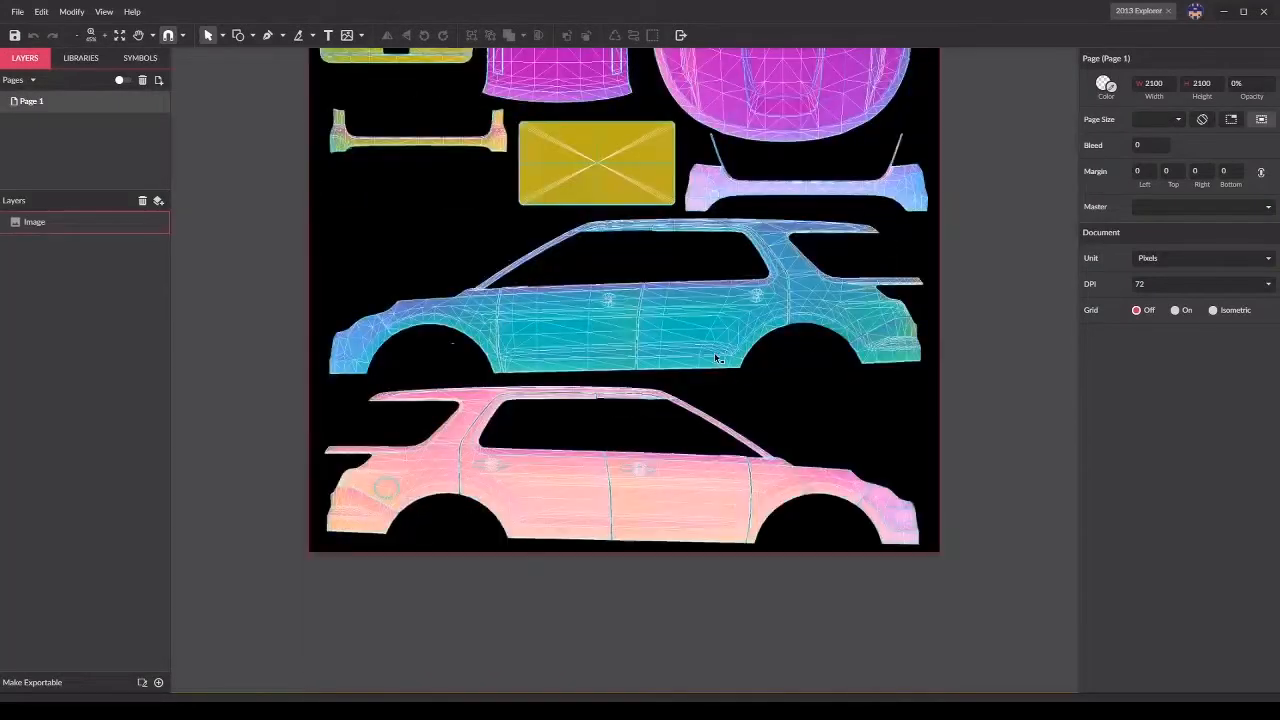
scroll(708, 410, up, 3)
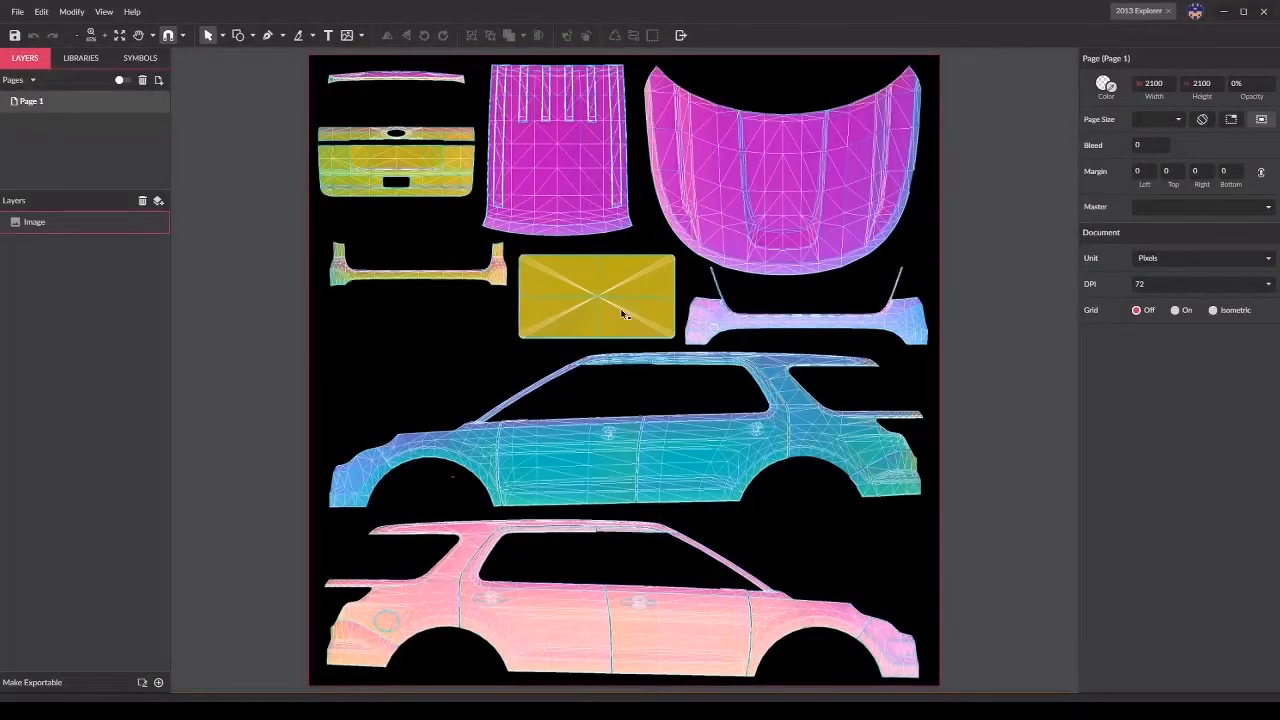
scroll(659, 484, down, 2)
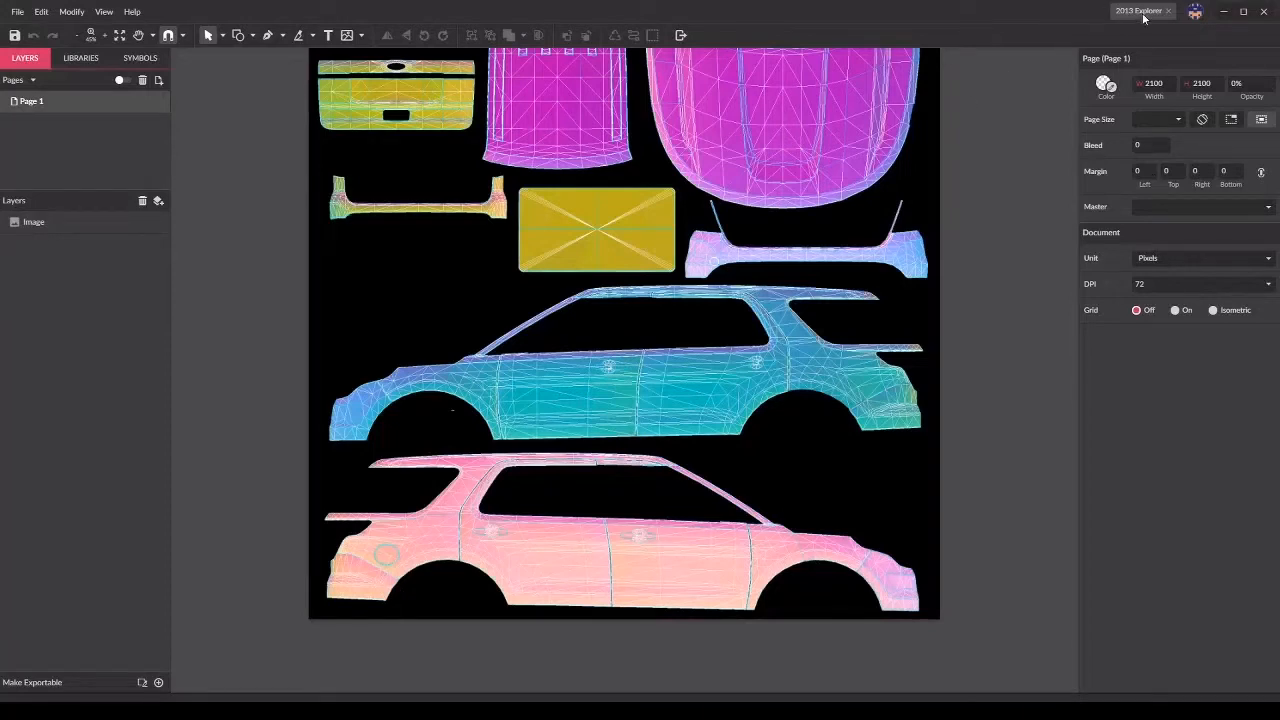
key(ctrl+v)
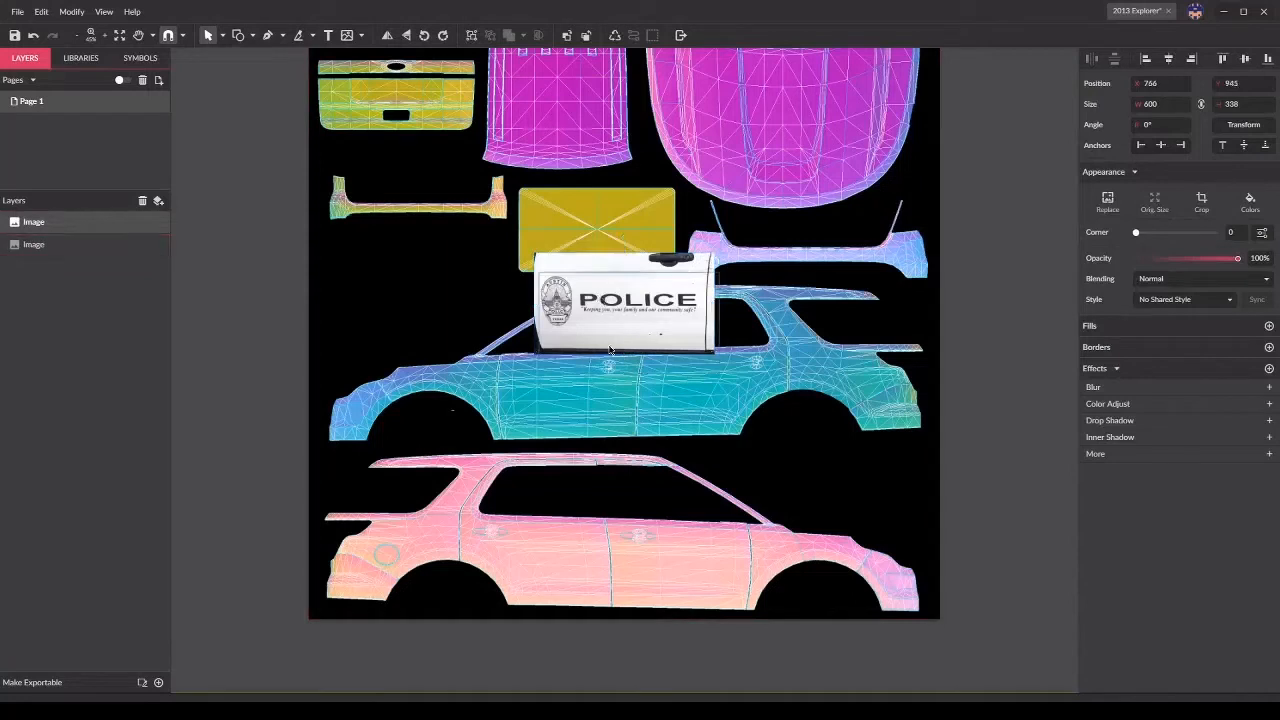
drag(609, 348, 617, 460)
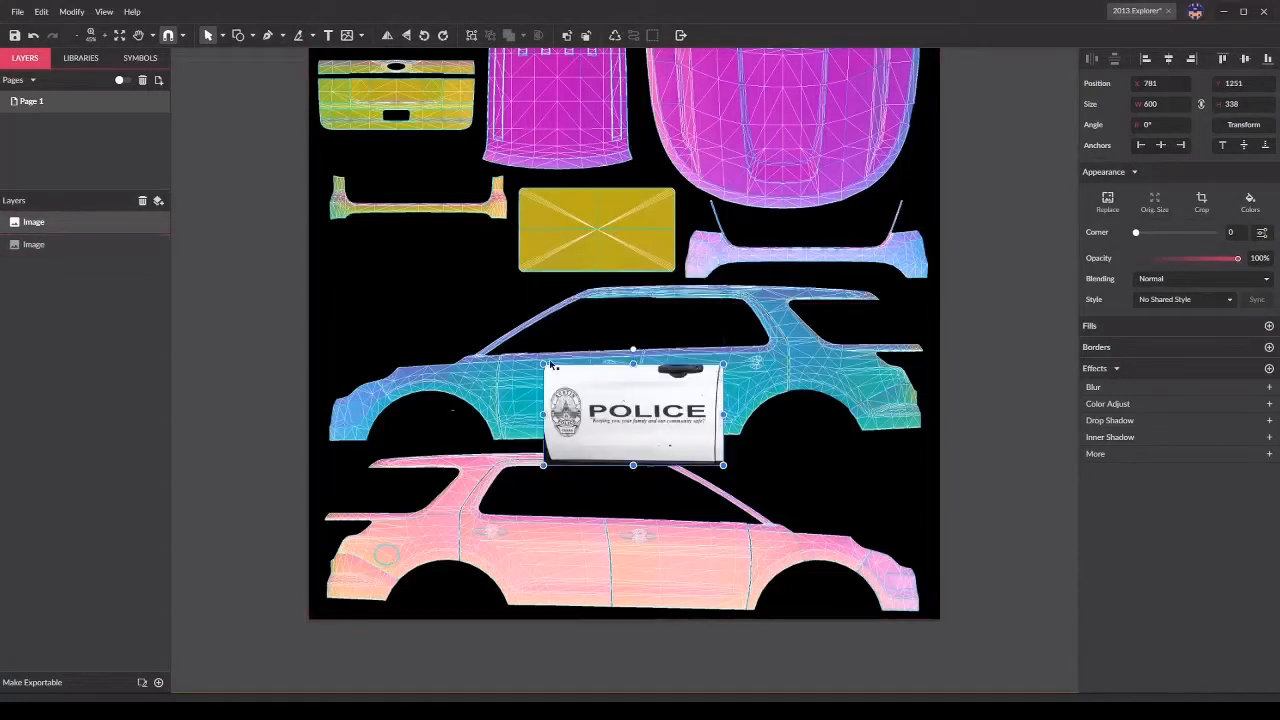
drag(541, 362, 453, 270)
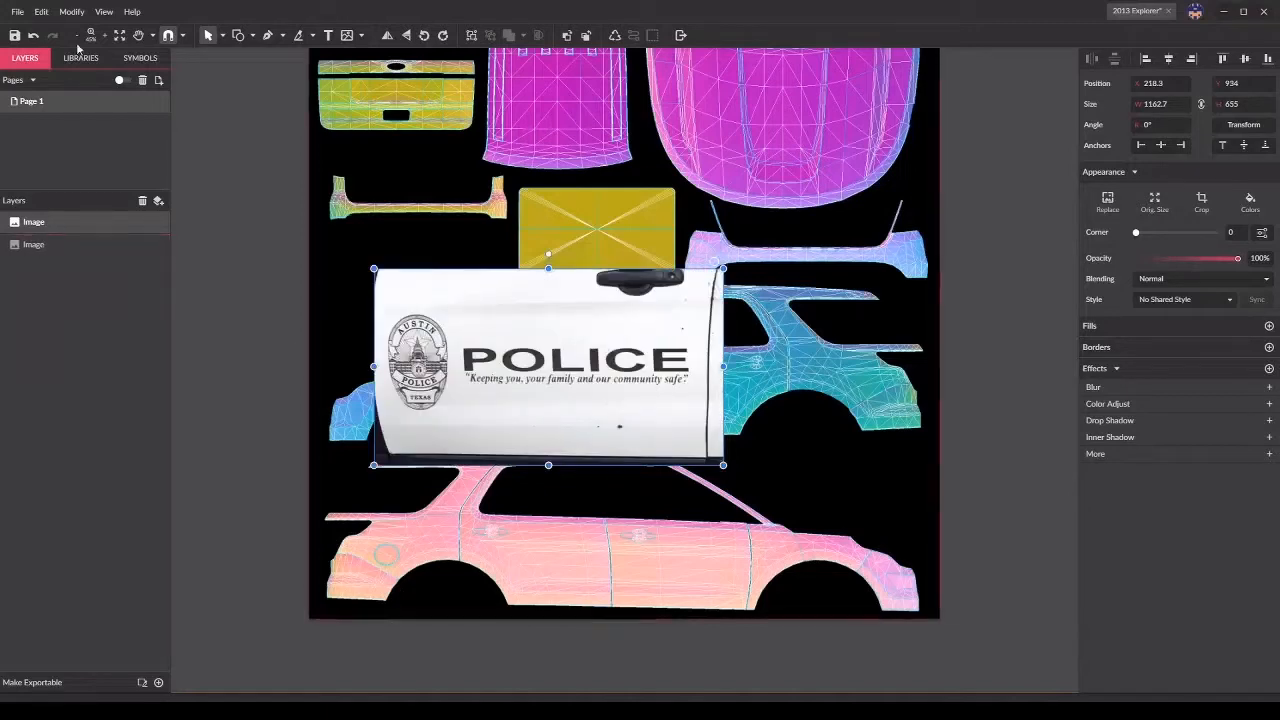
Step: Crop the pasted door photo on all four sides down to just the Austin Police badge
click(298, 38)
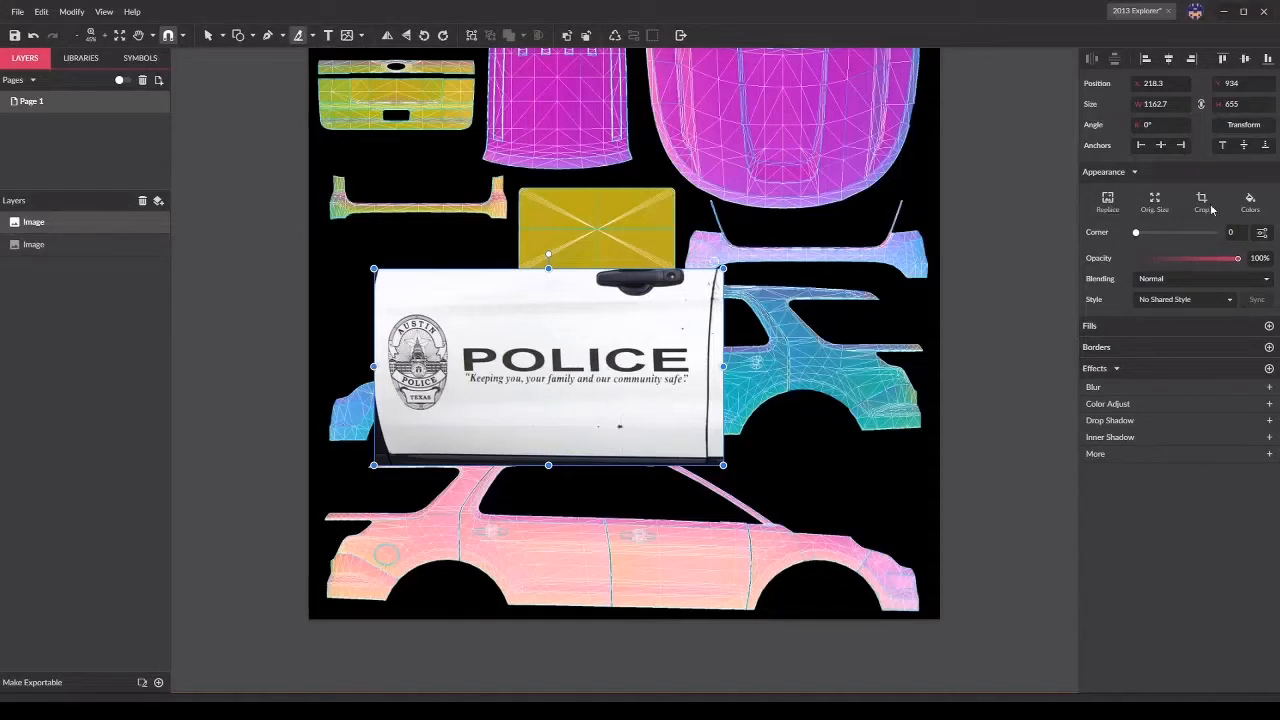
click(1205, 203)
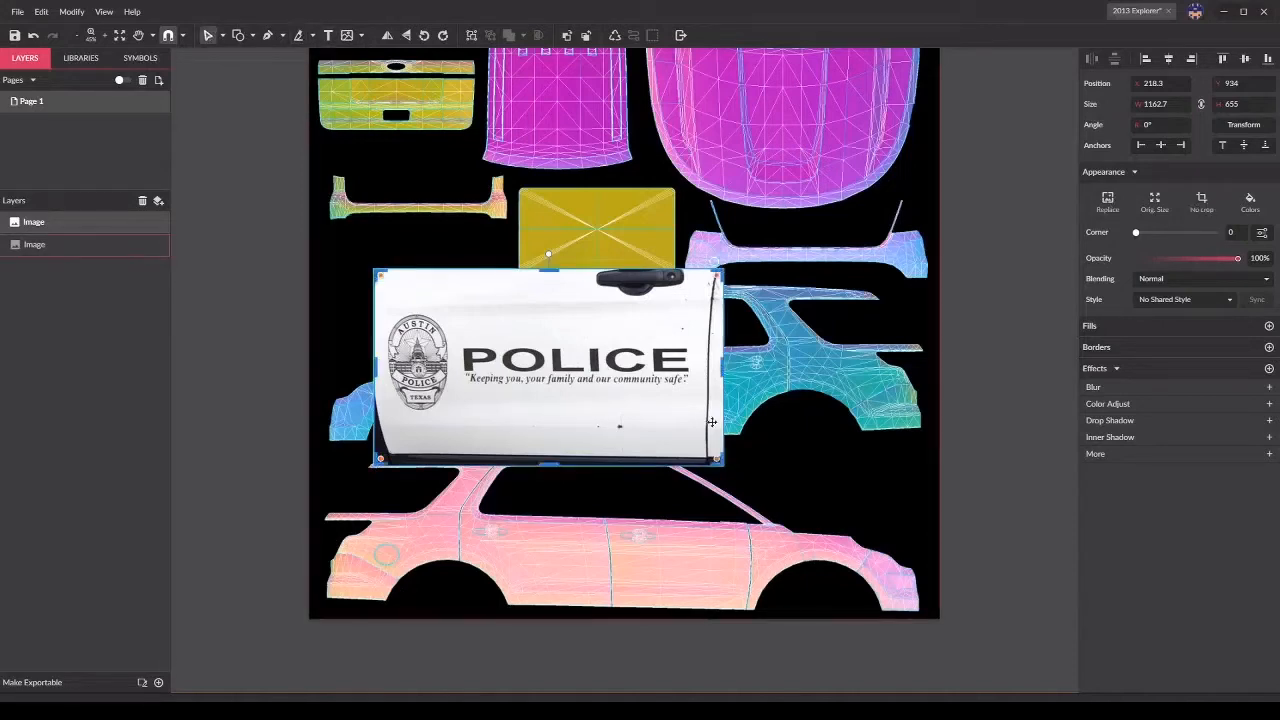
drag(722, 365, 449, 385)
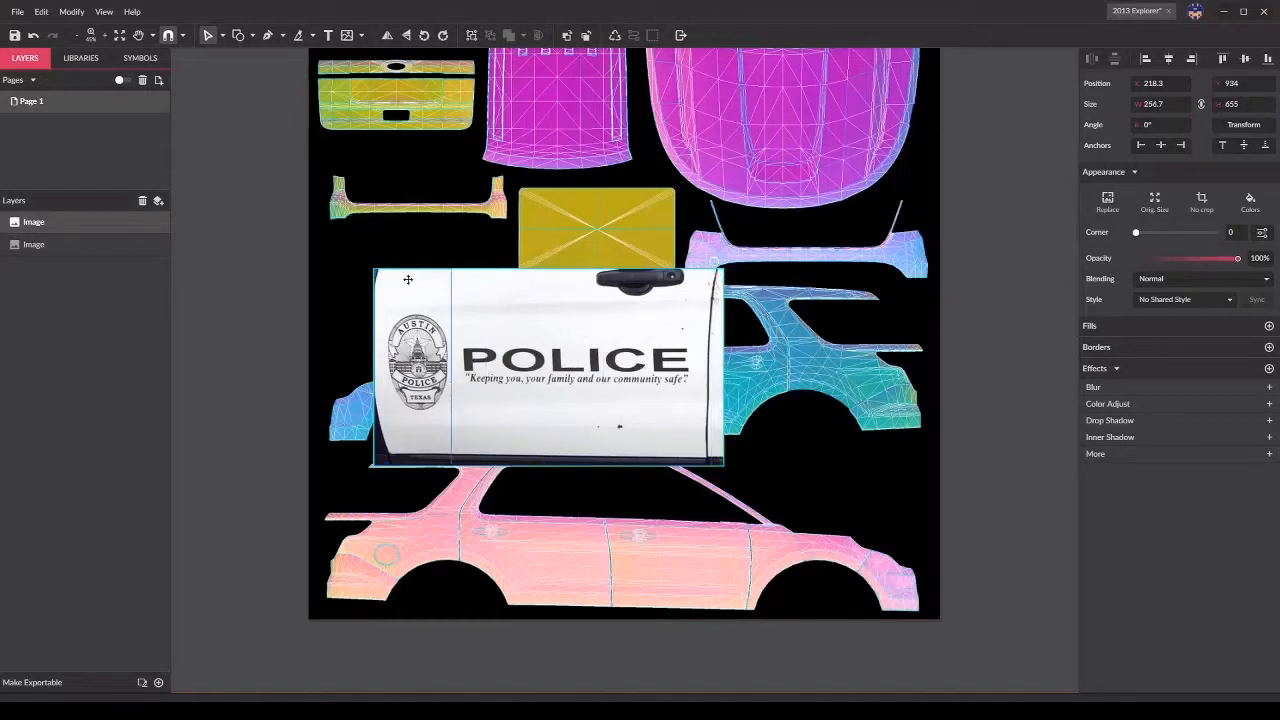
drag(413, 268, 420, 310)
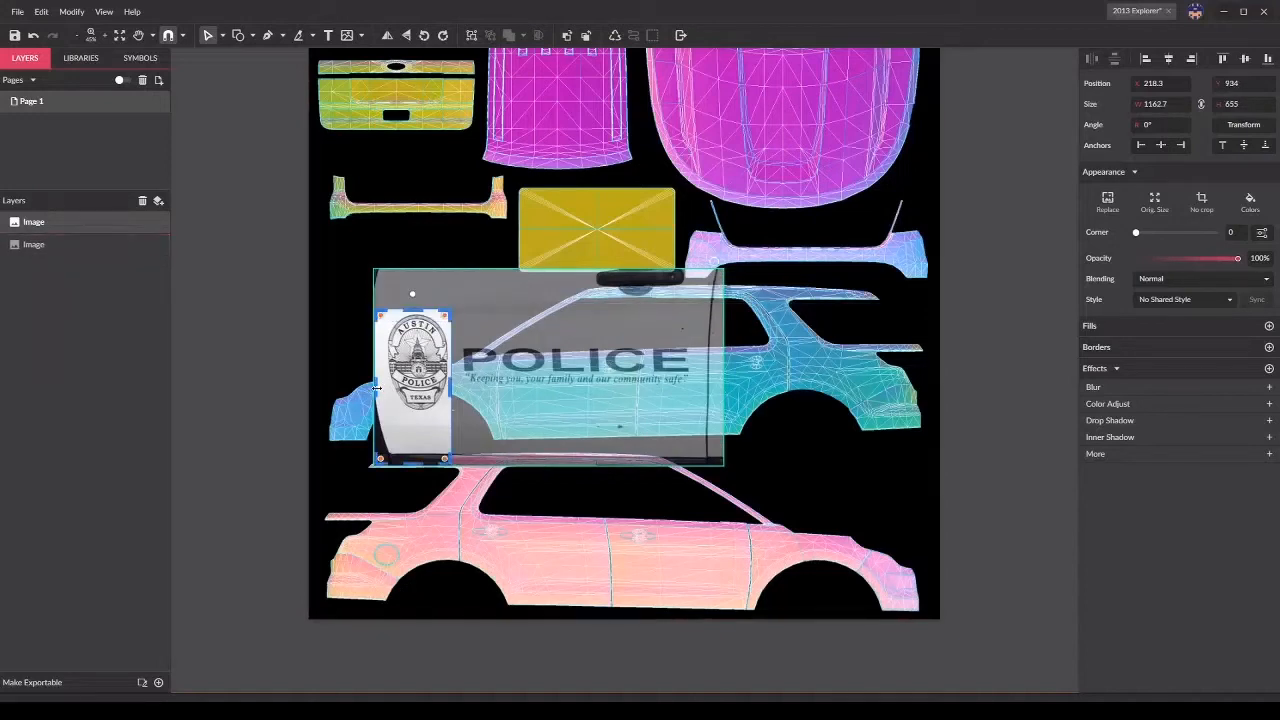
drag(376, 388, 387, 387)
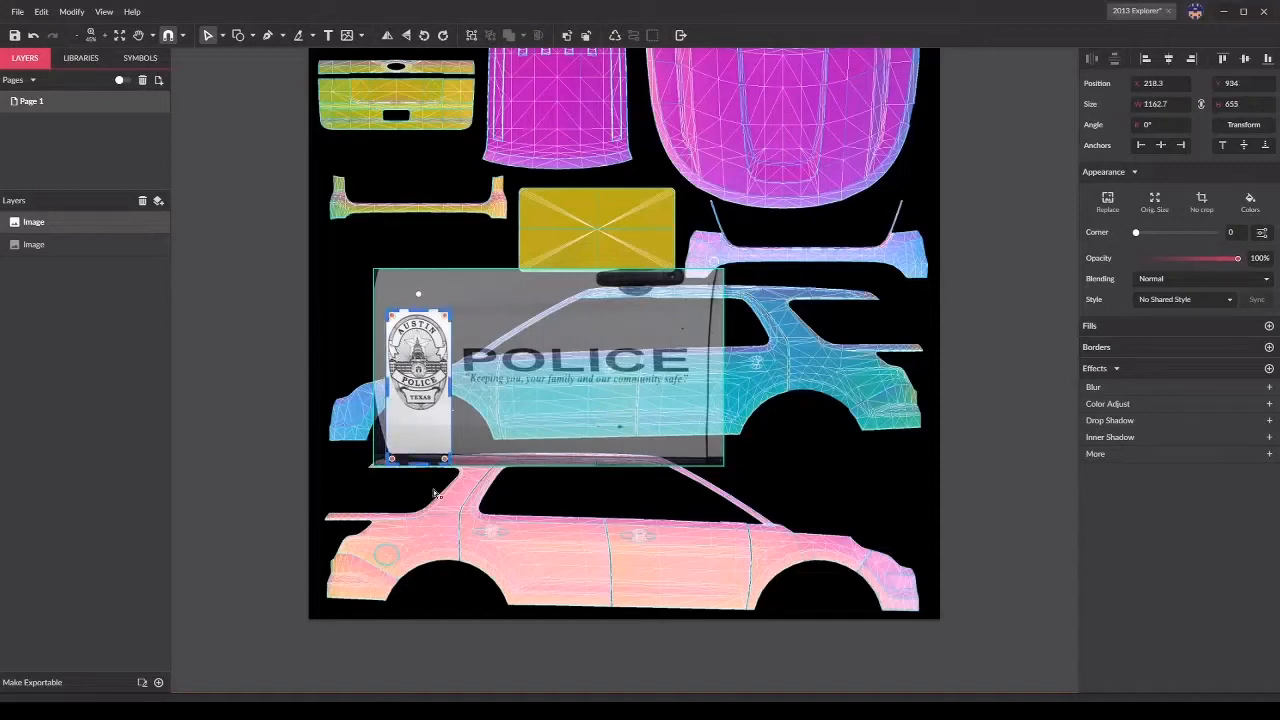
drag(422, 464, 423, 411)
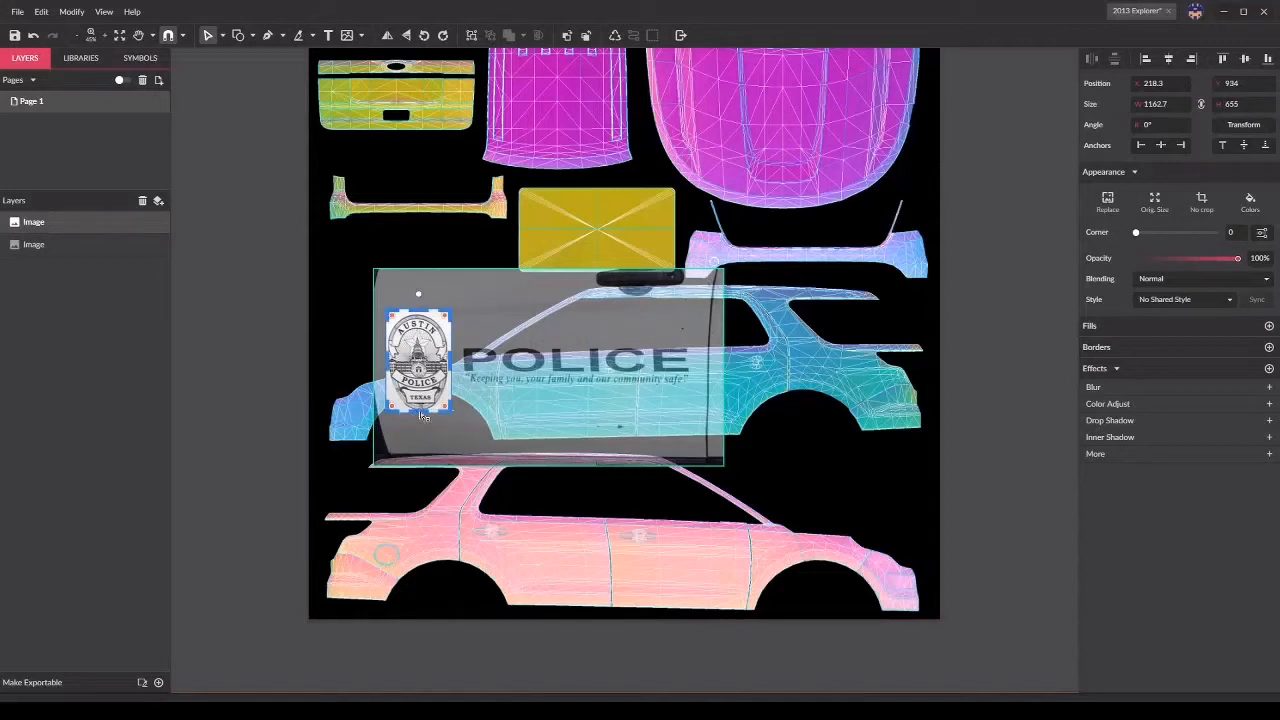
click(1024, 317)
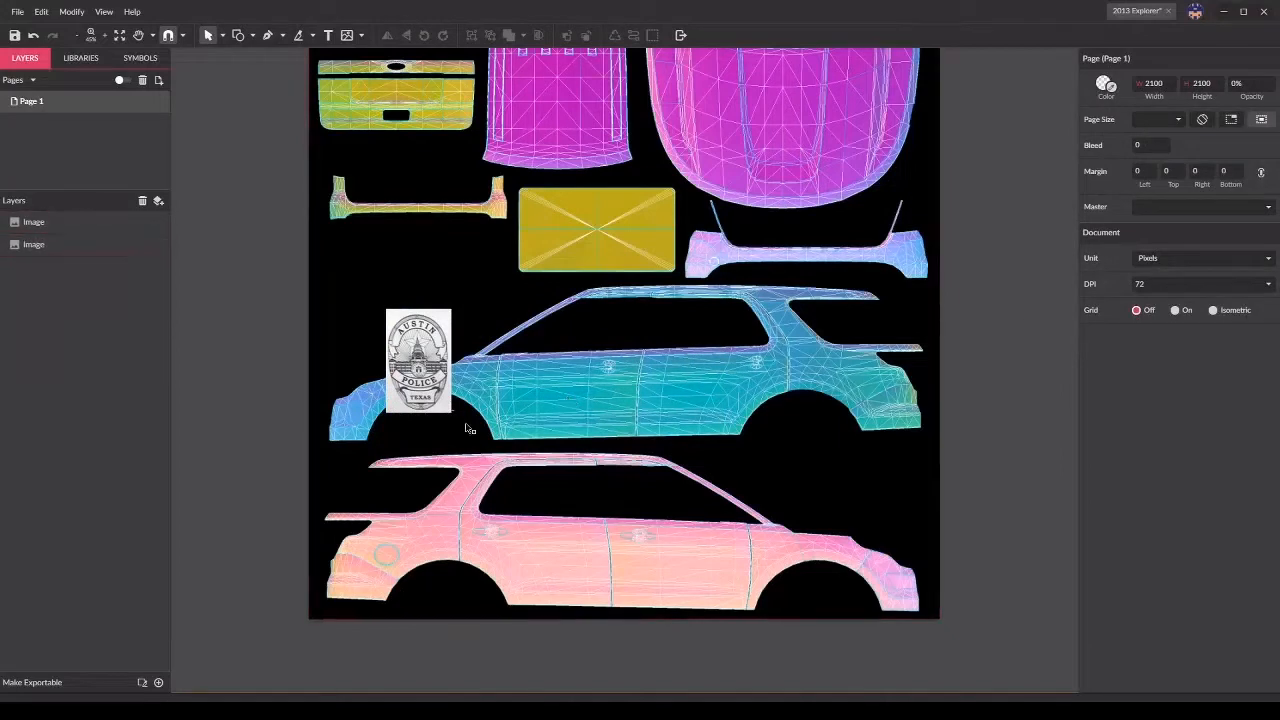
Step: Place the cropped badge at the front edge of the teal side's front door, scaled to about 127 × 202 px
click(428, 373)
drag(428, 373, 527, 391)
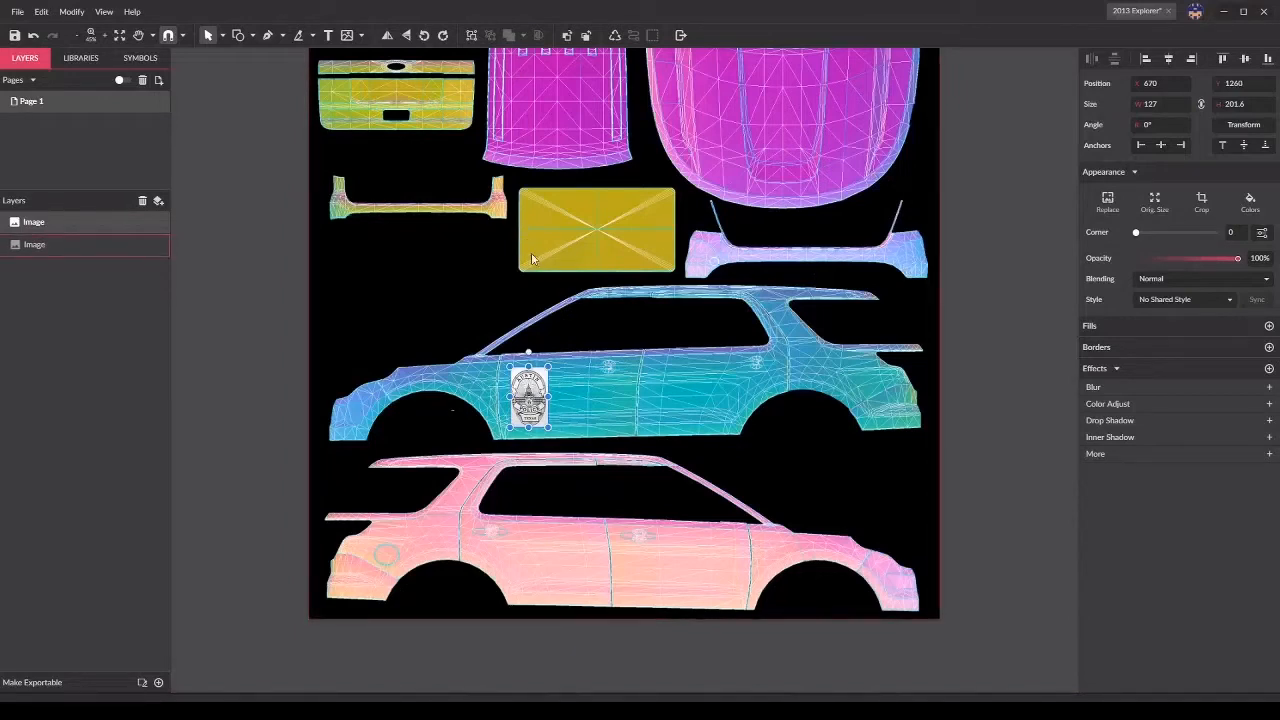
click(685, 181)
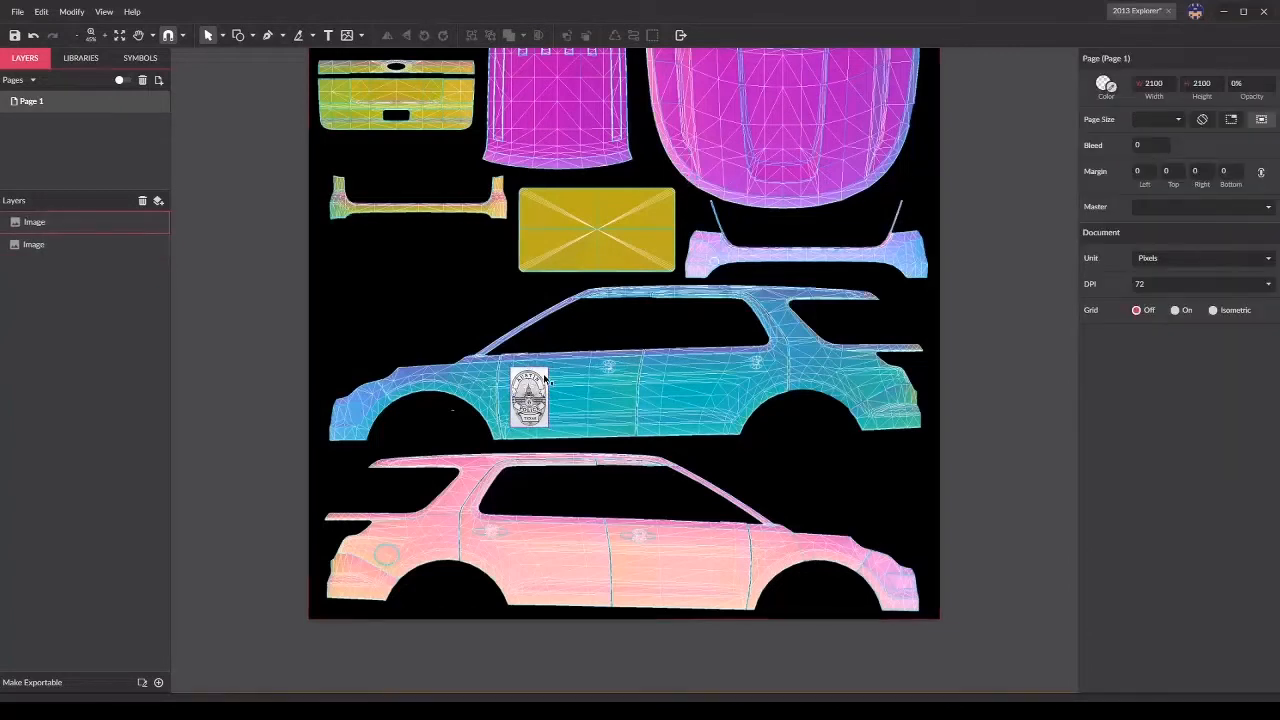
Step: Draw a closed four-point path with white fill along the teal side's front door outline, about 477 × 300 px
scroll(549, 383, up, 2)
scroll(601, 420, down, 2)
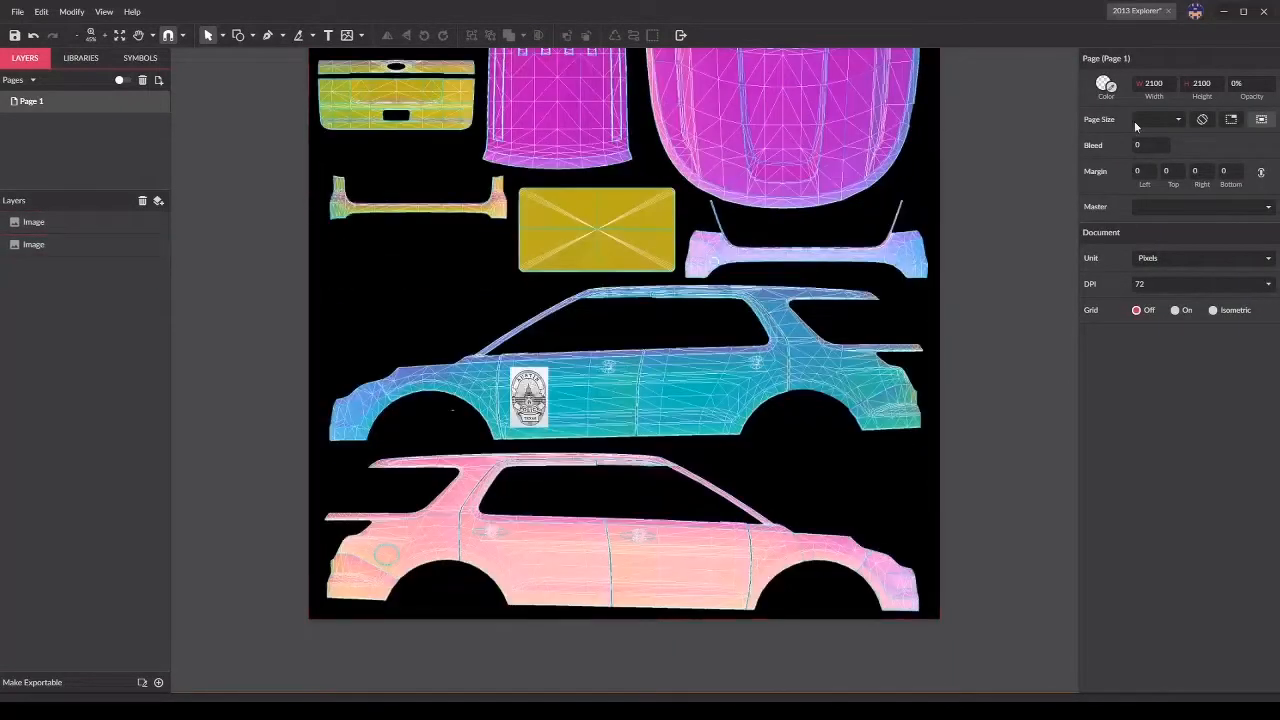
click(93, 35)
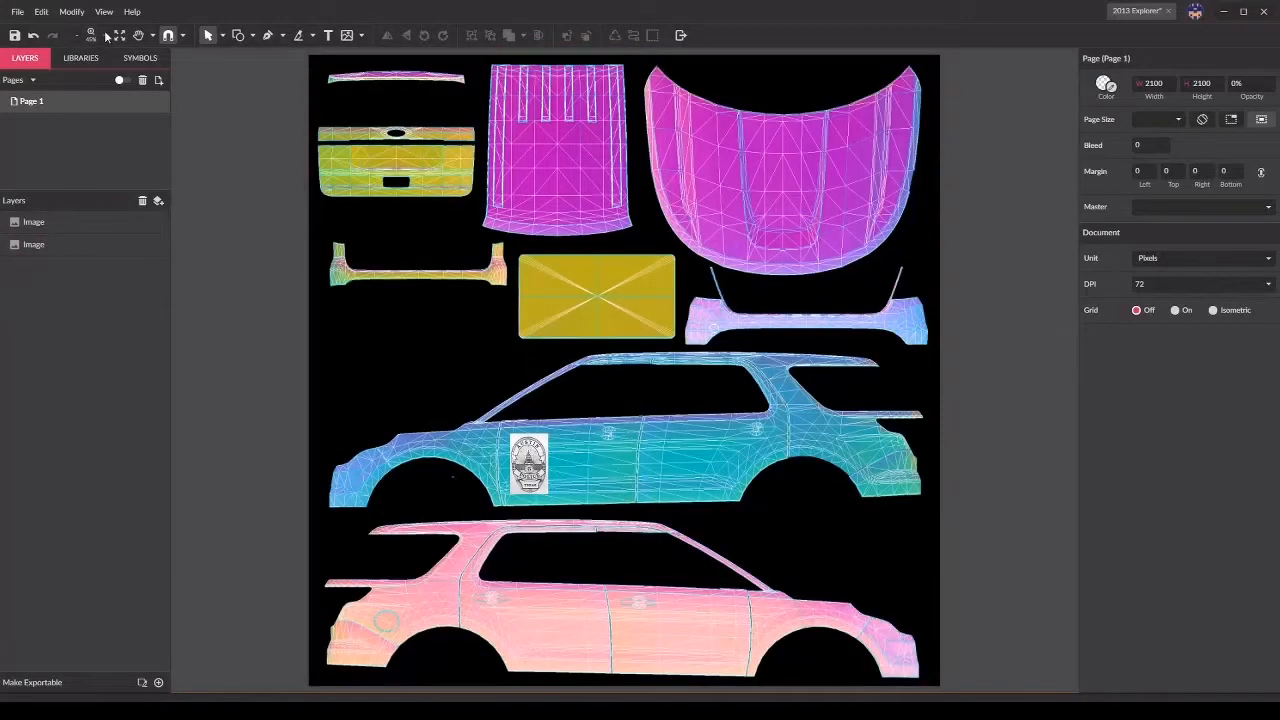
click(105, 36)
click(105, 36)
click(105, 36)
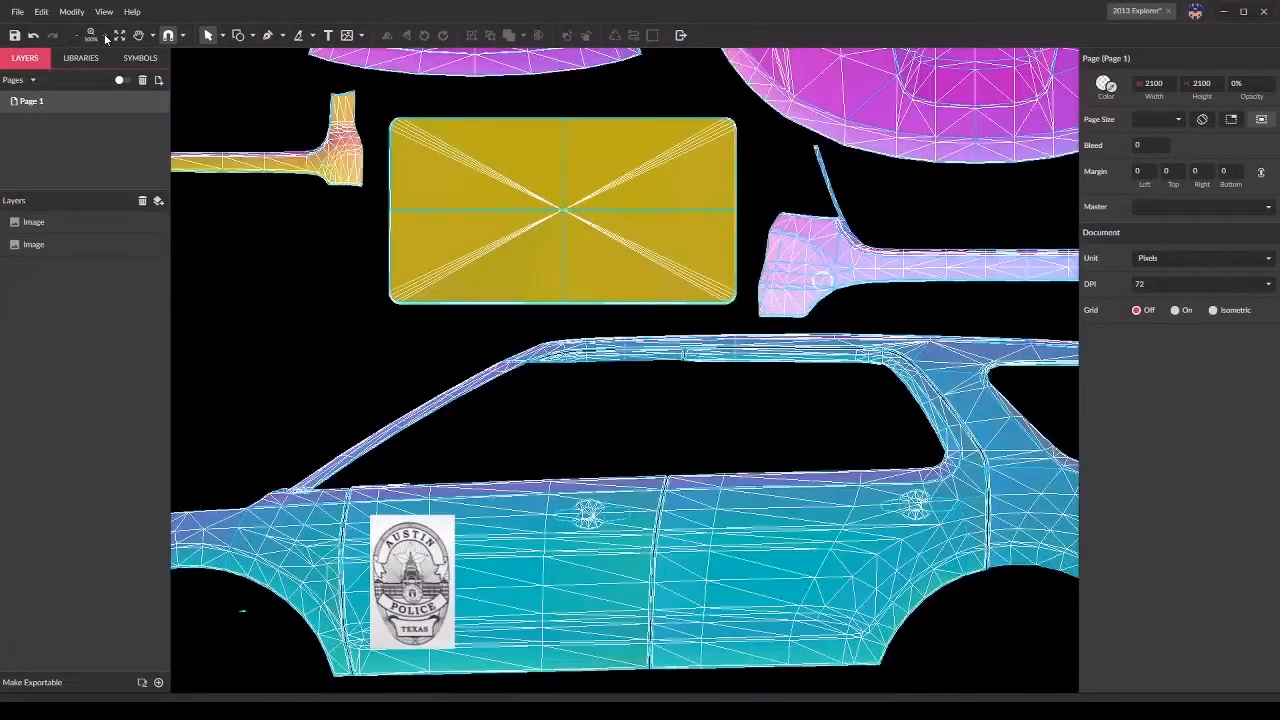
scroll(340, 224, down, 1)
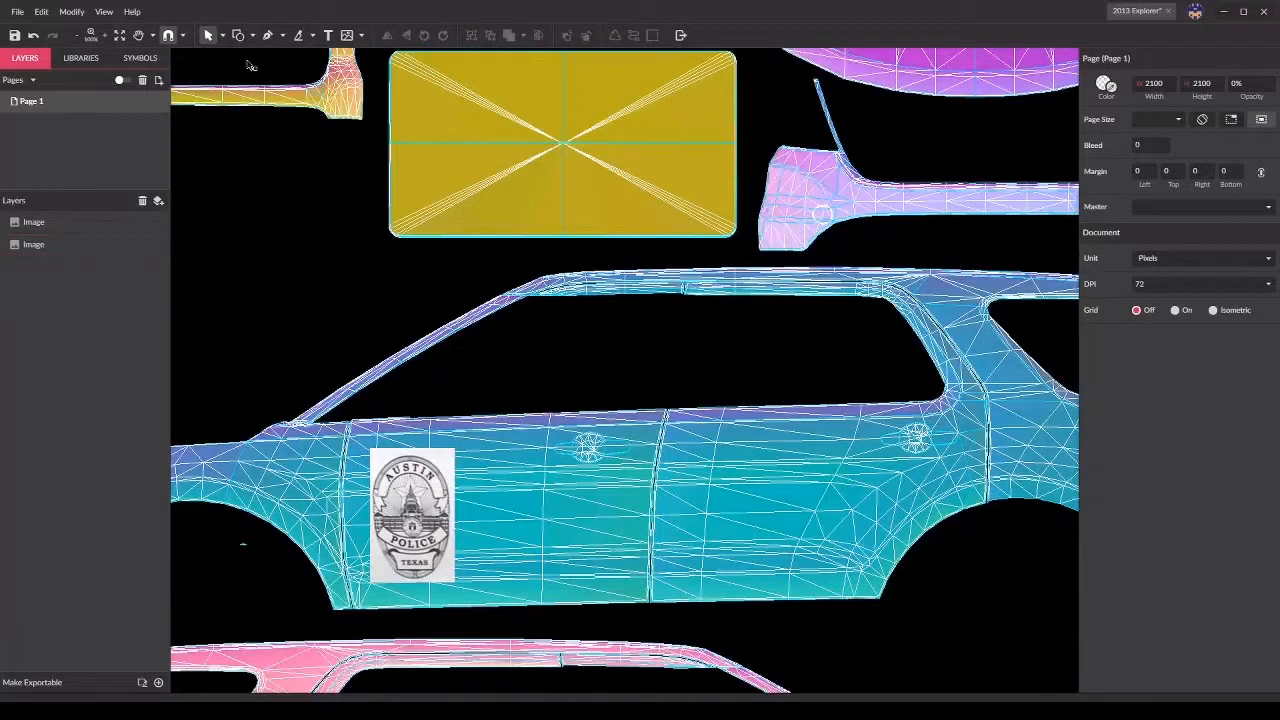
click(267, 38)
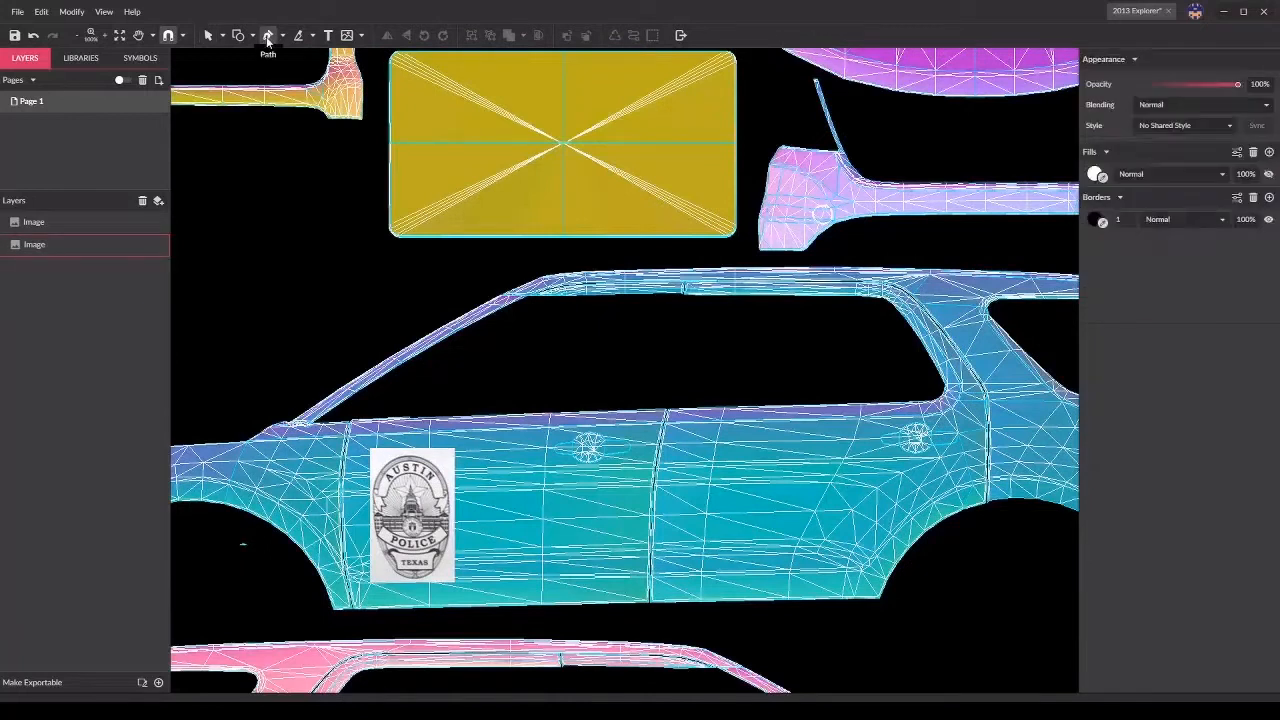
click(668, 415)
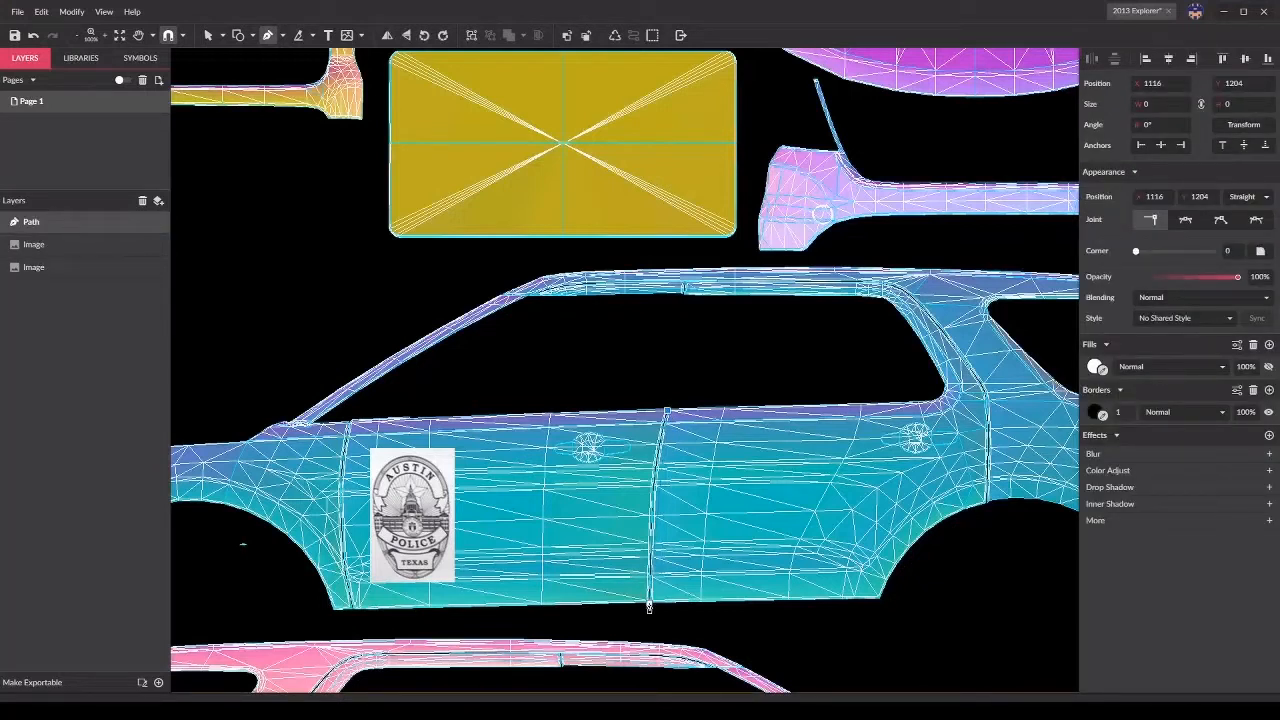
click(649, 605)
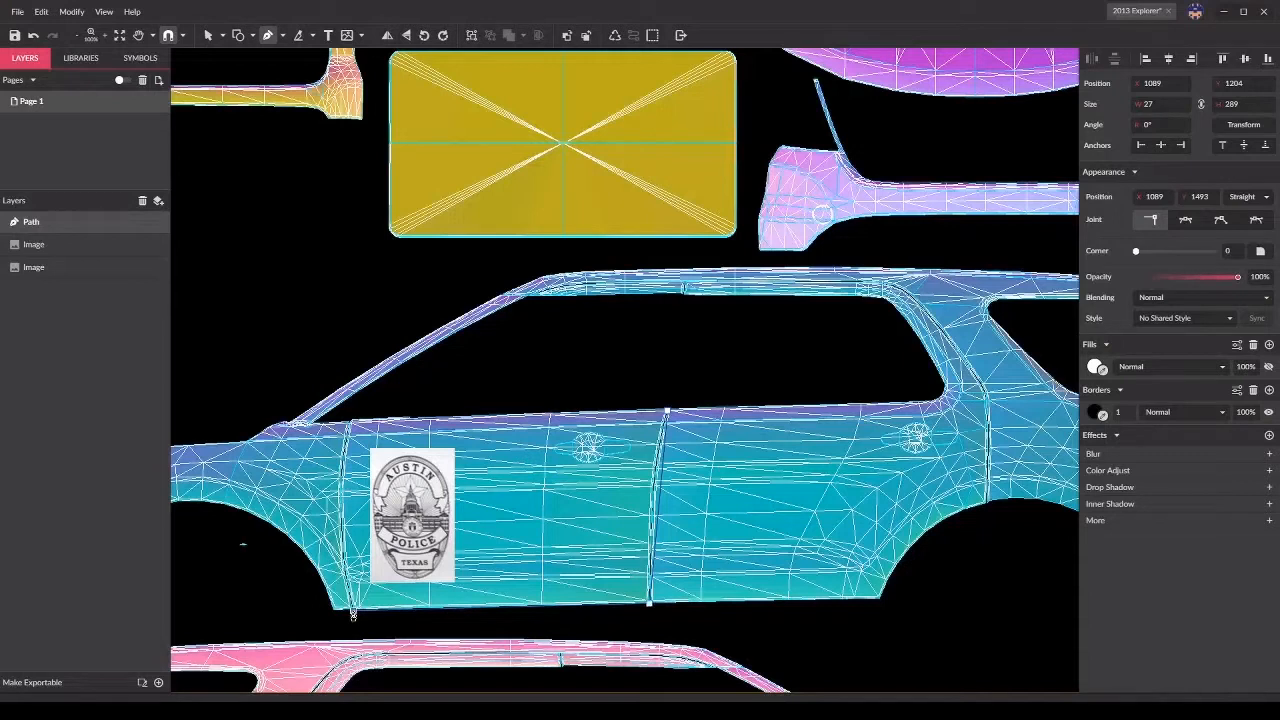
click(352, 610)
click(349, 421)
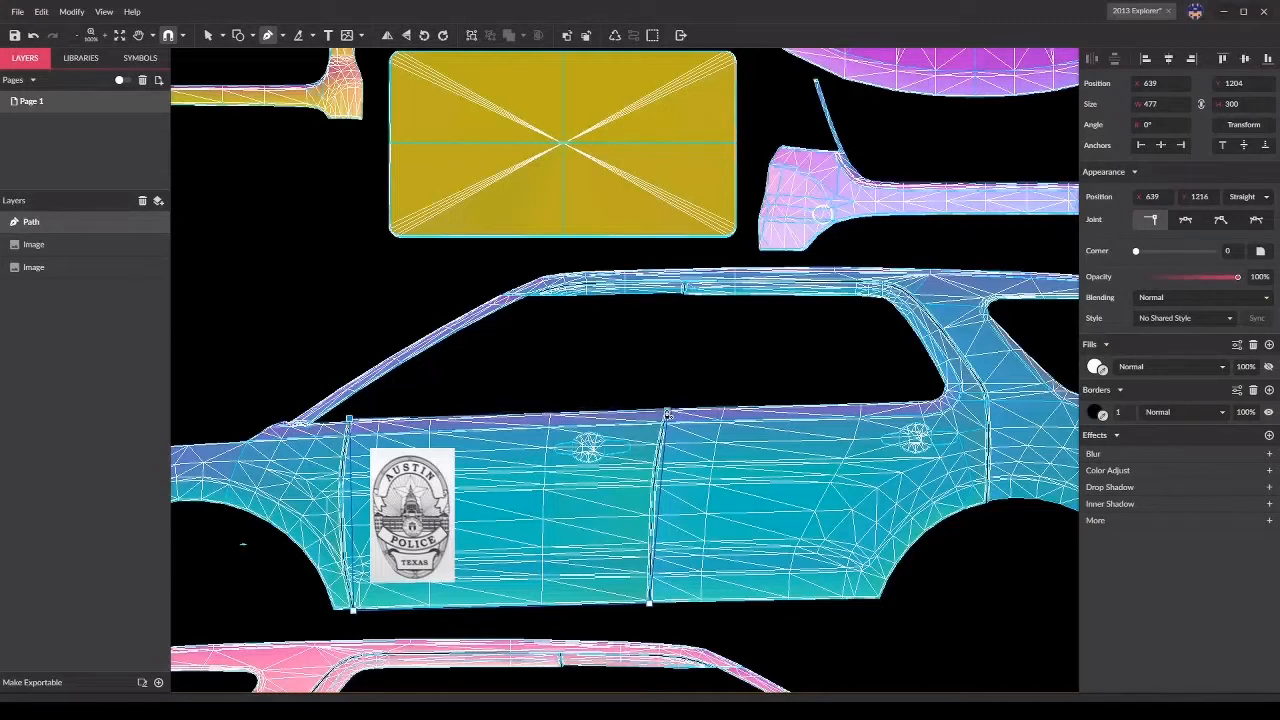
click(350, 419)
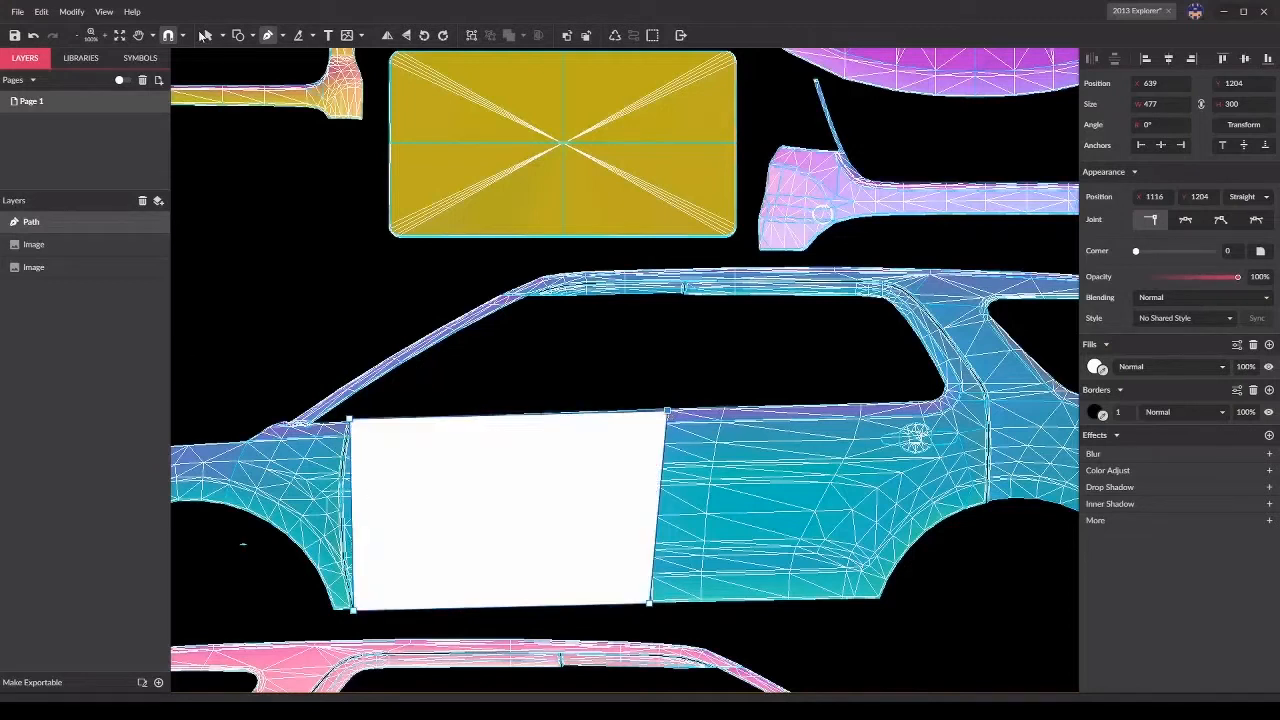
click(206, 35)
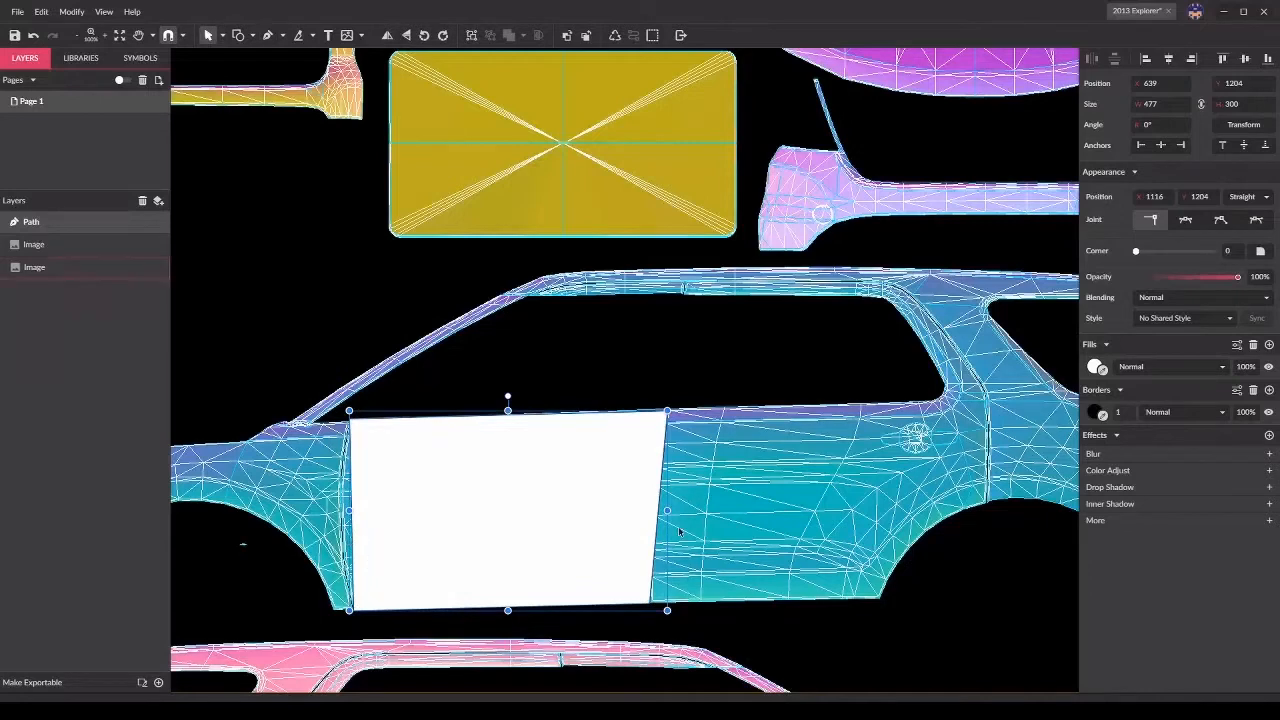
scroll(686, 529, down, 4)
scroll(868, 596, up, 3)
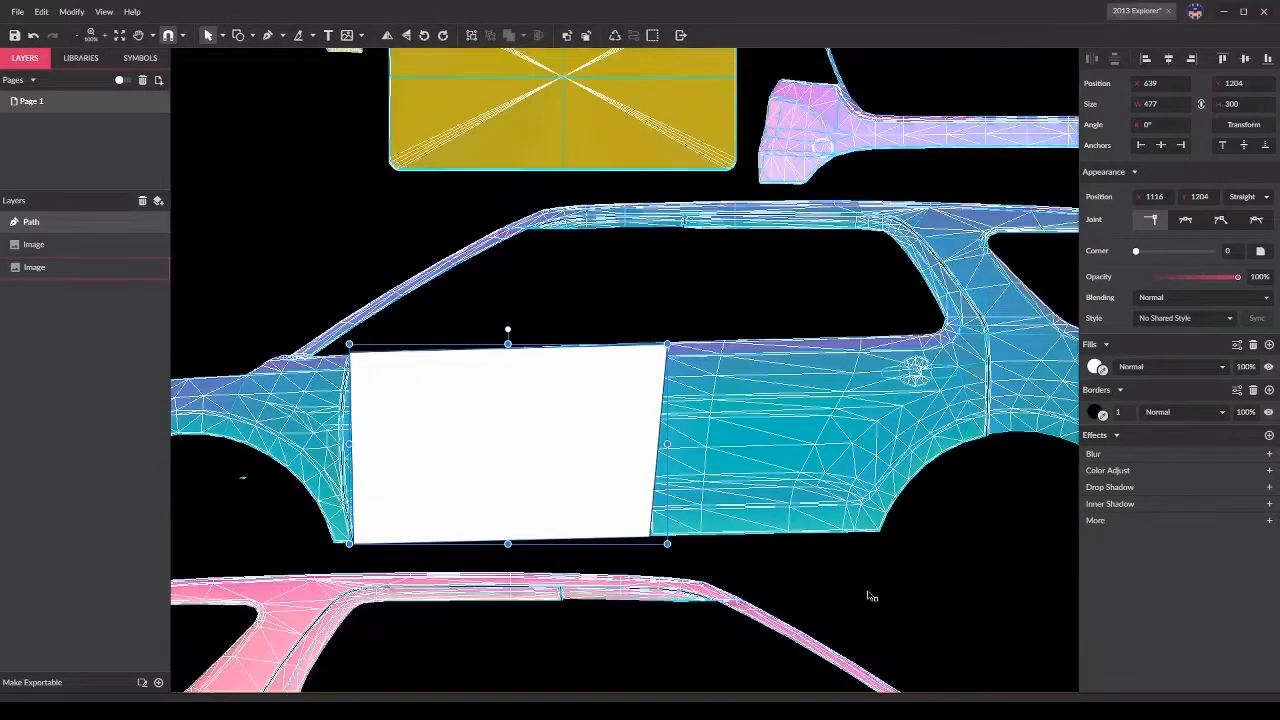
Step: Curve the front and rear edges of the white door path to follow the teal side's front door outline, making it about 490 px wide
click(868, 596)
click(480, 500)
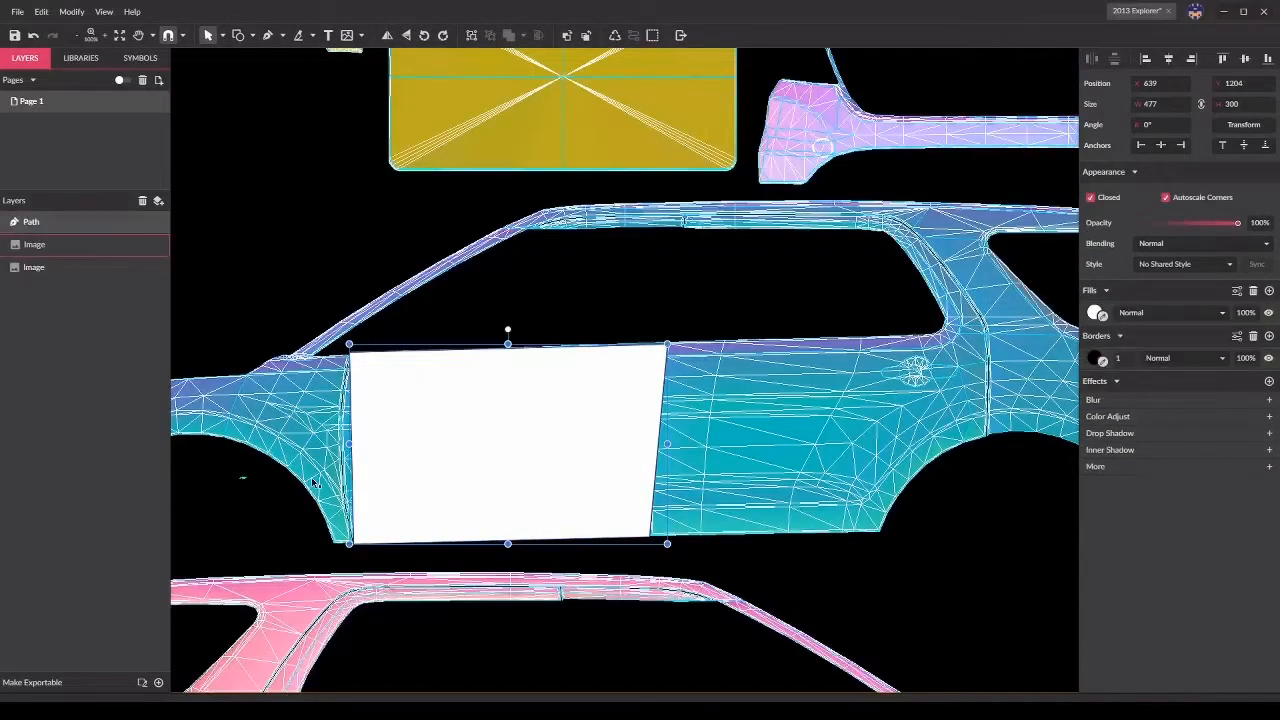
click(858, 609)
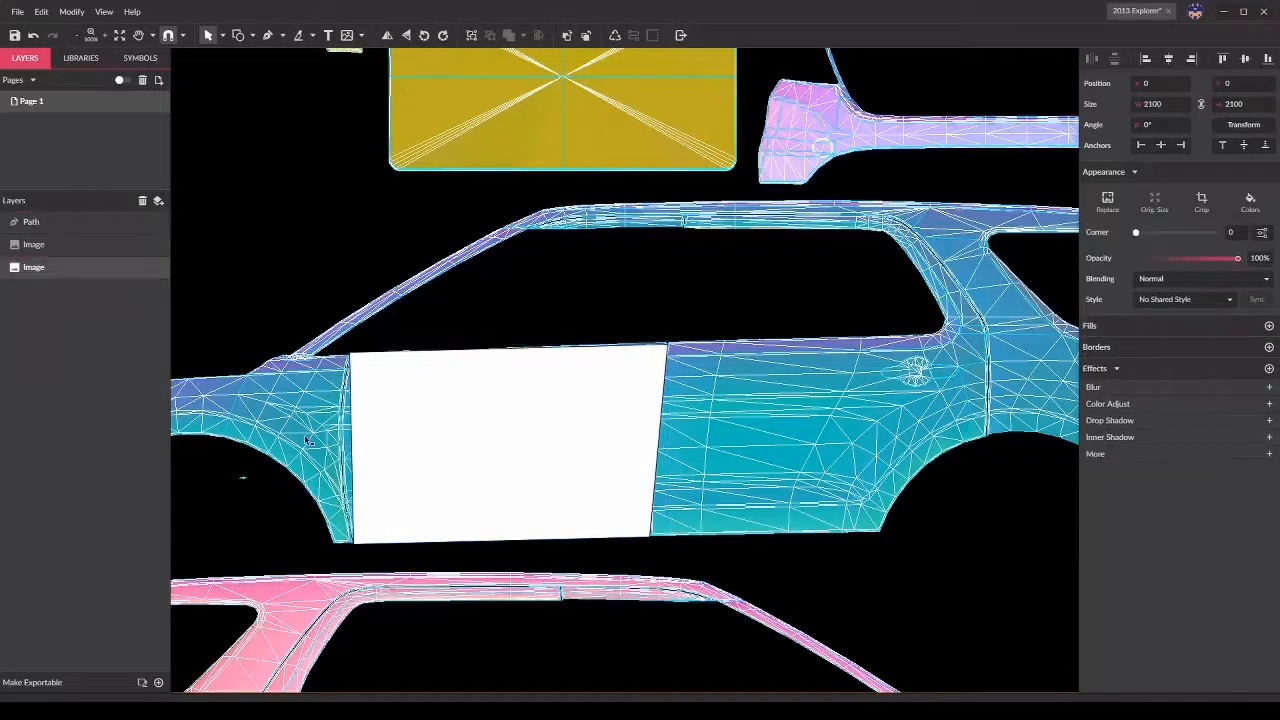
click(352, 457)
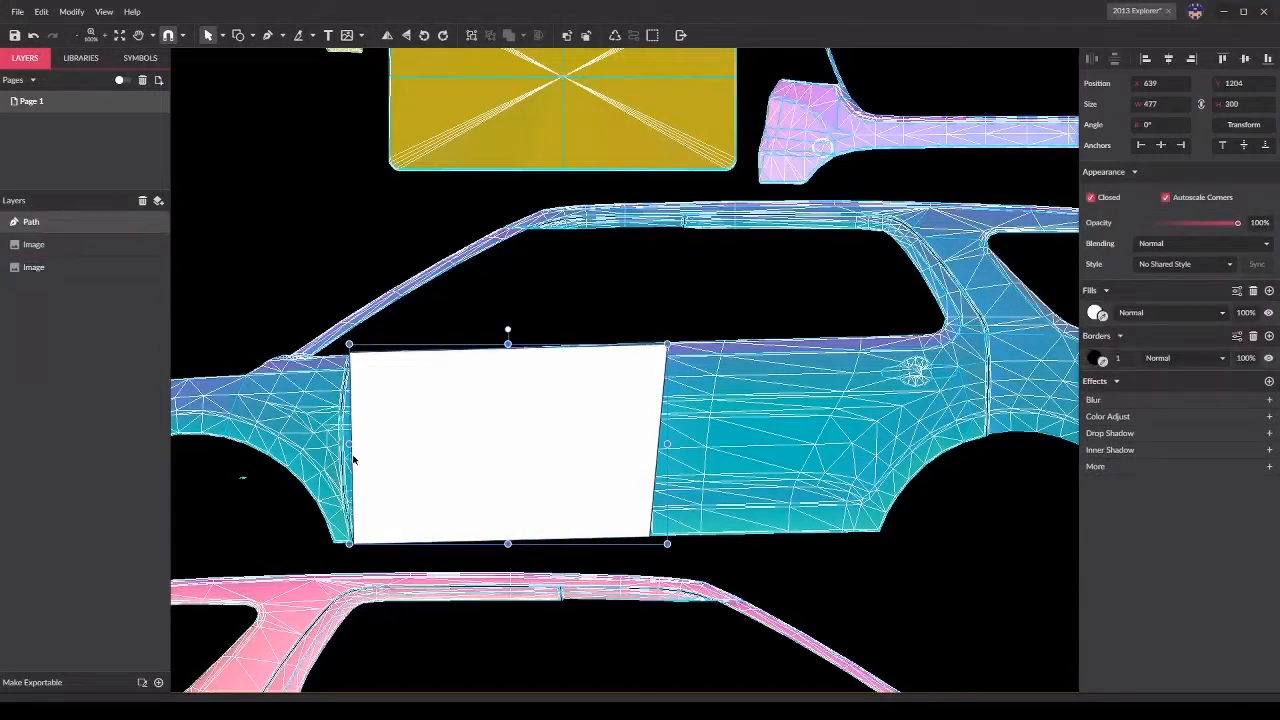
double_click(352, 457)
drag(354, 461, 341, 457)
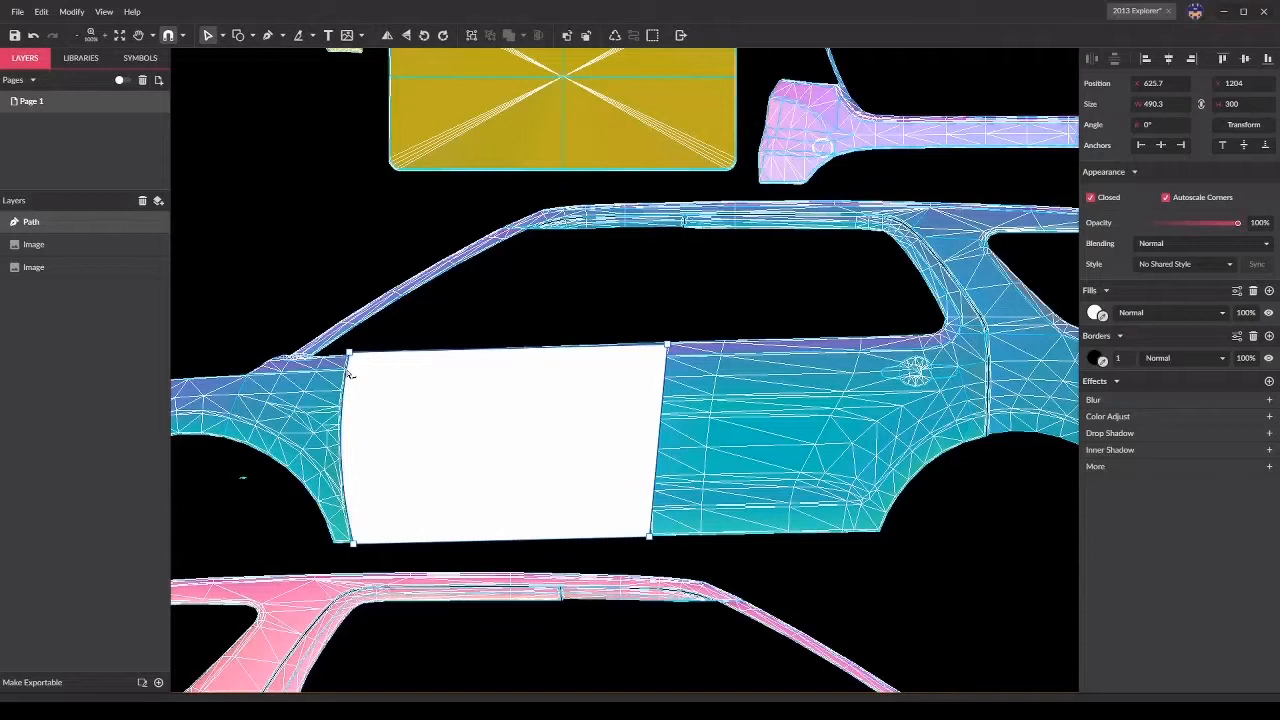
drag(347, 374, 347, 369)
drag(664, 430, 654, 430)
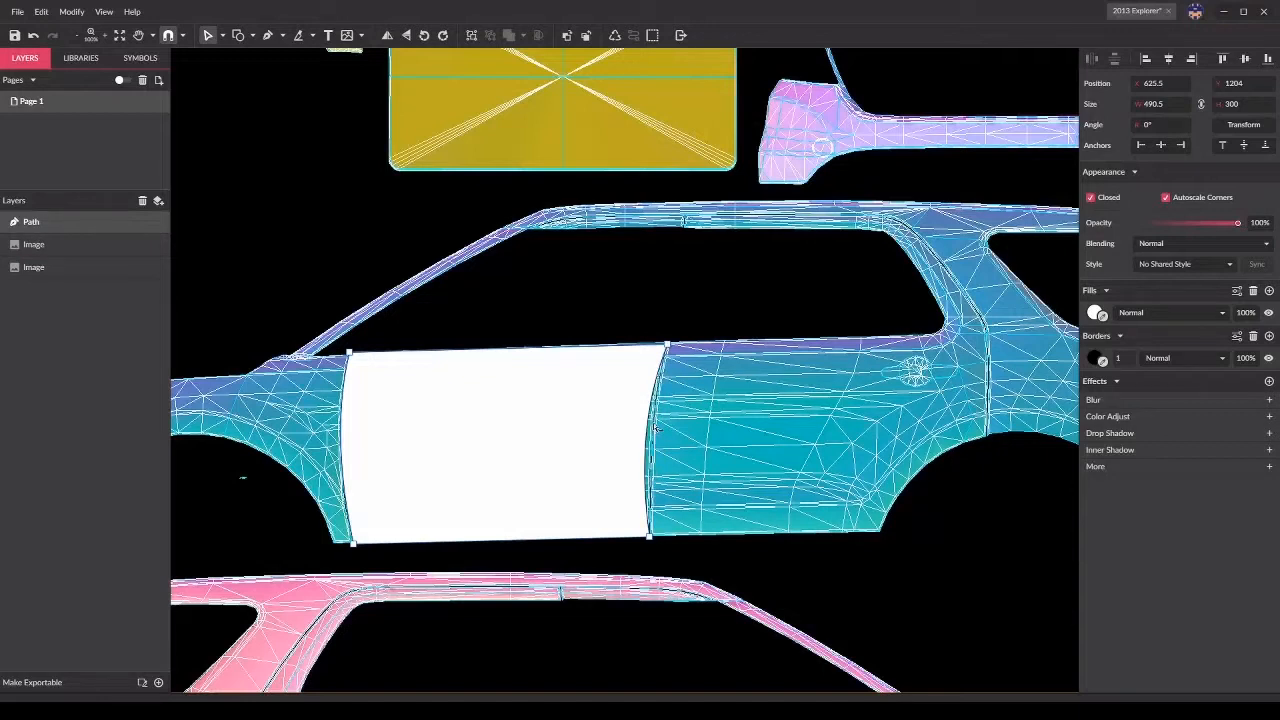
drag(656, 427, 655, 426)
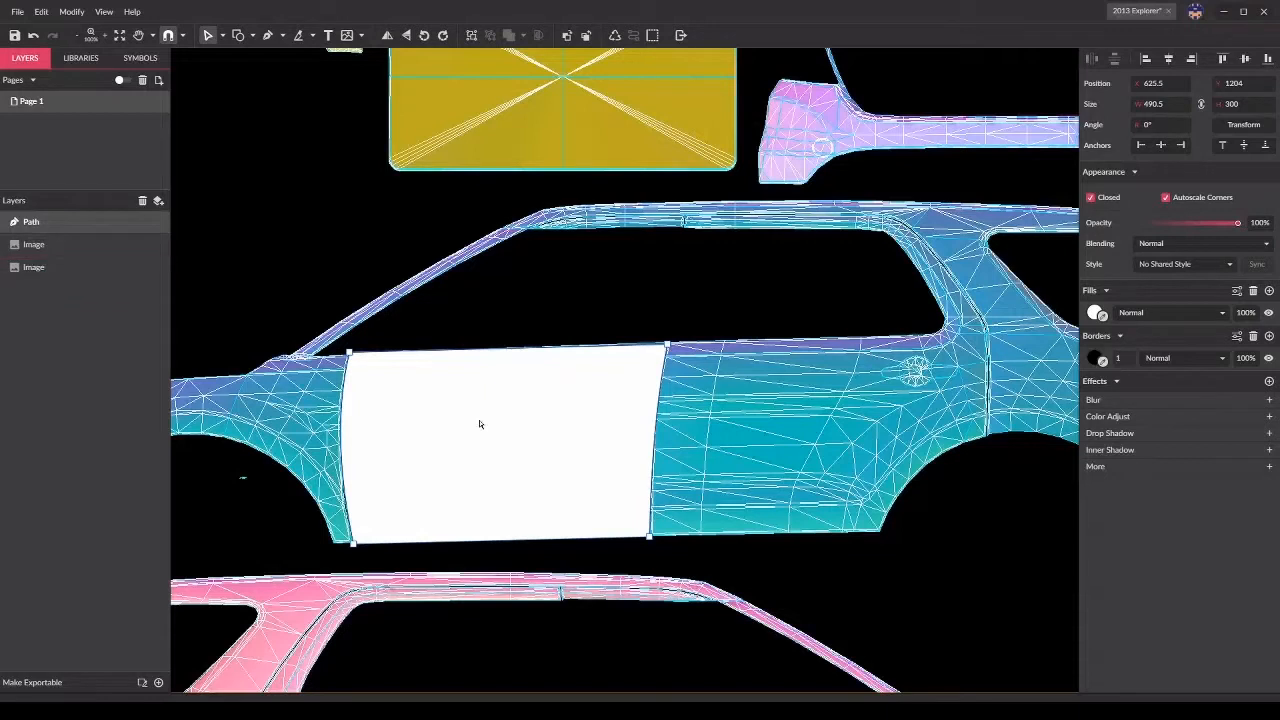
Step: Move the cropped Austin Police badge image above the white door path in the layer order
click(99, 244)
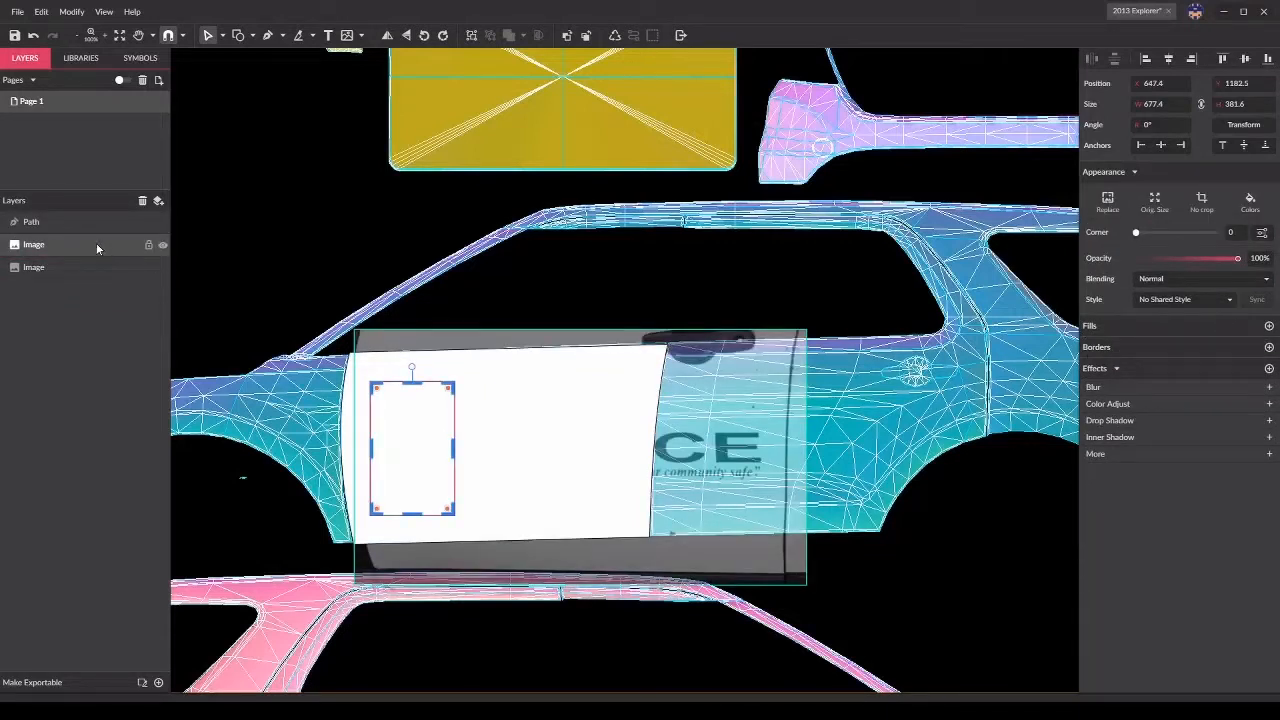
mouse_move(96, 243)
mouse_down()
mouse_move(100, 266)
mouse_move(90, 222)
mouse_up()
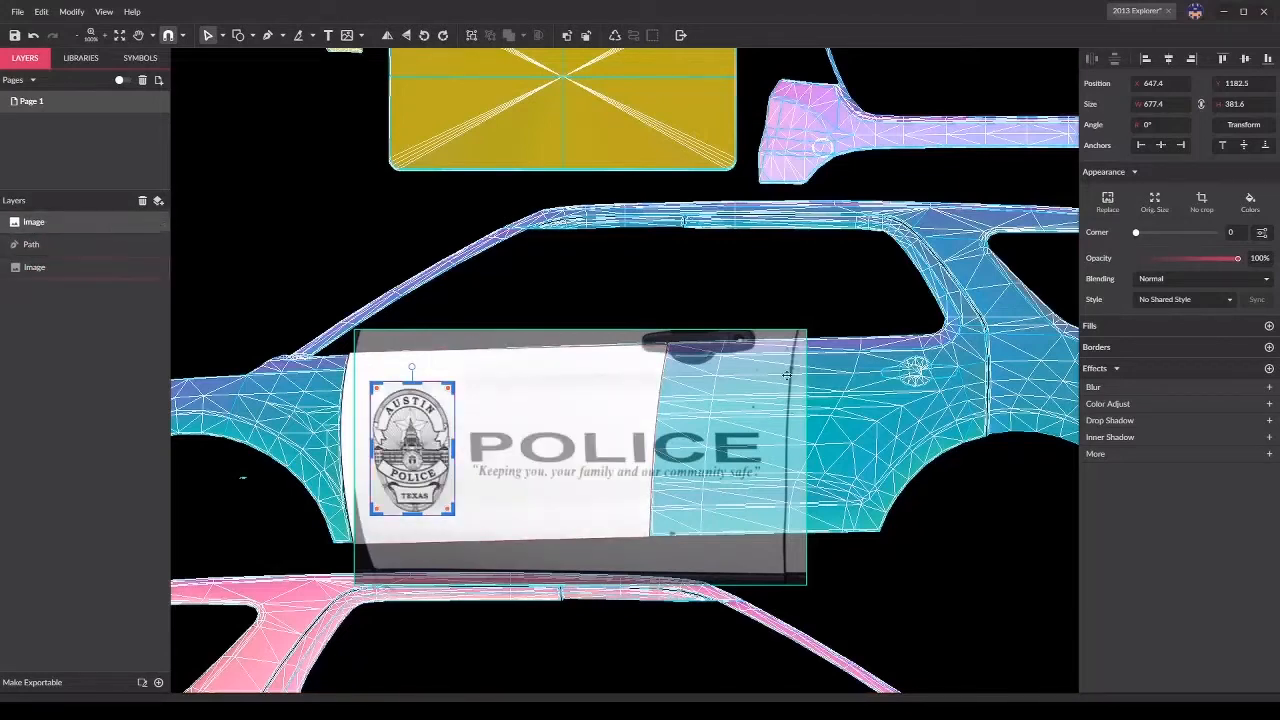
scroll(787, 375, down, 2)
click(840, 409)
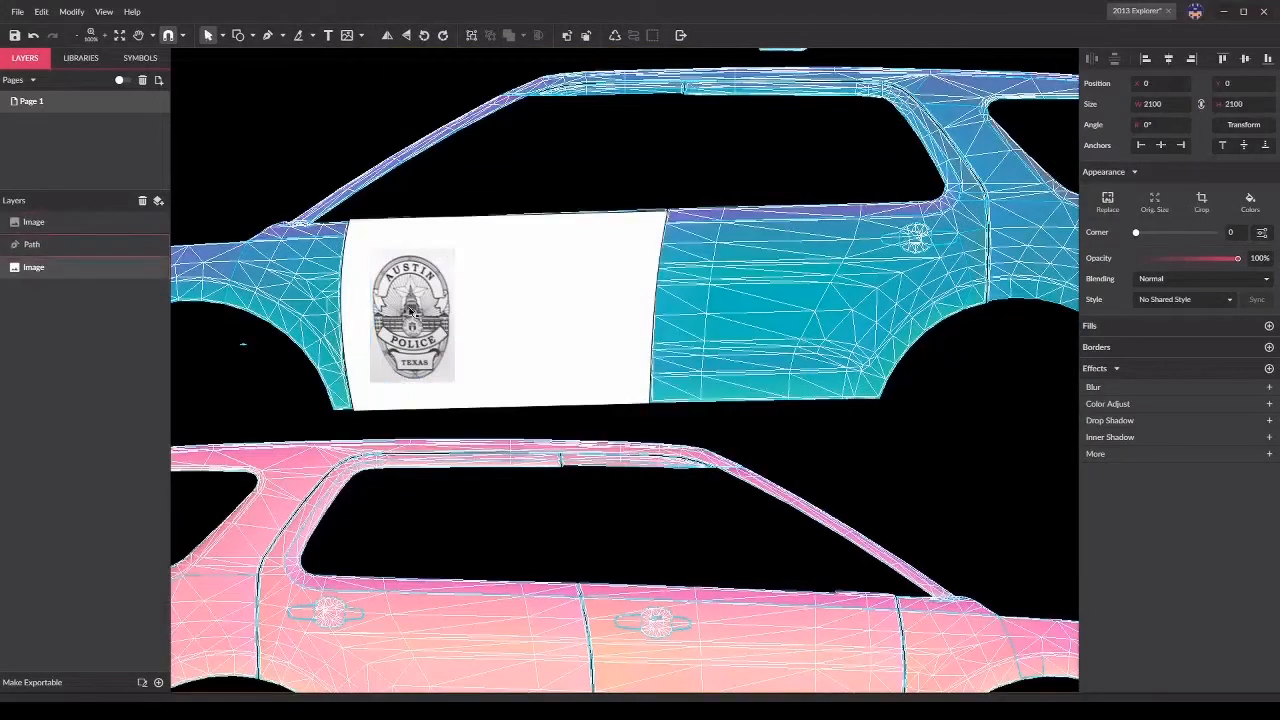
scroll(500, 329, up, 1)
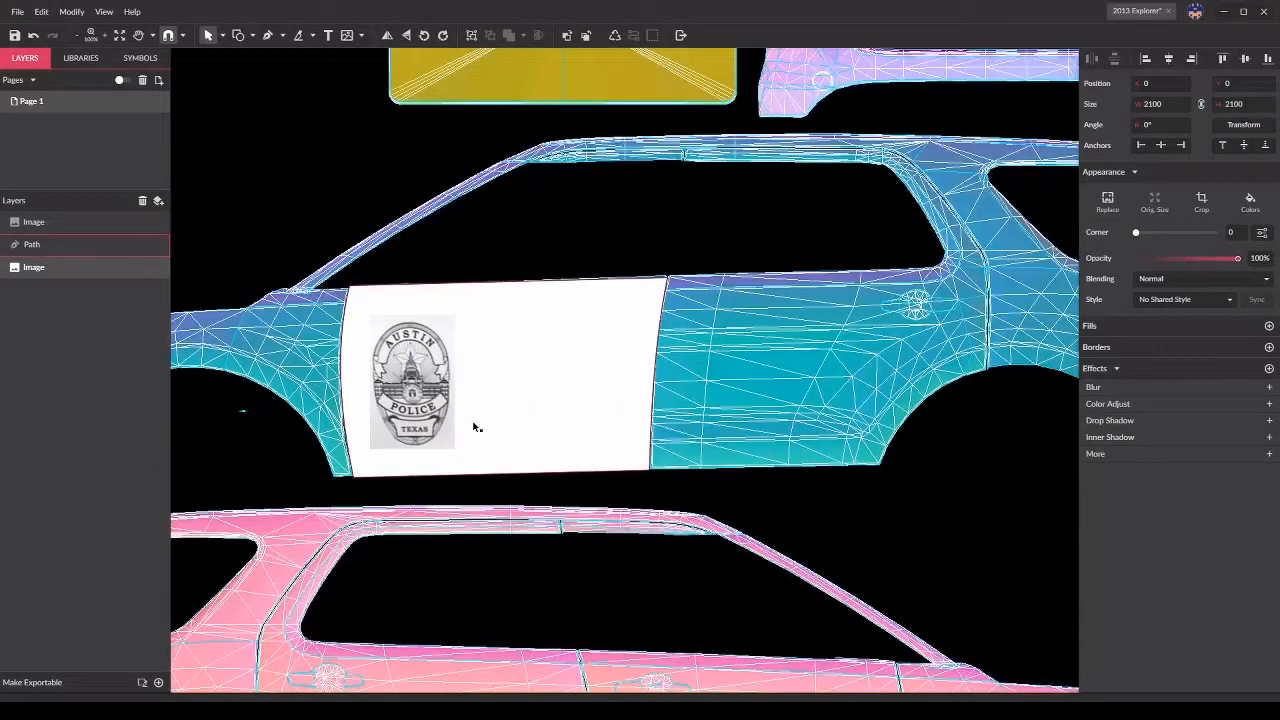
Step: Apply a Color Adjust effect with 11% brightness to the Austin Police badge and rotate it to about 1.1°
click(432, 402)
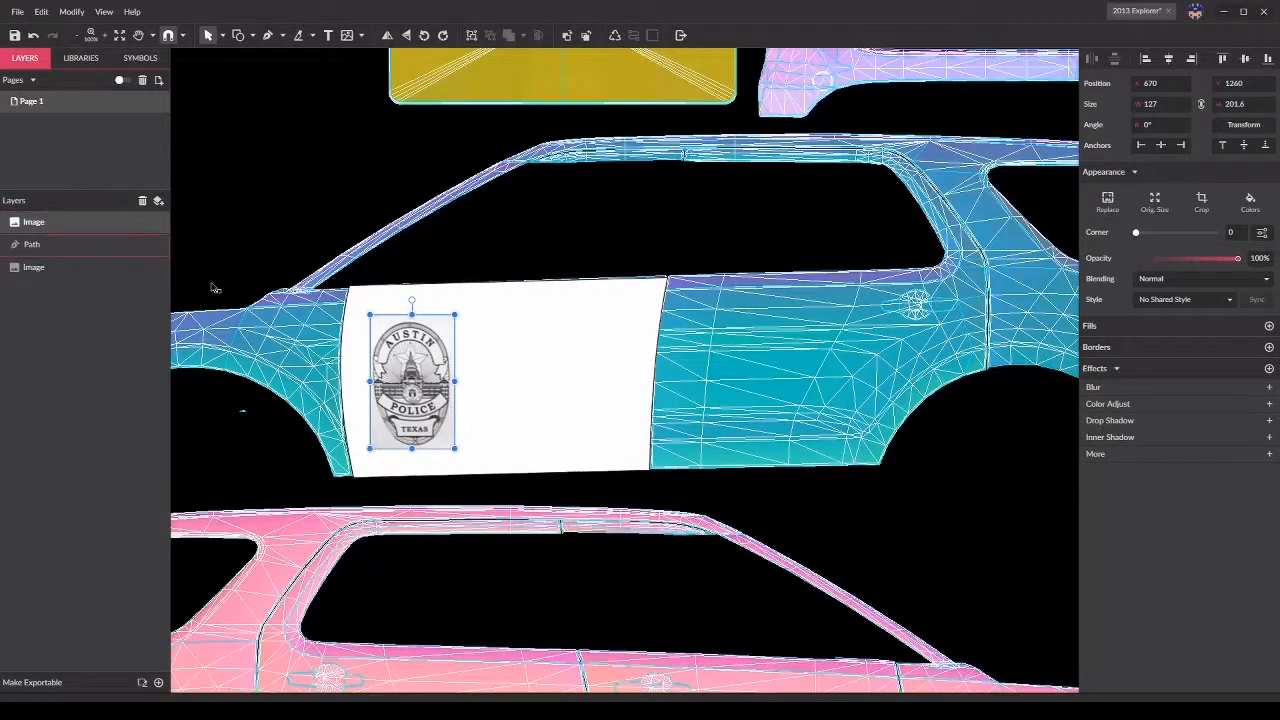
click(1180, 403)
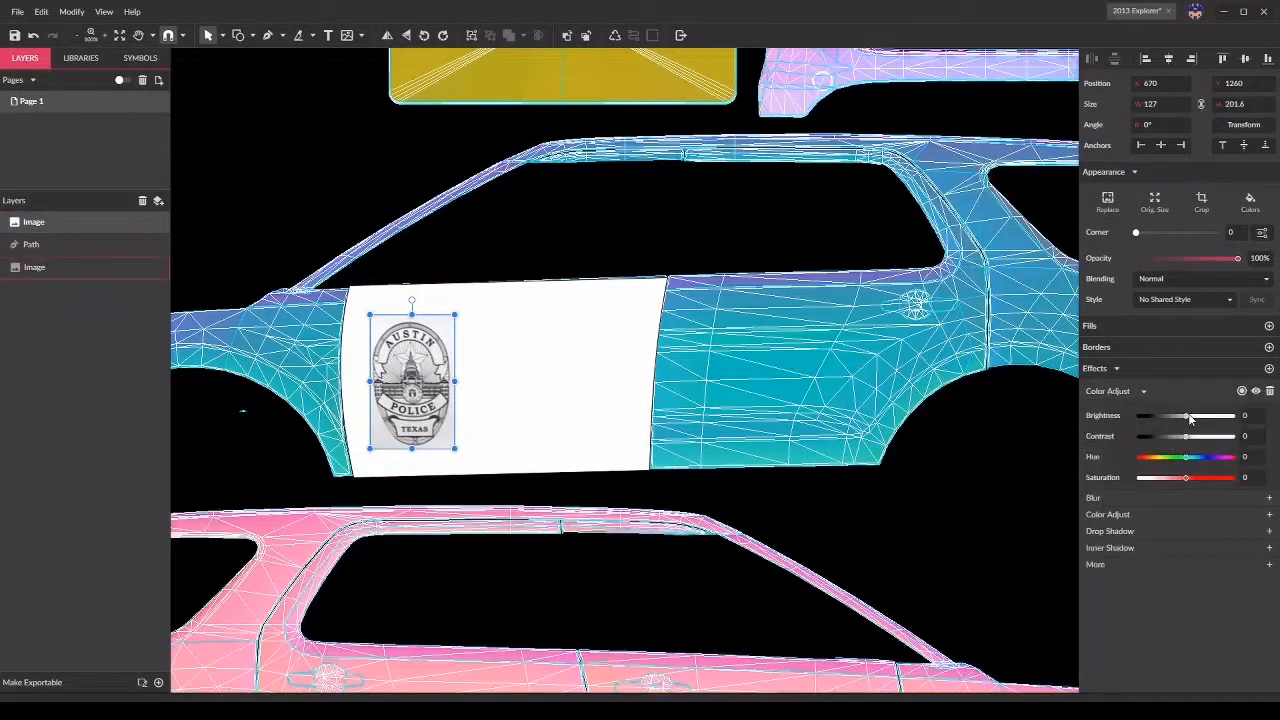
drag(1186, 415, 1192, 420)
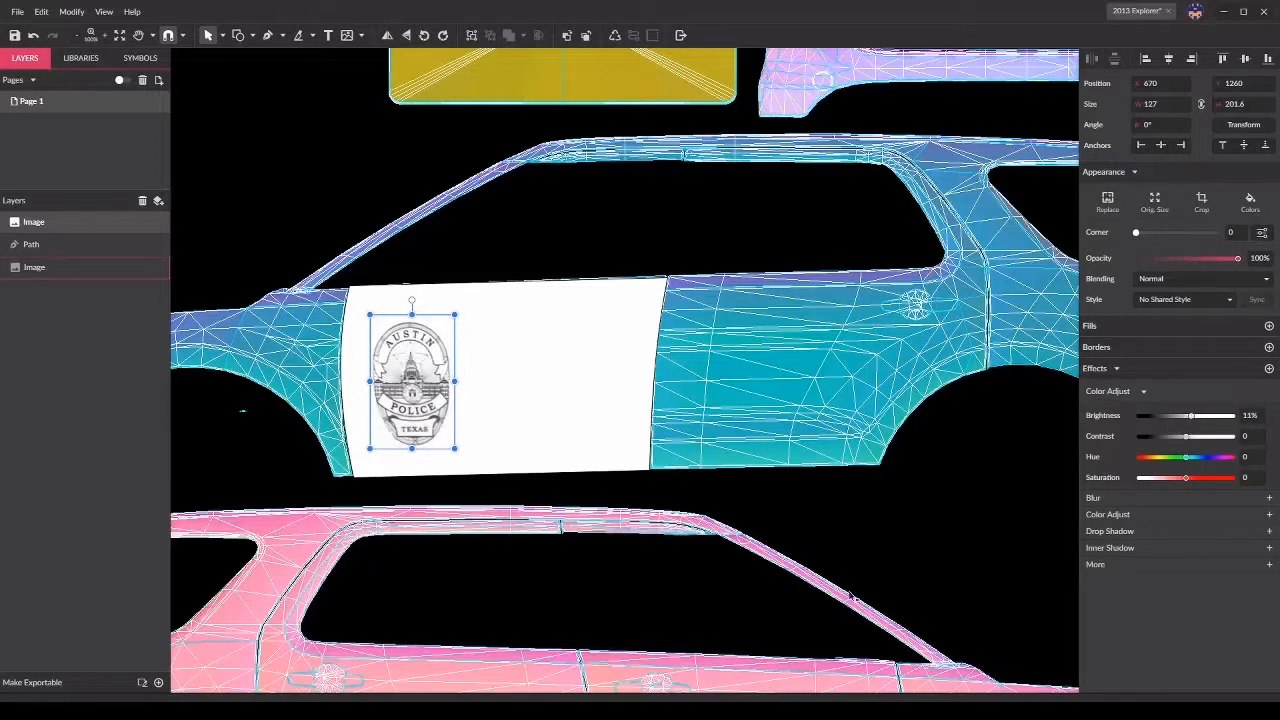
click(378, 398)
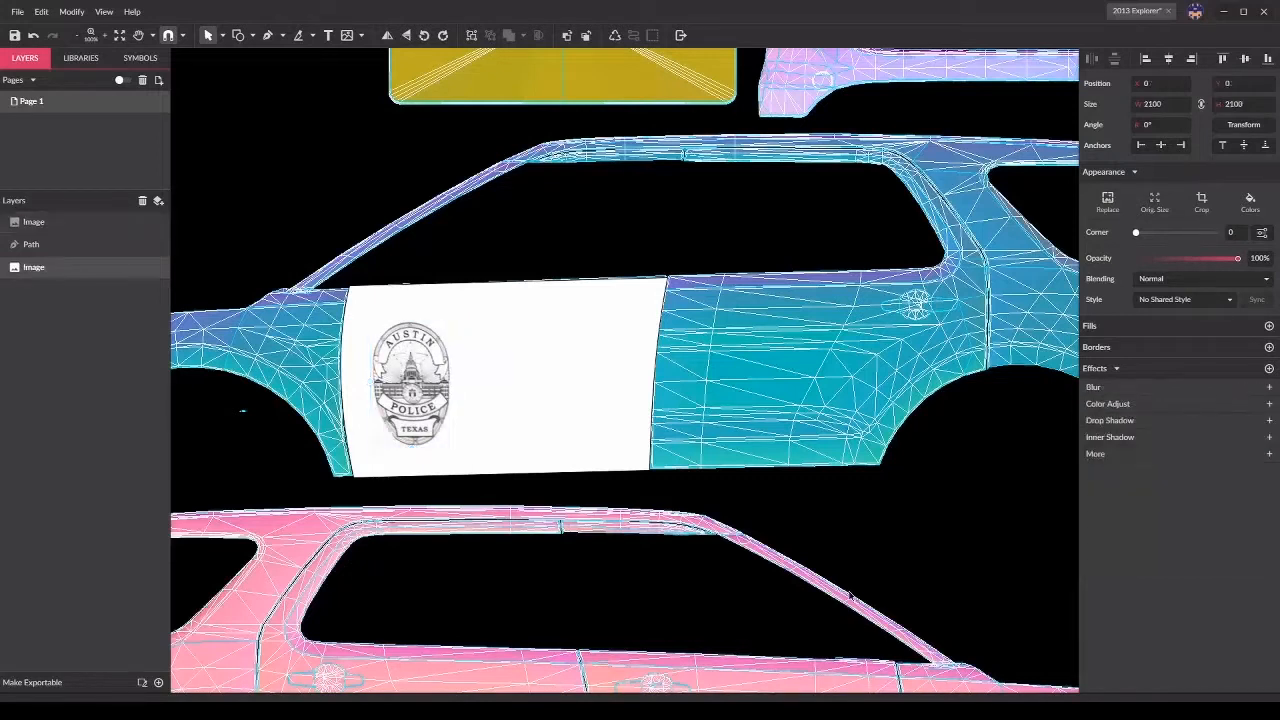
click(440, 446)
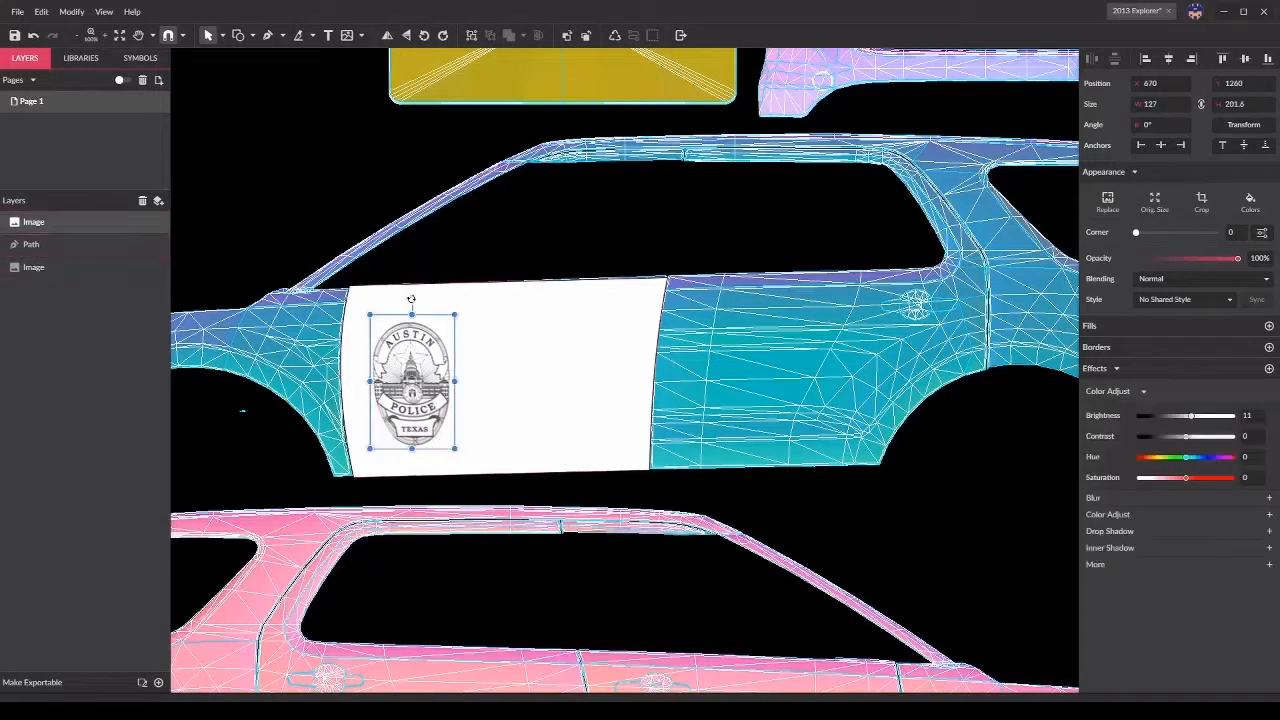
drag(412, 300, 411, 298)
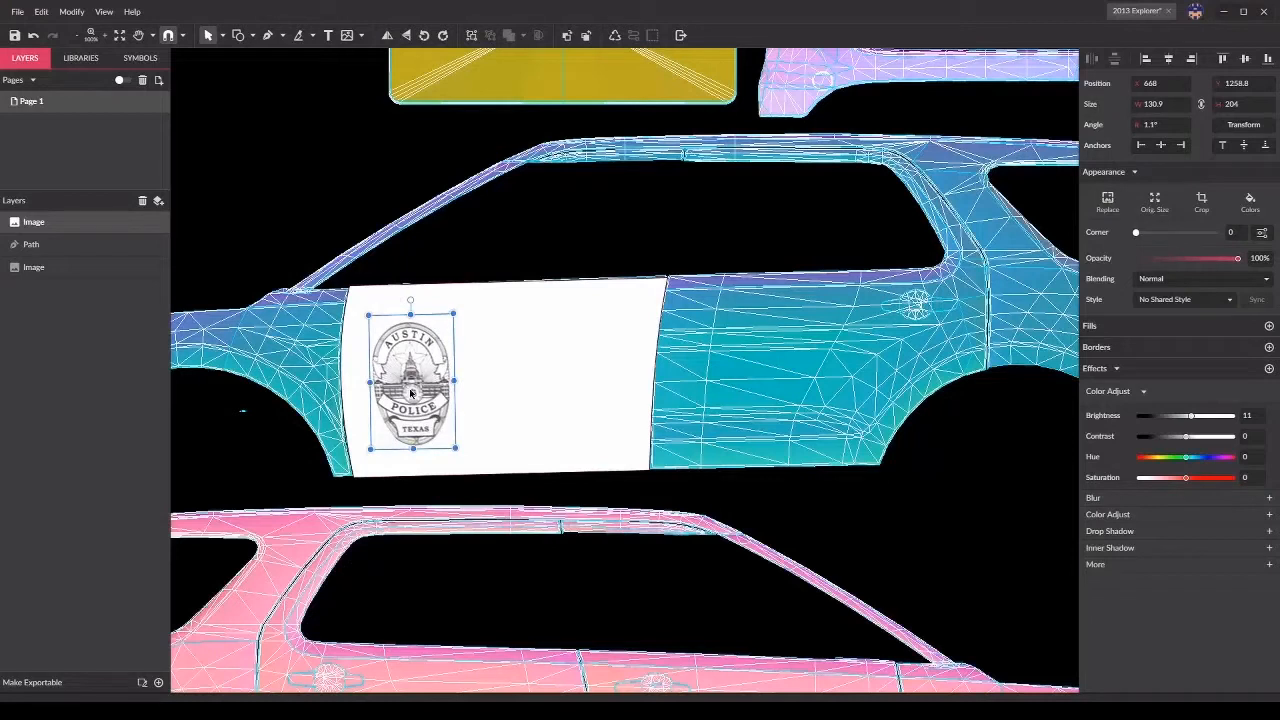
Step: Add a text box about 233 × 77 px beside the badge on the white door, reading "Austin Police"
click(330, 37)
drag(474, 336, 629, 386)
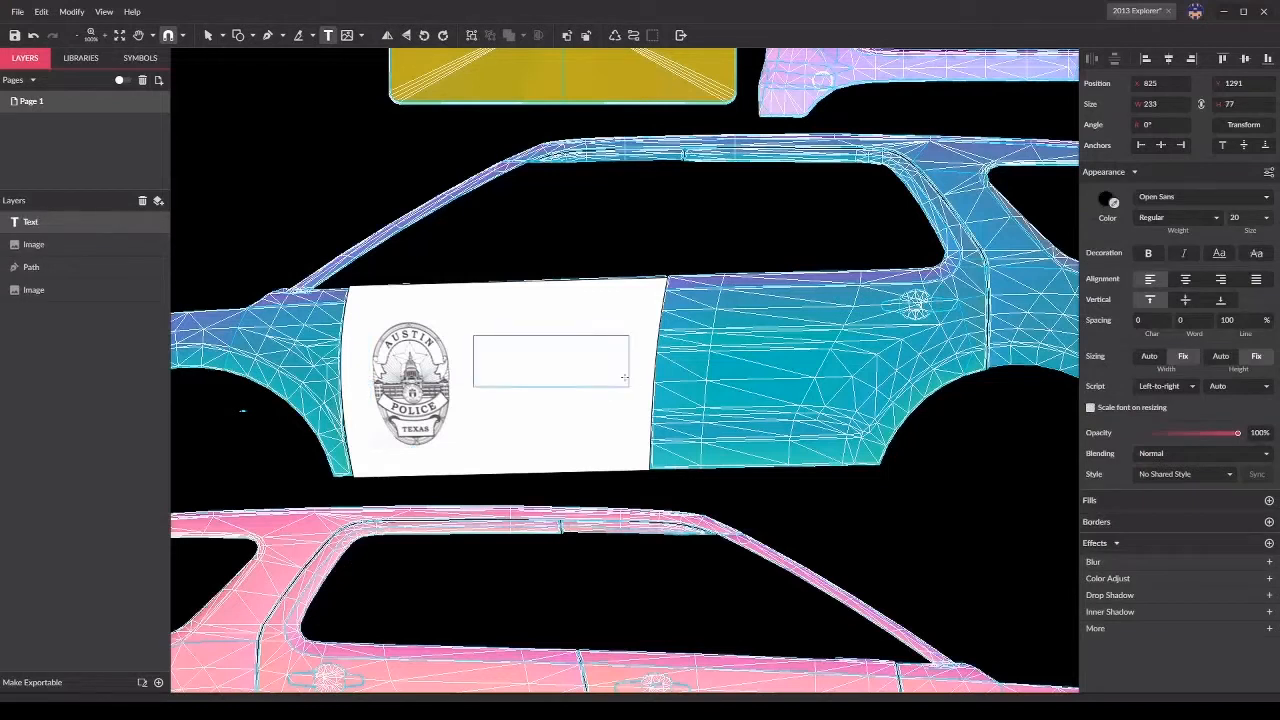
double_click(530, 353)
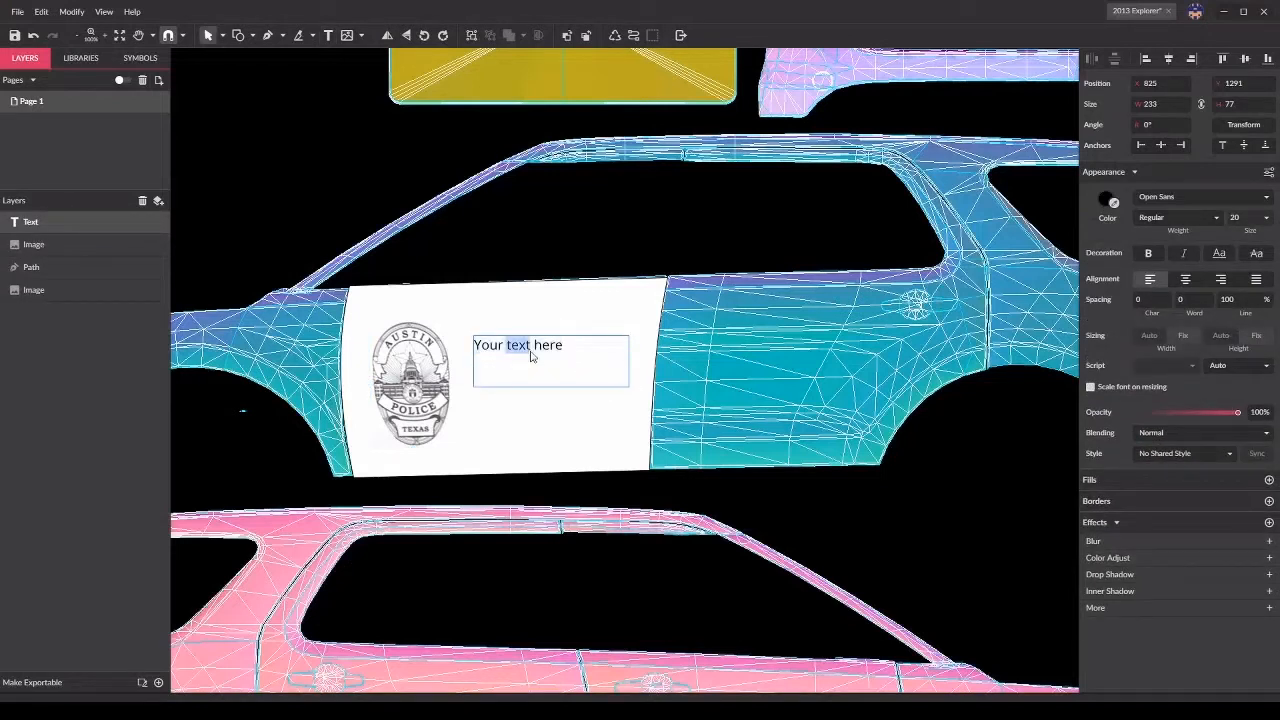
key(BackSpace)
key(BackSpace)
key(BackSpace)
key(BackSpace)
key(BackSpace)
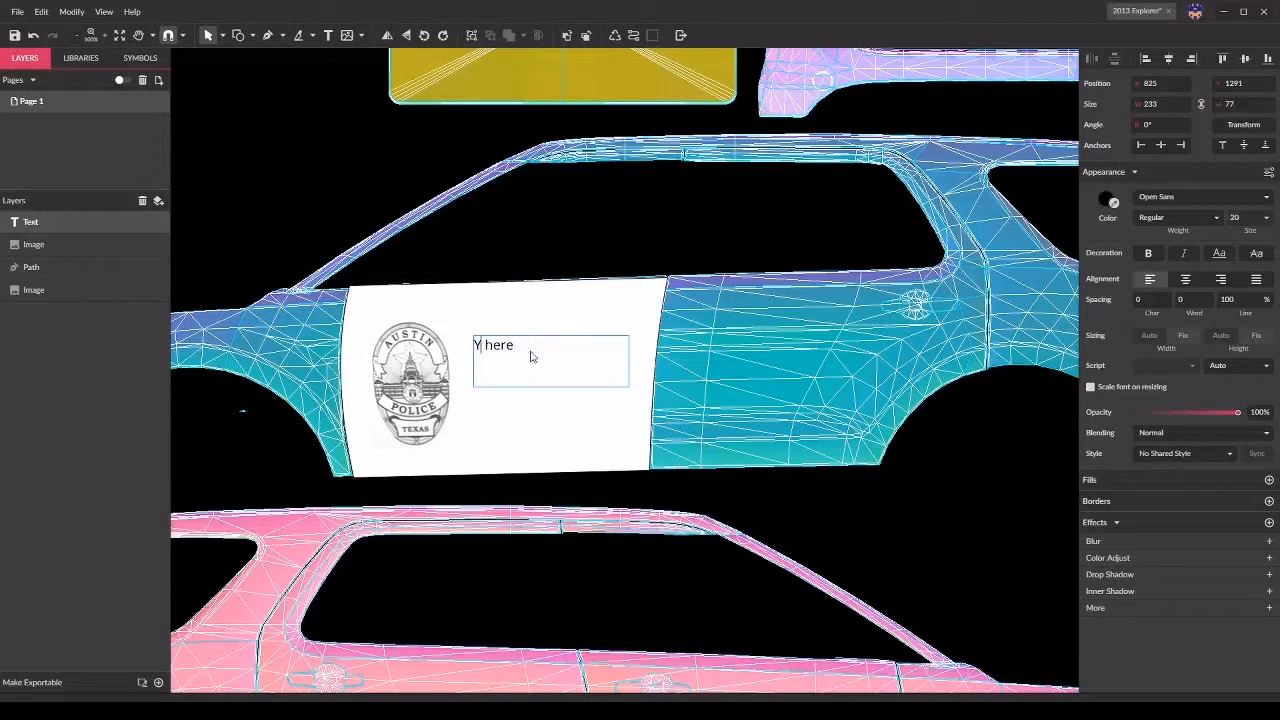
key(BackSpace)
key(BackSpace)
key(BackSpace)
key(BackSpace)
text(Austin Police)
key(Escape)
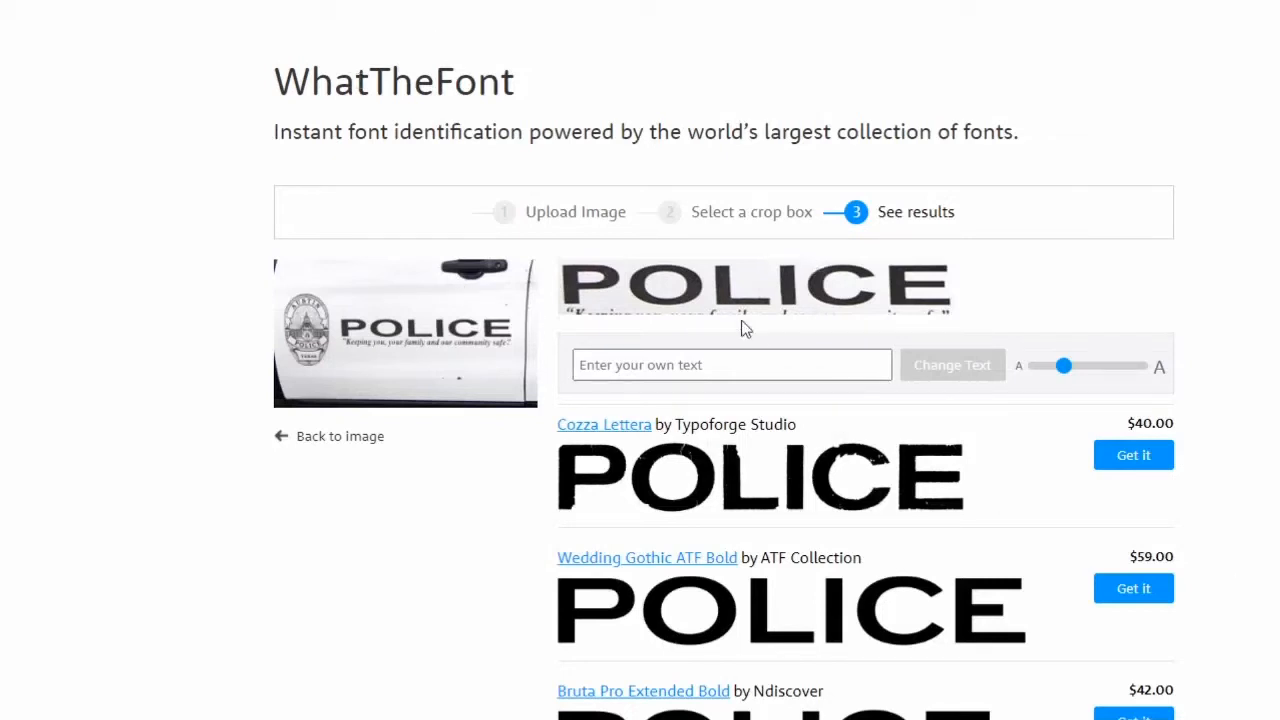
Step: Switch to the WhatTheFont results and examine the fonts suggested for the door photo's POLICE lettering
scroll(1010, 508, down, 2)
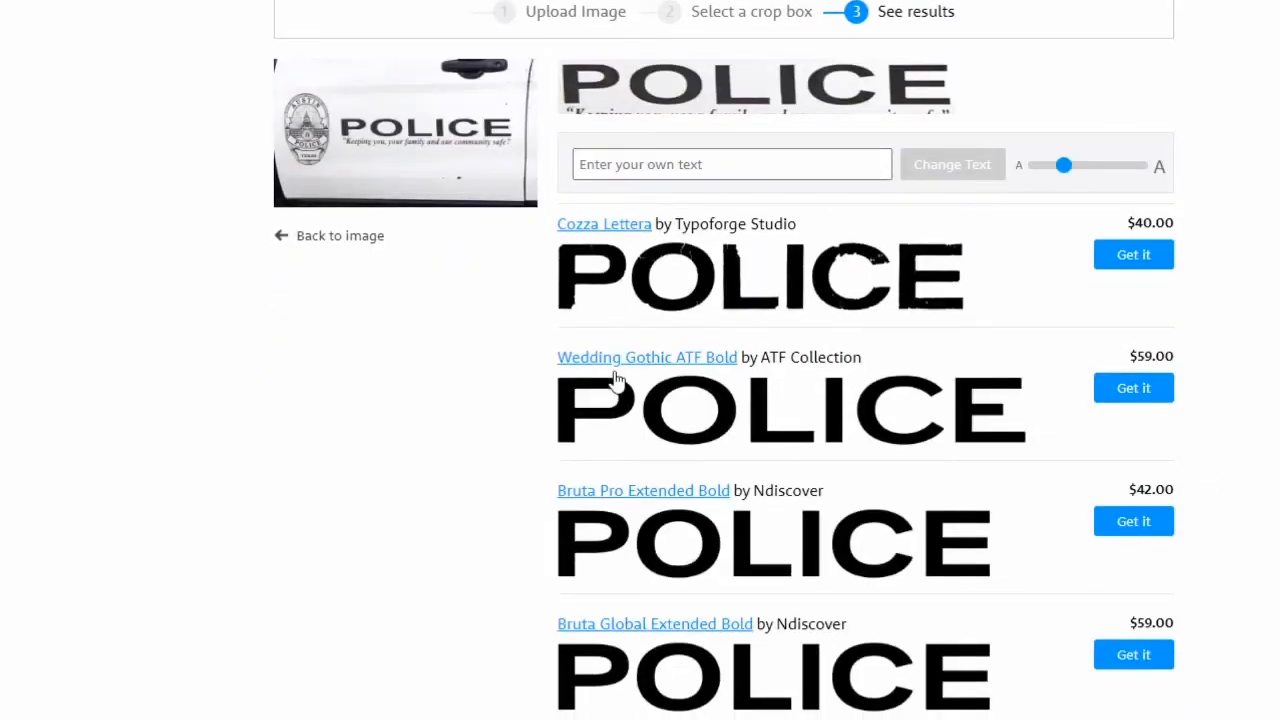
scroll(832, 397, down, 5)
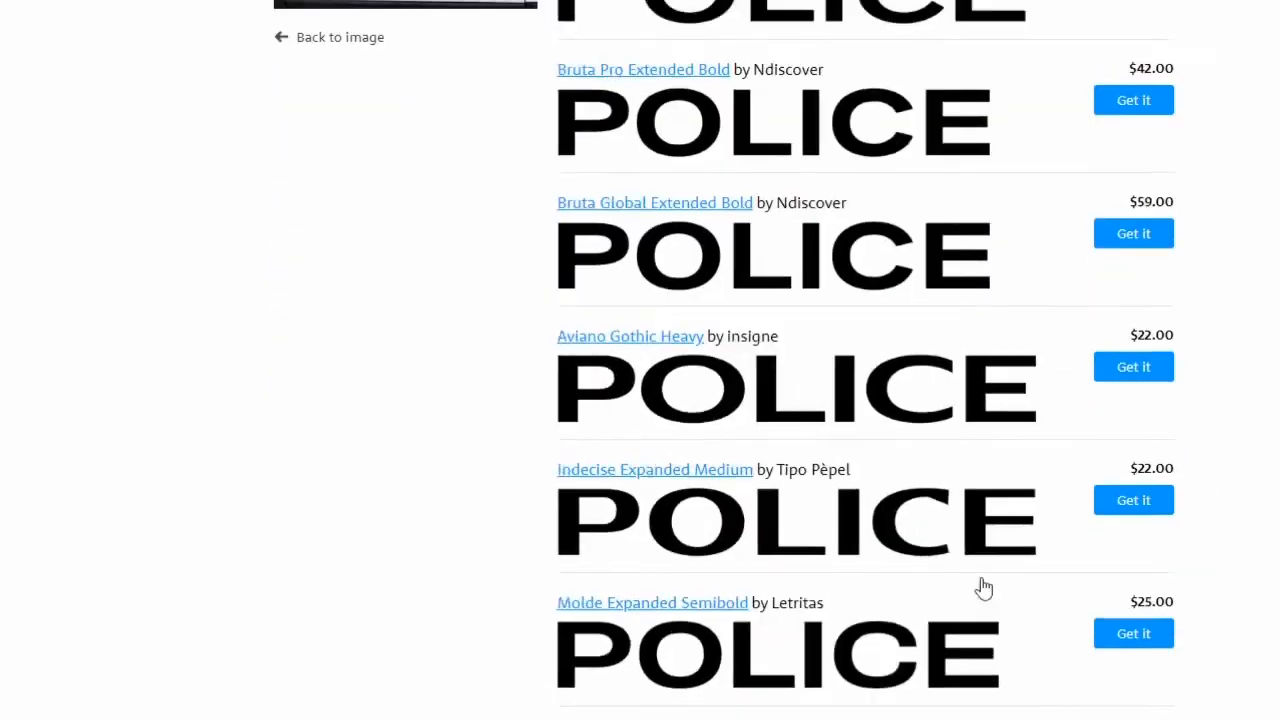
scroll(981, 578, down, 2)
scroll(980, 571, up, 8)
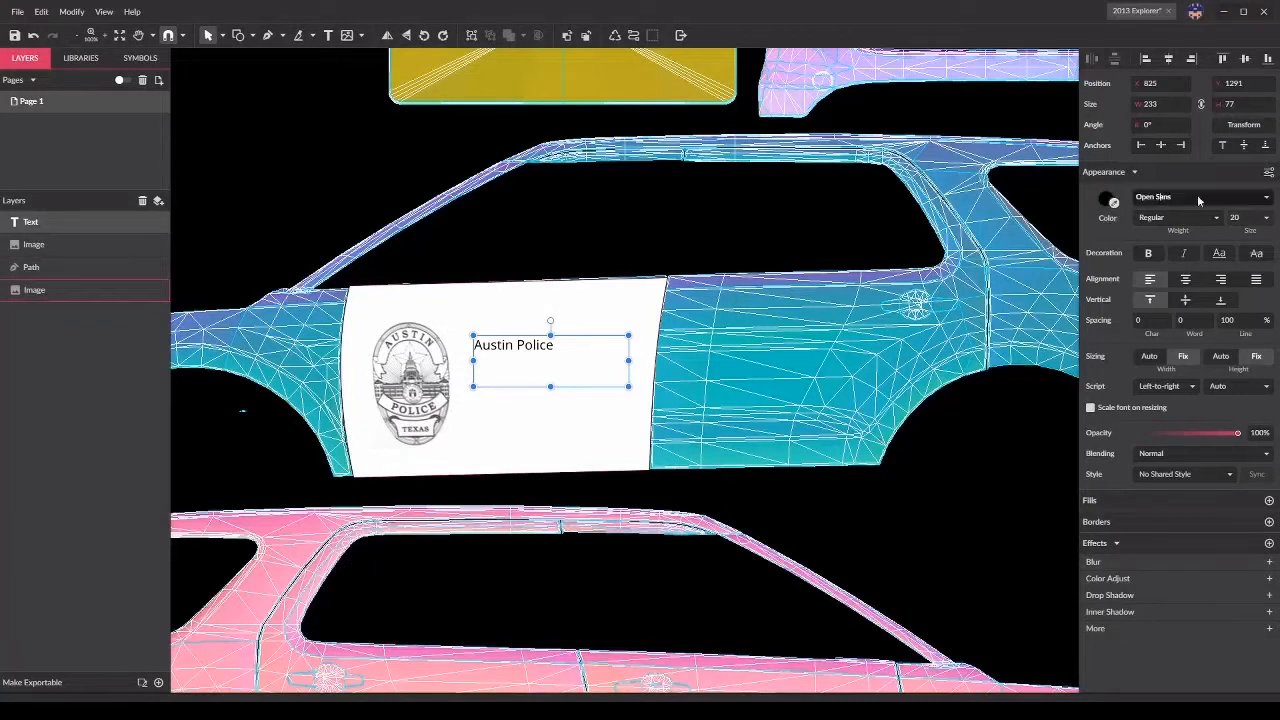
Step: Back in Gravit Designer, set the font of the "Austin Police" text to the imported OPTIFleet
click(17, 11)
mouse_move(100, 228)
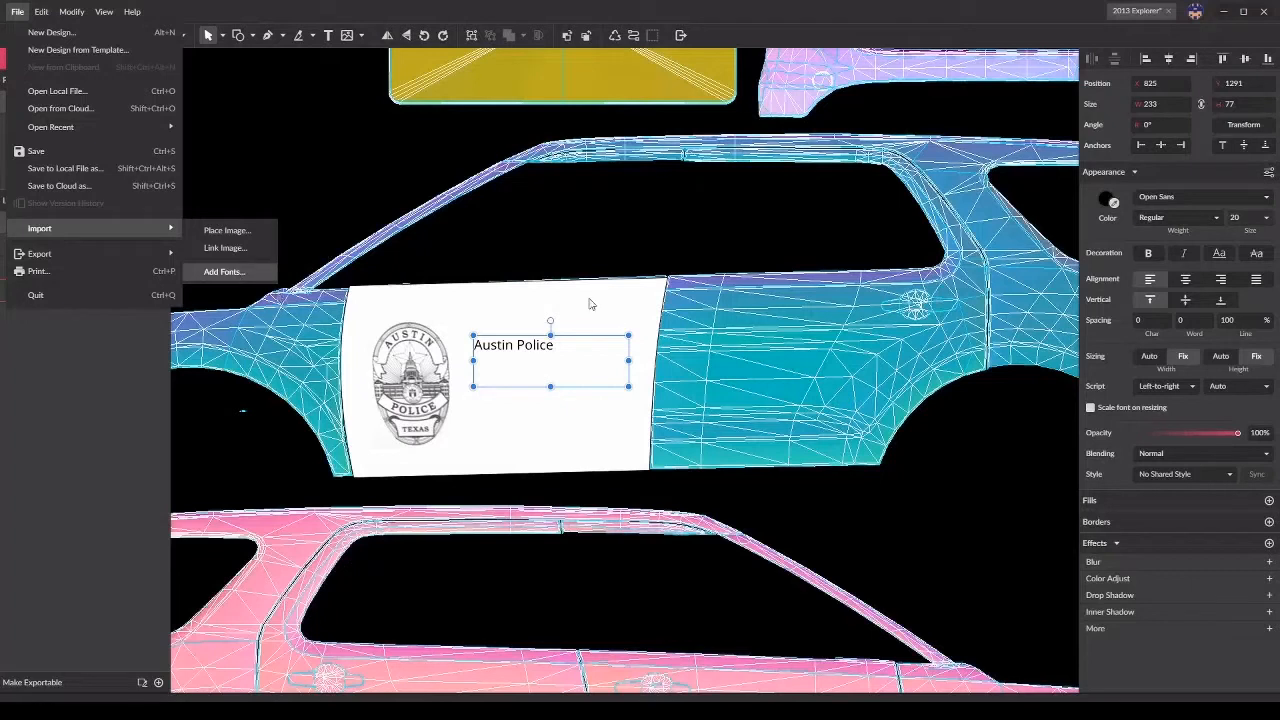
click(541, 344)
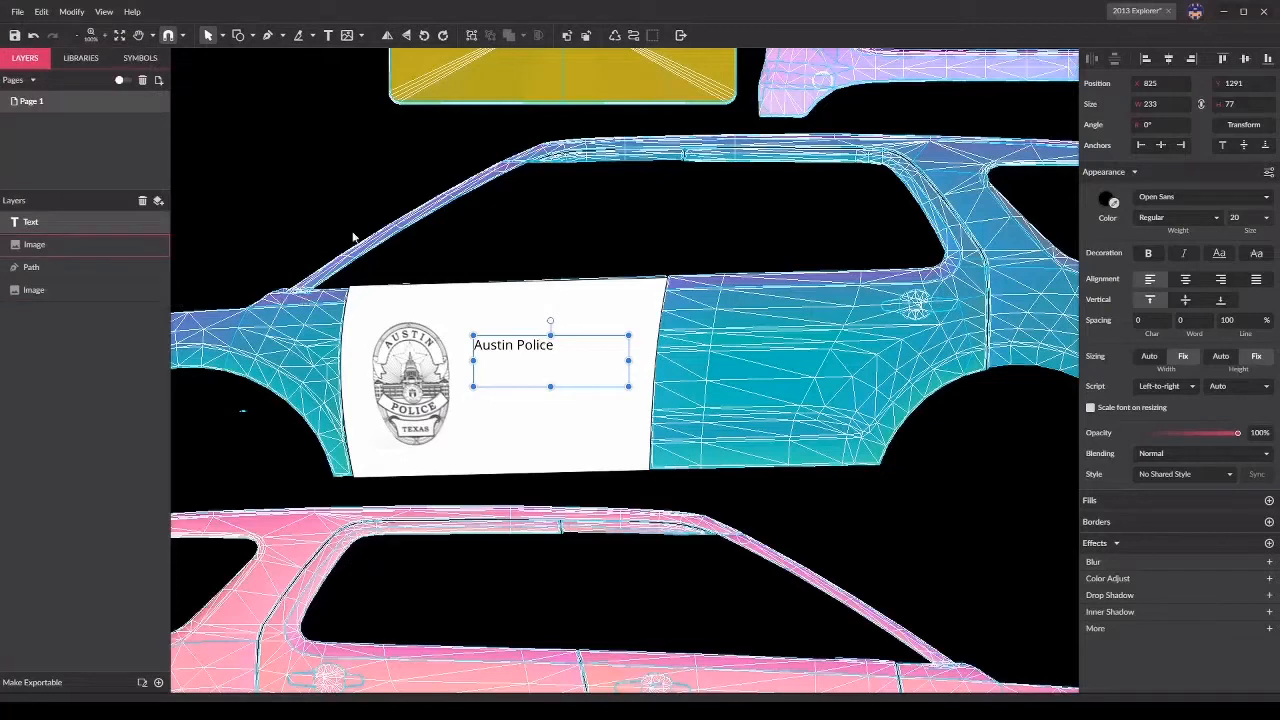
click(1196, 200)
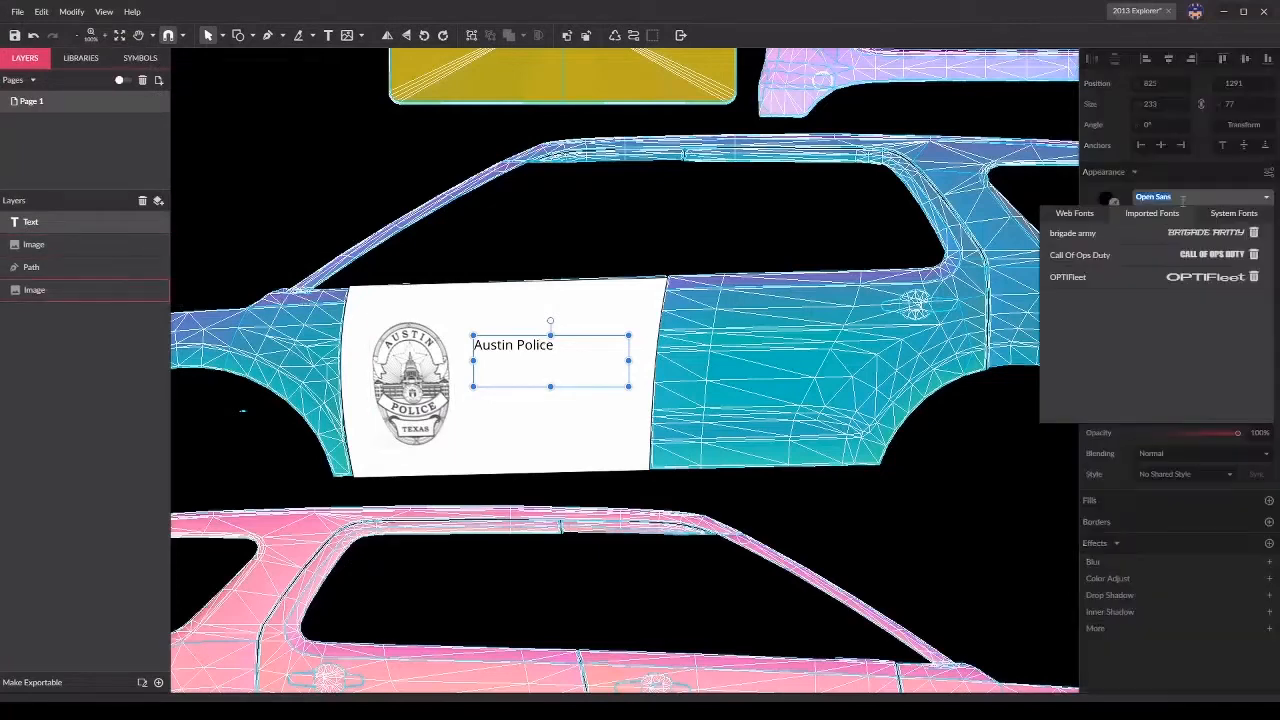
click(1188, 277)
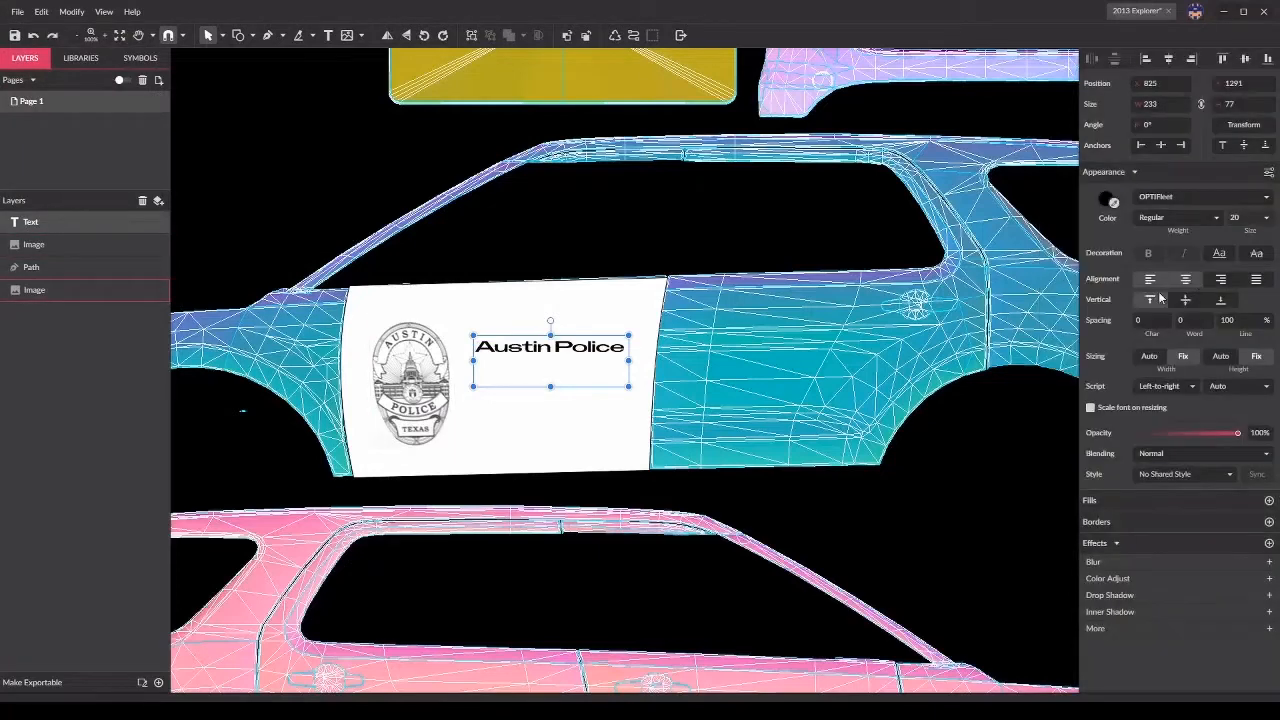
Step: Replace the door text with "POLICE" and centre-align it horizontally in its box
double_click(594, 358)
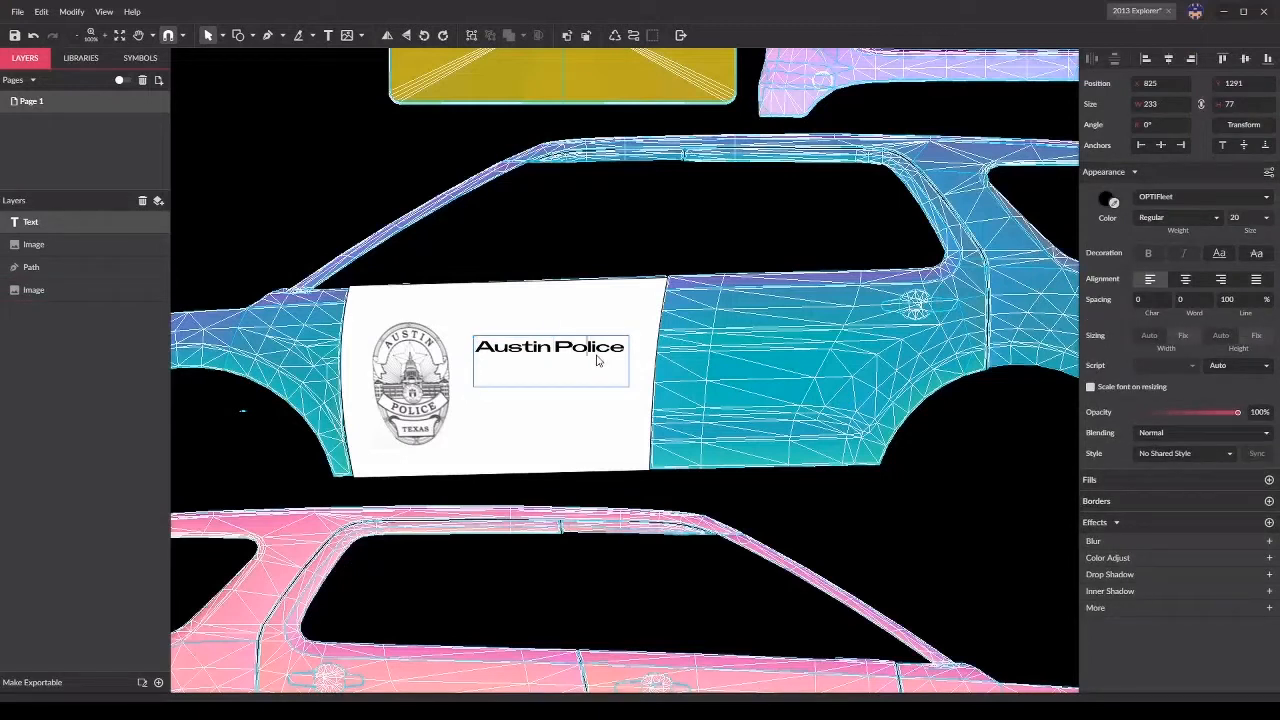
key(BackSpace)
key(BackSpace)
key(BackSpace)
key(BackSpace)
key(BackSpace)
key(BackSpace)
key(BackSpace)
key(BackSpace)
key(BackSpace)
key(BackSpace)
key(BackSpace)
key(BackSpace)
key(BackSpace)
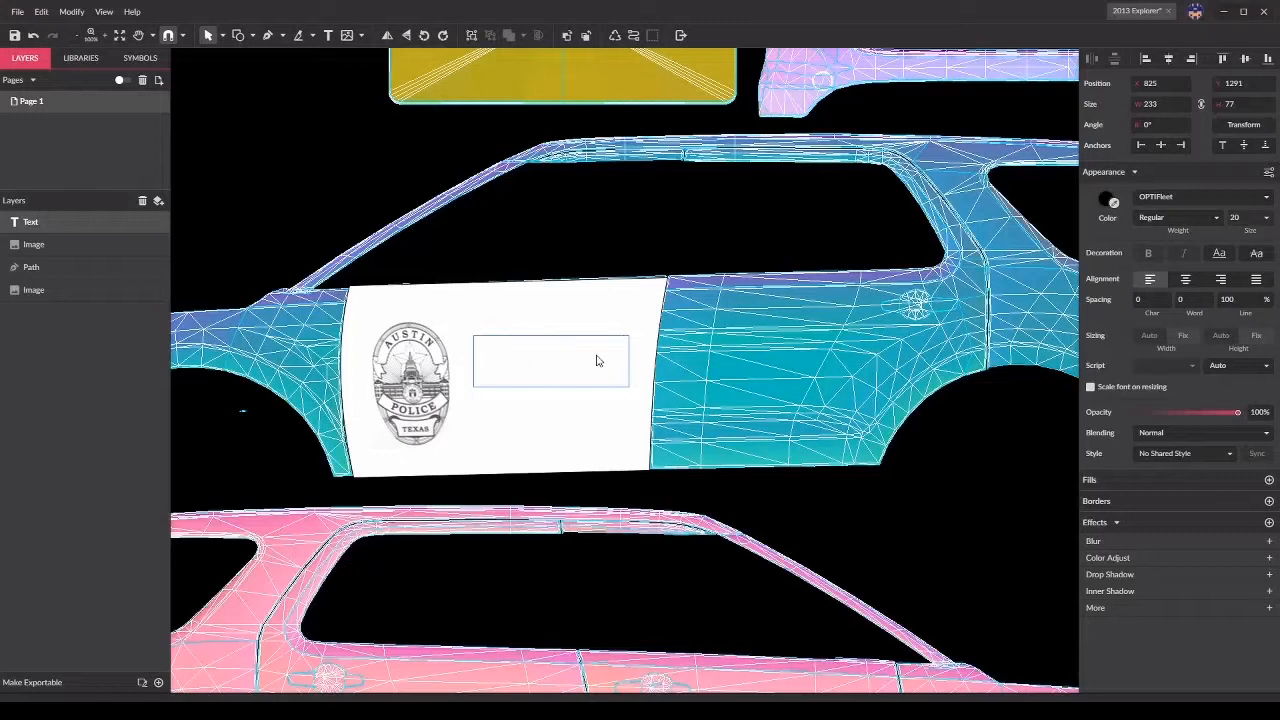
text(POLICE)
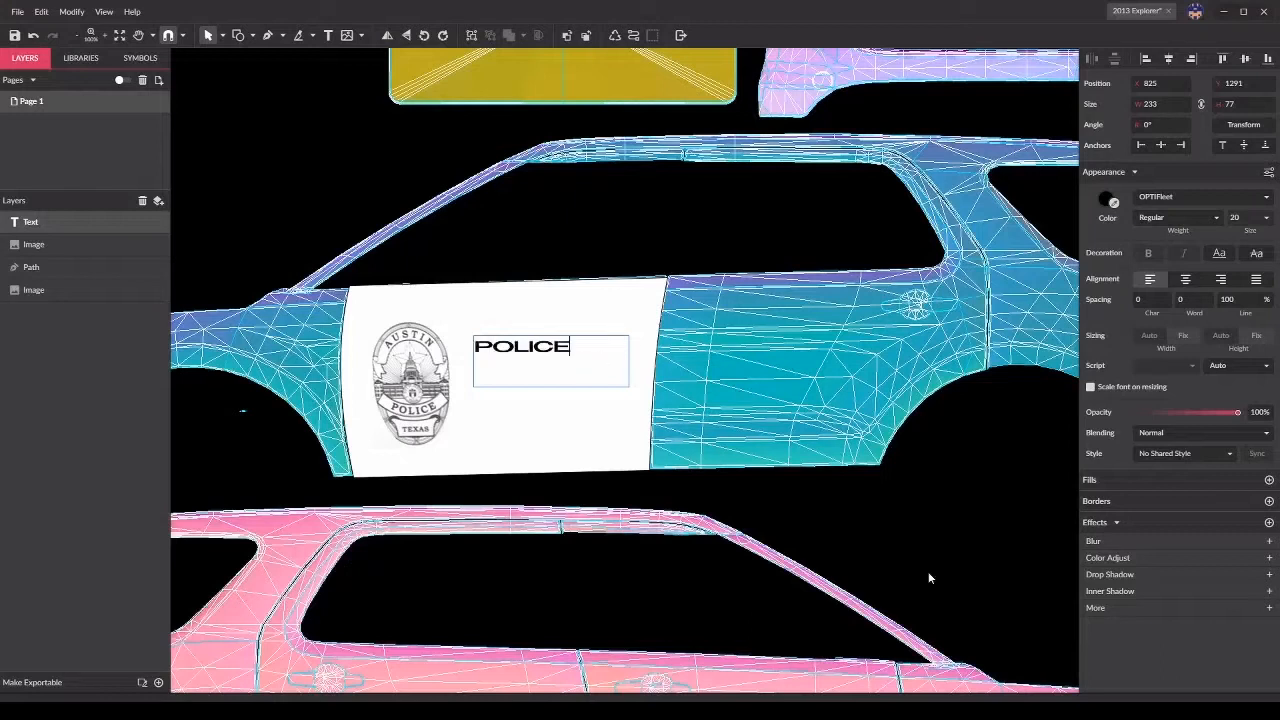
key(Escape)
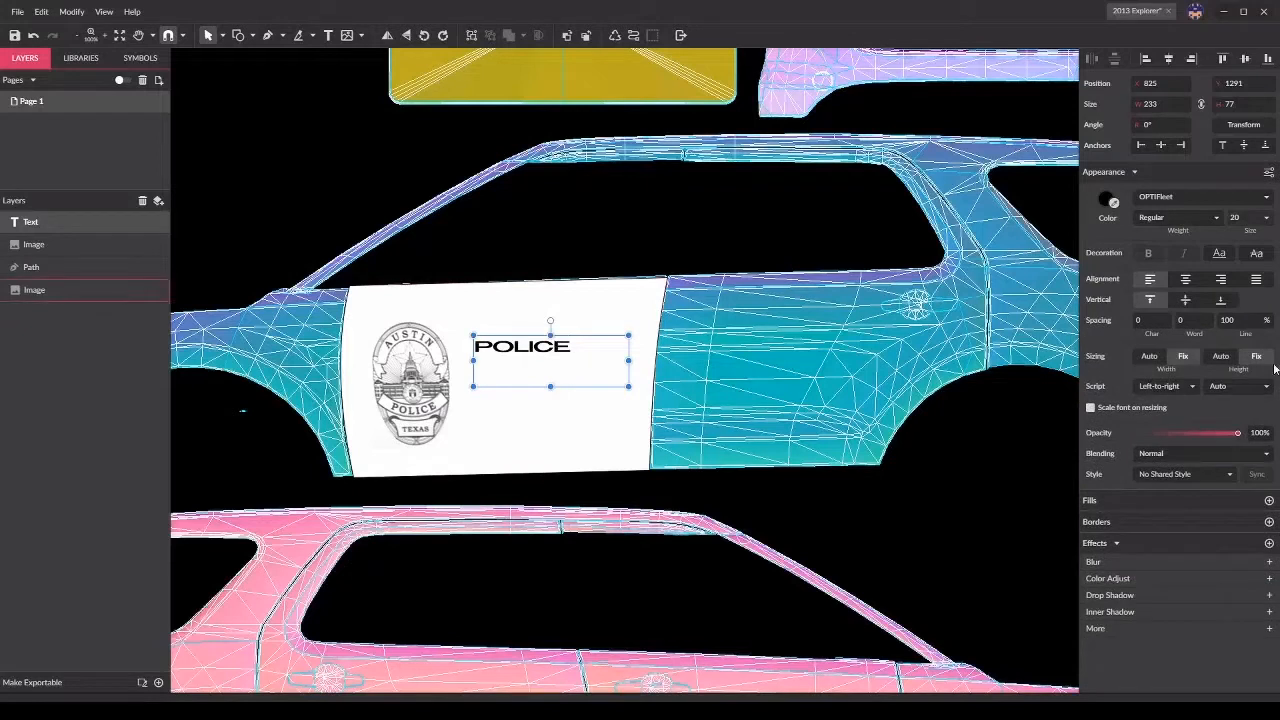
click(1185, 278)
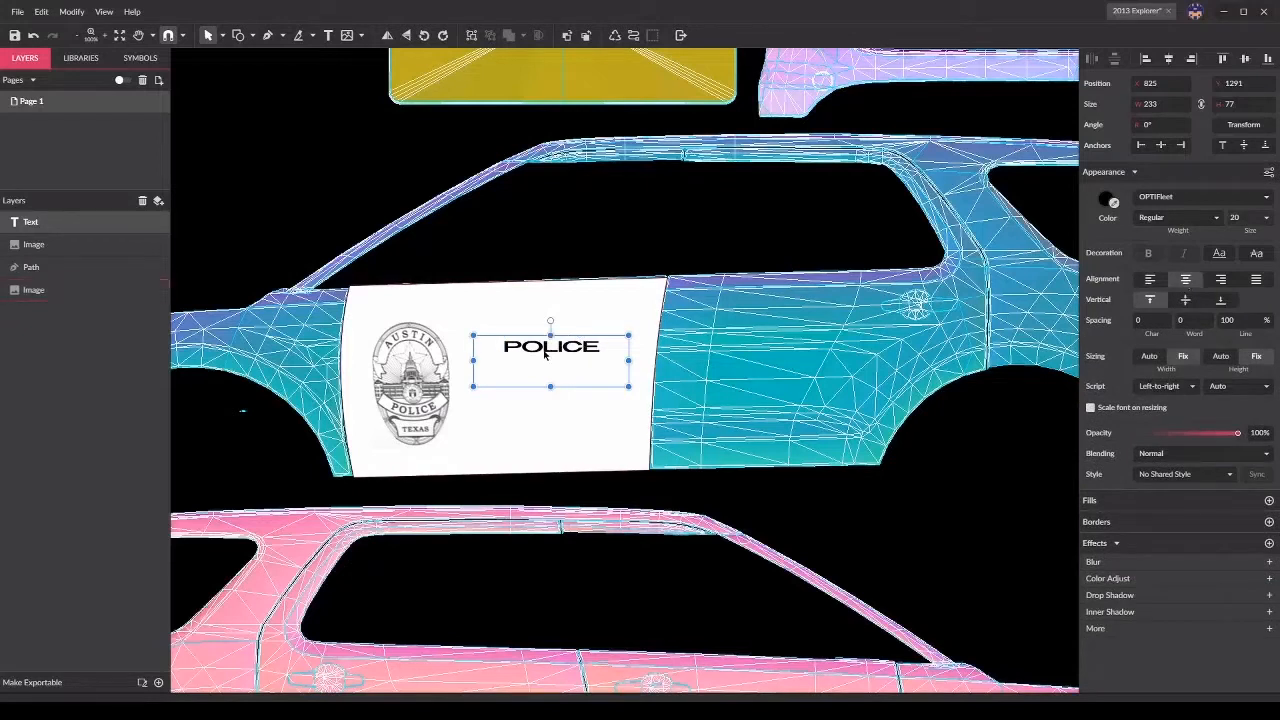
Step: Tilt the POLICE text about 0.4° beside the badge, at font size 36 in a box about 273 × 79 px
drag(543, 374, 545, 341)
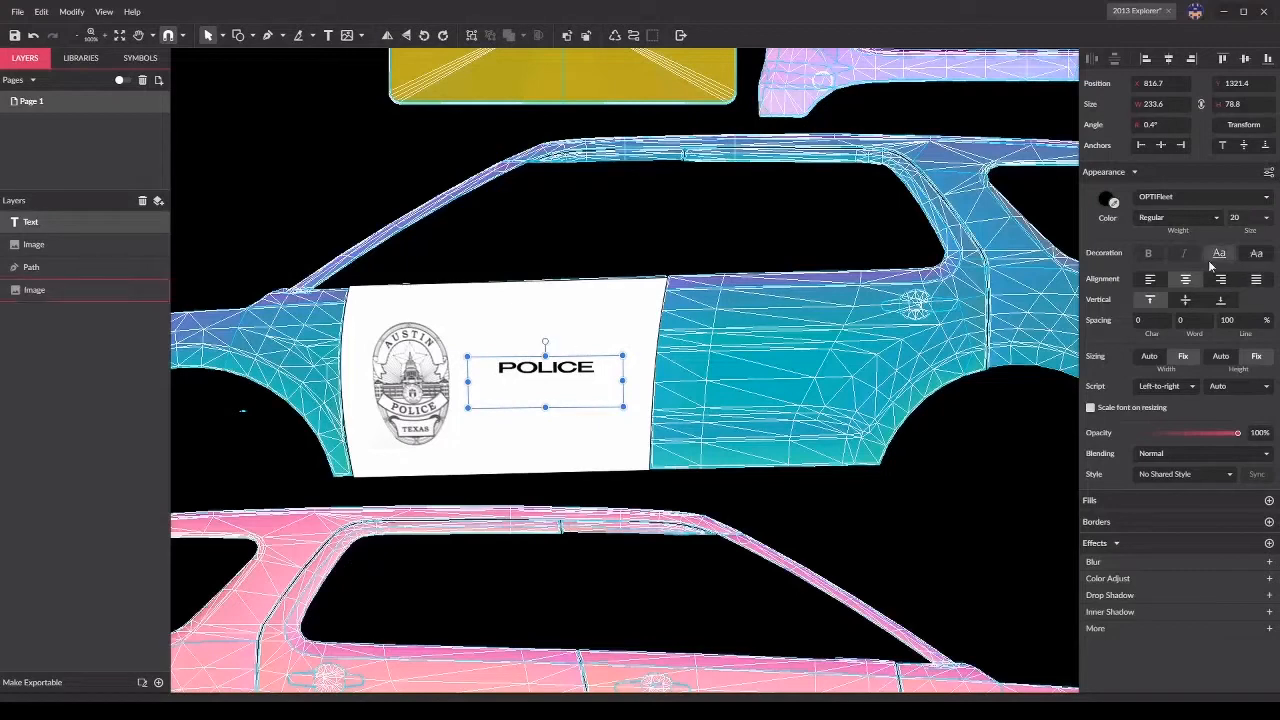
click(1240, 218)
scroll(1245, 280, down, 3)
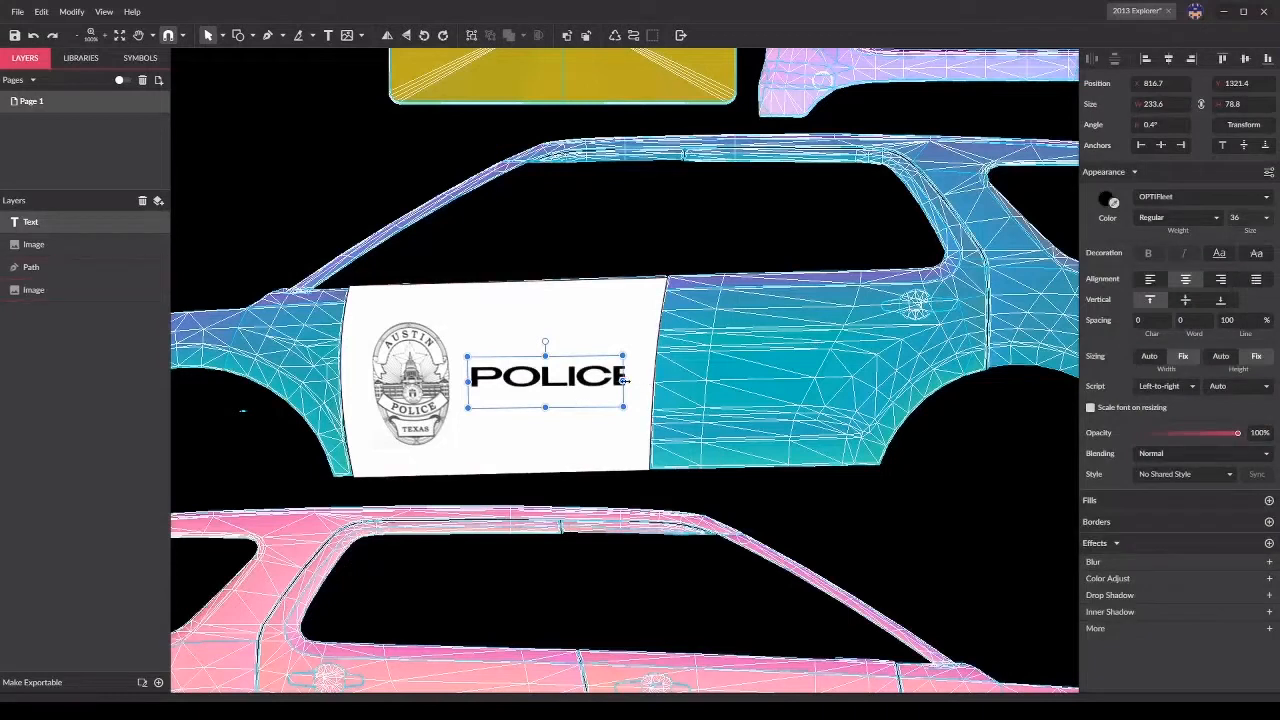
drag(624, 380, 580, 377)
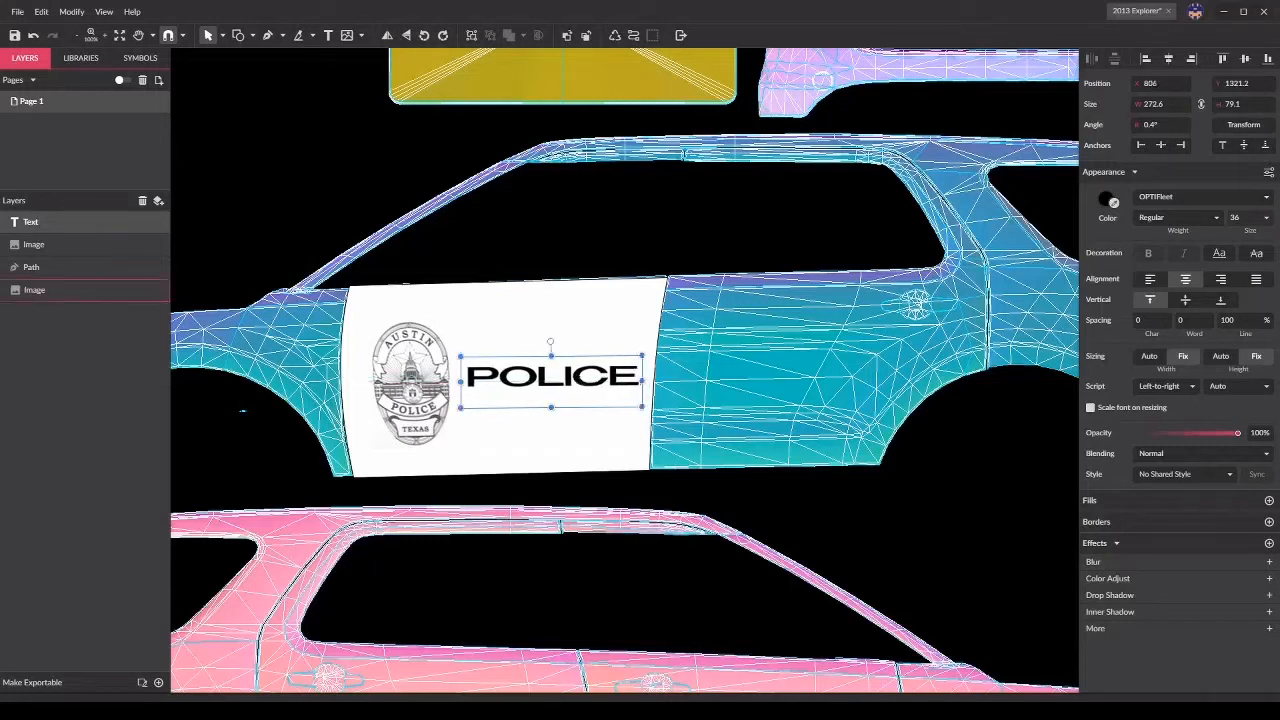
Step: Reduce the tilt of the POLICE text on the door to 0.3°
click(529, 437)
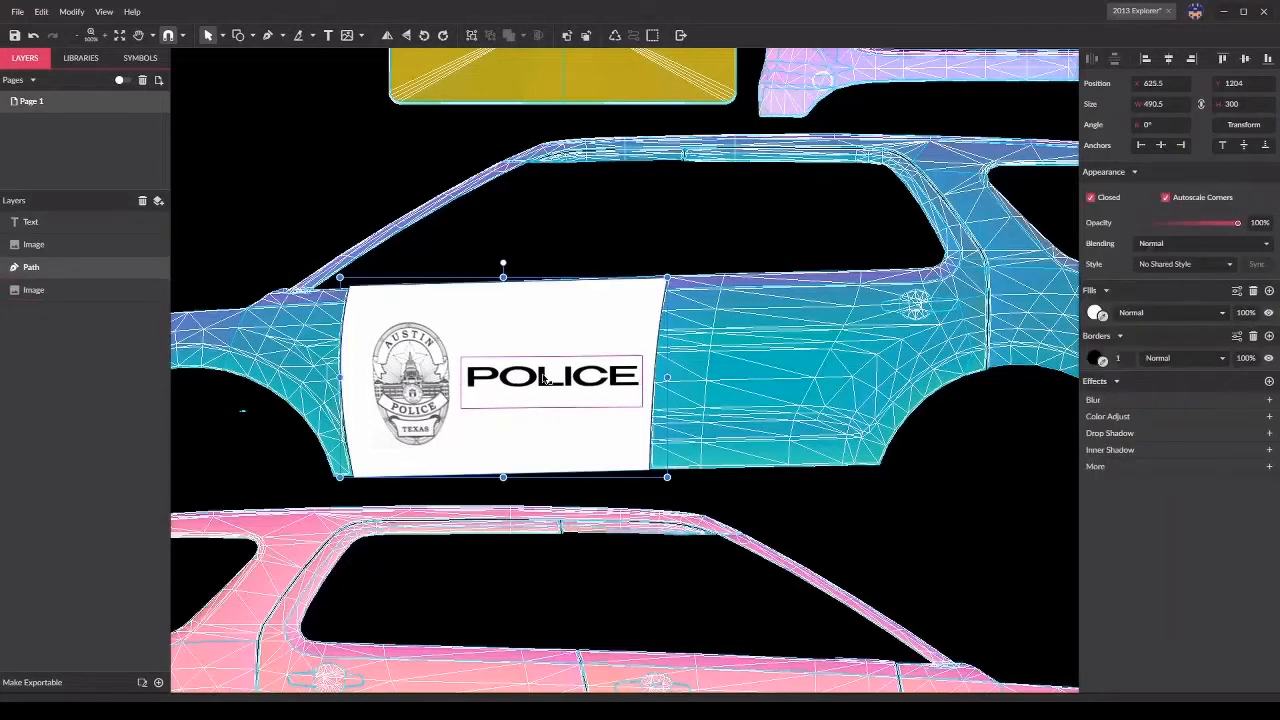
click(553, 362)
drag(551, 343, 550, 343)
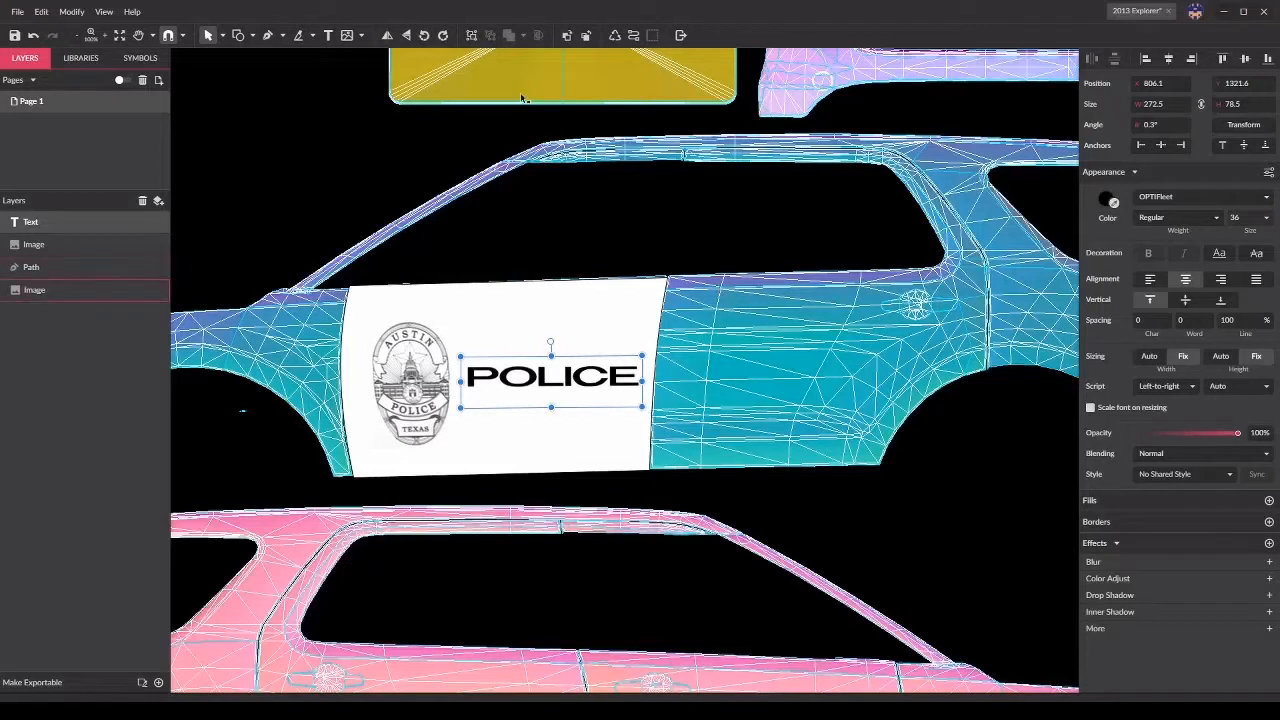
Step: Add a text box about 266 × 21 px beneath POLICE on the white door and set its font to ABeeZee
click(326, 34)
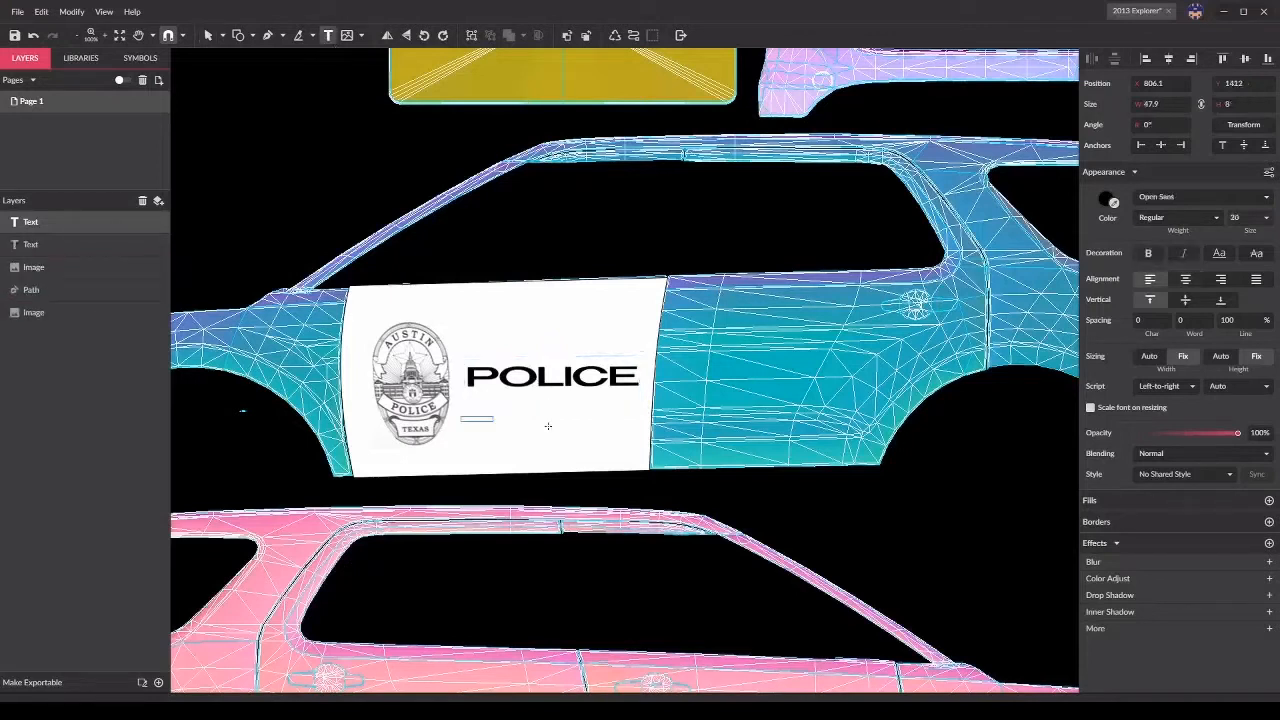
drag(460, 416, 638, 423)
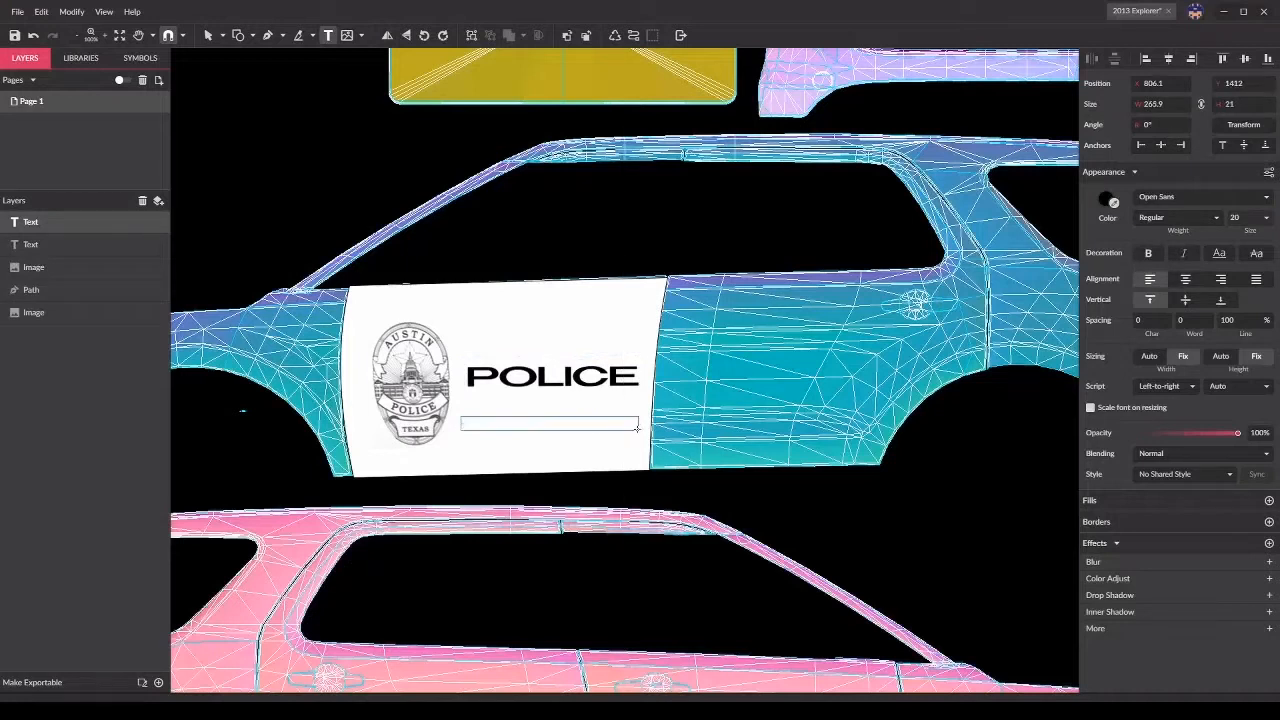
click(1191, 197)
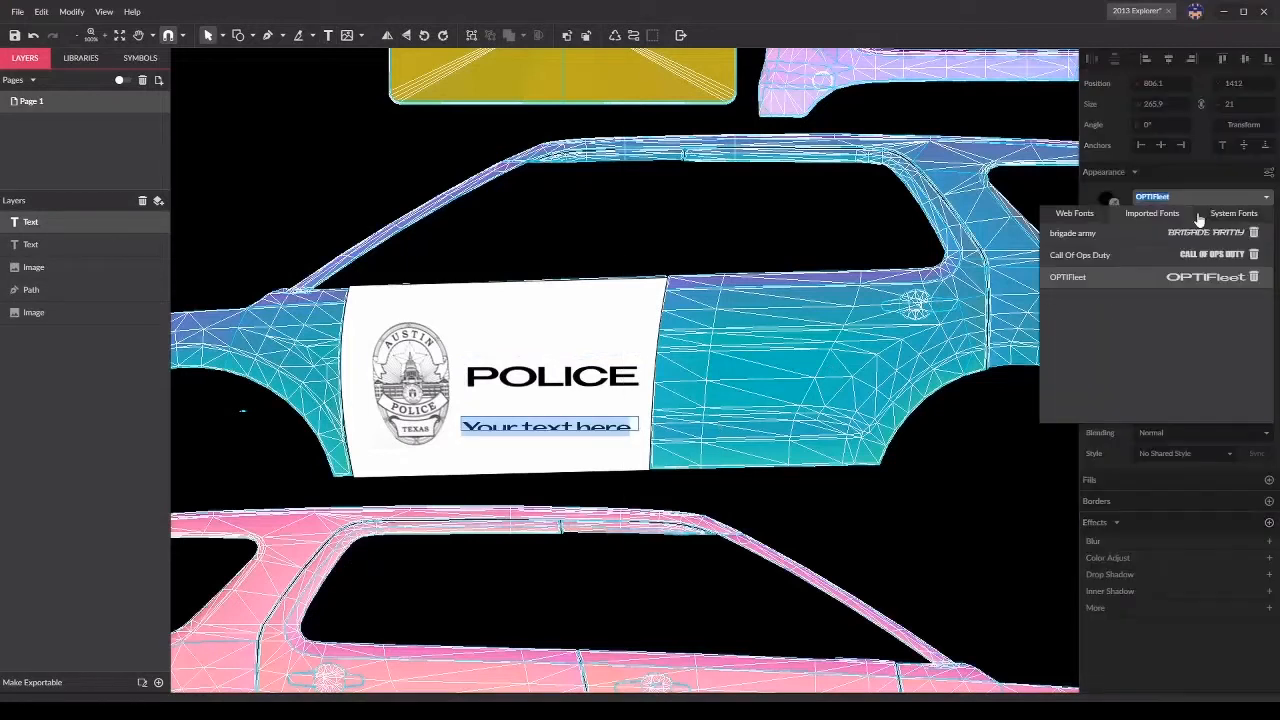
click(1092, 216)
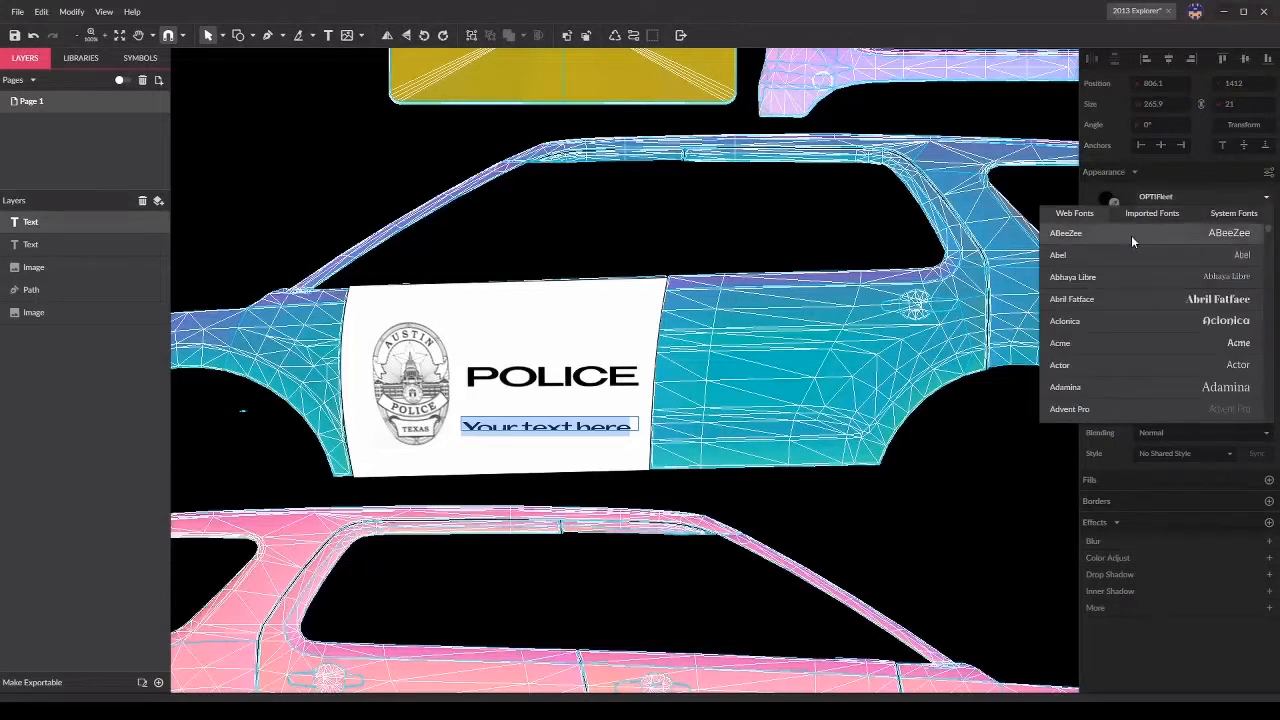
click(1131, 235)
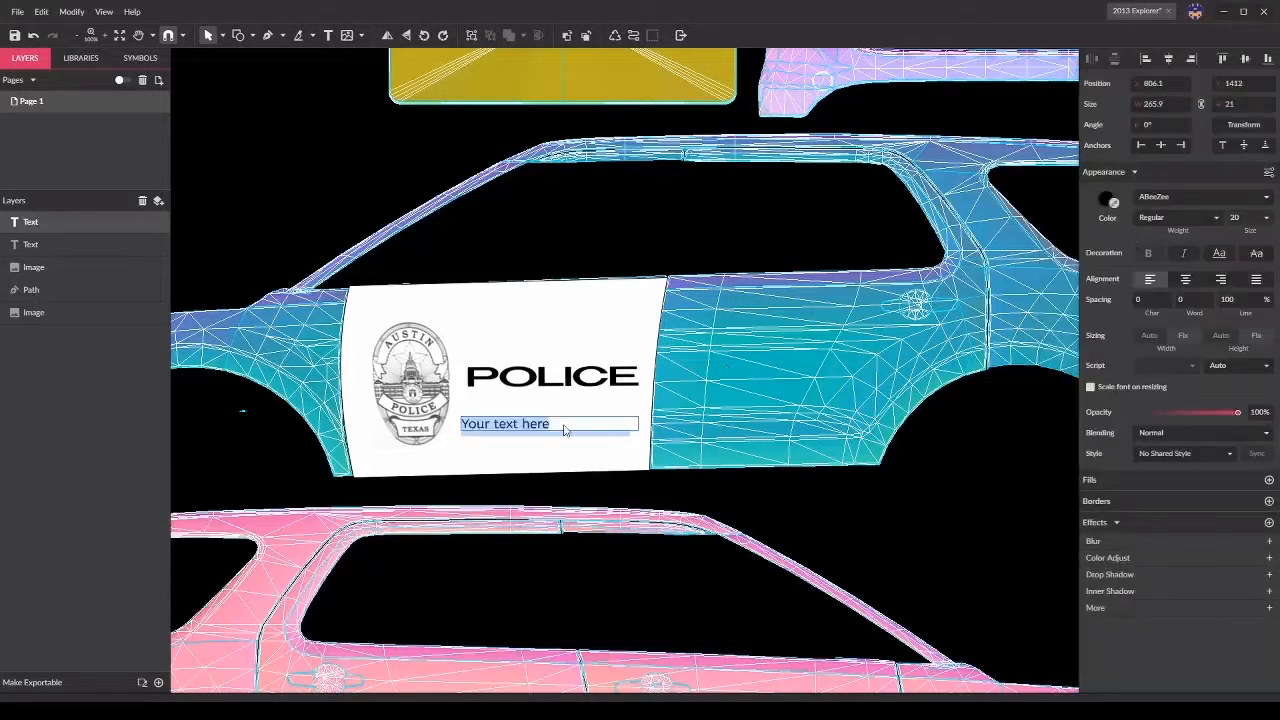
Step: Fill the new text box with the slogan "Keeping you, Your family and the community safe." including the quotation marks
text("Keeping)
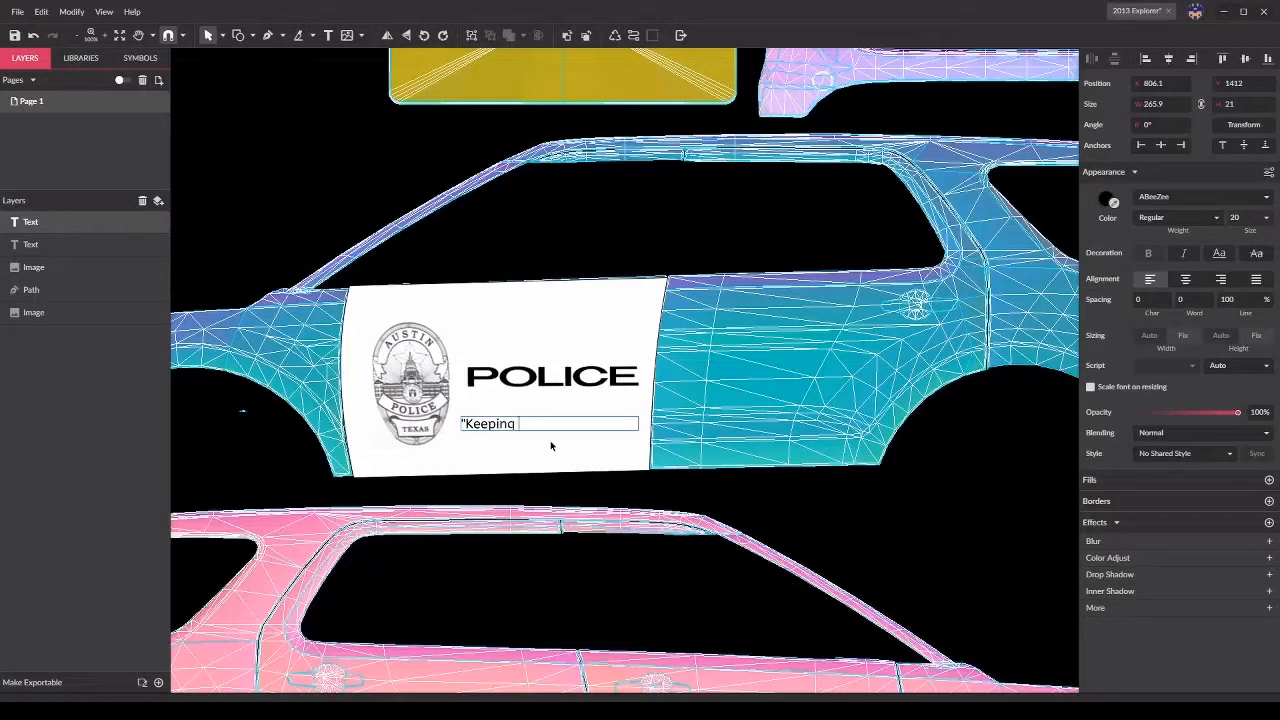
text( you, Your family and type community safe.")
key(Escape)
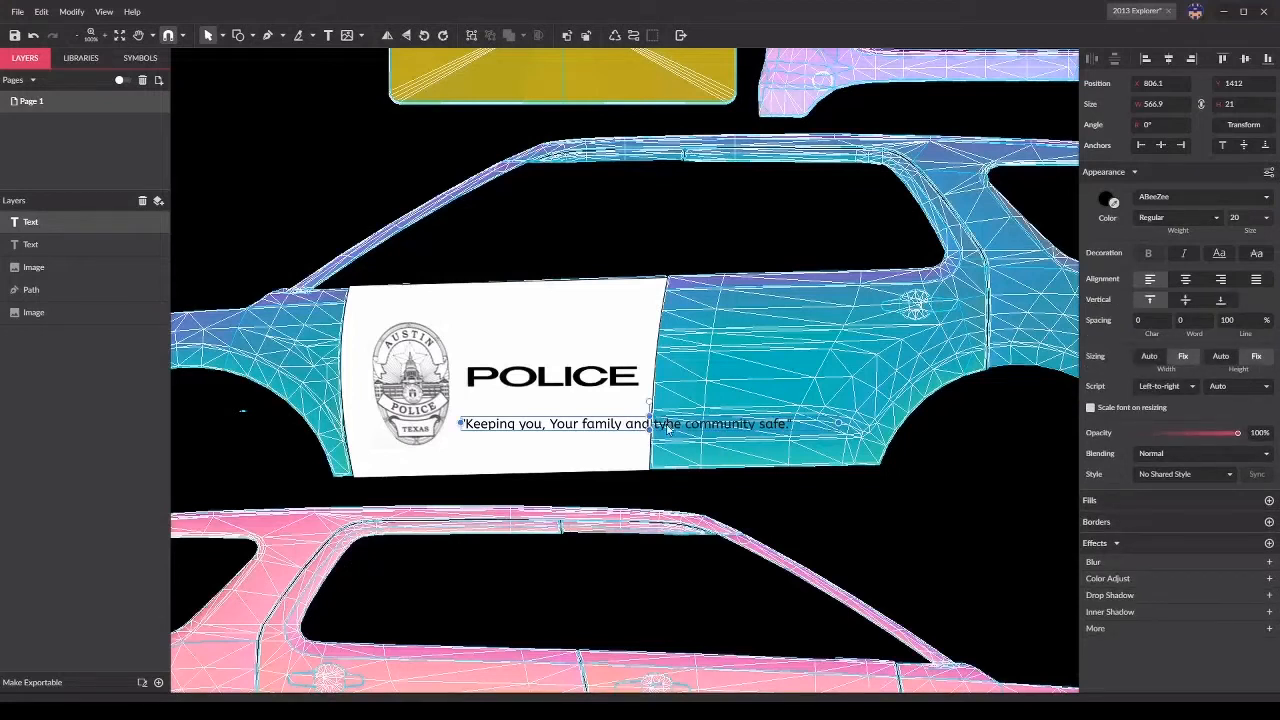
double_click(668, 424)
text(the)
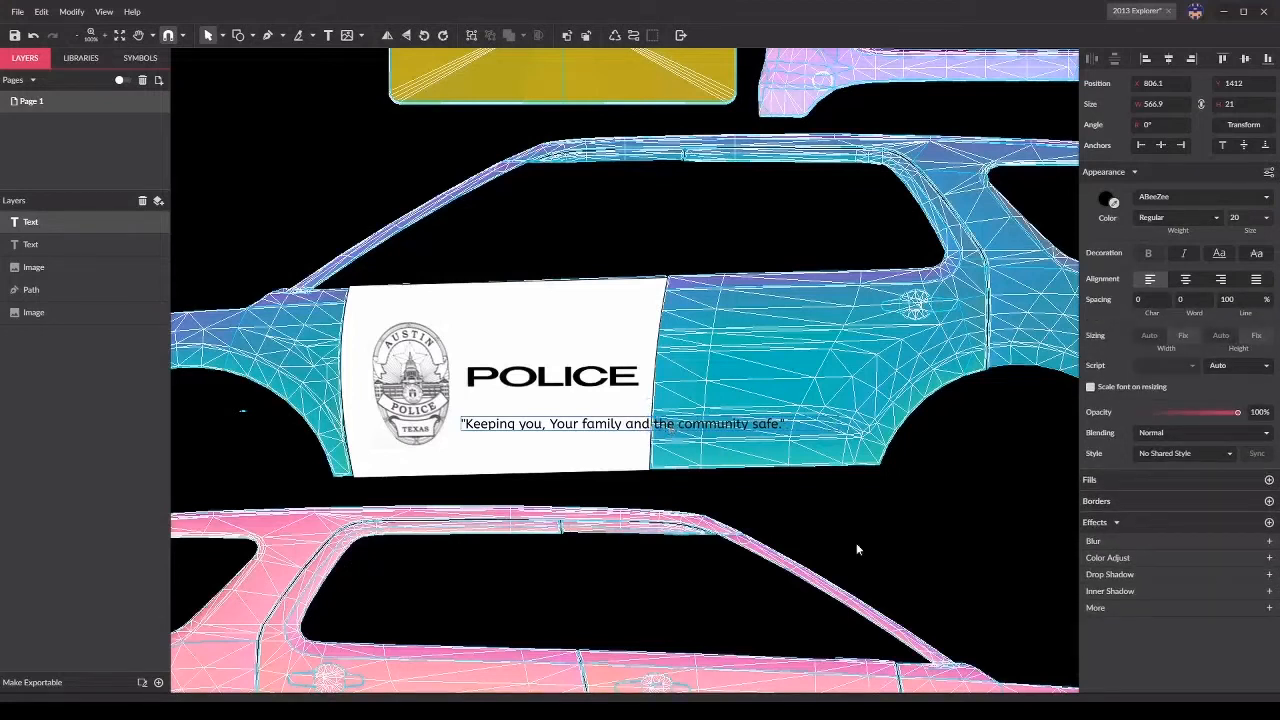
key(Escape)
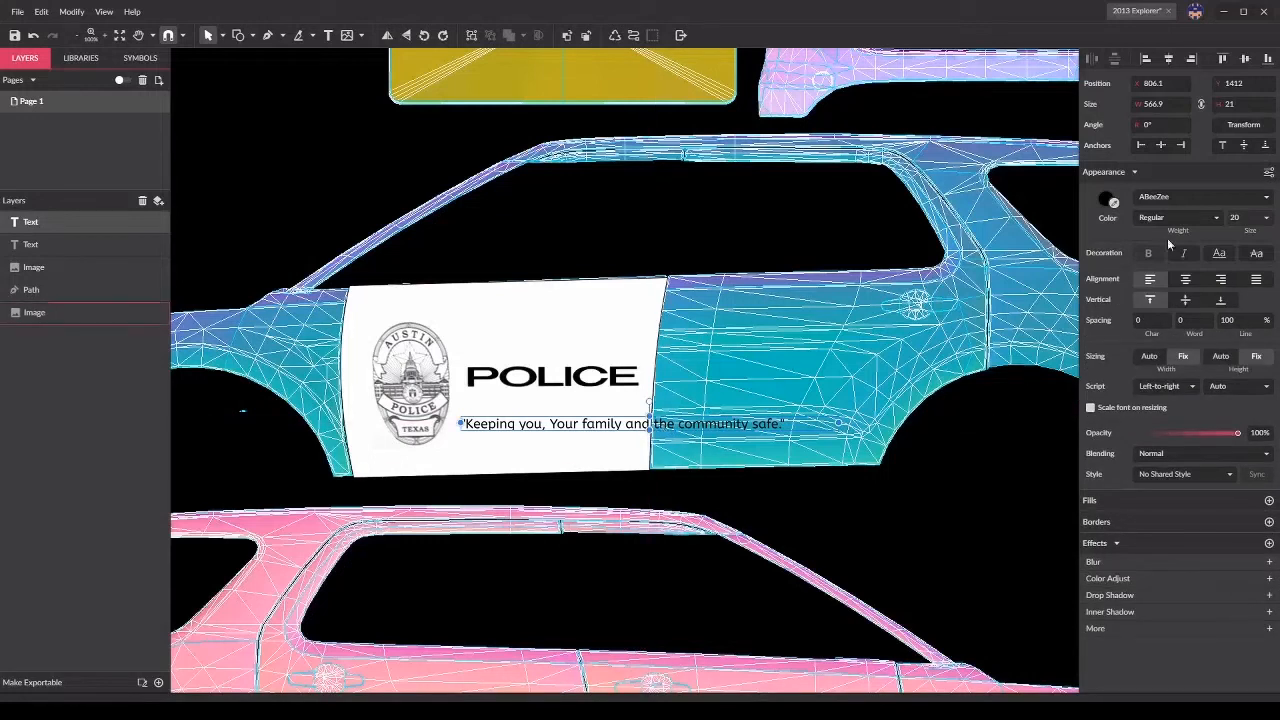
Step: Change the slogan's font to the script web font Alex Brush
click(1168, 196)
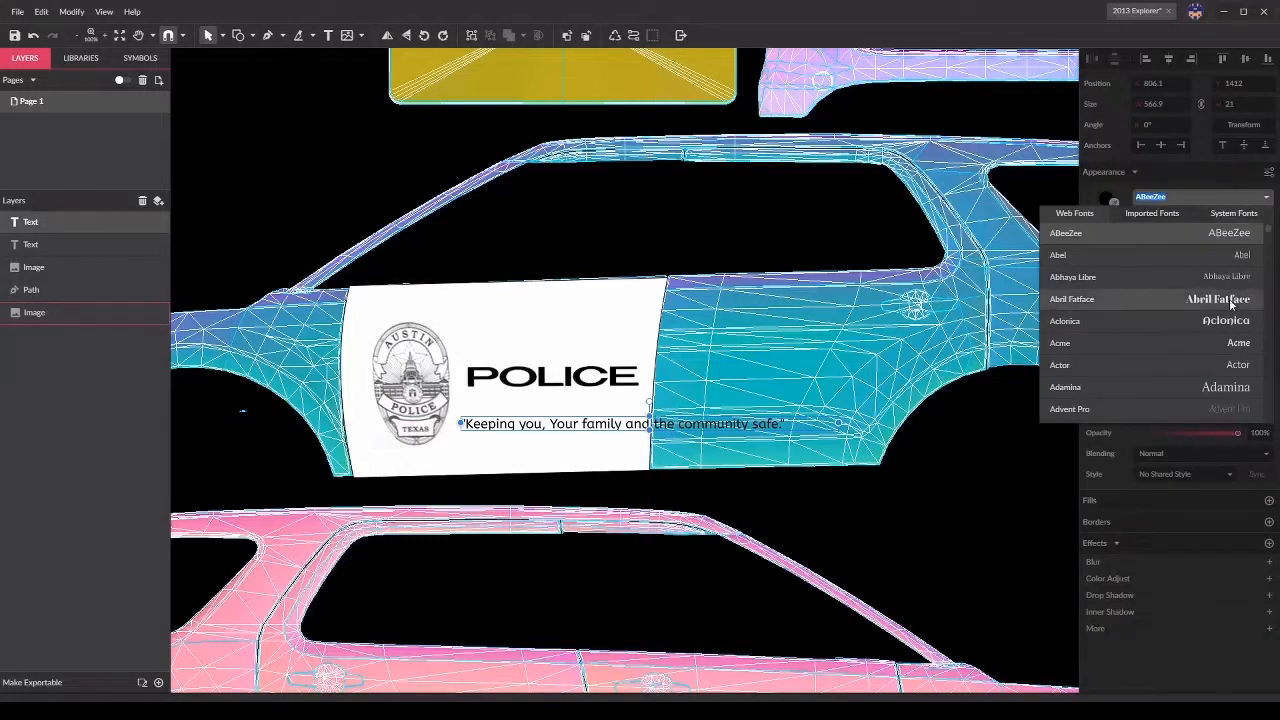
scroll(1231, 320, down, 1)
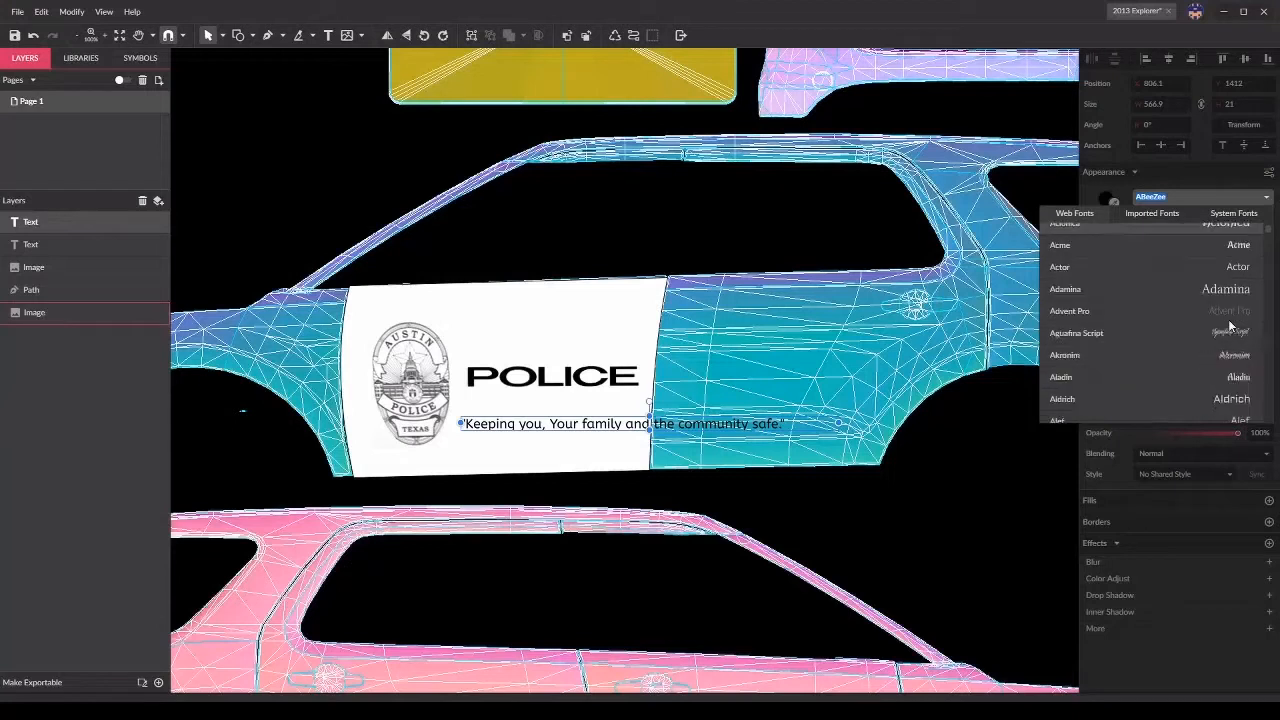
scroll(1234, 326, down, 2)
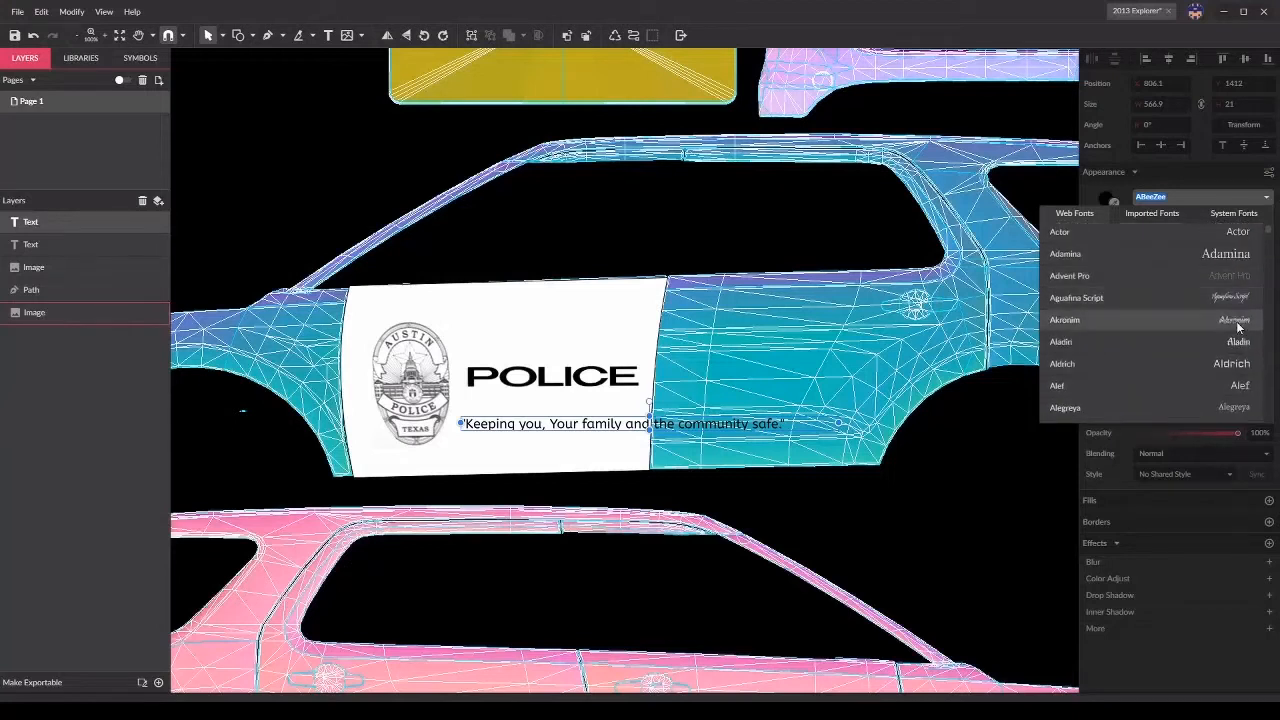
scroll(1242, 340, down, 1)
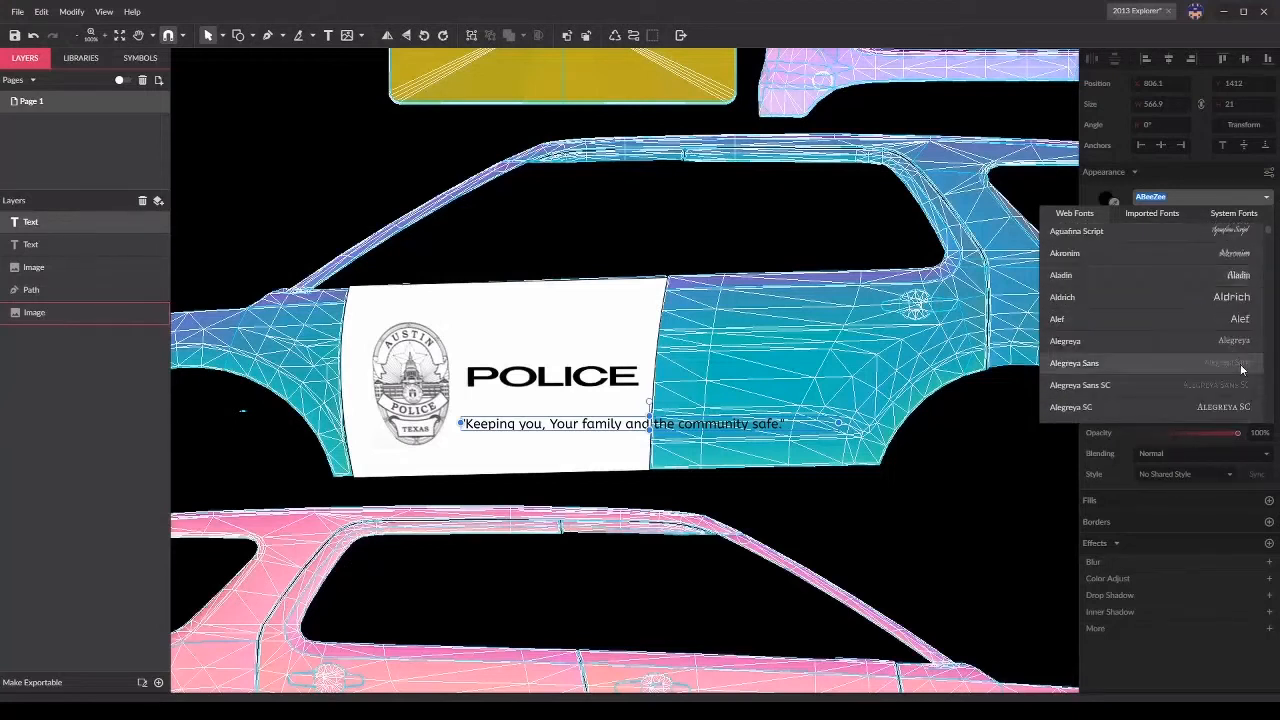
scroll(1240, 360, down, 3)
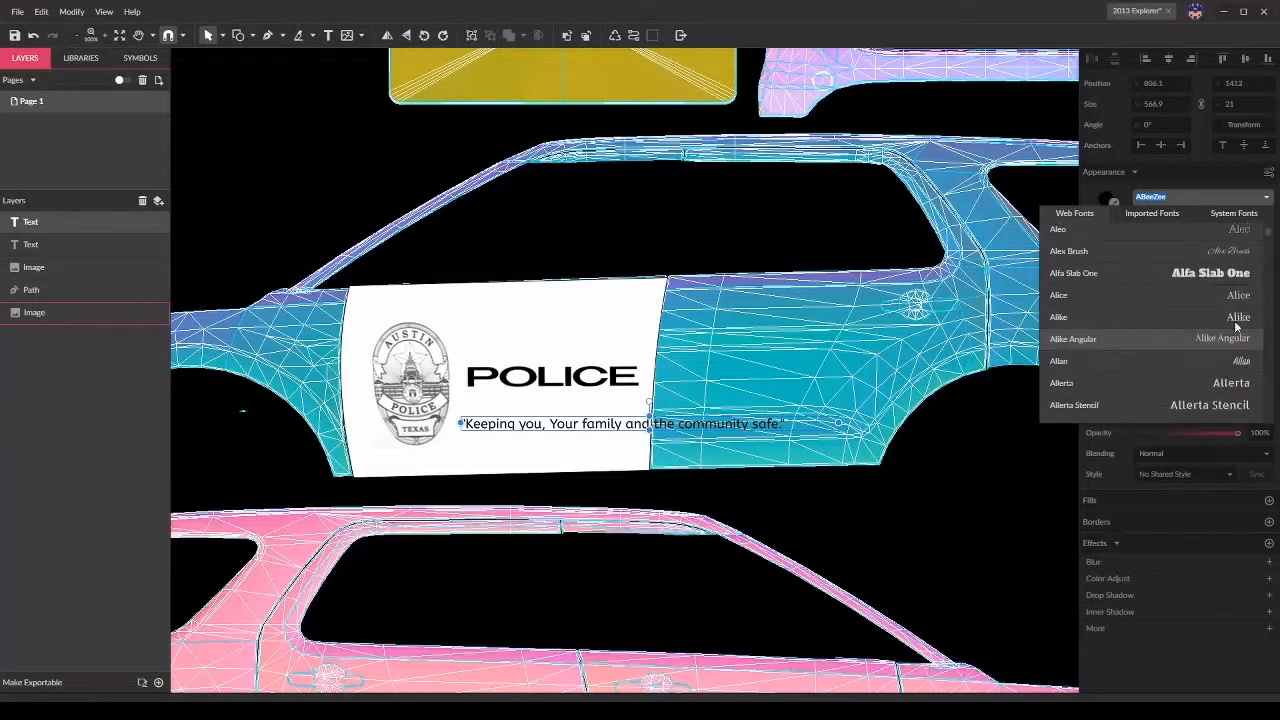
click(1230, 251)
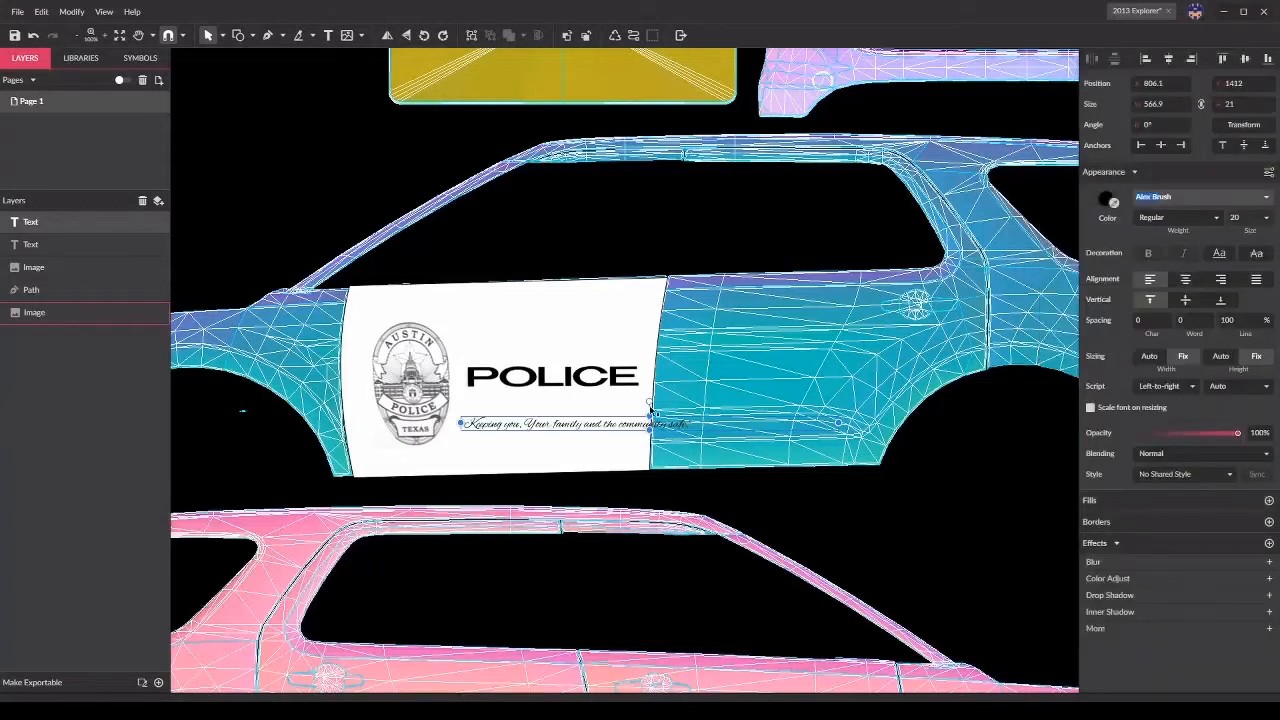
Step: Fit the slogan directly under POLICE in a box about 355 px wide, centre-aligned at font size 18
drag(614, 428, 580, 403)
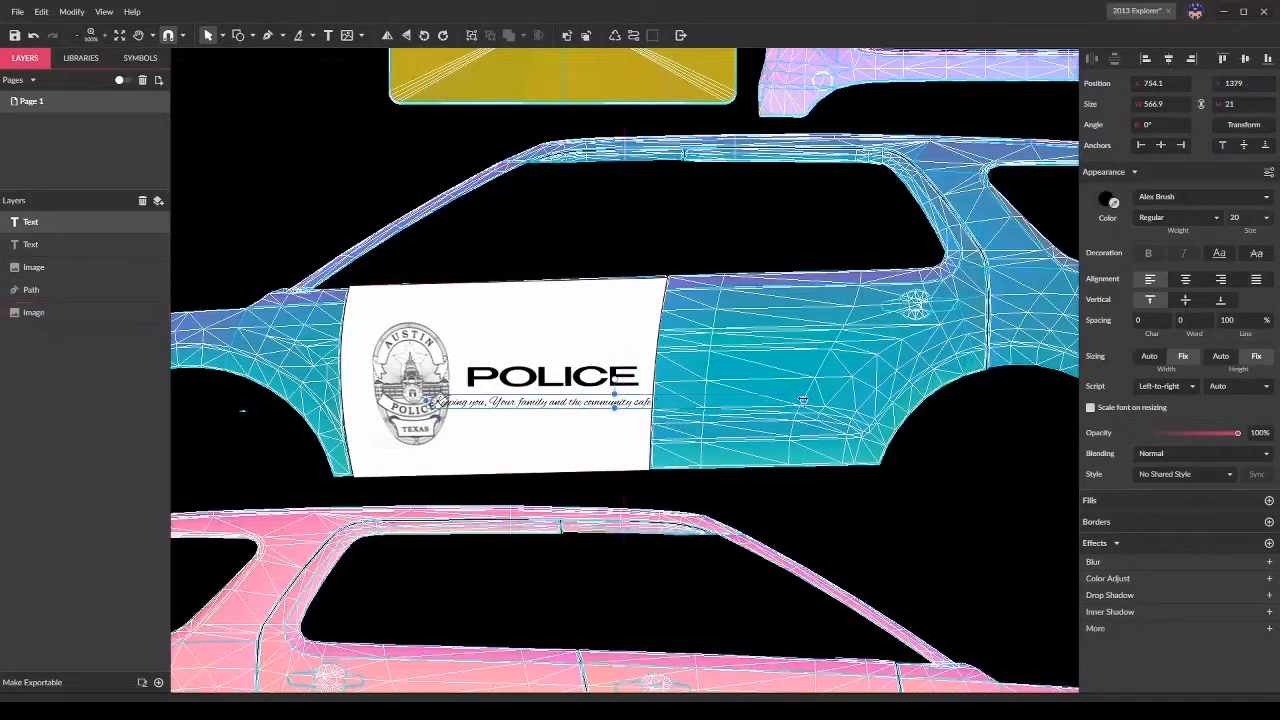
drag(803, 401, 660, 403)
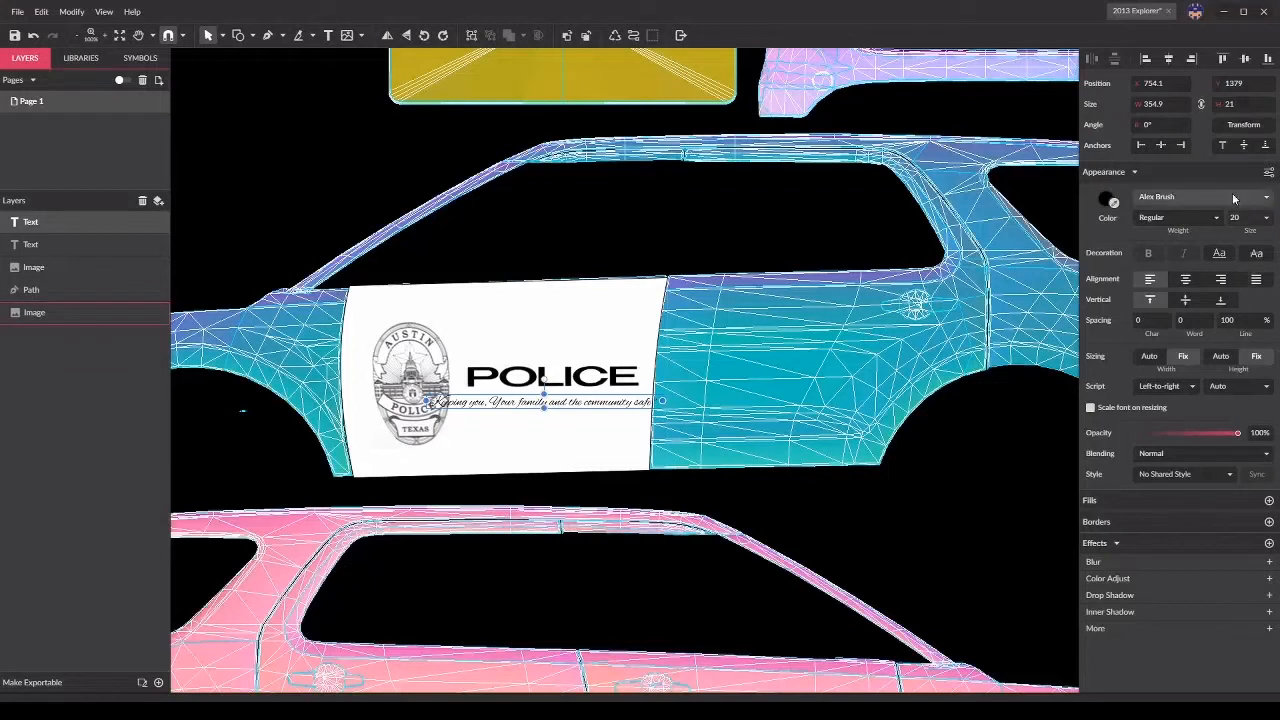
click(1266, 217)
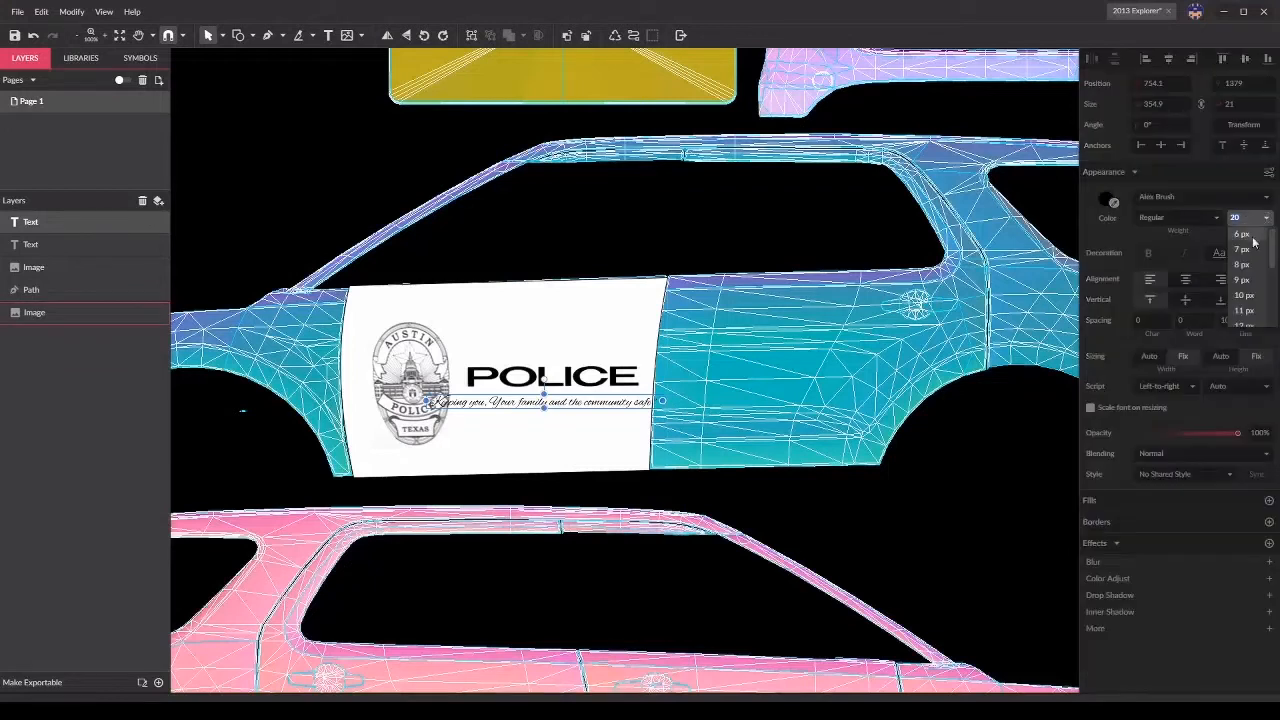
scroll(1244, 300, down, 3)
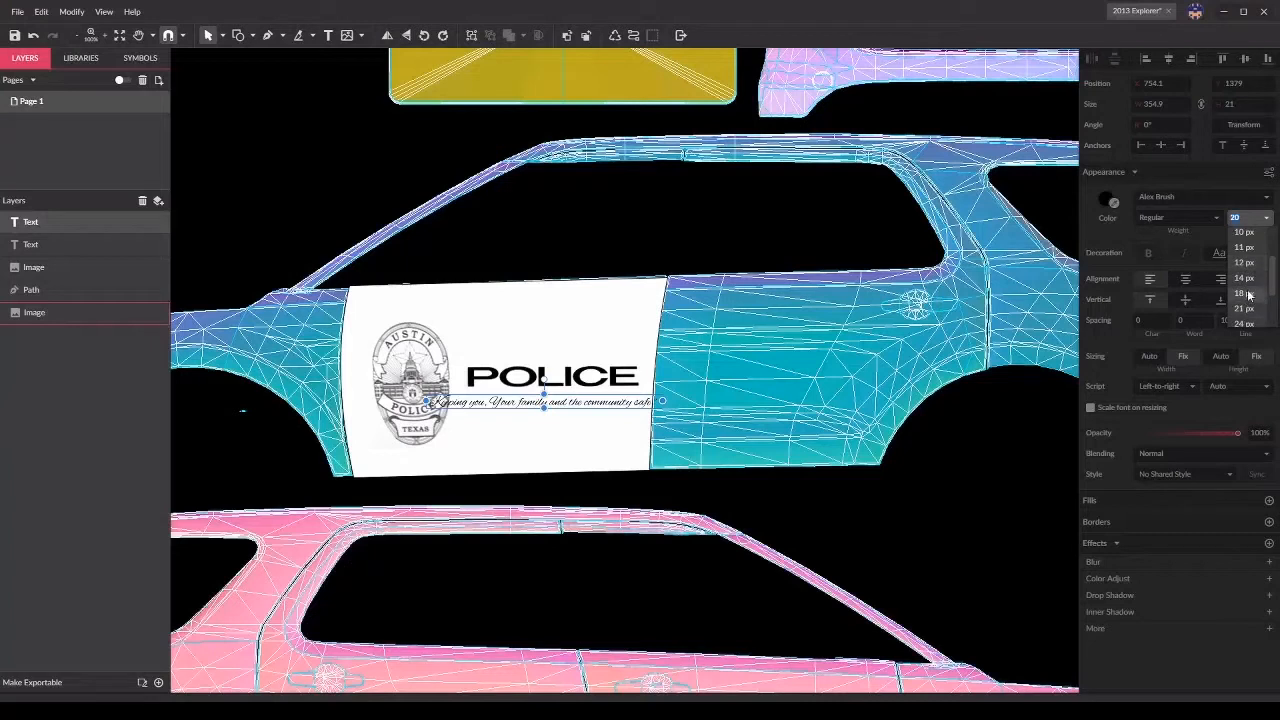
click(1243, 295)
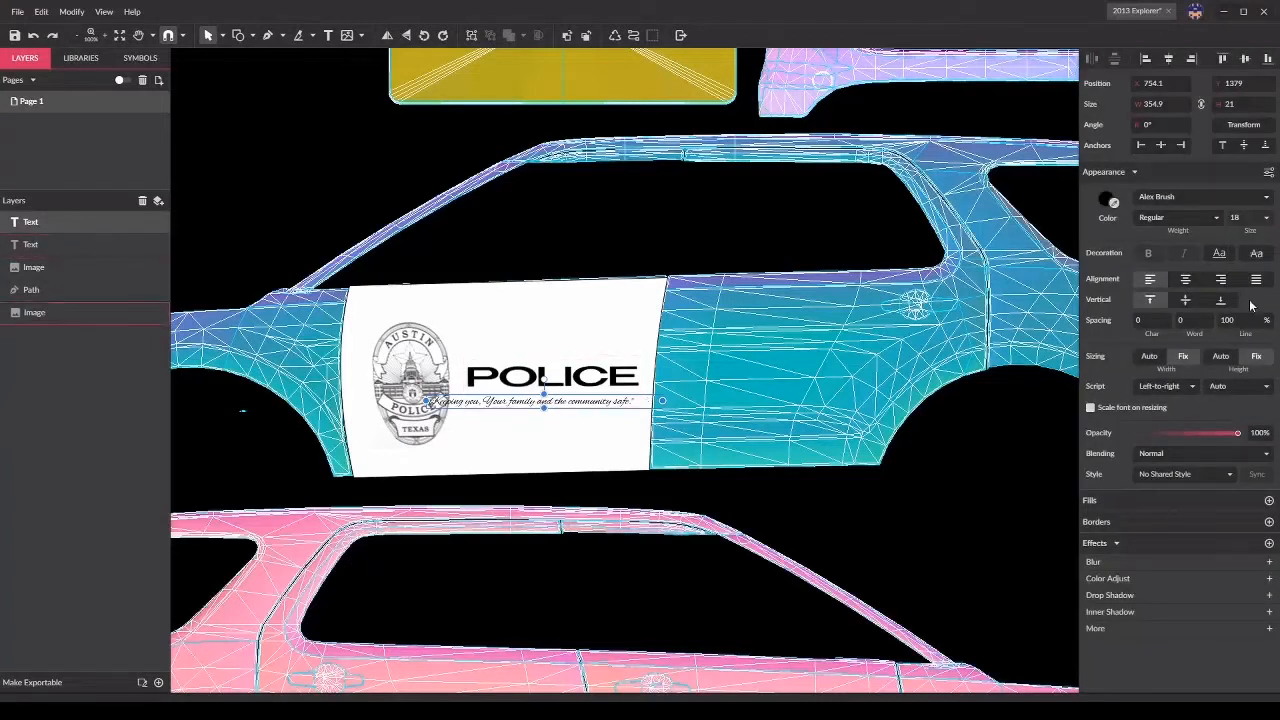
click(1186, 280)
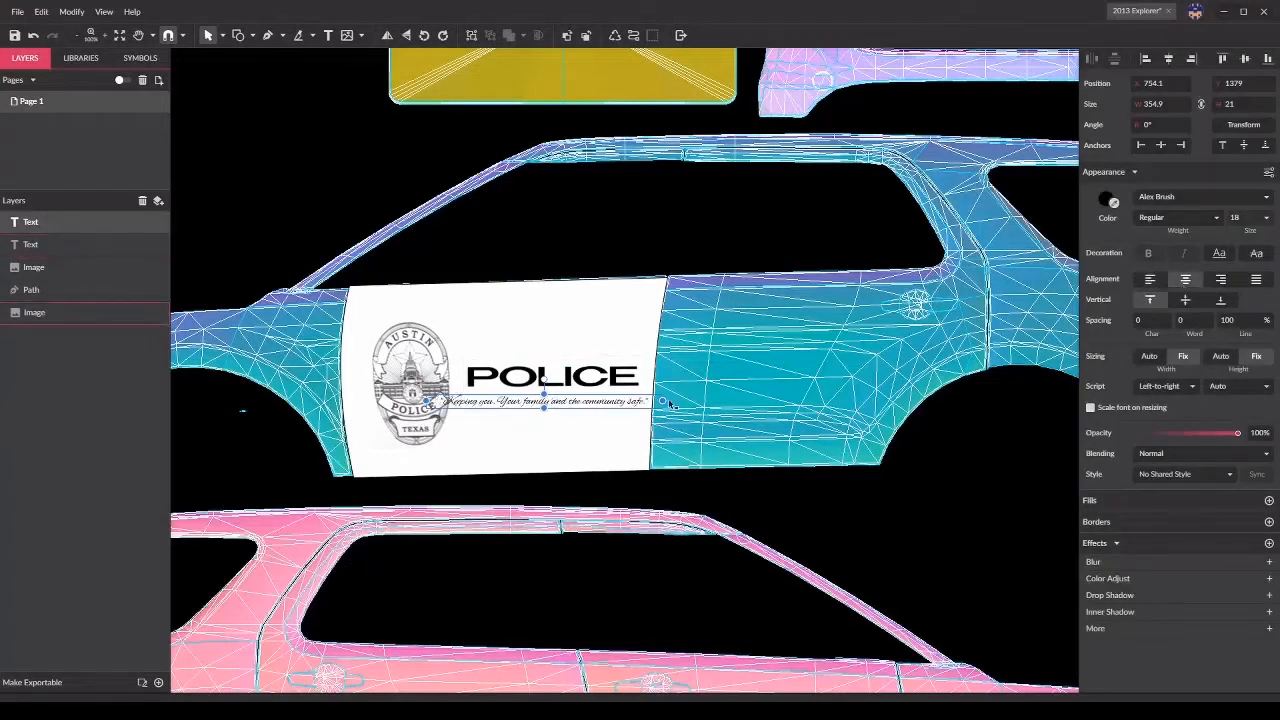
Step: Tilt the slogan 1° close beneath POLICE and set its font size to 17
drag(544, 381, 572, 402)
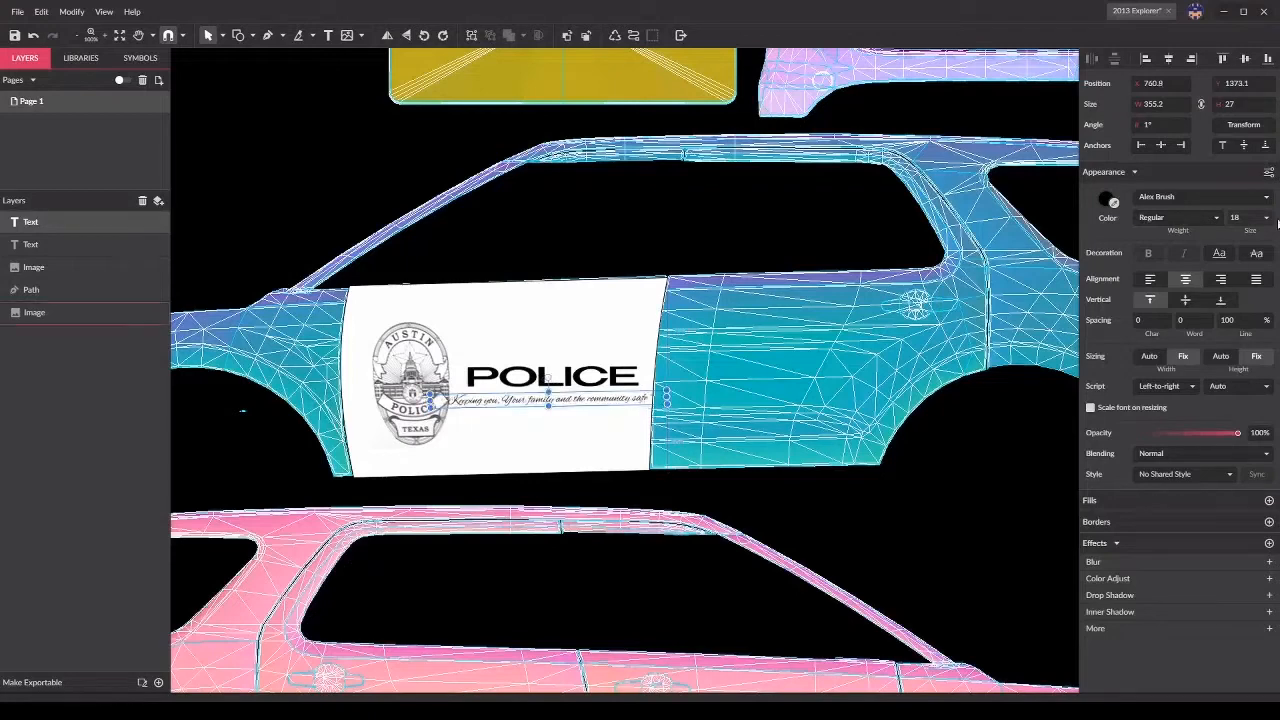
click(1248, 217)
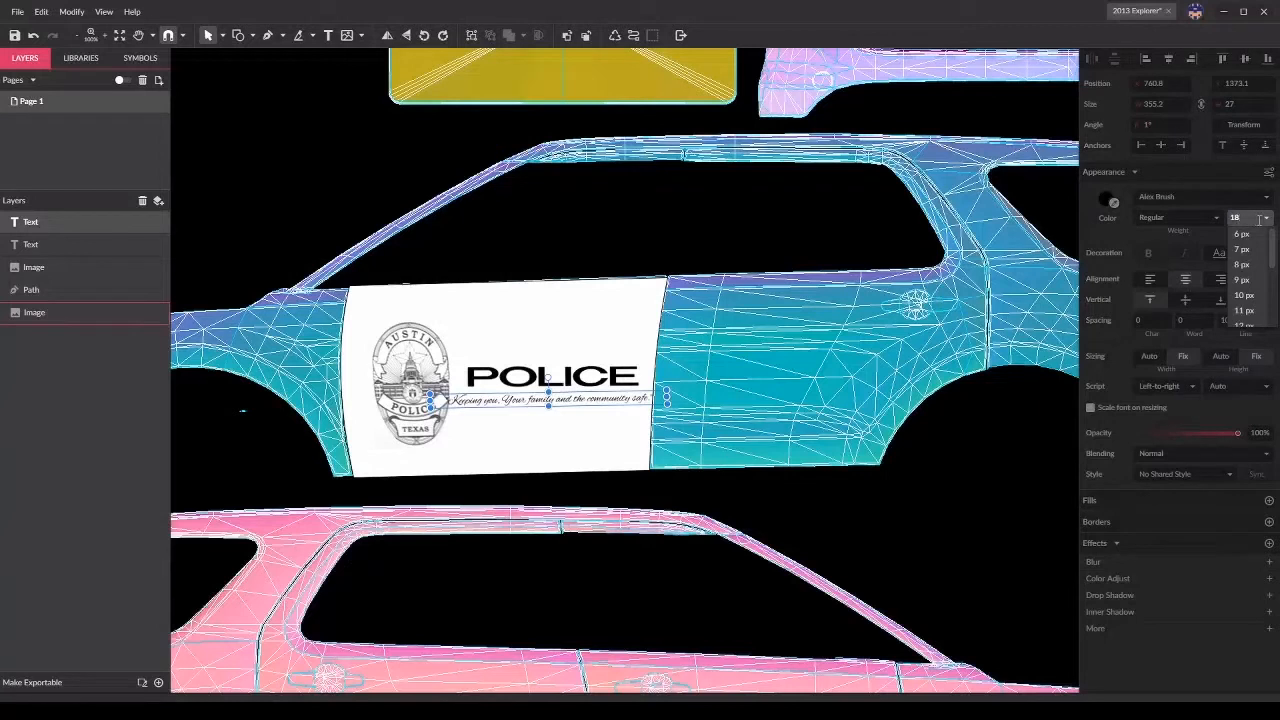
text(17)
key(Return)
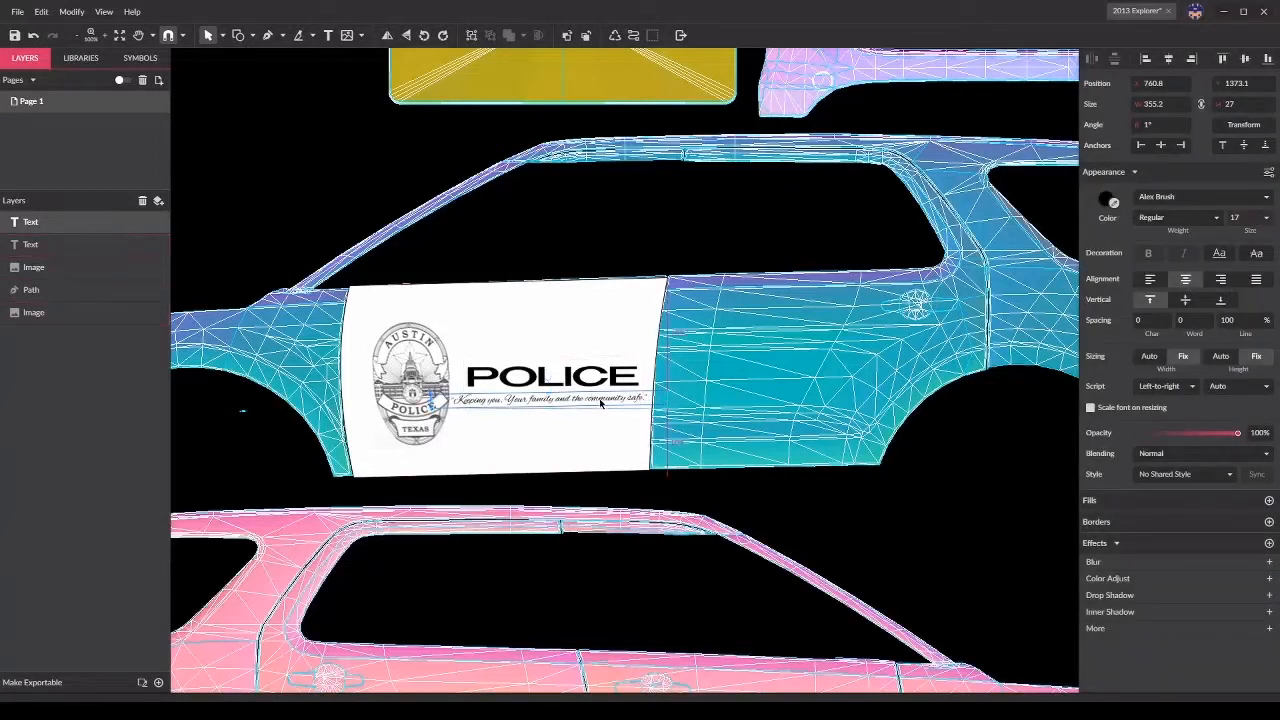
Step: Nudge the Austin badge left on the door to X position 649
click(417, 387)
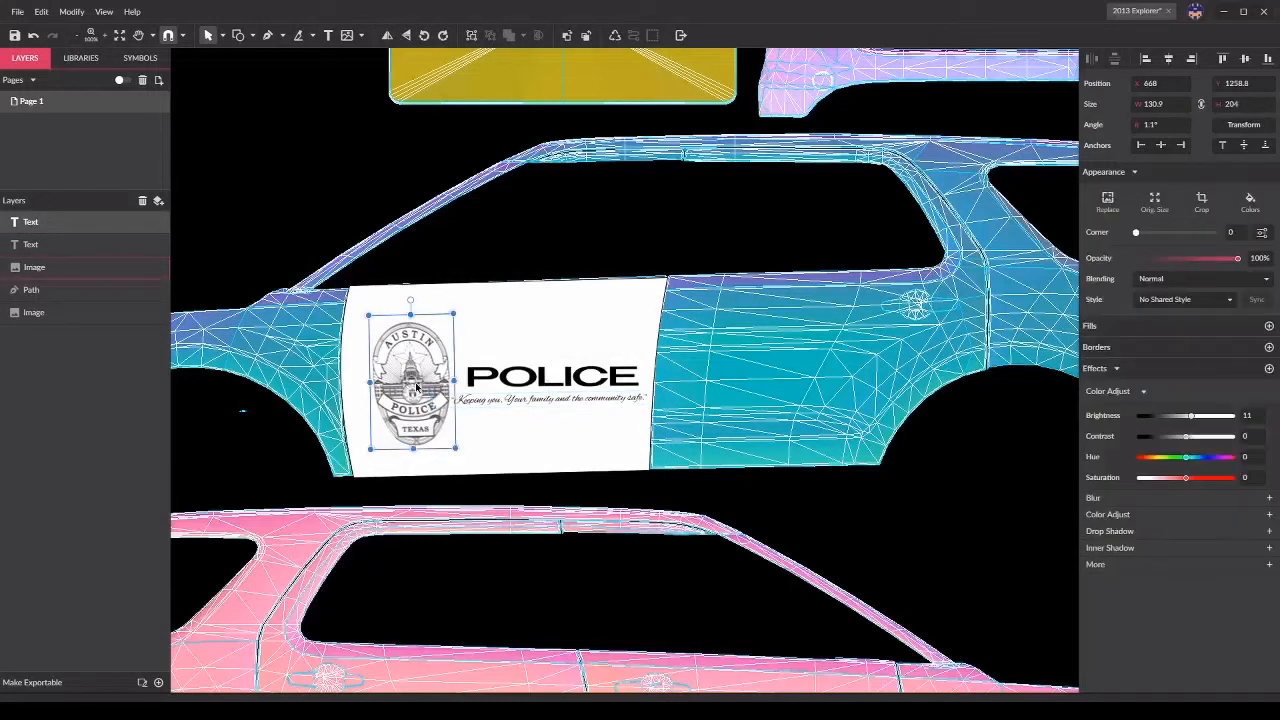
key(Left)
key(Left)
key(Left)
key(Left)
key(Left)
key(Left)
key(Left)
key(Left)
key(Left)
key(Left)
key(Left)
key(Left)
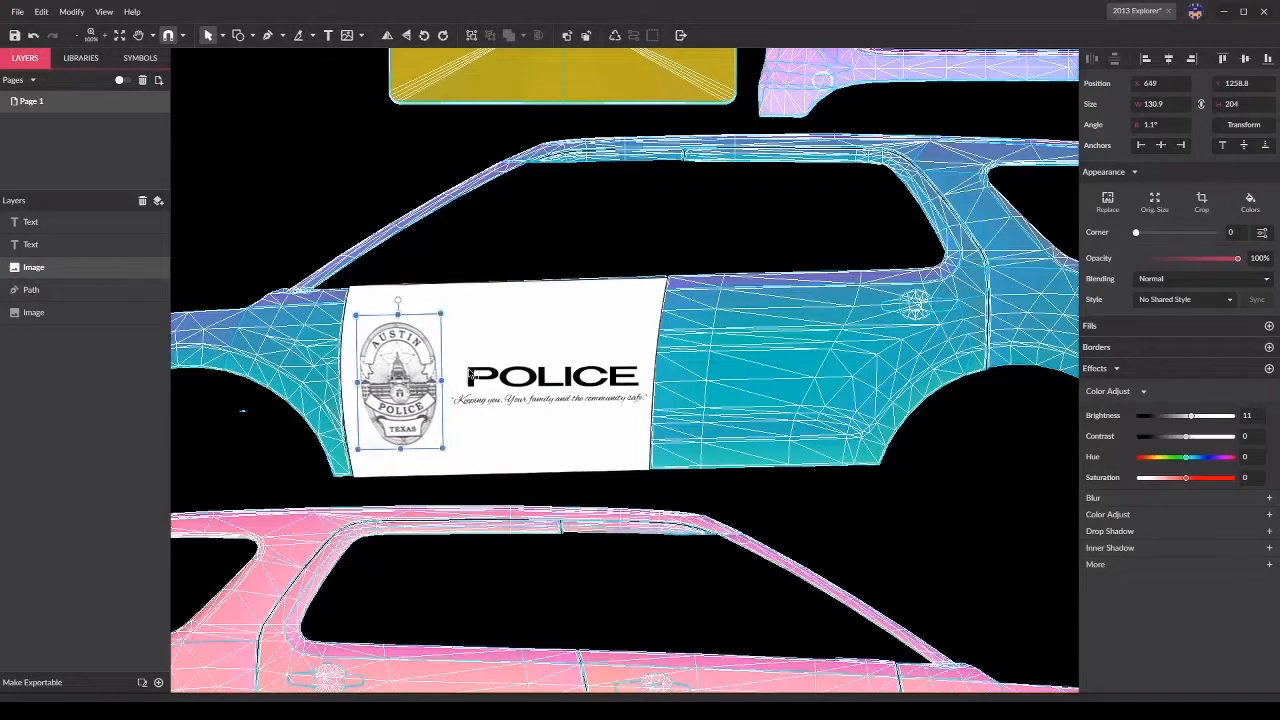
Step: Extend the POLICE text box toward the badge to a width of about 282 px
click(537, 365)
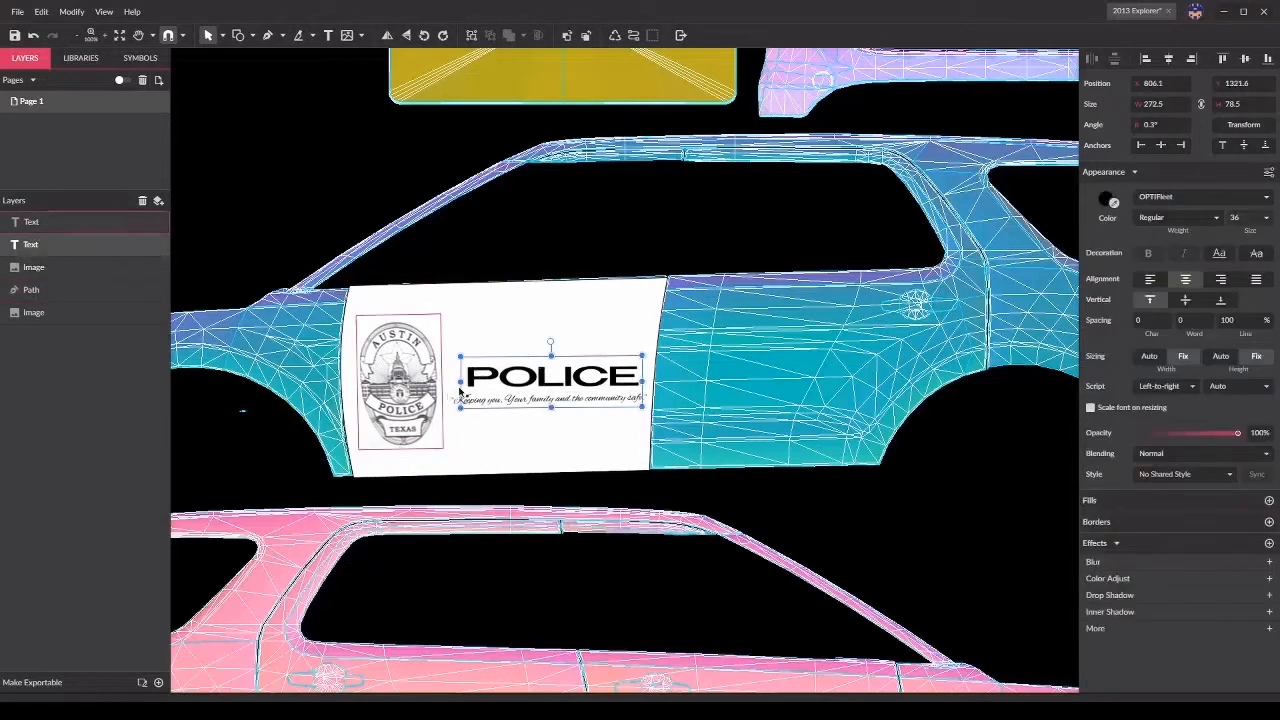
drag(457, 381, 451, 381)
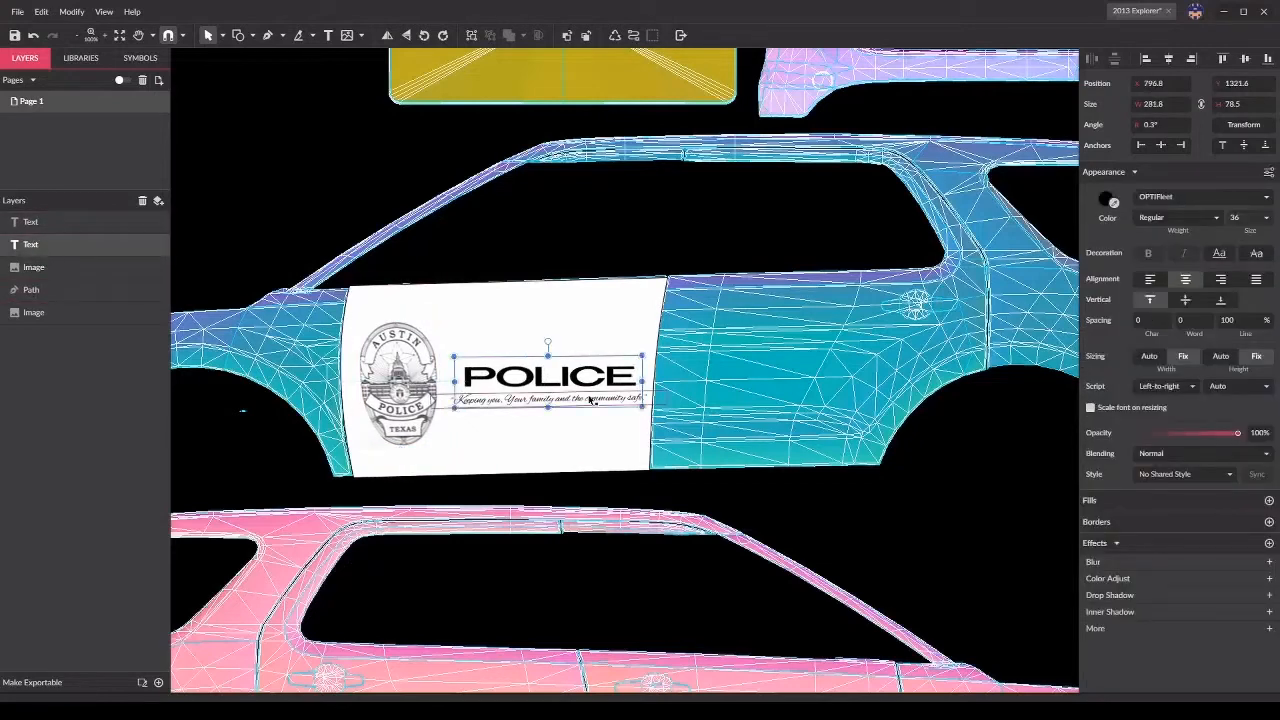
Step: Set the slogan's font size to 19 and shift it slightly toward the badge to about X 760
click(648, 398)
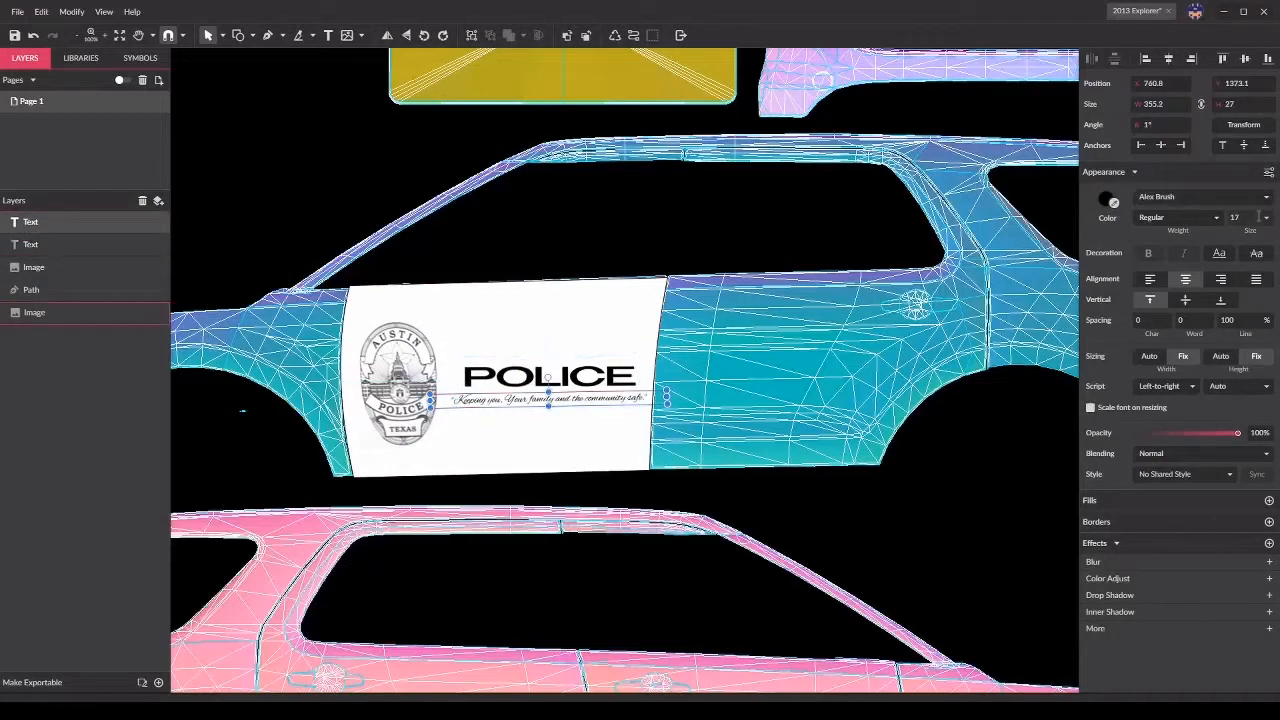
click(1247, 218)
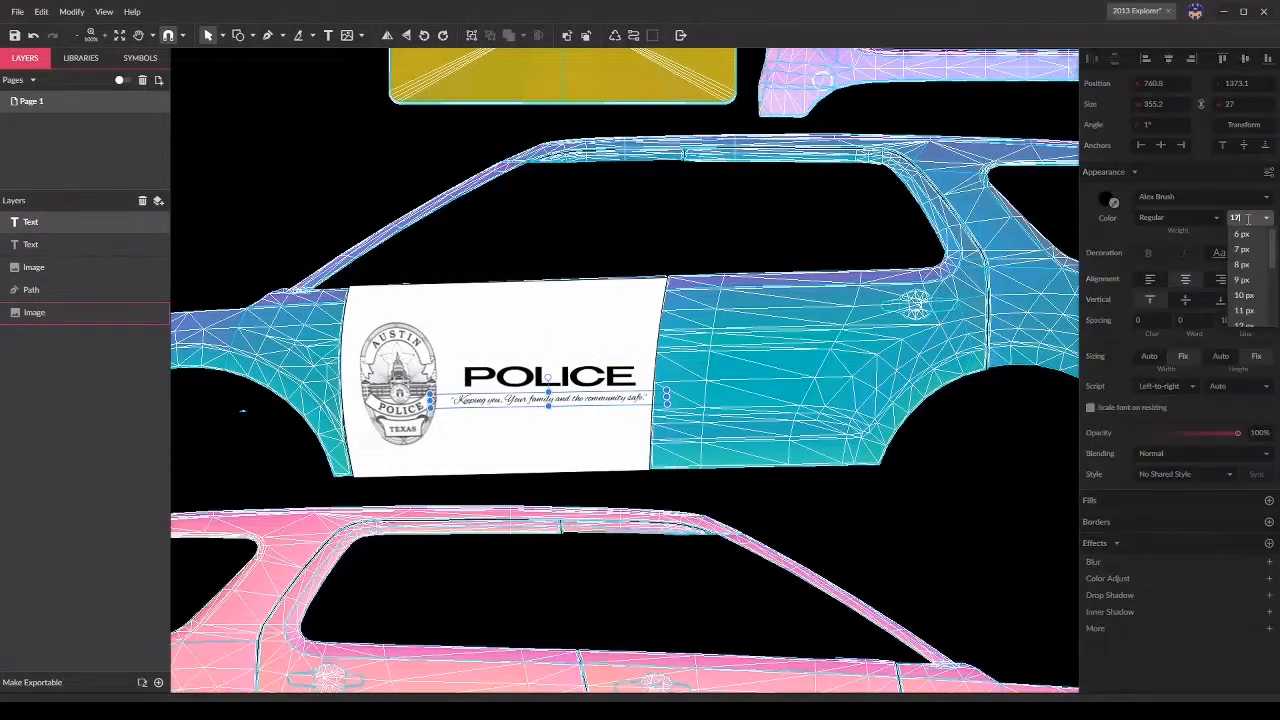
text(19)
key(Return)
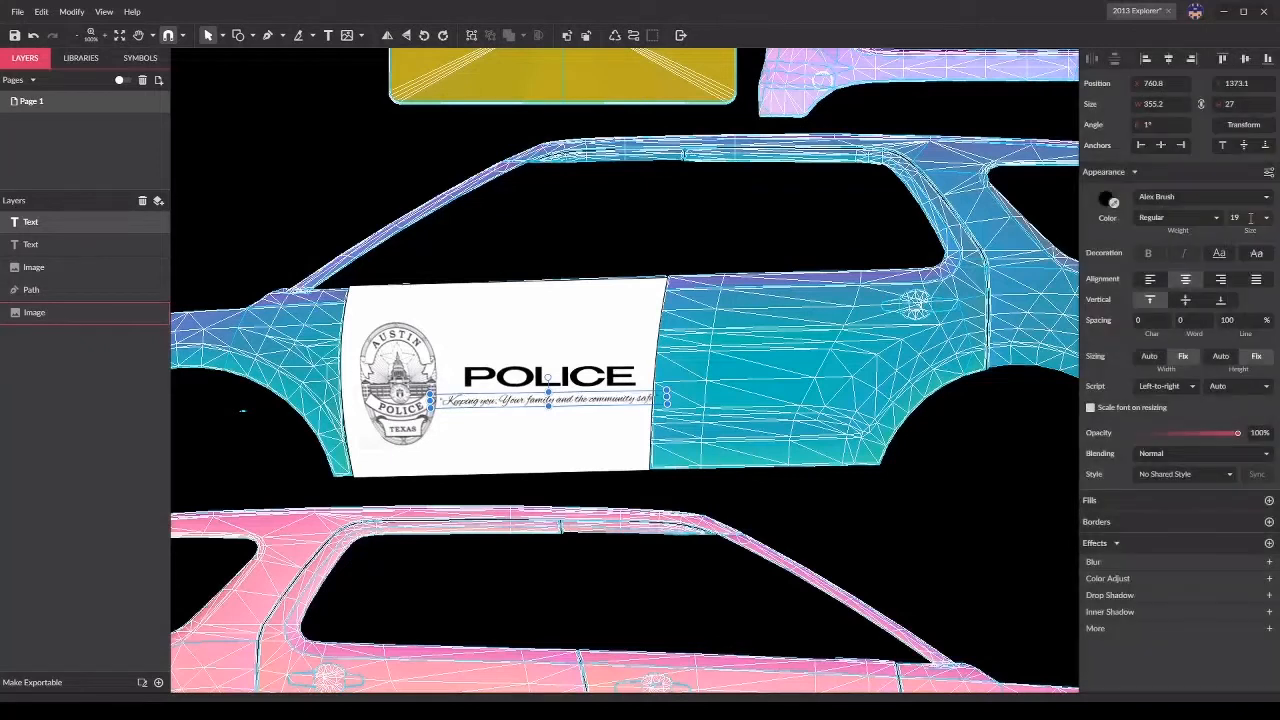
drag(621, 398, 620, 398)
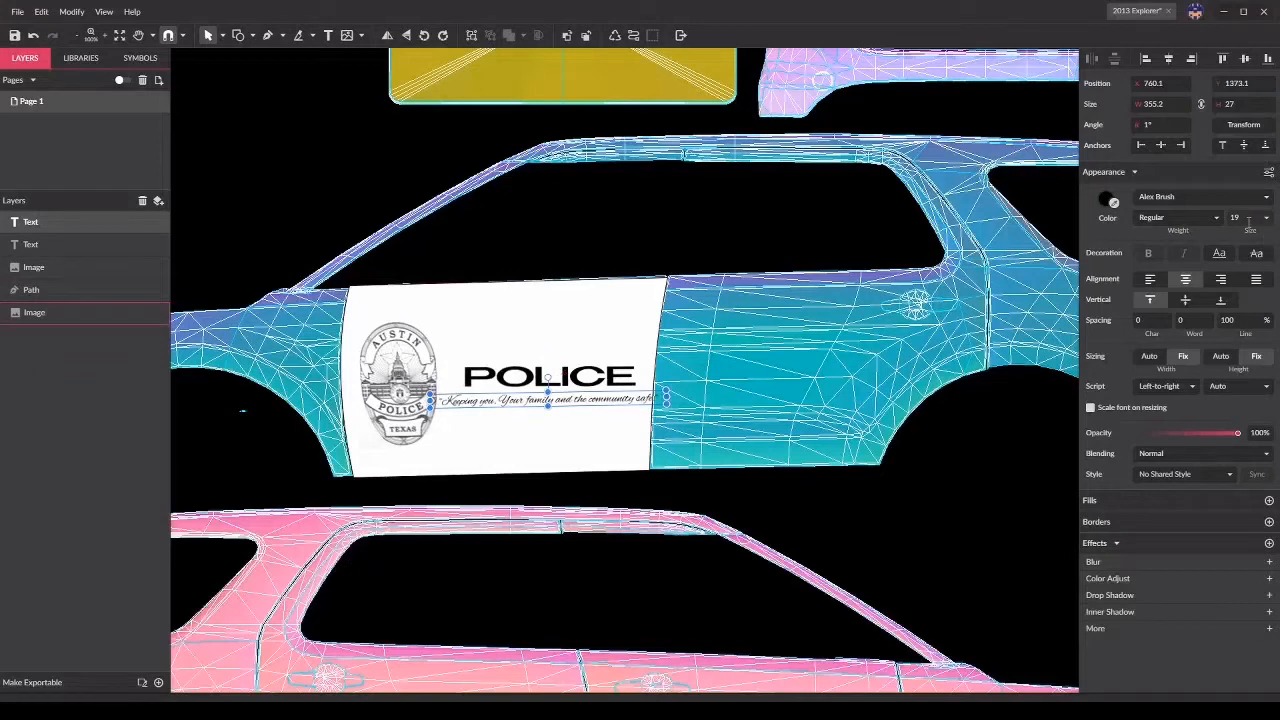
Step: Set the slogan's font size to 18.3 and nudge it toward the badge to X position 756.1
click(1243, 218)
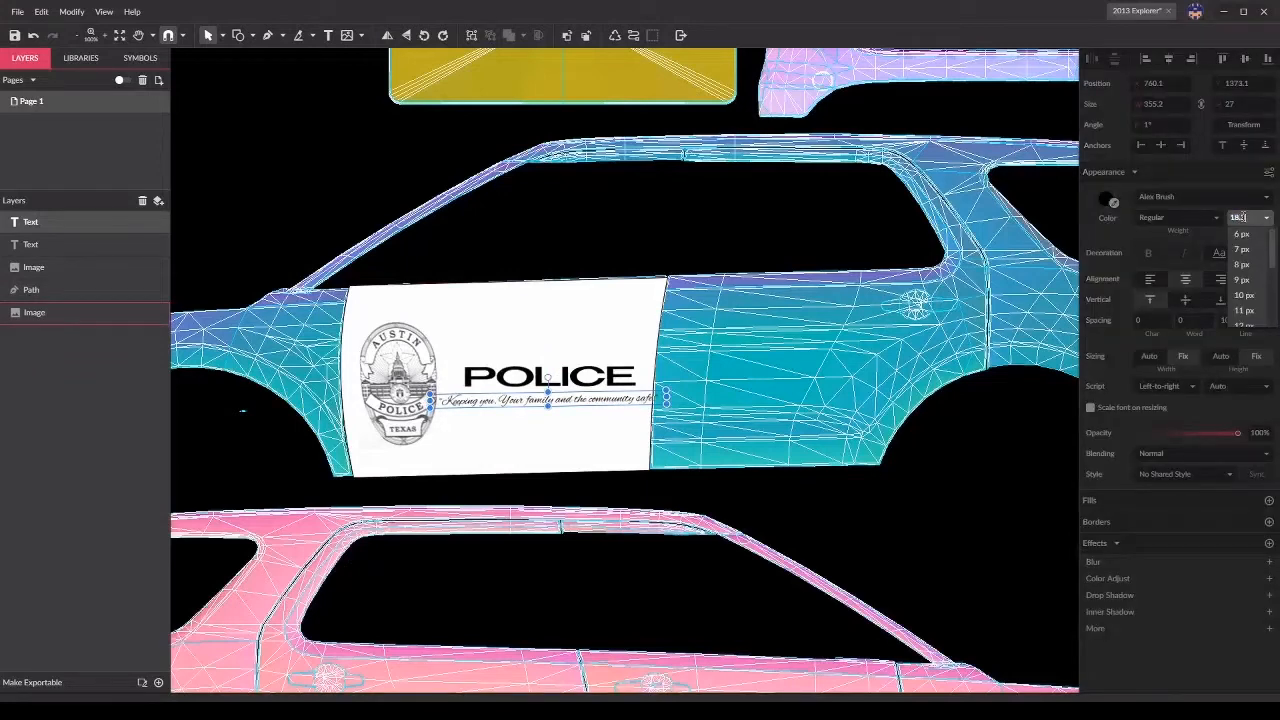
text(18.3)
key(Return)
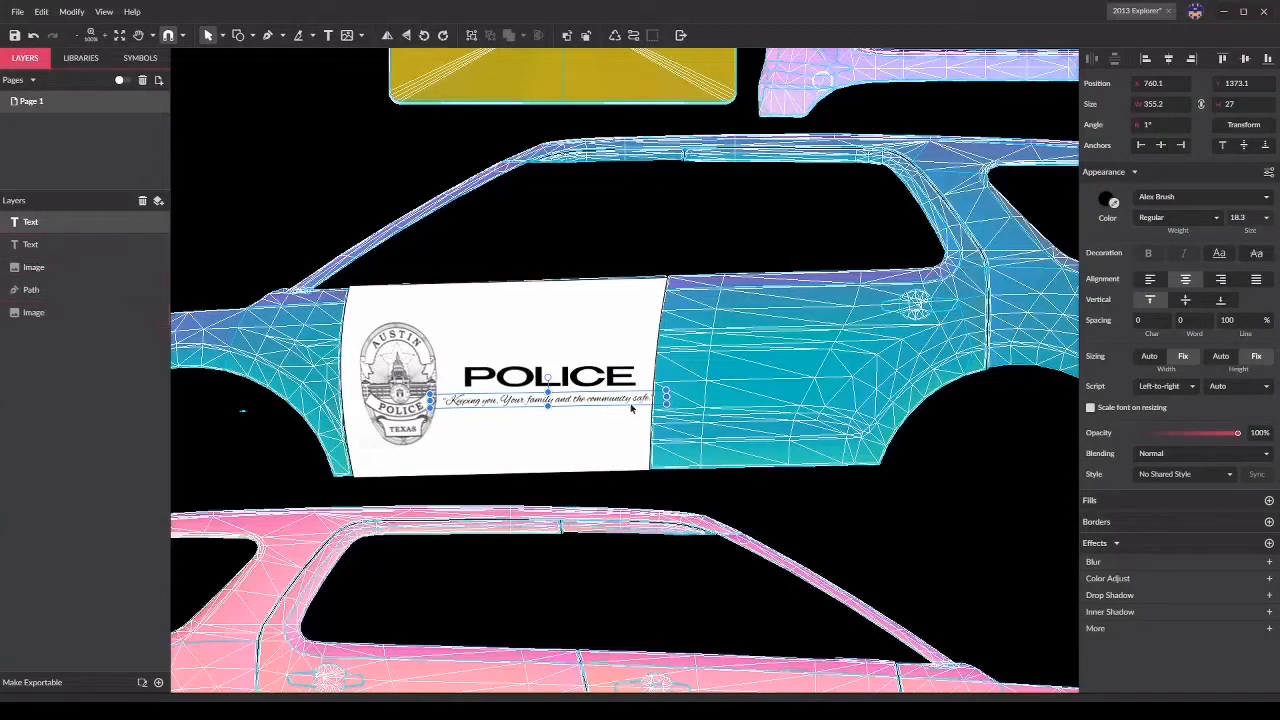
key(Left)
key(Left)
key(Left)
key(Left)
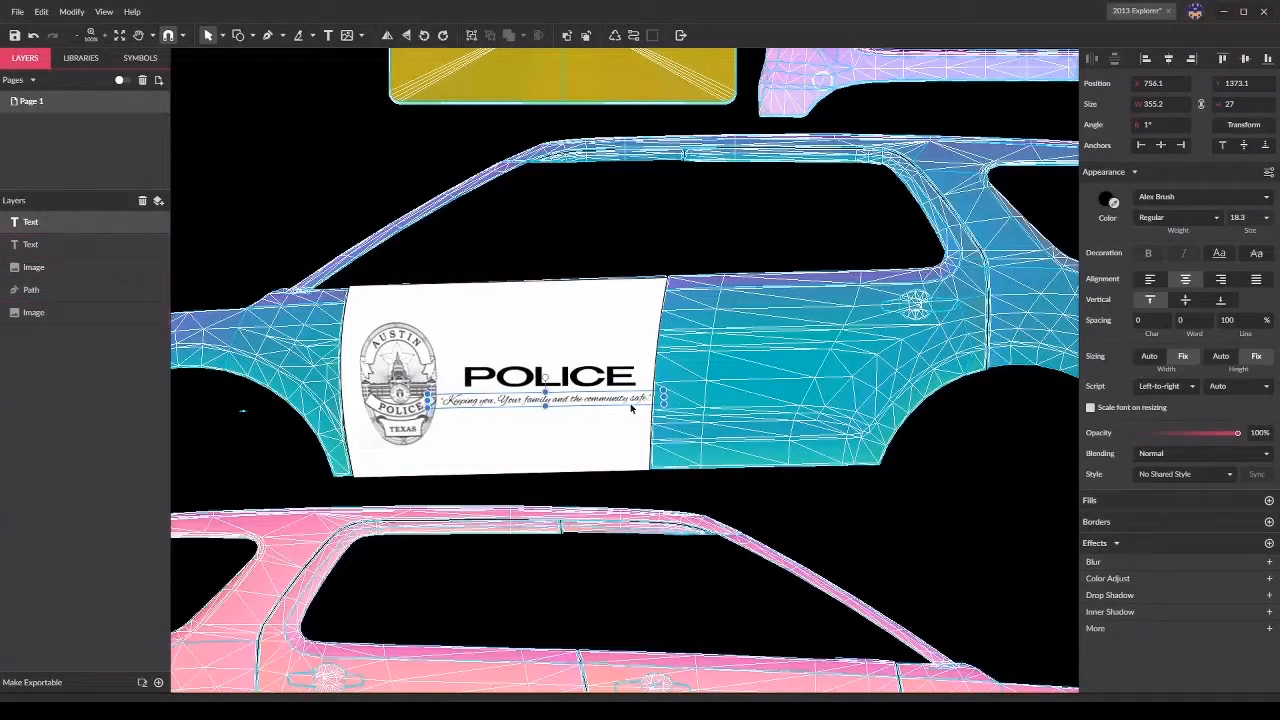
Step: Nudge the door's POLICE lettering slightly toward the badge to X position 792.8
click(626, 378)
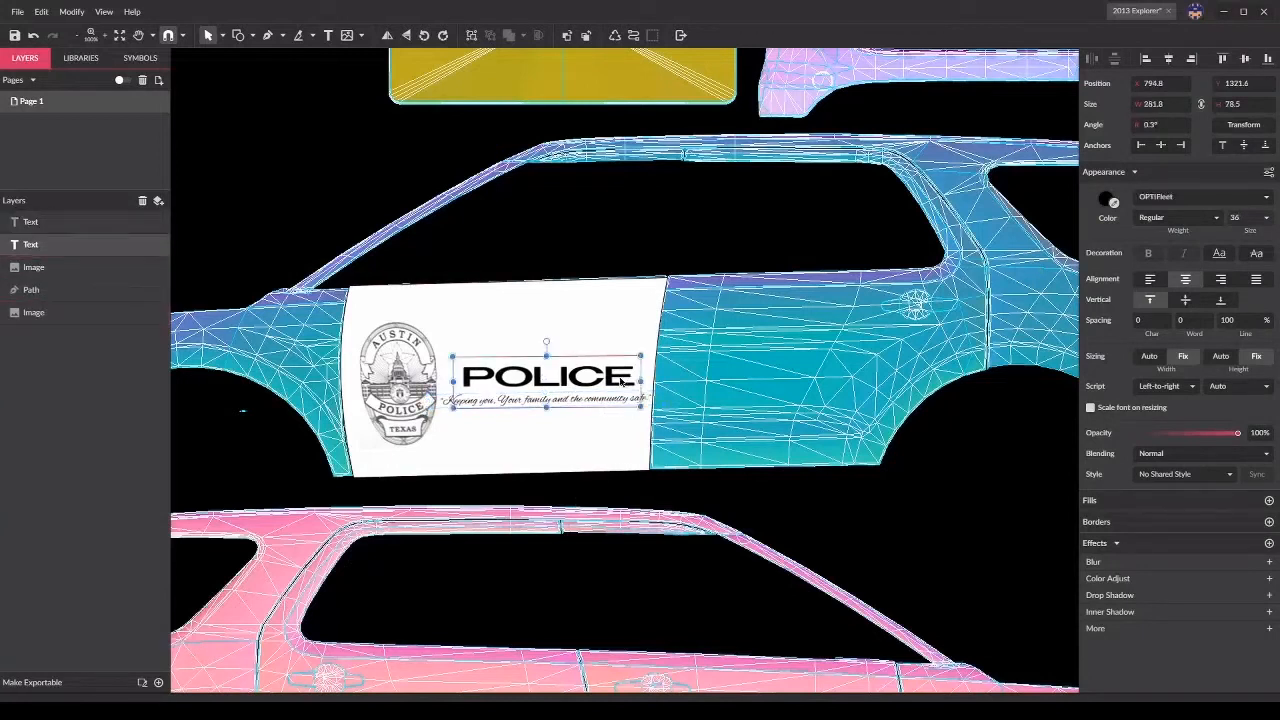
key(Left)
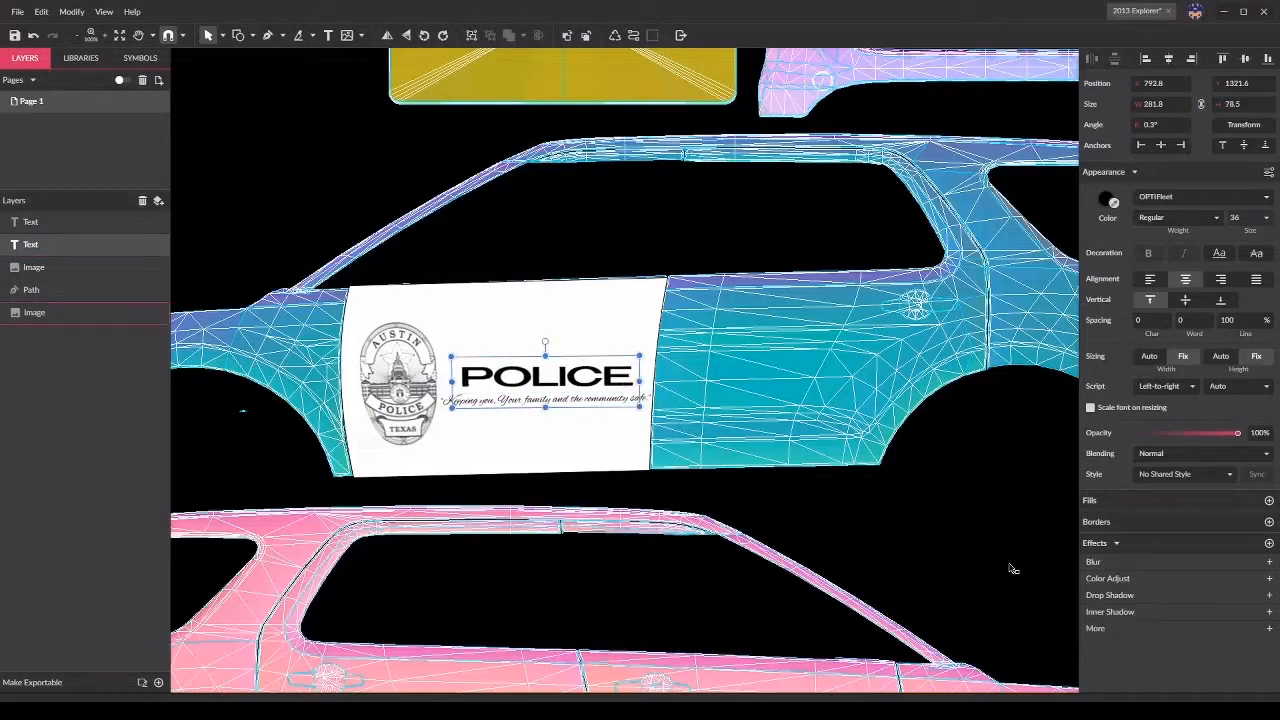
click(1012, 567)
scroll(745, 437, down, 1)
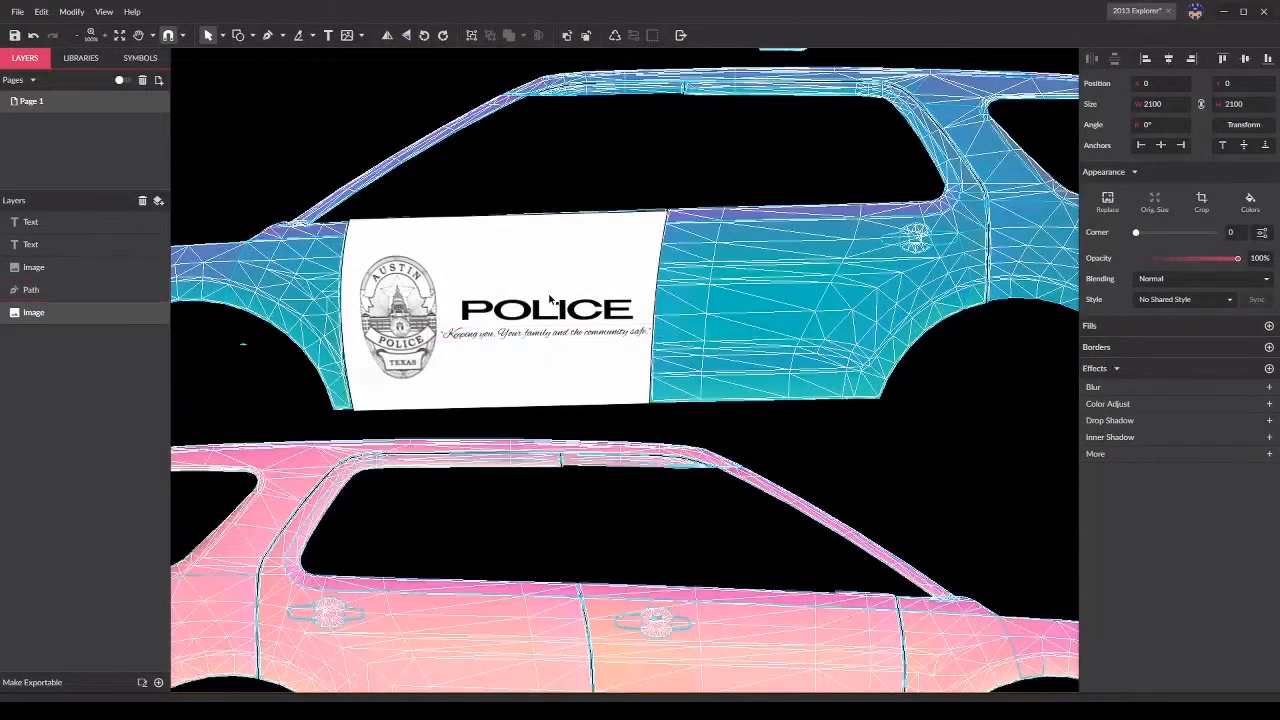
scroll(405, 325, up, 1)
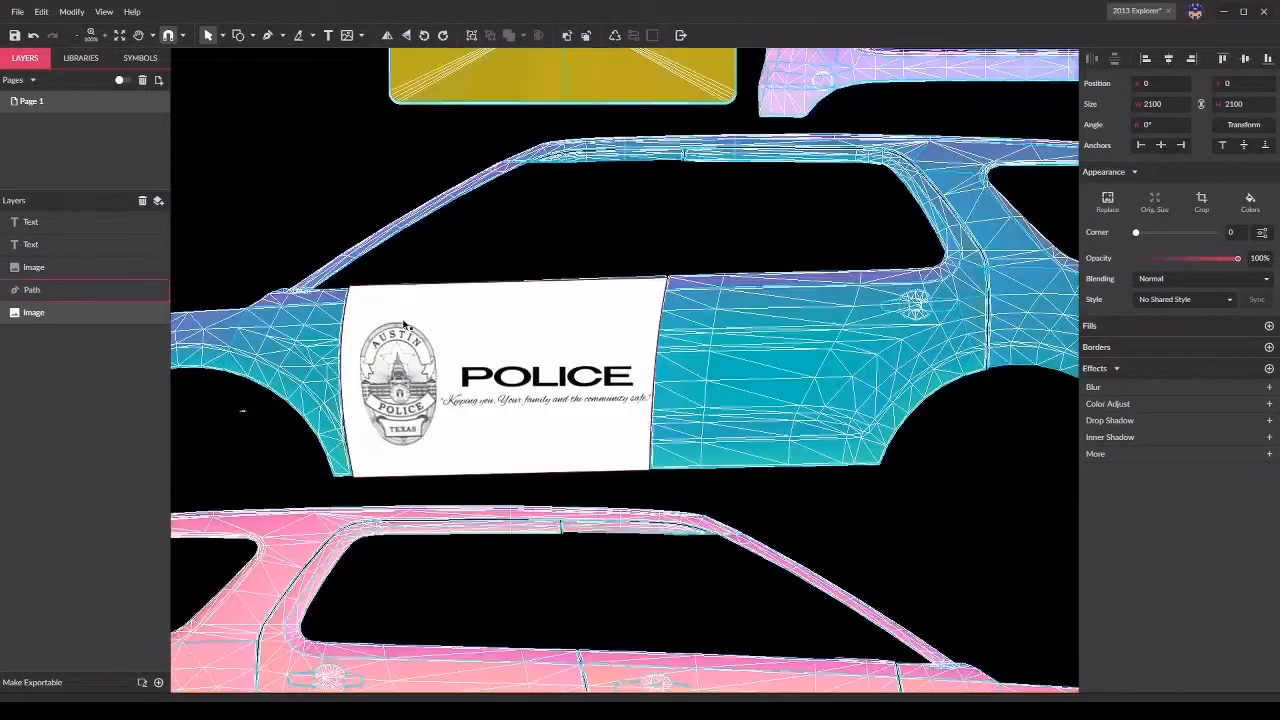
Step: Adjust the Austin badge's colors to brightness -2 and contrast 31% so its grey background blends into the white door
click(405, 417)
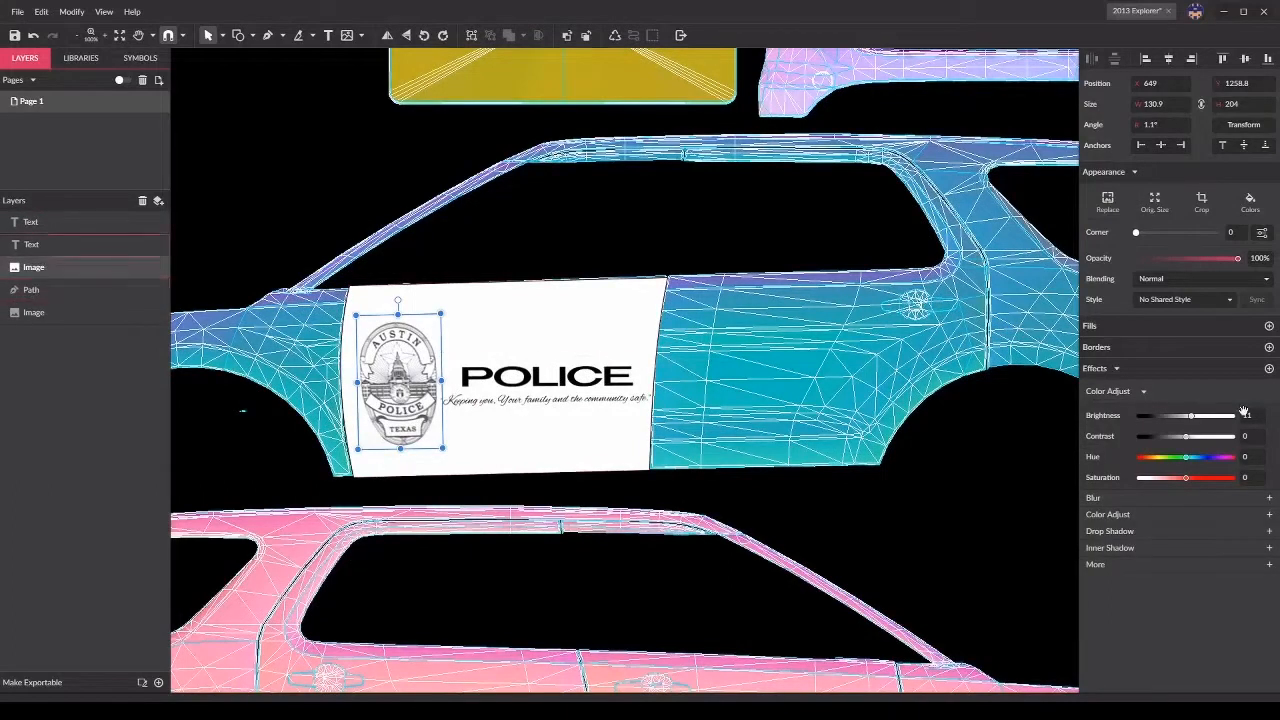
mouse_move(1186, 440)
mouse_down()
mouse_move(1140, 438)
mouse_move(1188, 441)
mouse_move(1186, 418)
mouse_up()
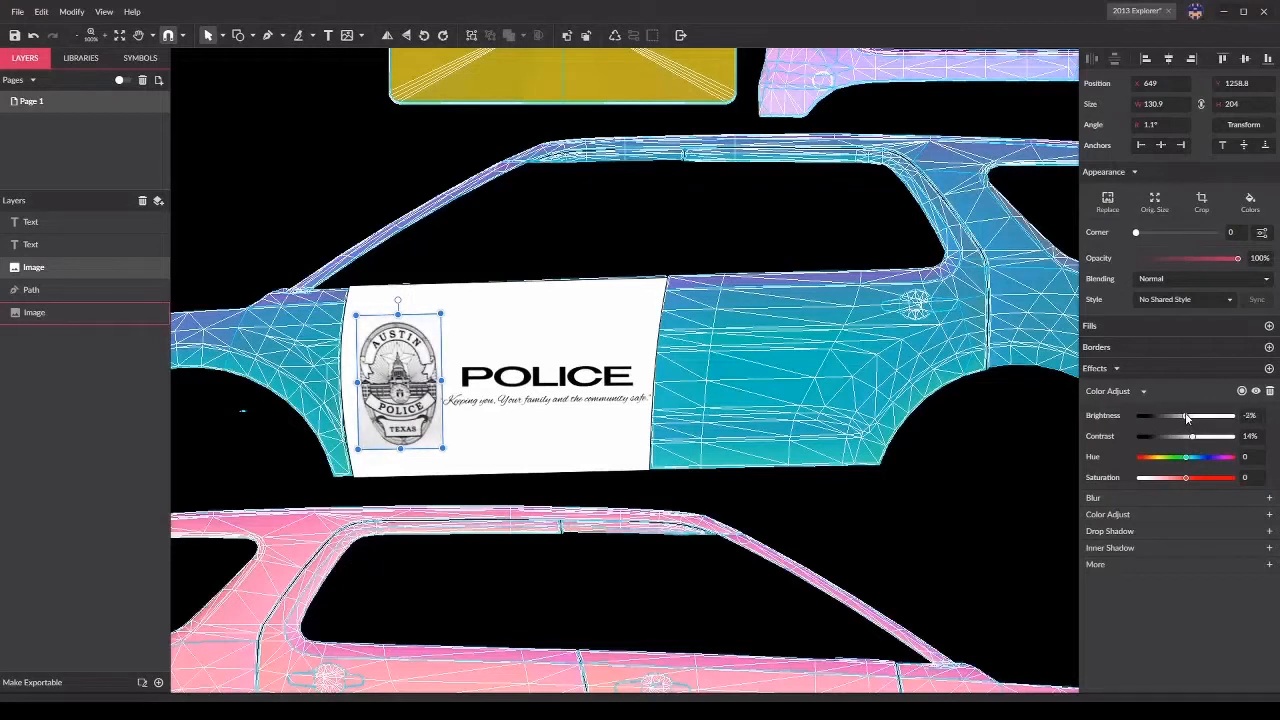
click(920, 517)
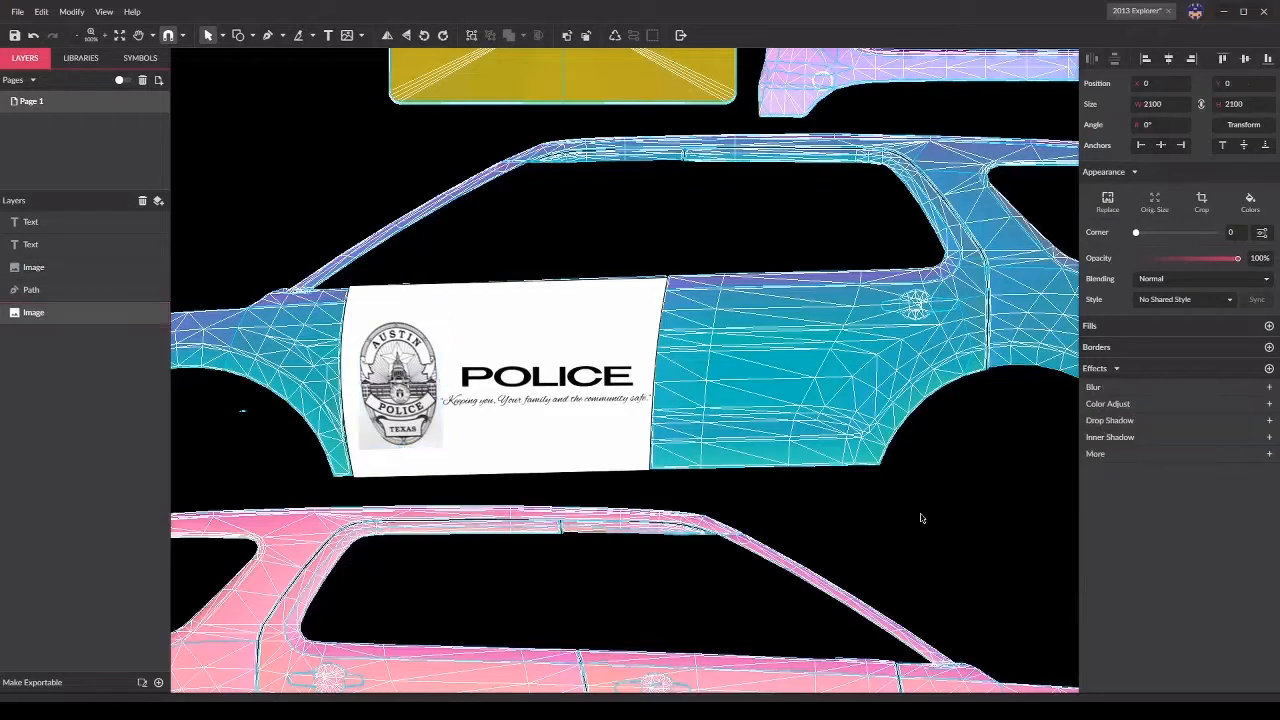
click(384, 408)
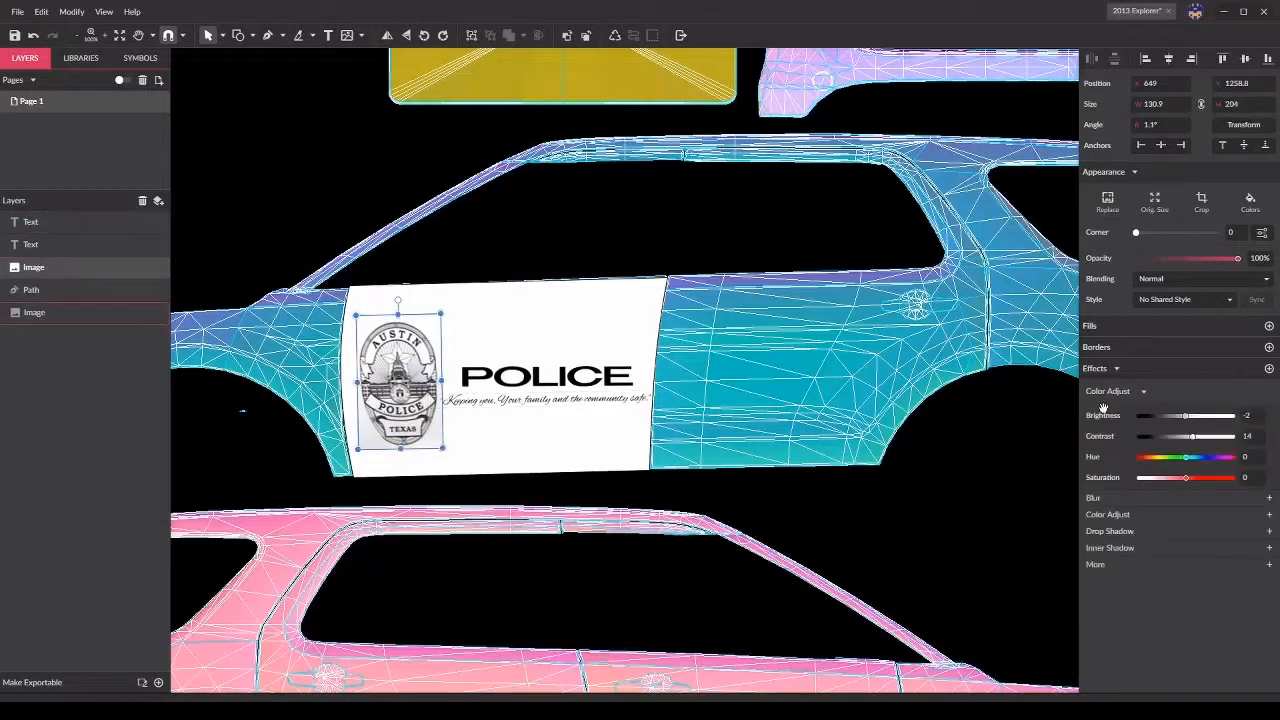
drag(1201, 442, 1202, 440)
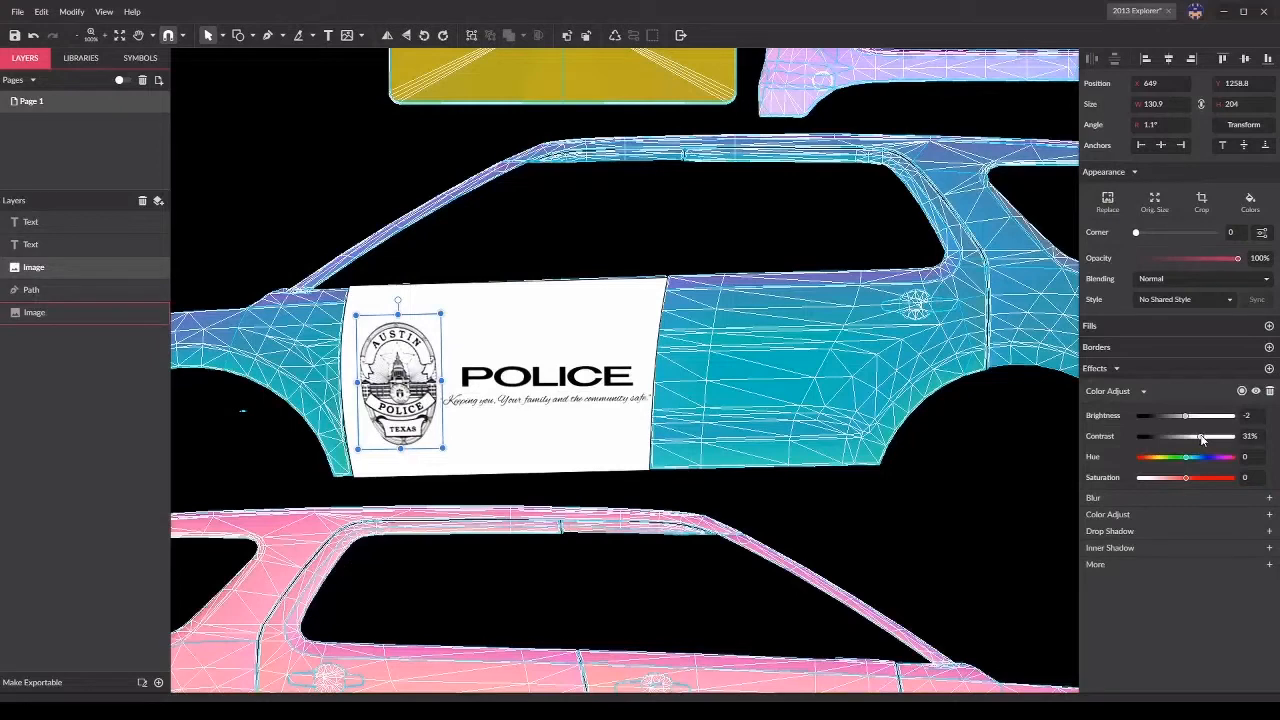
click(60, 312)
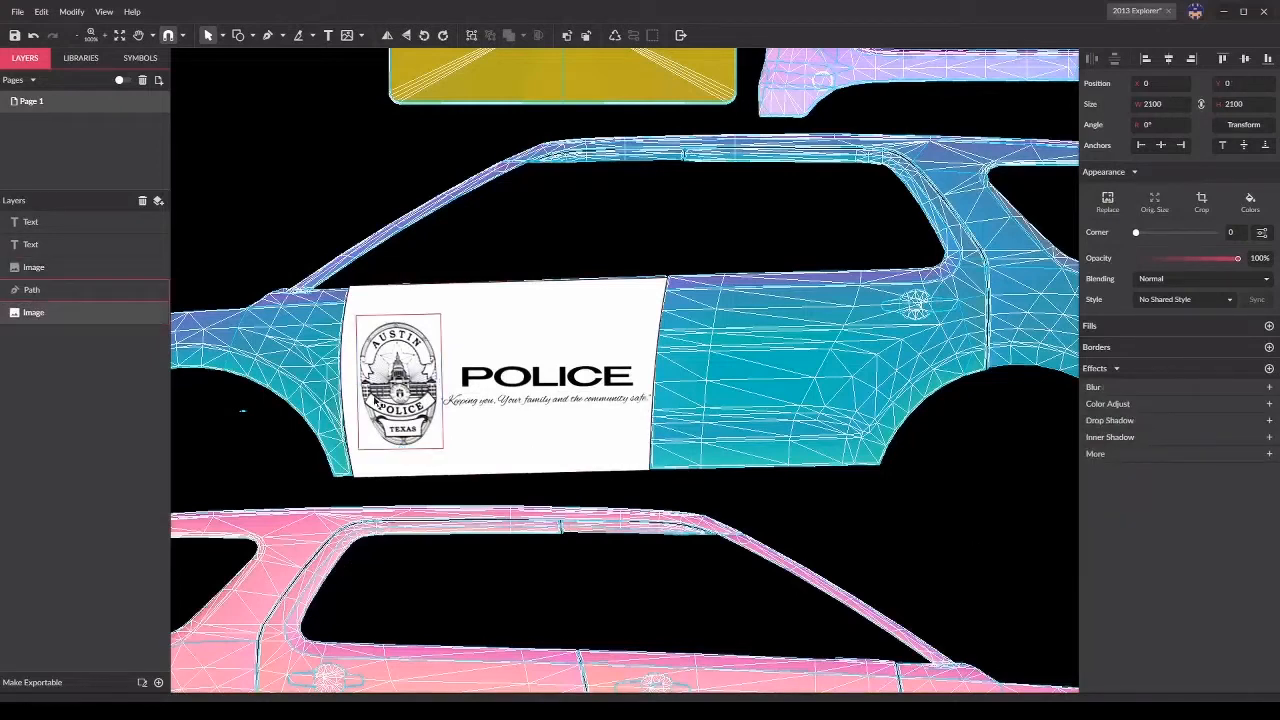
Step: Duplicate the door's POLICE lettering onto the upper tailgate strip at X 25, Y 229.5
scroll(730, 385, down, 1)
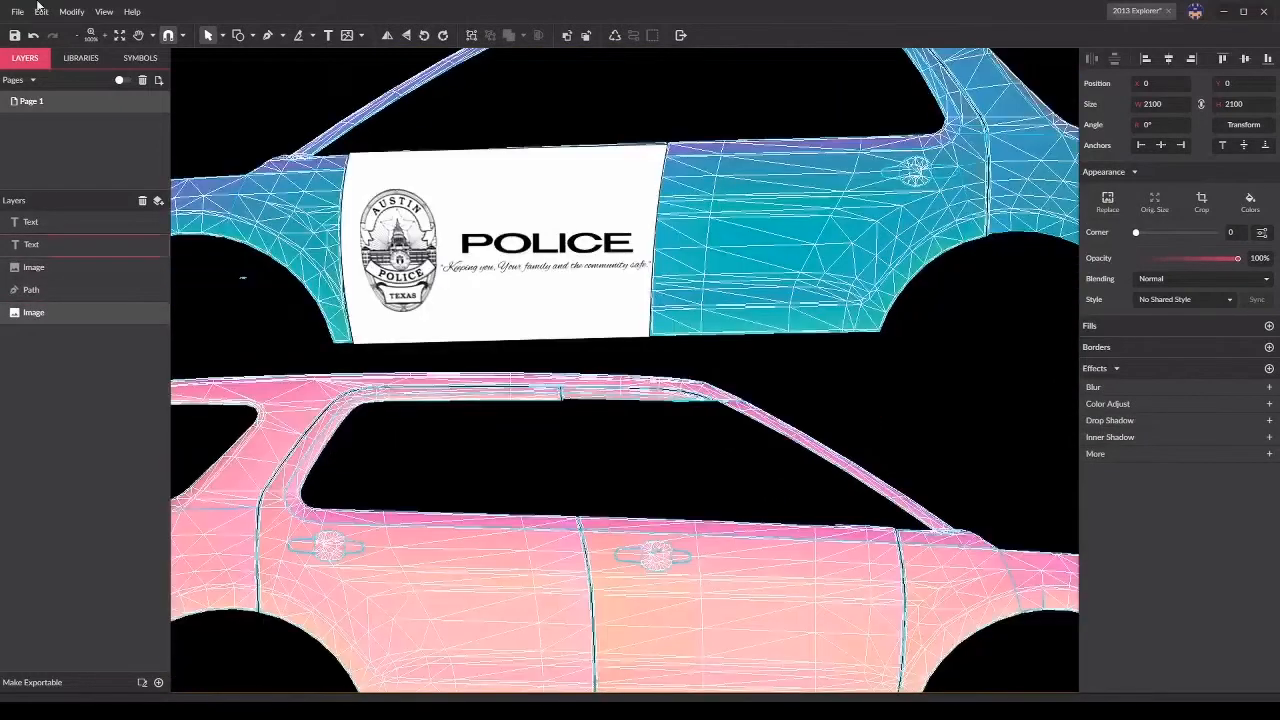
click(78, 38)
click(78, 38)
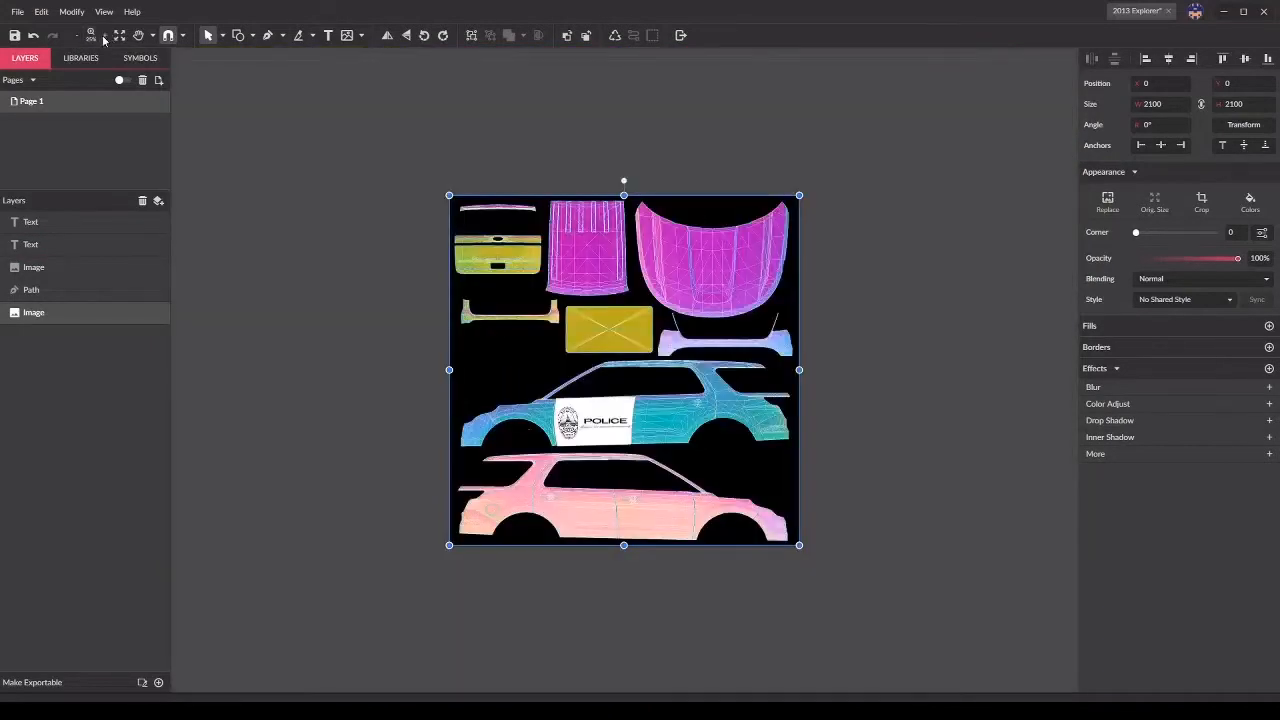
click(105, 35)
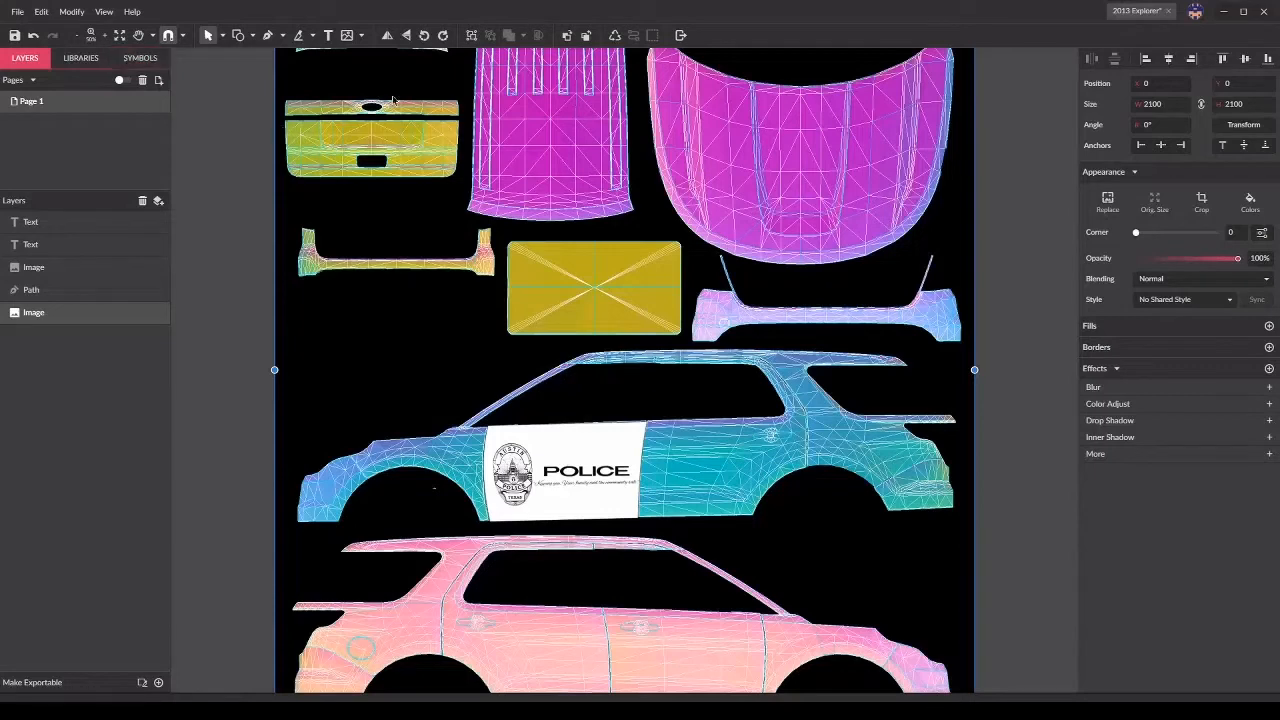
scroll(313, 242, up, 2)
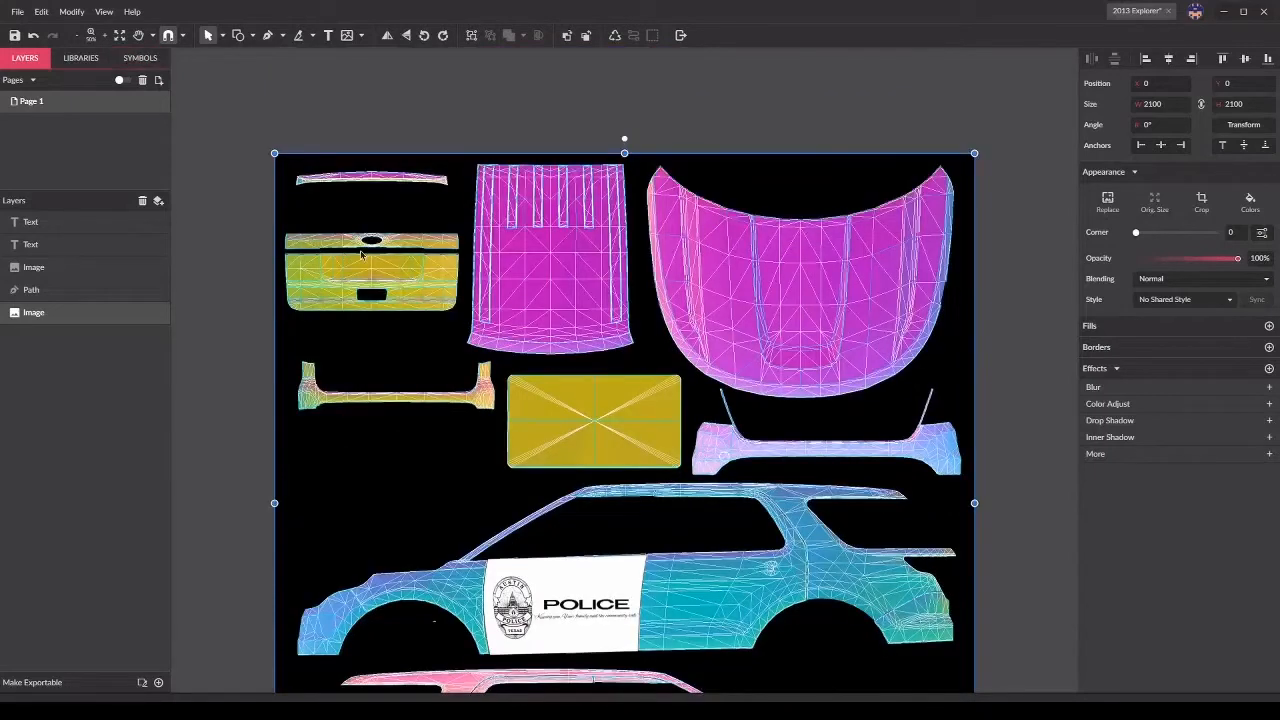
click(578, 606)
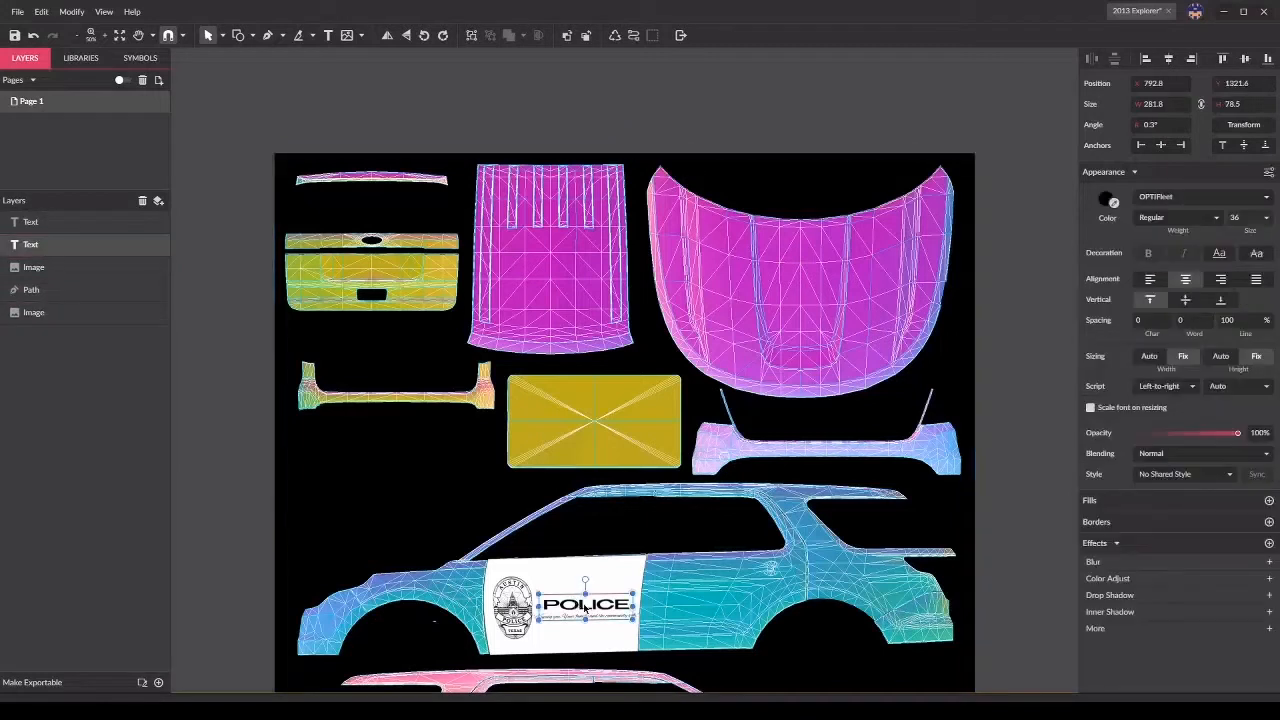
key(ctrl+d)
drag(586, 609, 329, 246)
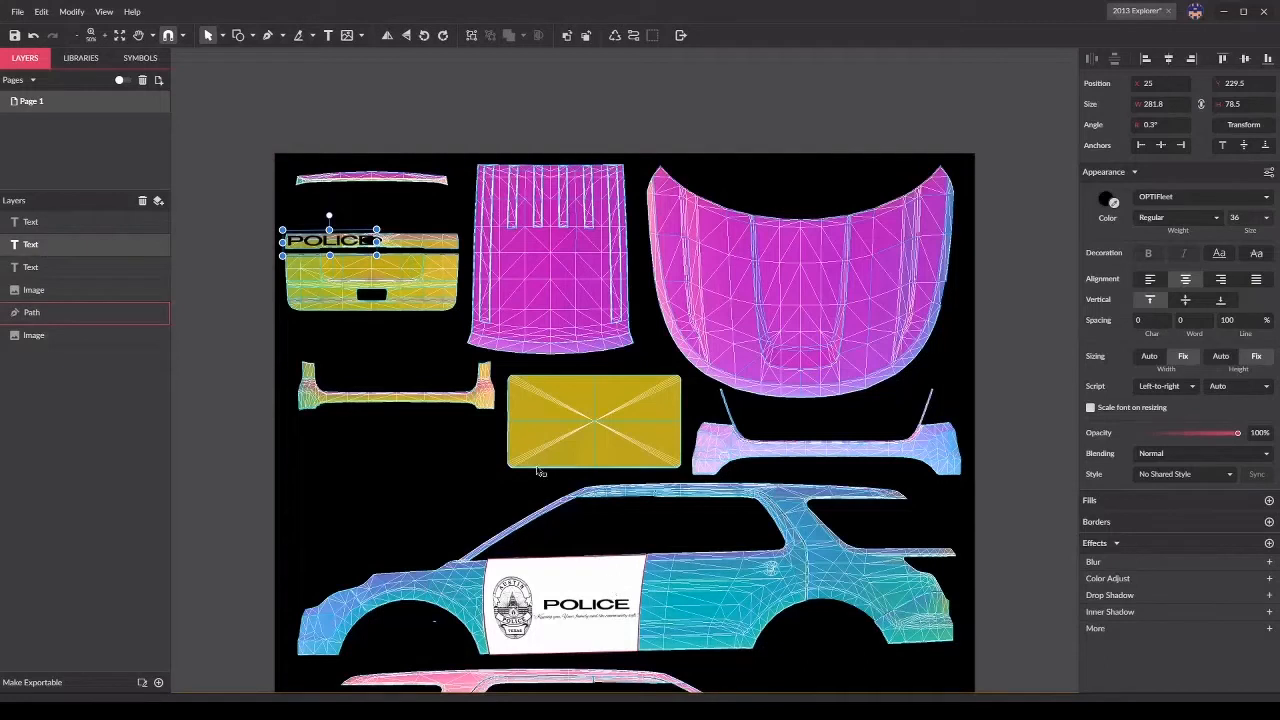
Step: Recolor the tailgate's POLICE lettering to white (#FFFFFF)
click(1107, 200)
drag(1085, 240, 1075, 237)
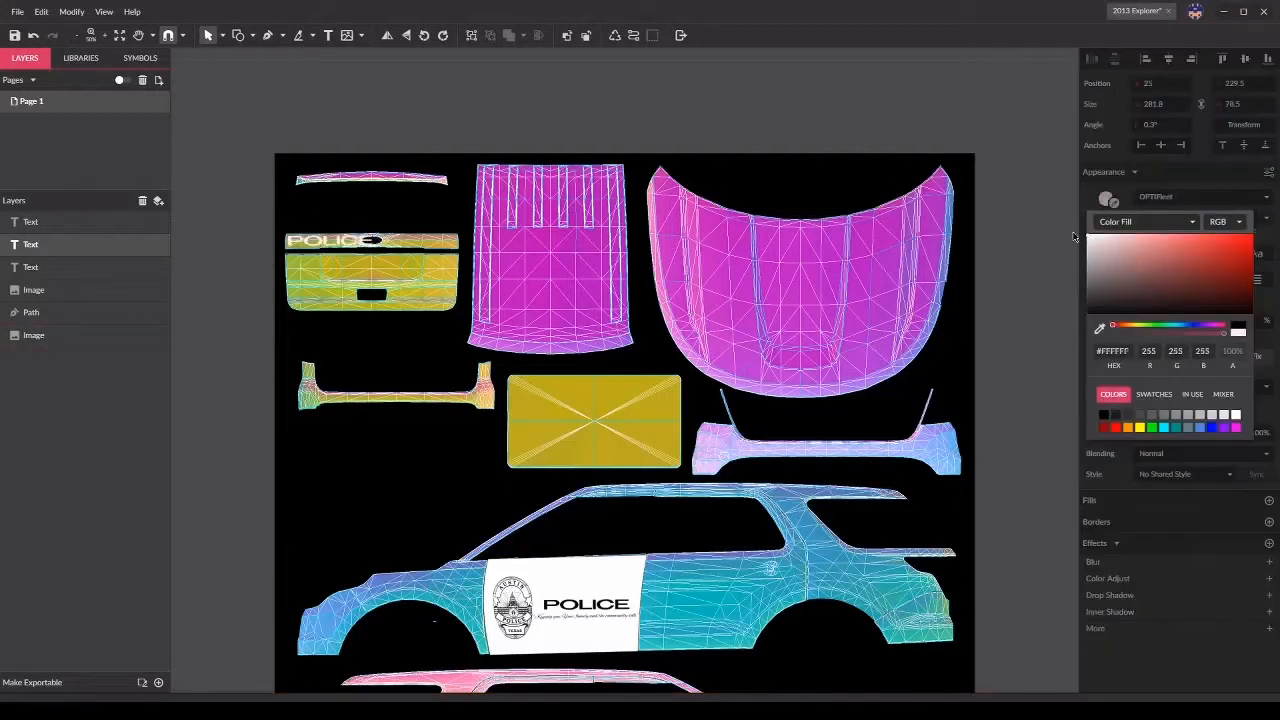
click(345, 243)
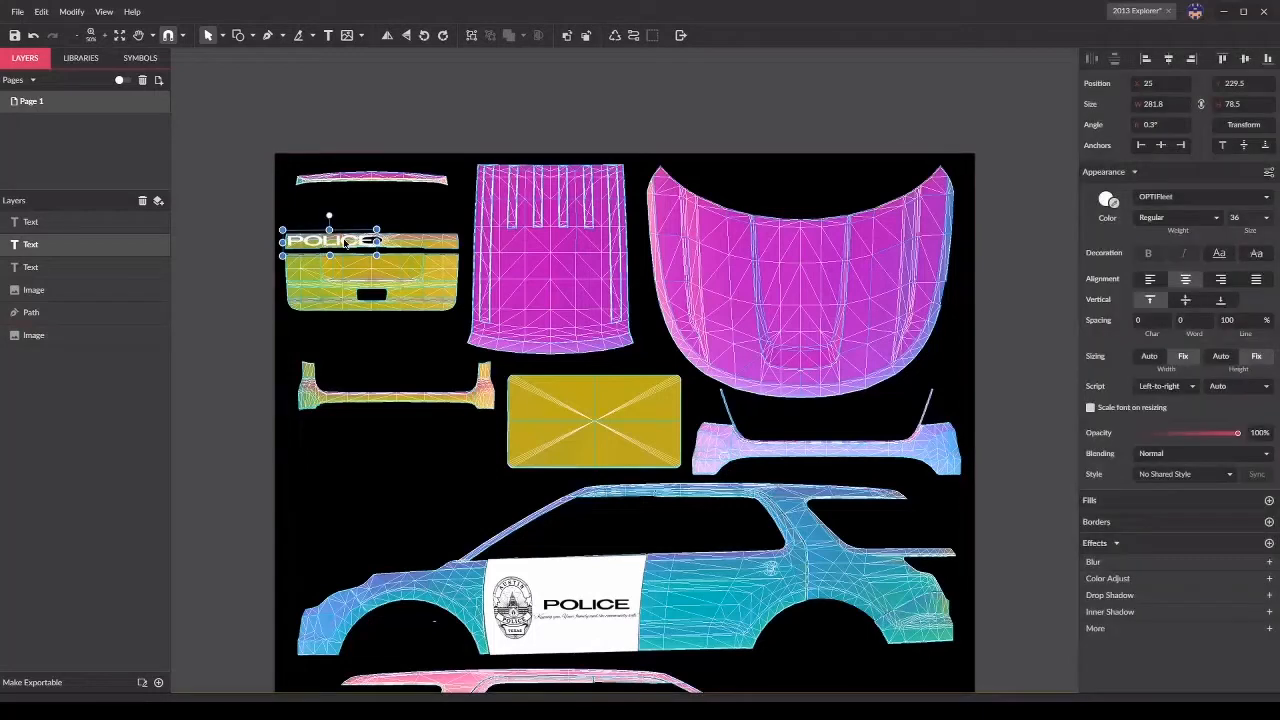
Step: Reduce the tailgate POLICE lettering's font size to 30
click(1258, 217)
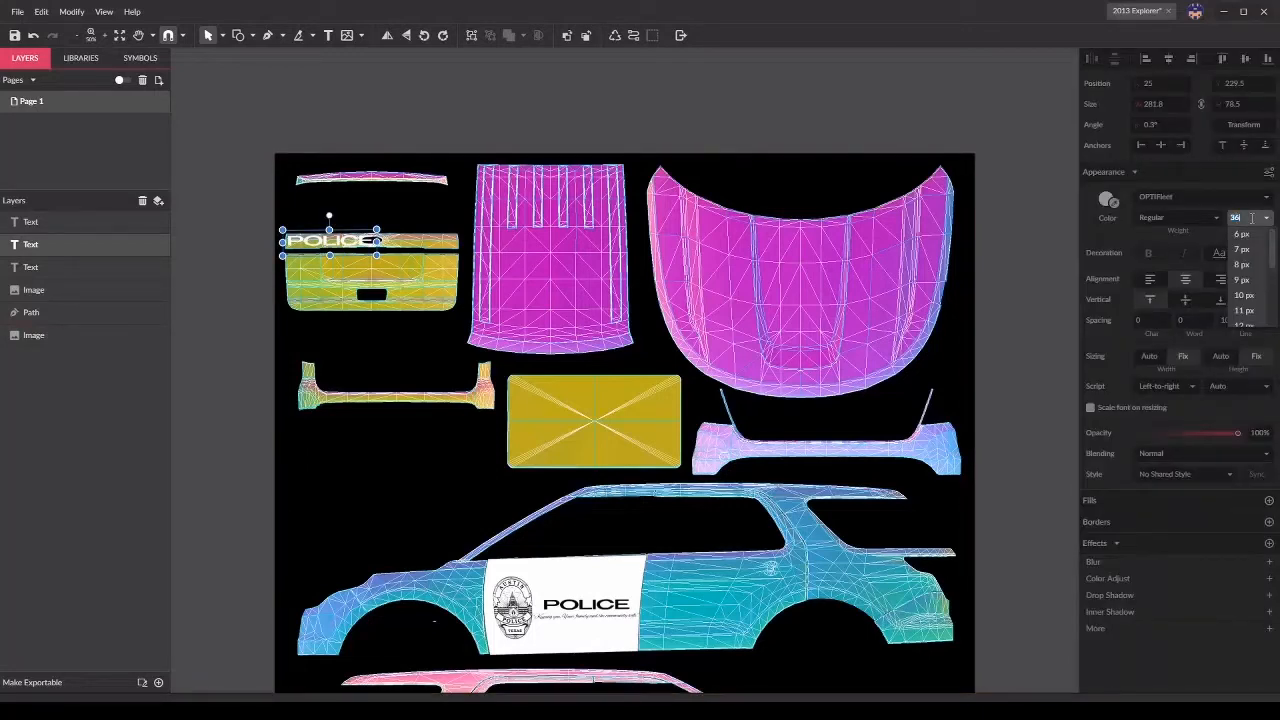
text(34)
key(Return)
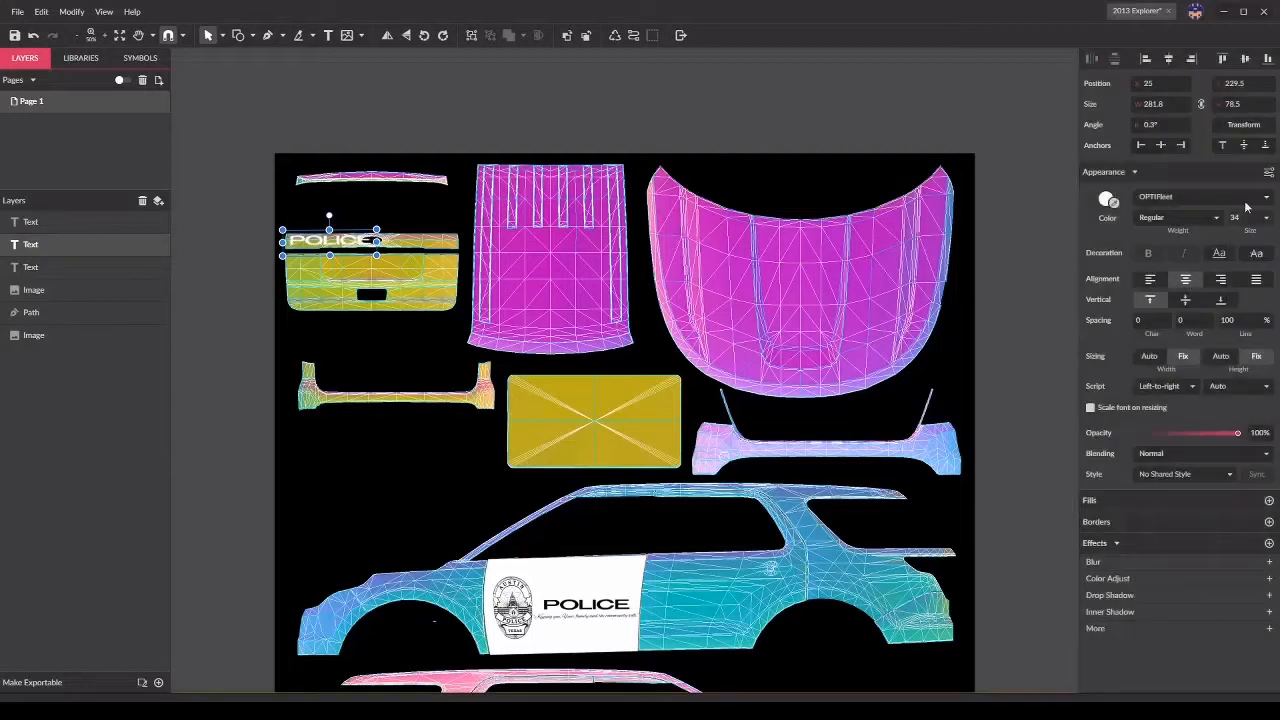
click(1242, 218)
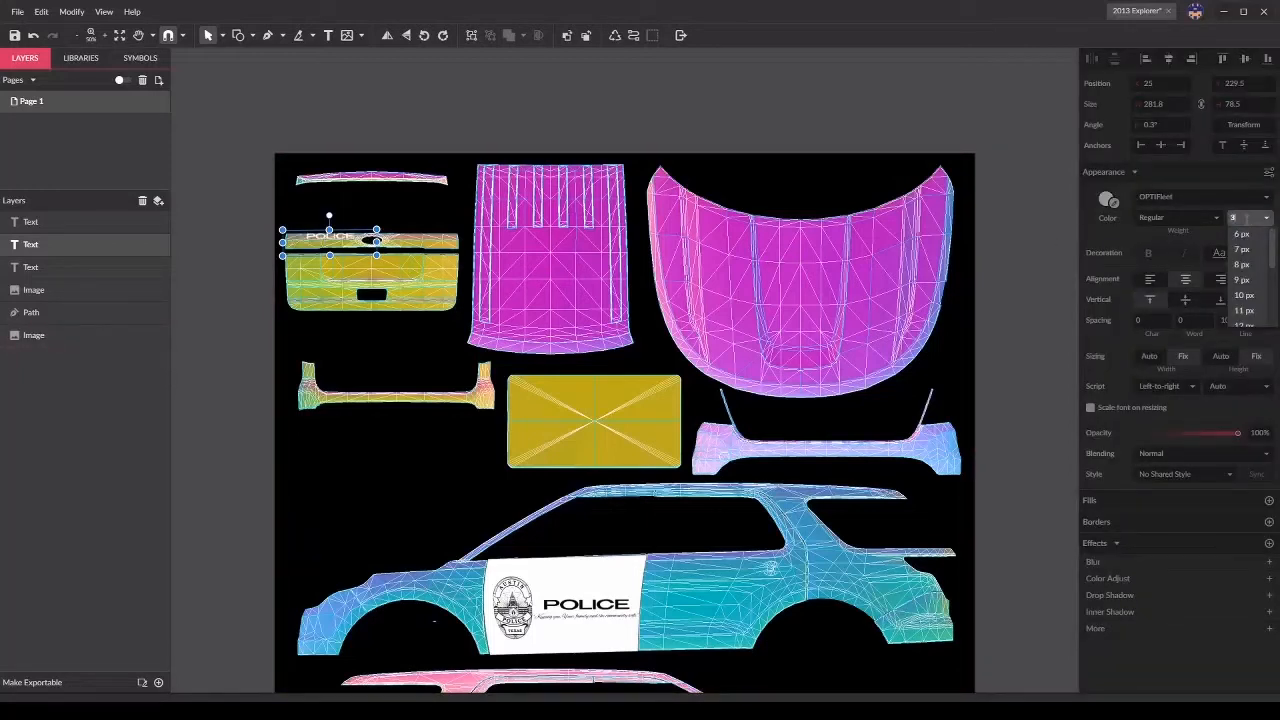
key(Return)
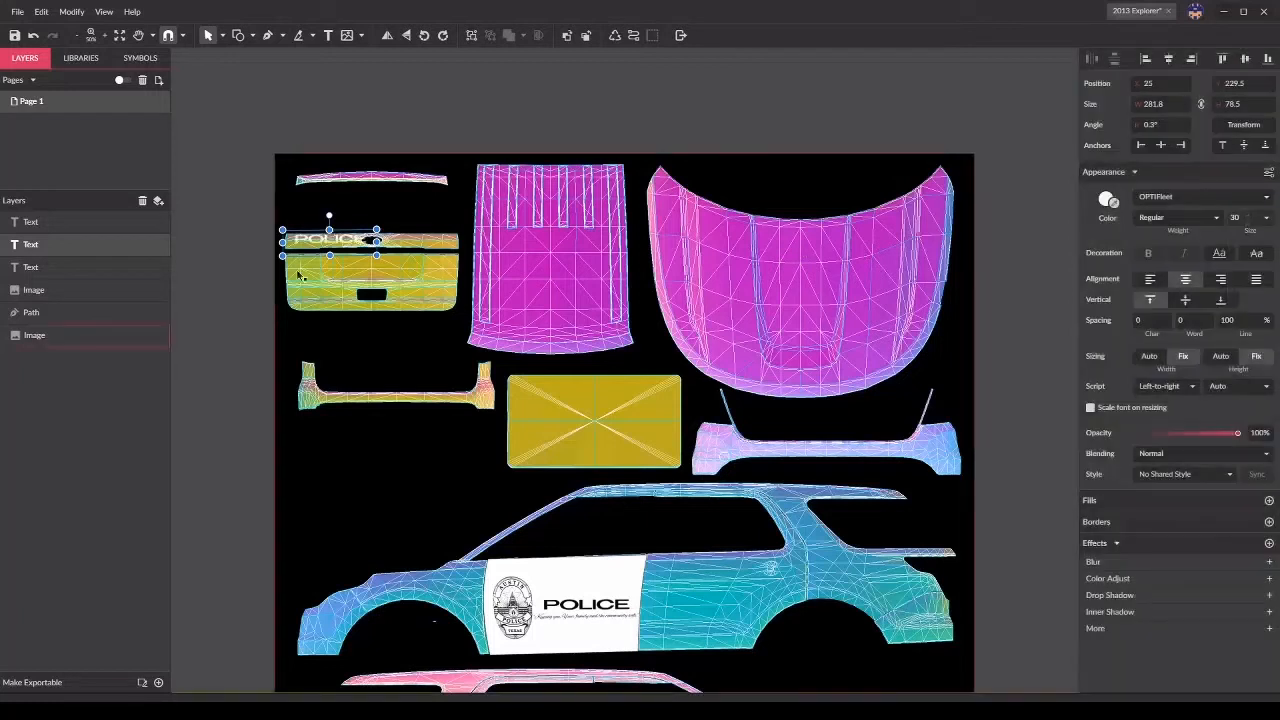
Step: Position the tailgate POLICE lettering on the strip left of the oval cutout at X 2, Y 234.5
drag(335, 240, 328, 243)
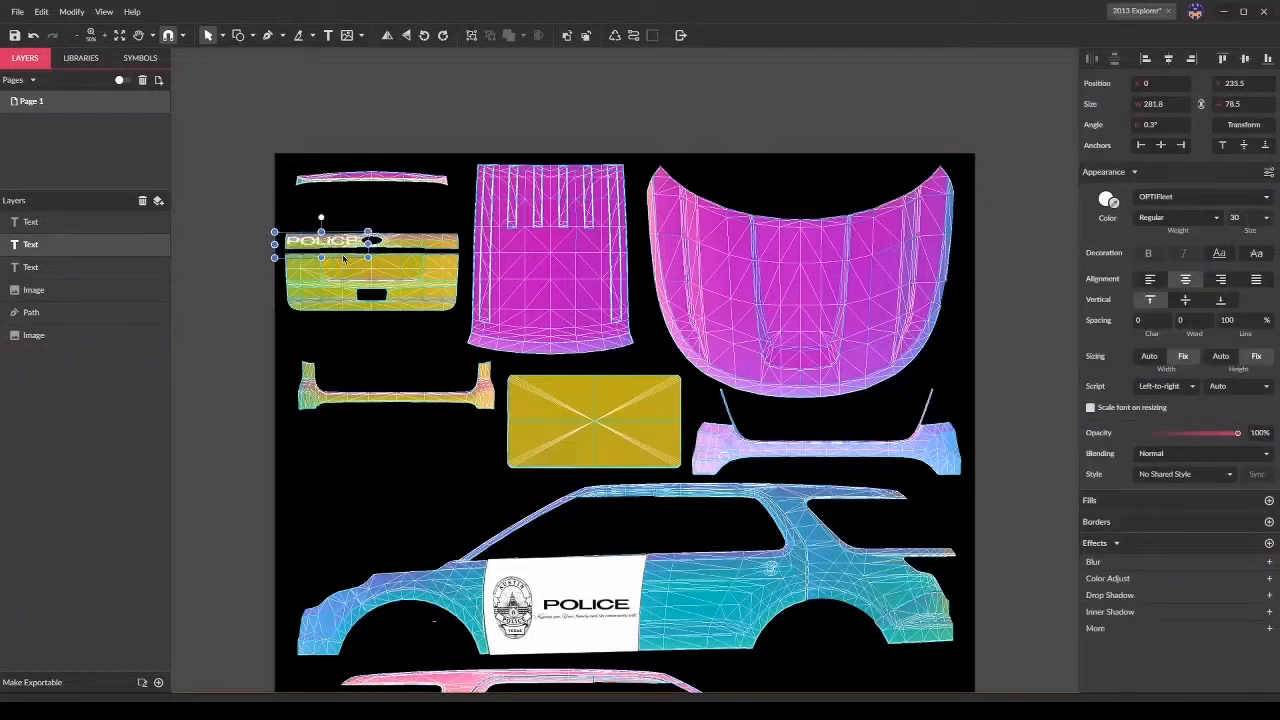
key(Right)
key(Right)
key(Up)
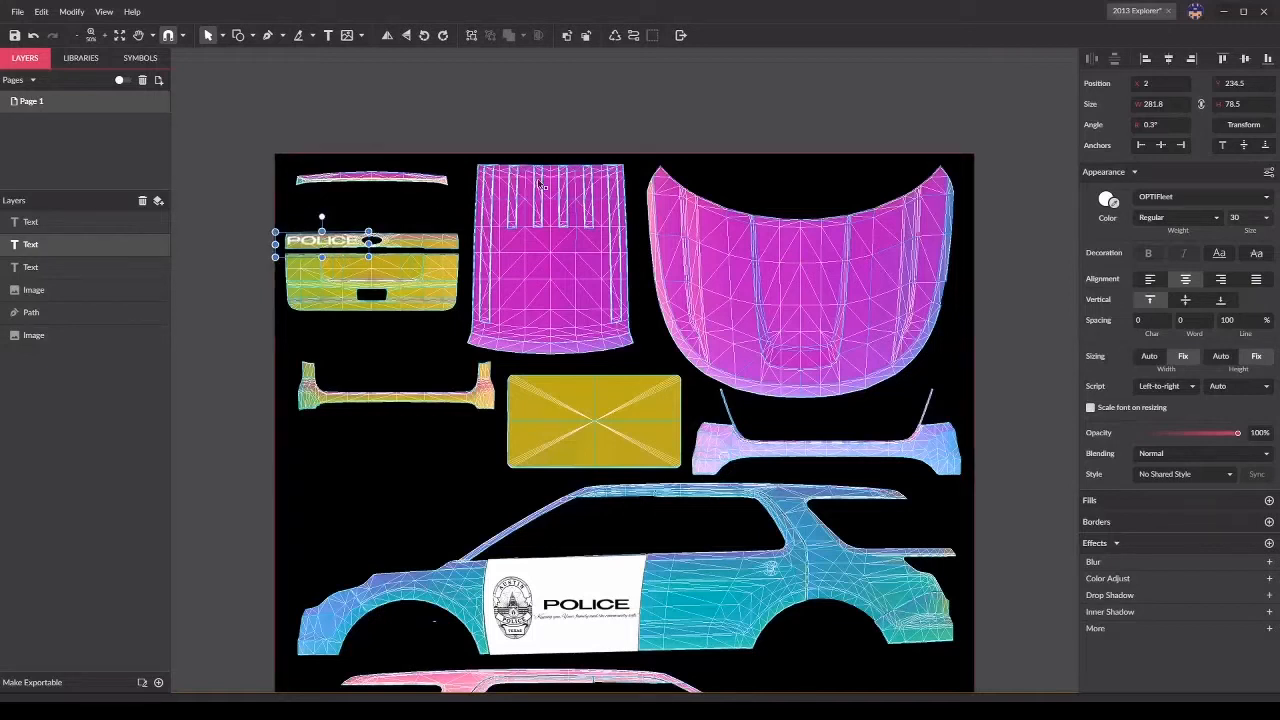
click(1041, 336)
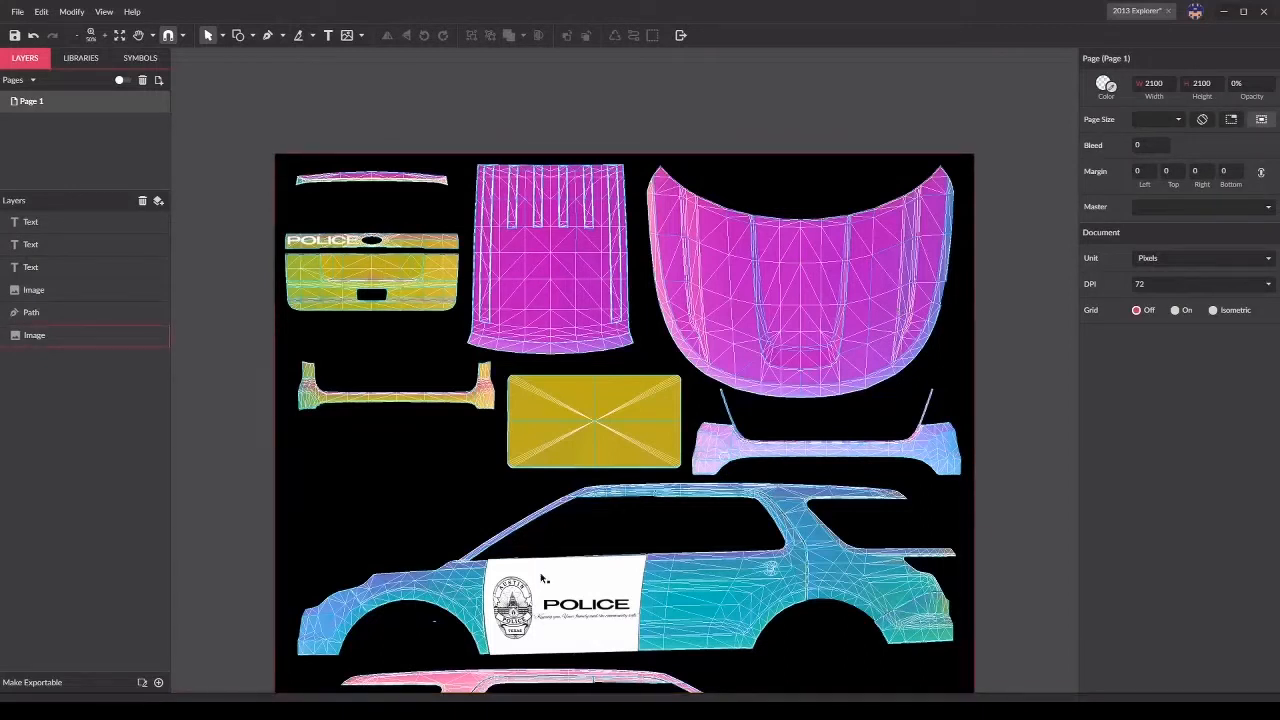
Step: Duplicate the white tailgate POLICE lettering to the other side of the oval cutout at X 295
click(328, 243)
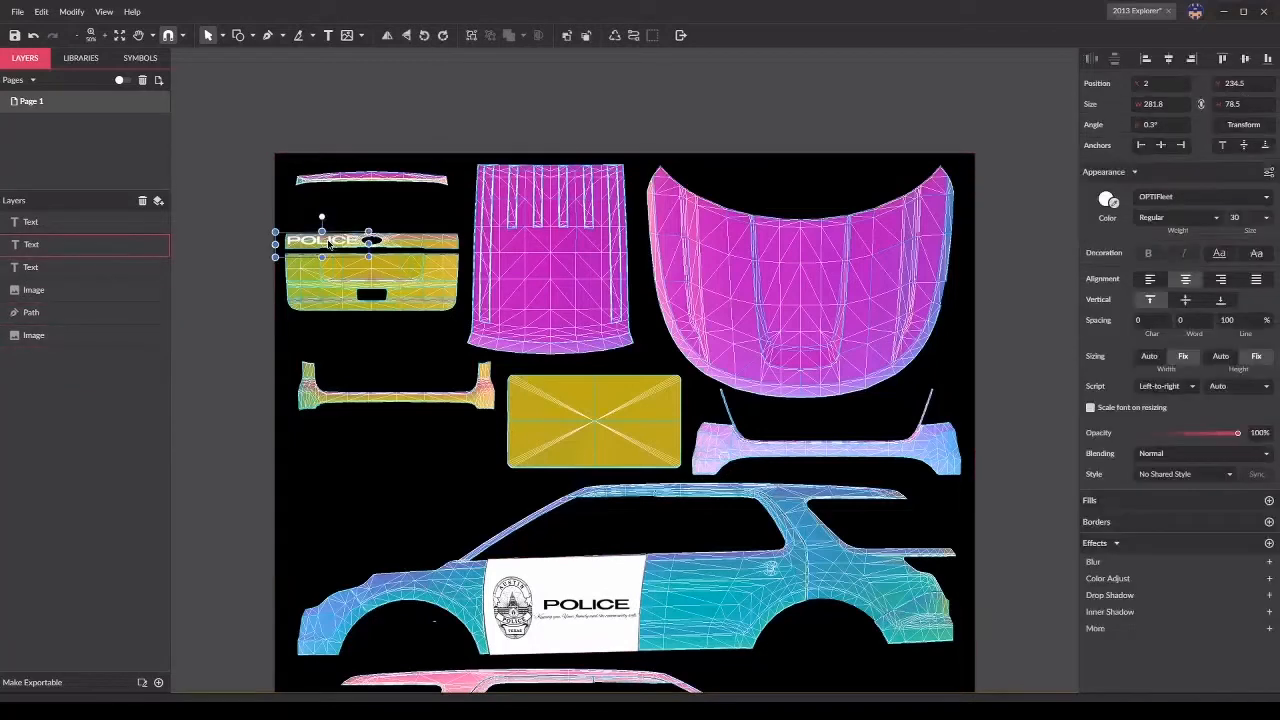
key(ctrl+d)
drag(328, 244, 426, 243)
key(Left)
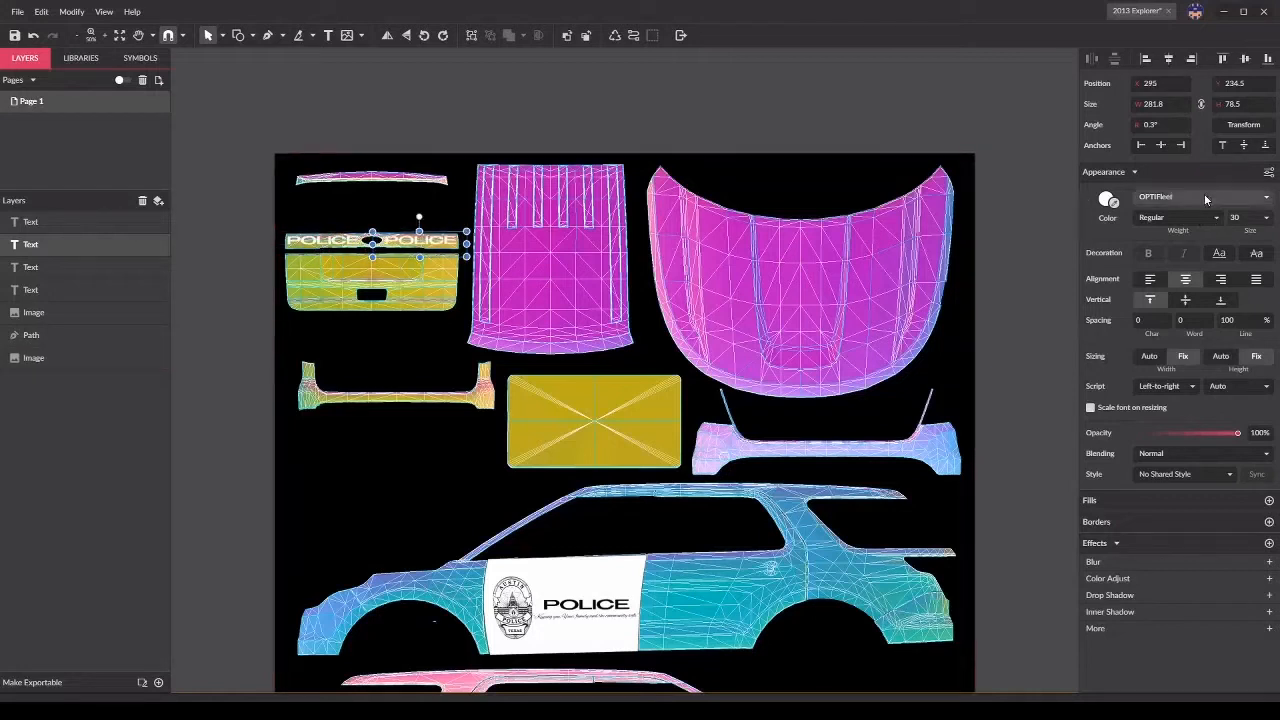
Step: Replace the text of the tailgate copy right of the oval cutout with the unit number 4515
double_click(413, 245)
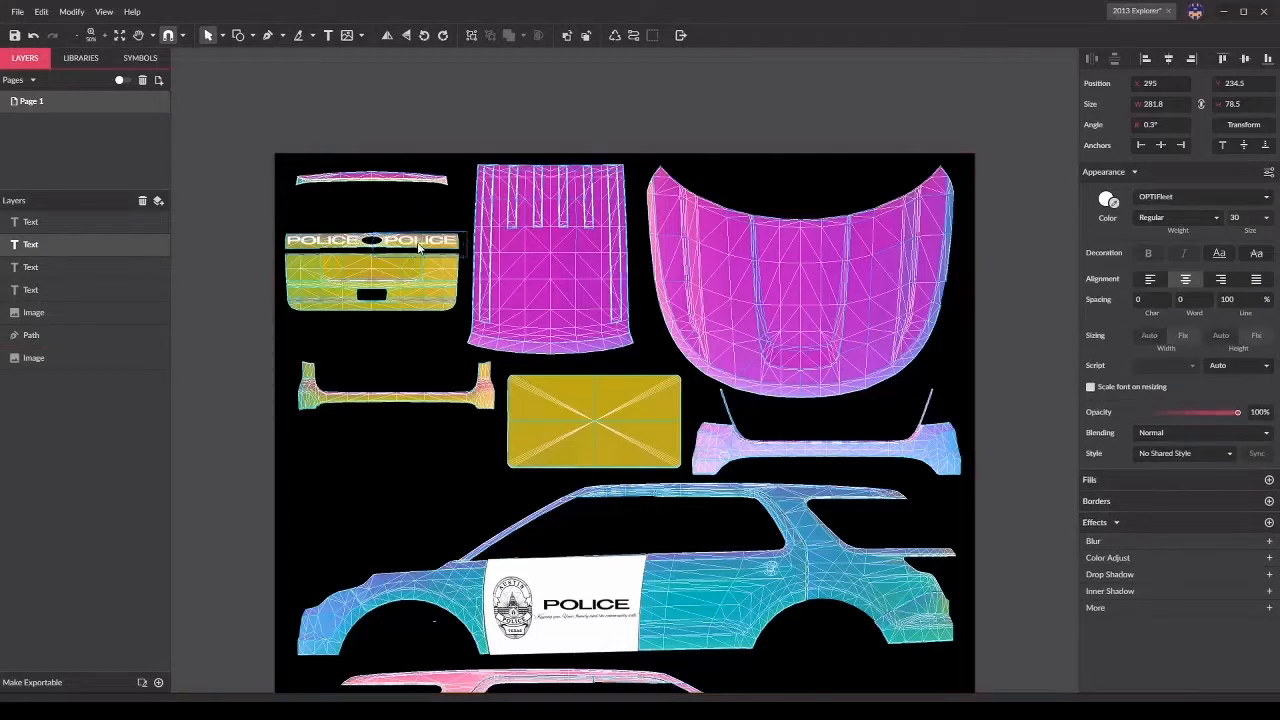
key(BackSpace)
text(4815)
key(Escape)
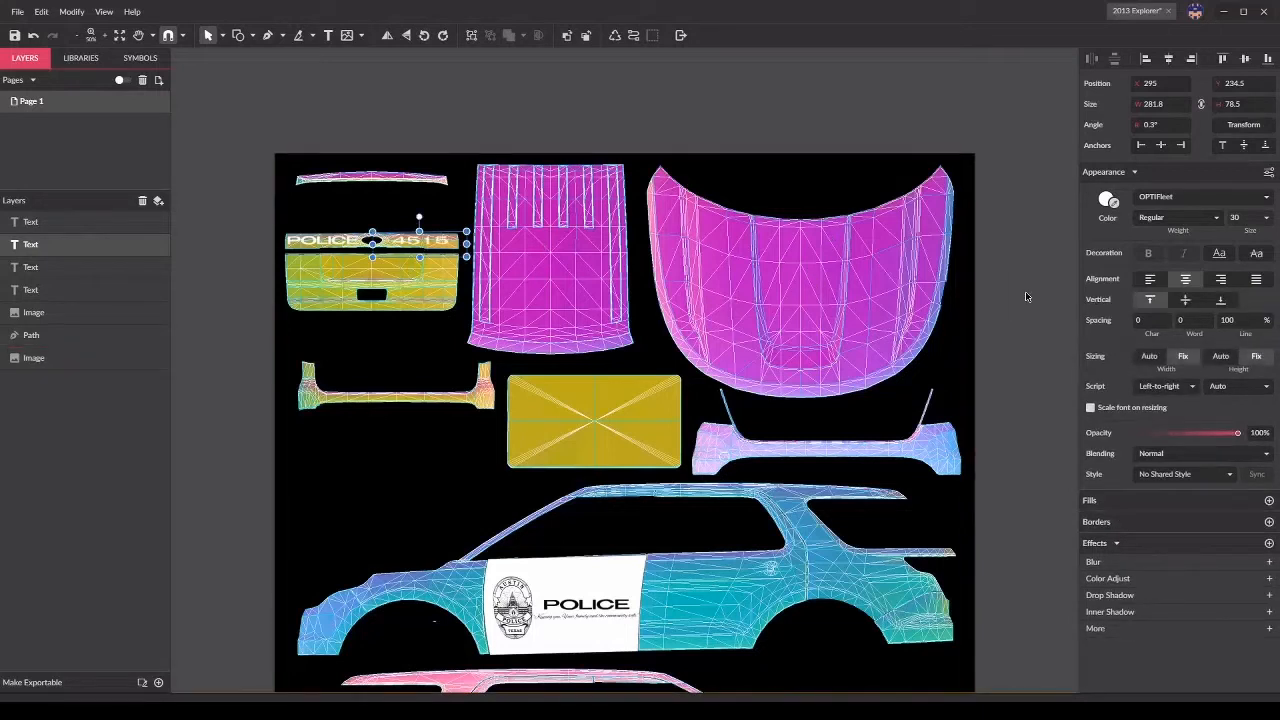
click(1023, 291)
Step: Duplicate the tailgate unit number 4515 onto the blue side's rear quarter panel at X 1591, Y 1204, and set its font size to 40
click(437, 241)
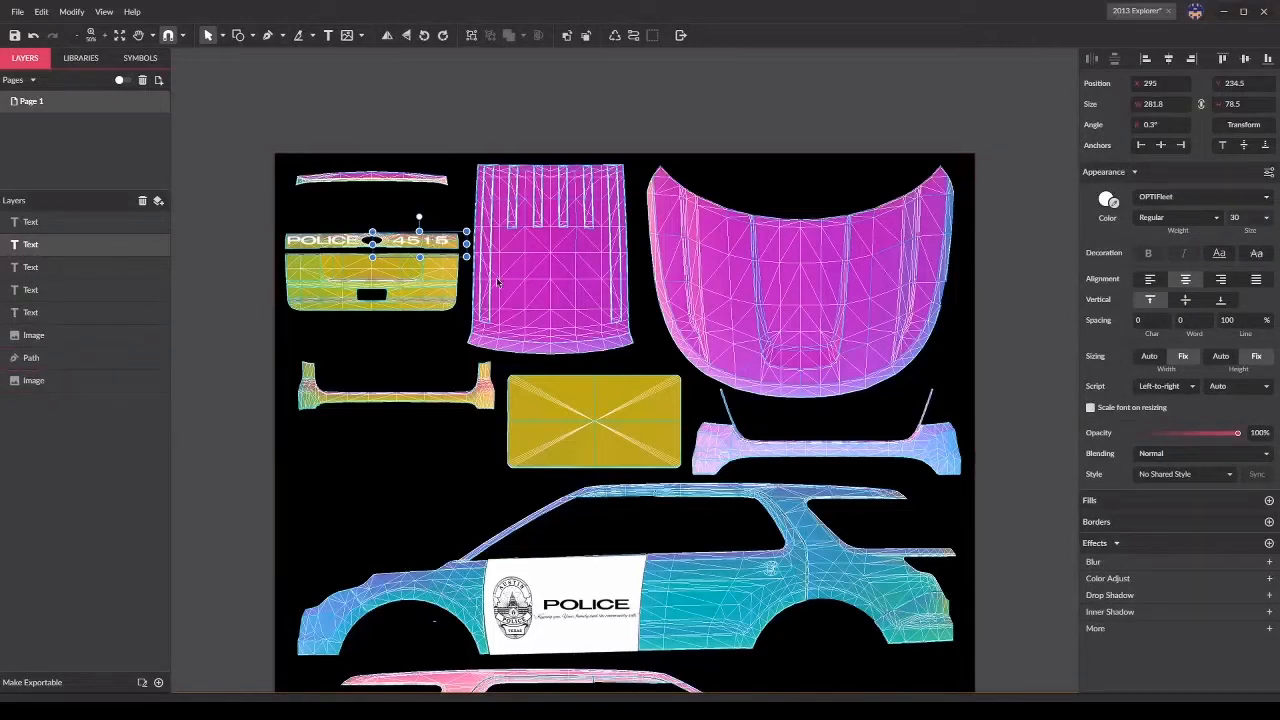
drag(425, 241, 866, 567)
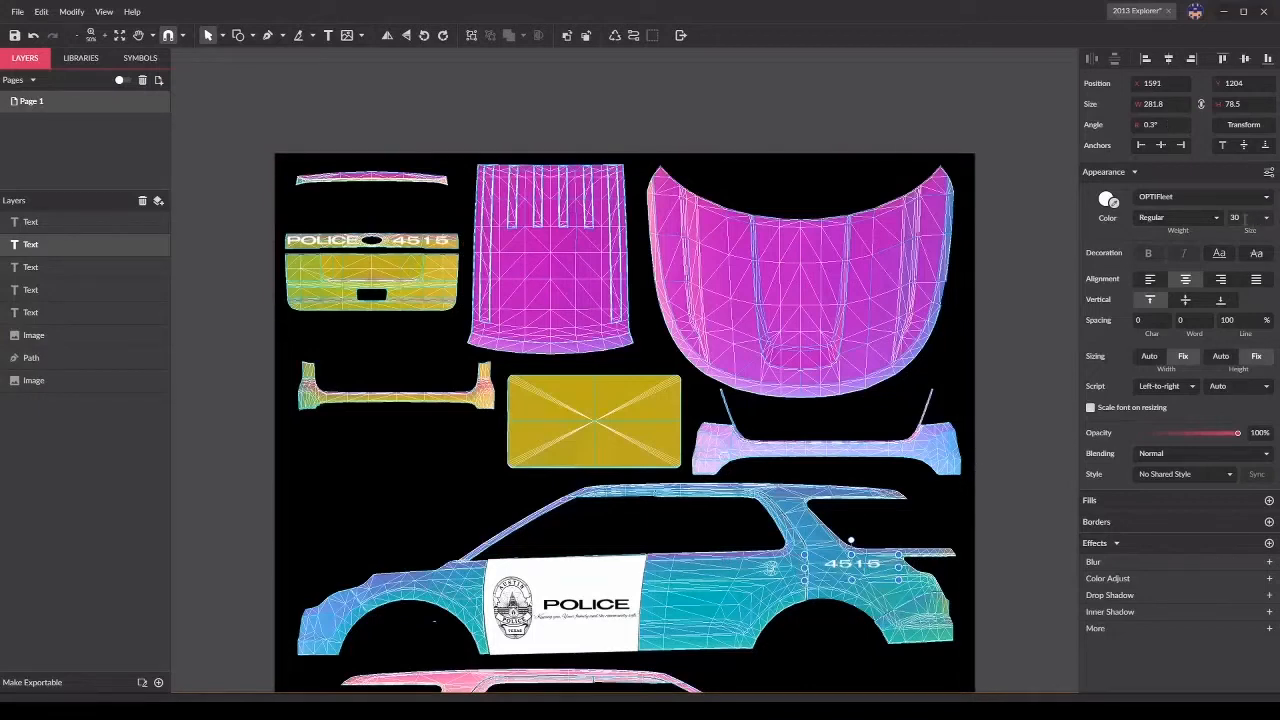
click(1245, 218)
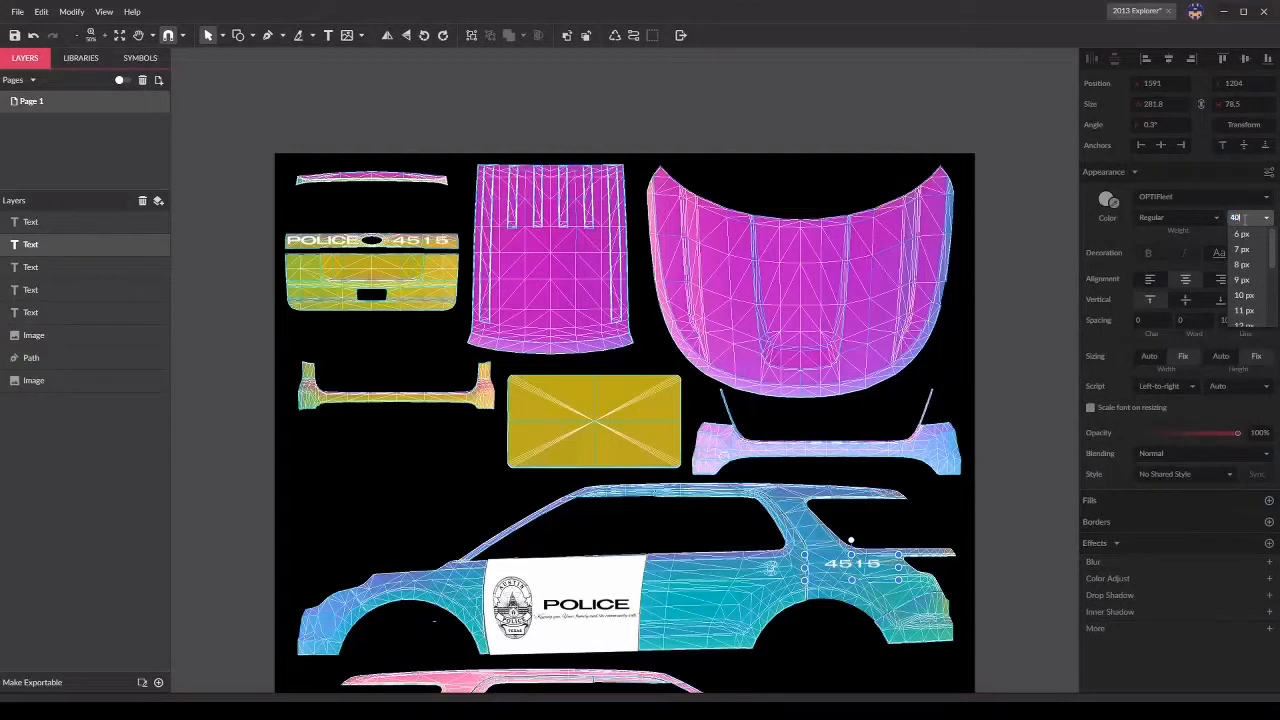
click(1025, 380)
scroll(1020, 385, down, 1)
Step: Duplicate the quarter-panel unit number onto the roof's curved rear strip at X 677, Y 540, and set its font size to 30
click(865, 505)
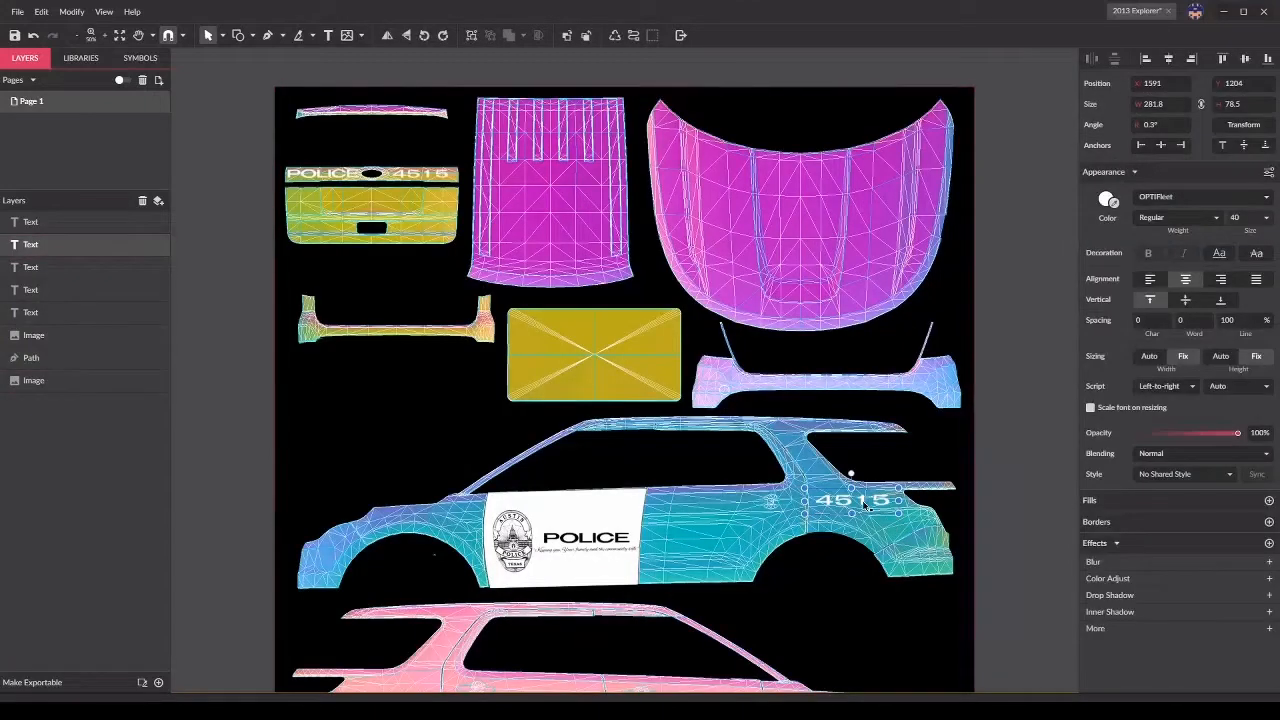
key(ctrl+d)
drag(865, 505, 559, 284)
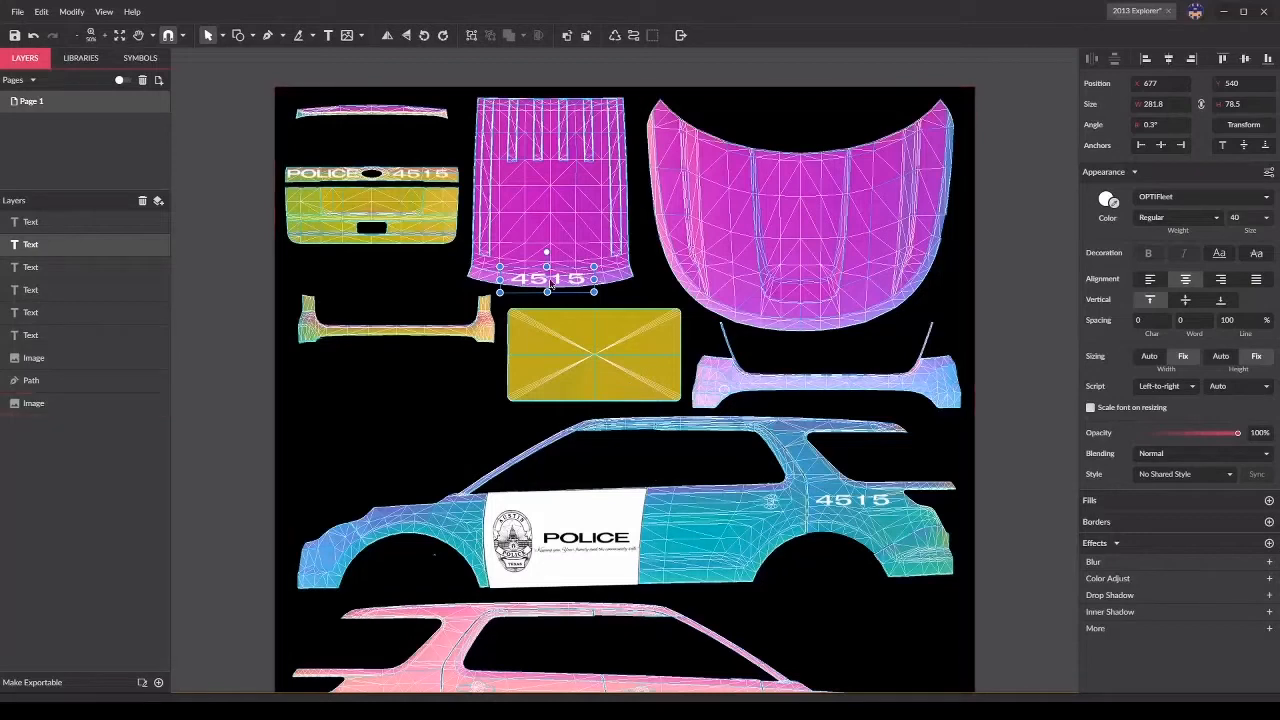
click(1242, 217)
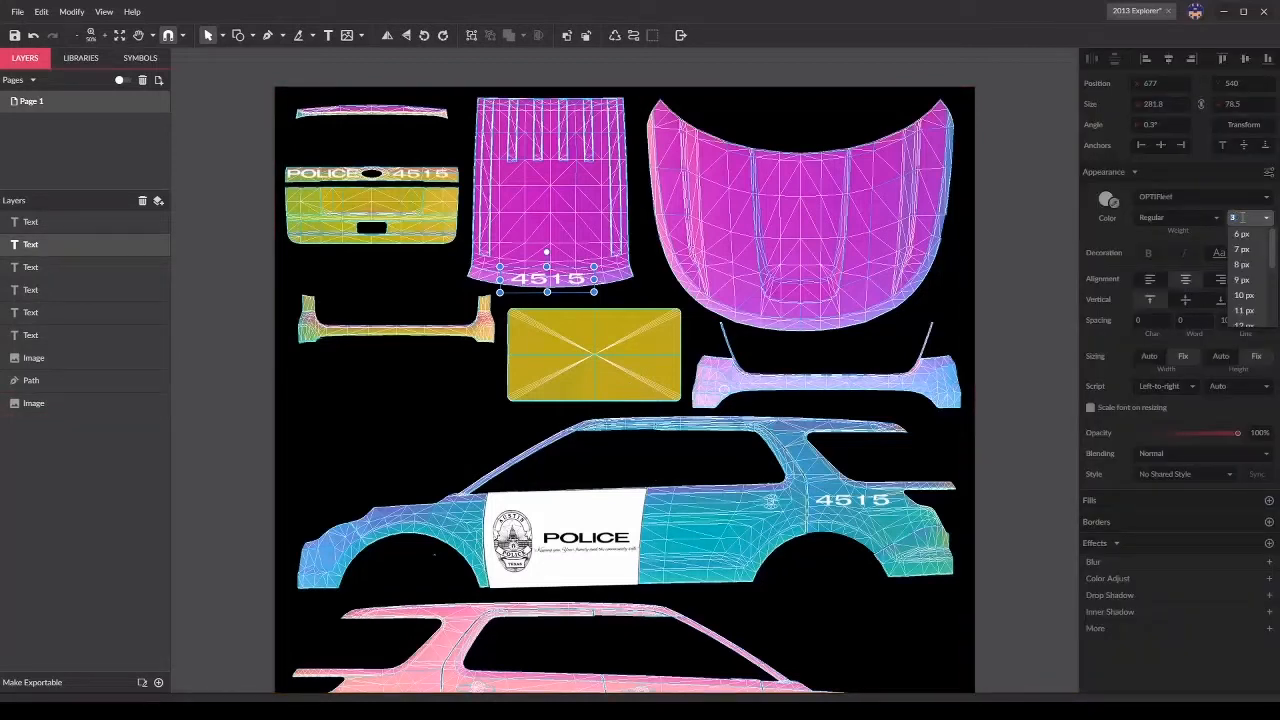
key(Return)
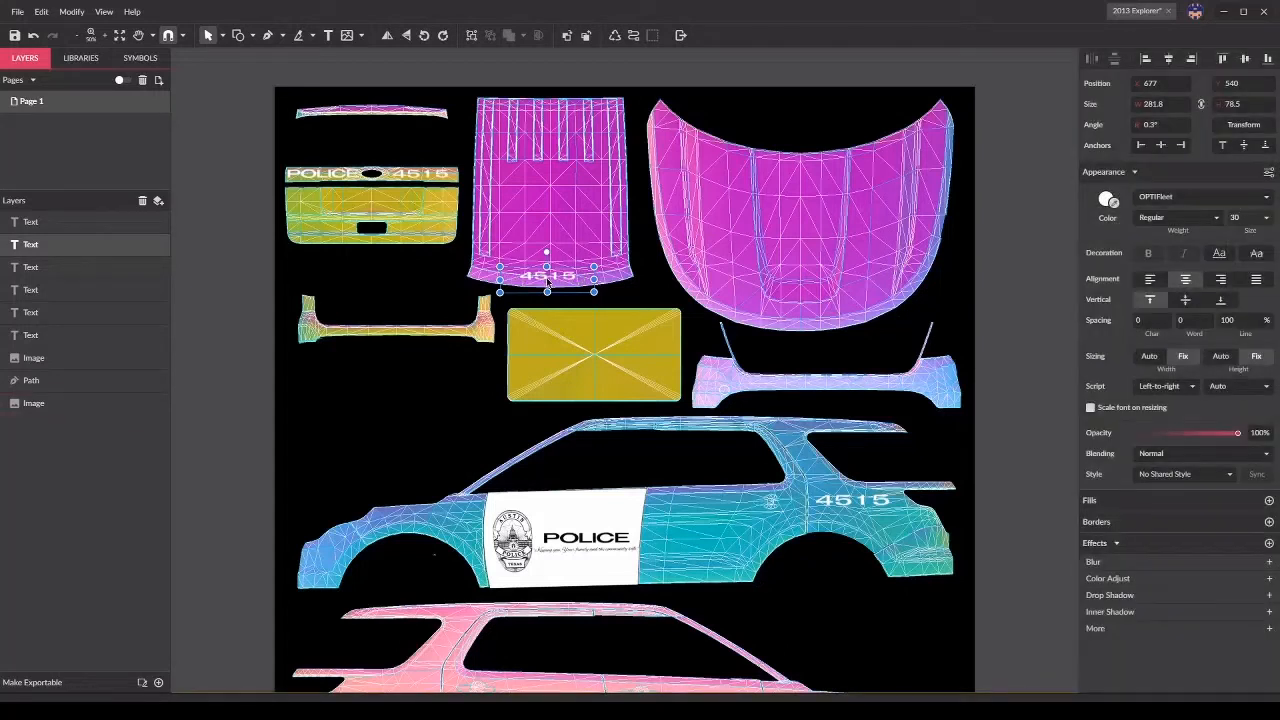
Step: Nudge the roof's 4515 unit number lower and centre it within the curved rear strip
drag(547, 280, 547, 284)
key(Down)
key(Down)
key(Down)
key(Down)
key(Down)
key(Left)
key(Left)
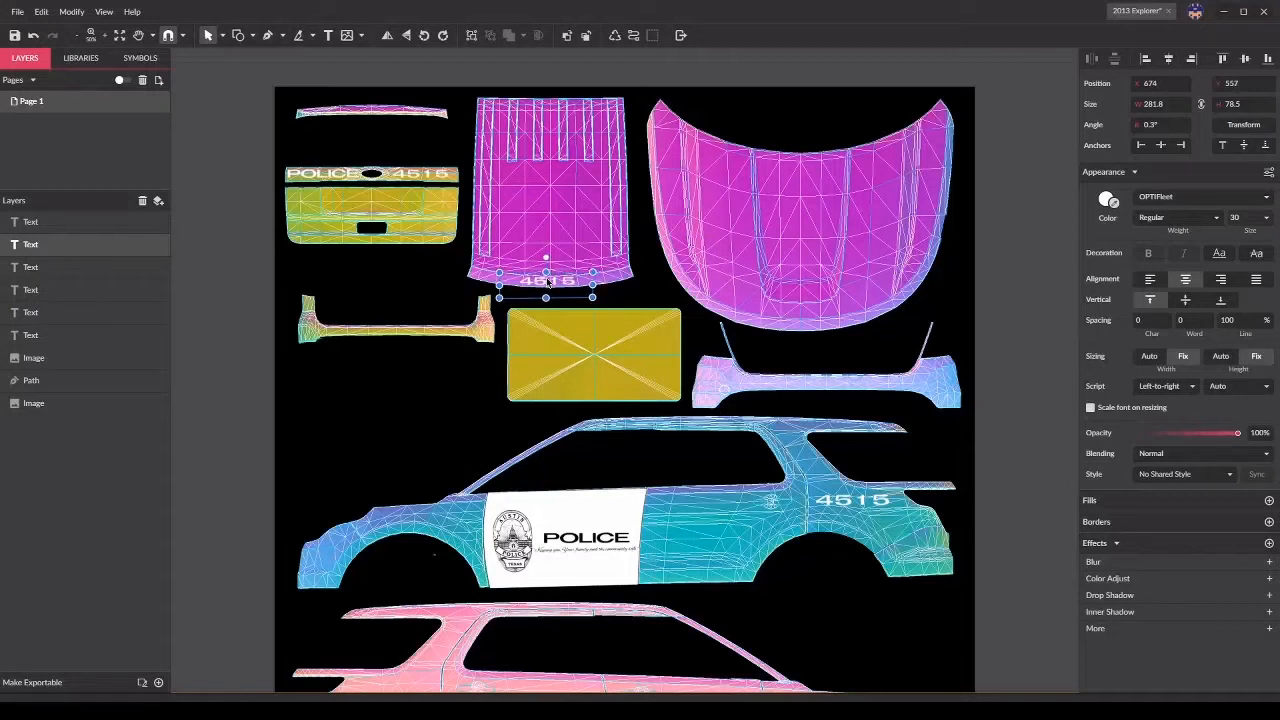
click(1038, 424)
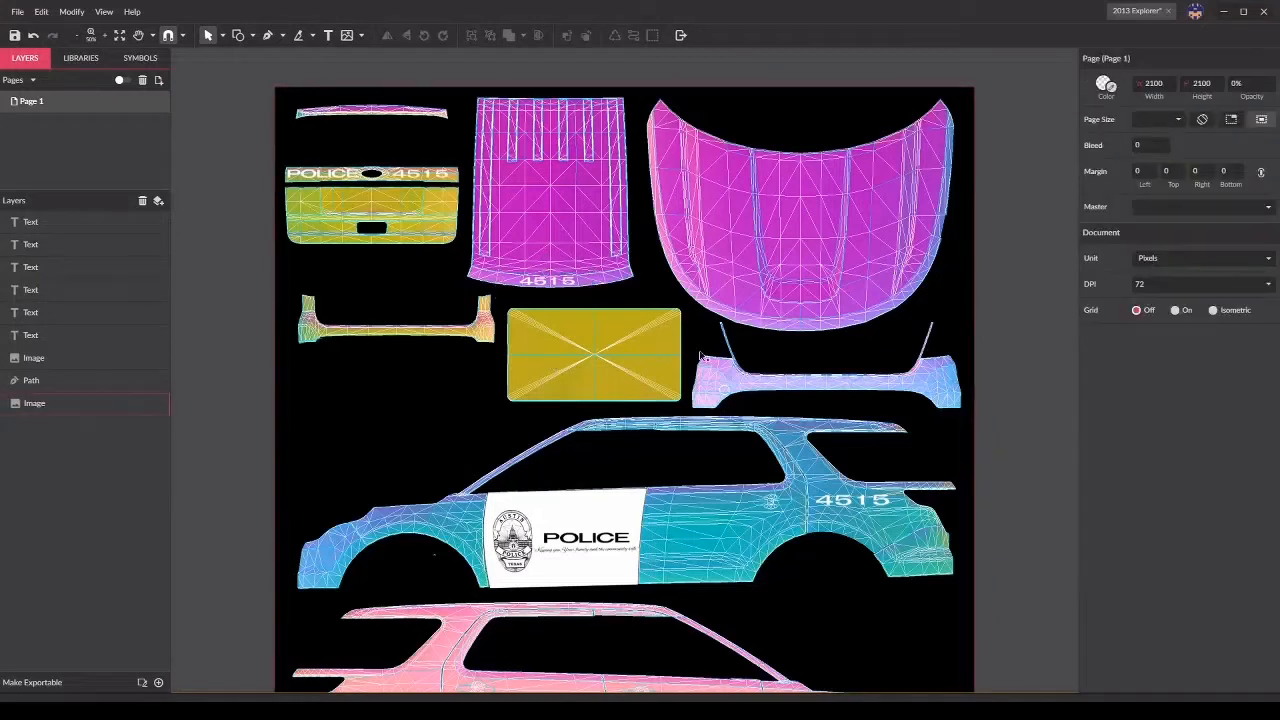
click(559, 284)
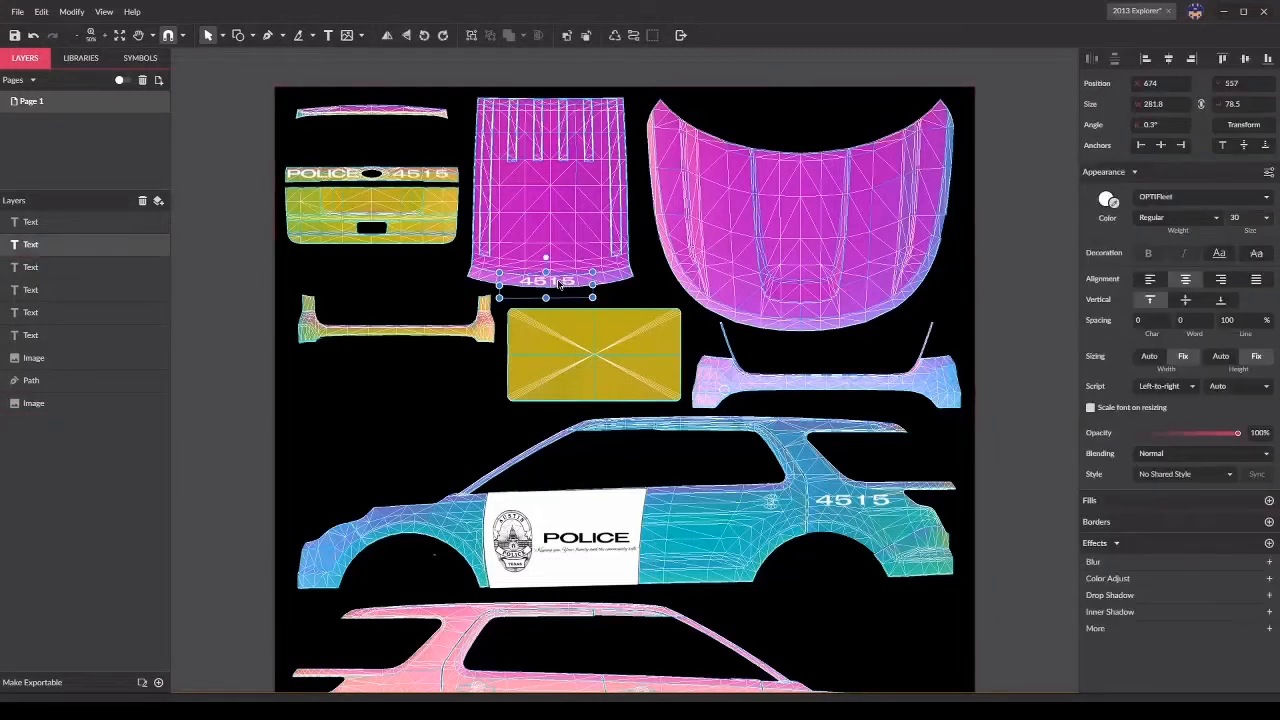
key(Down)
key(Right)
key(Right)
key(Right)
click(1060, 367)
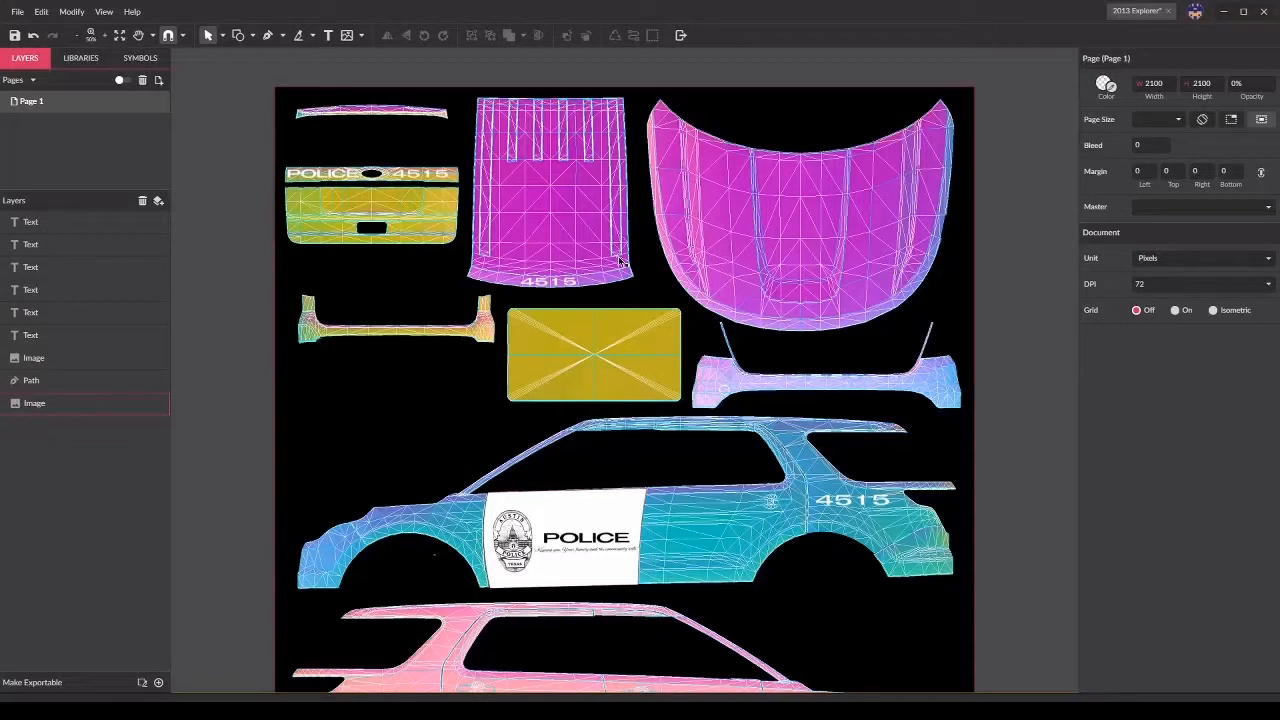
Step: Paste the Texas license plate image over the yellow rectangular panel and enlarge it to about 586.7 × 296.7 px
key(ctrl+v)
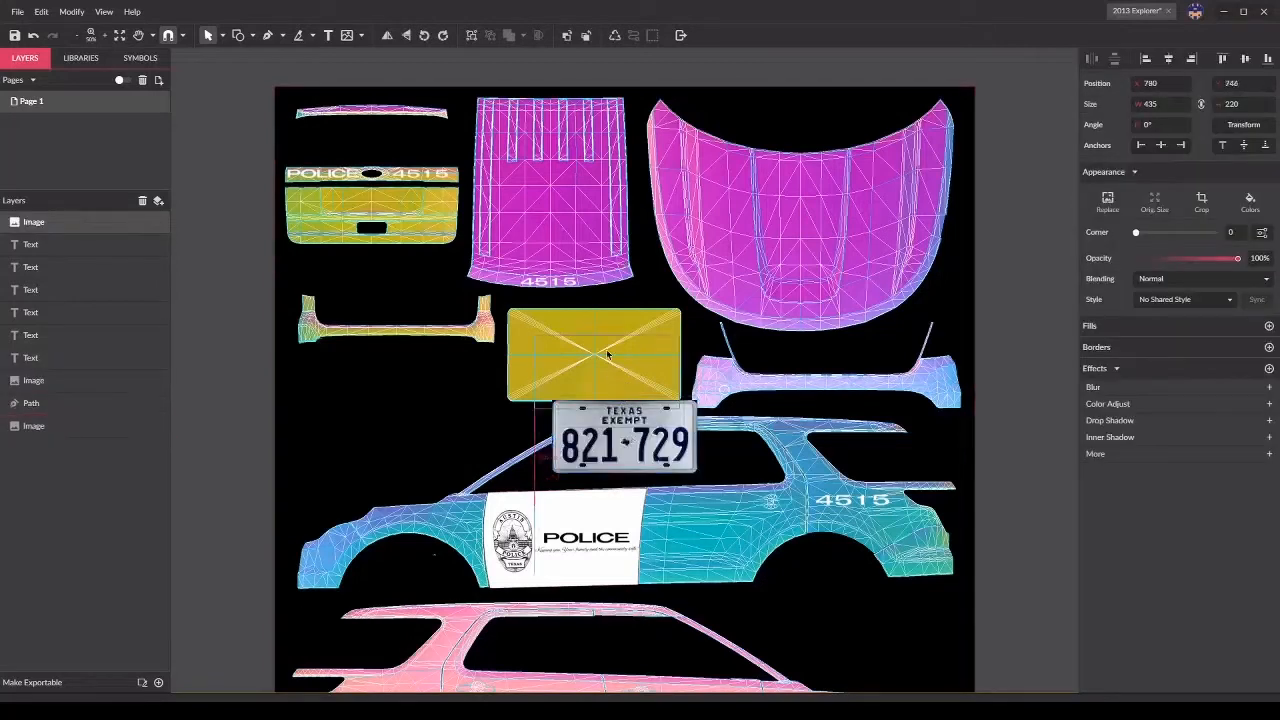
drag(607, 354, 600, 355)
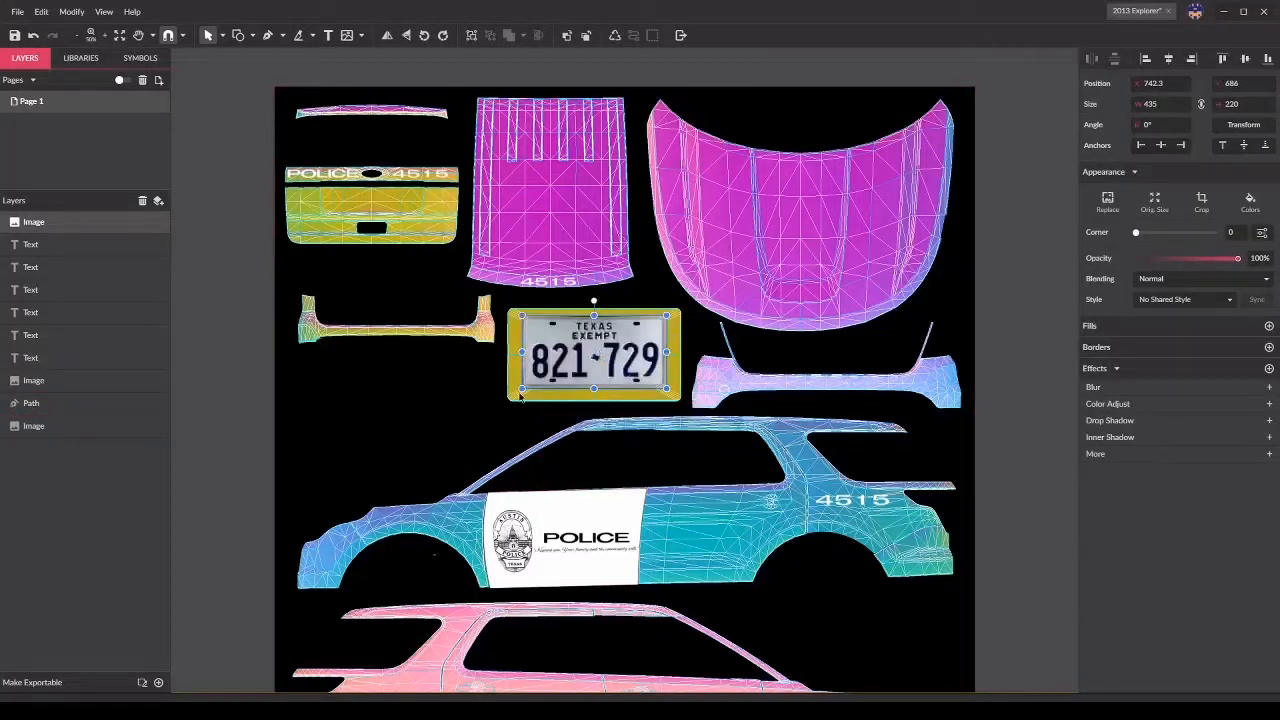
drag(524, 388, 506, 396)
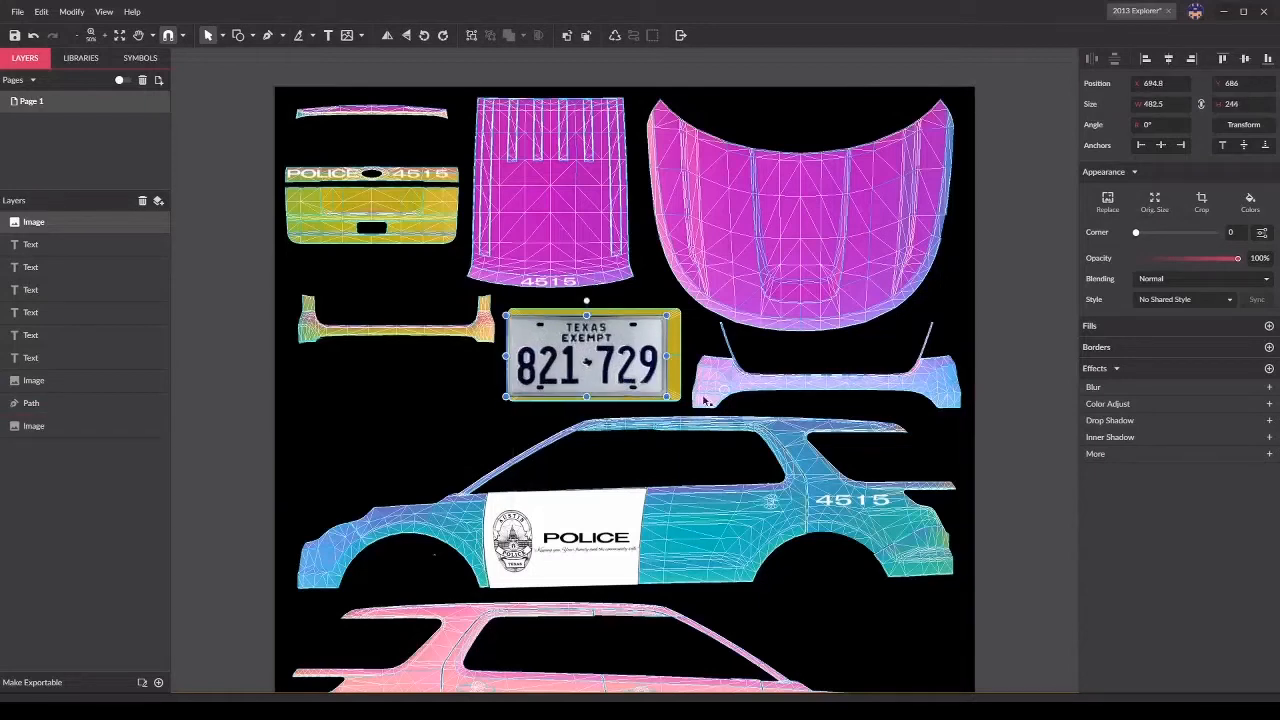
drag(667, 396, 684, 405)
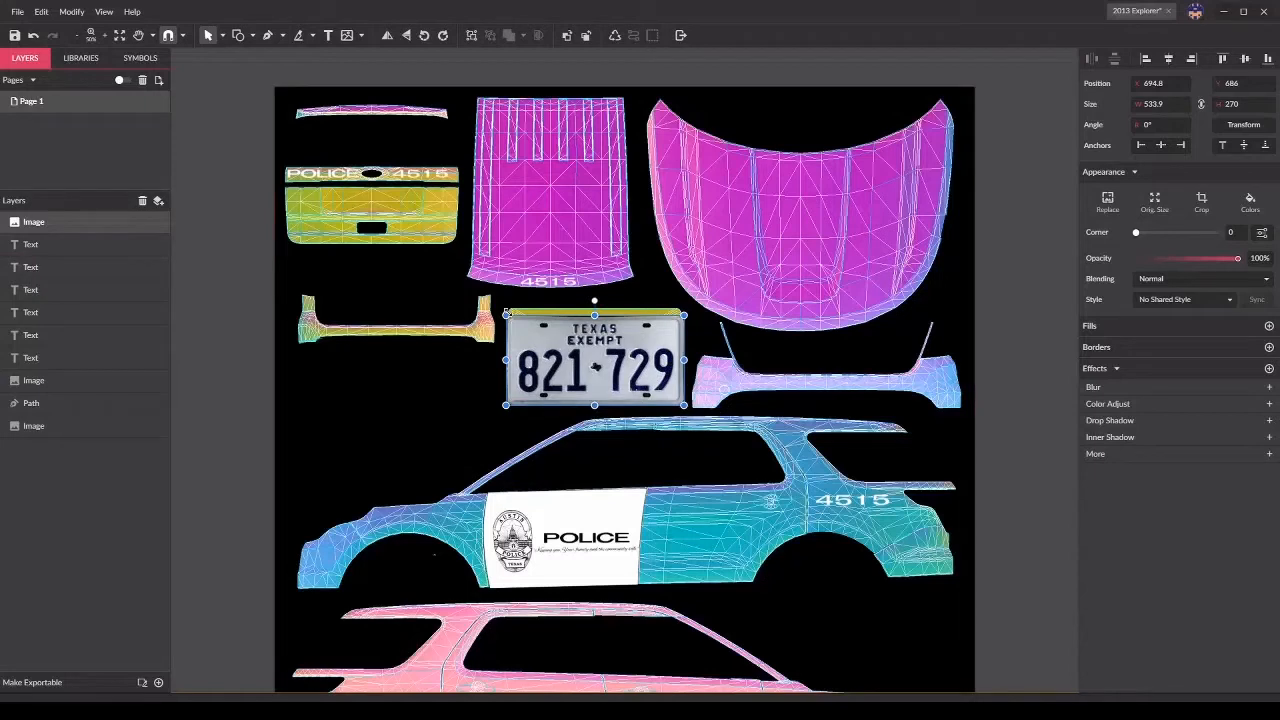
drag(506, 314, 490, 307)
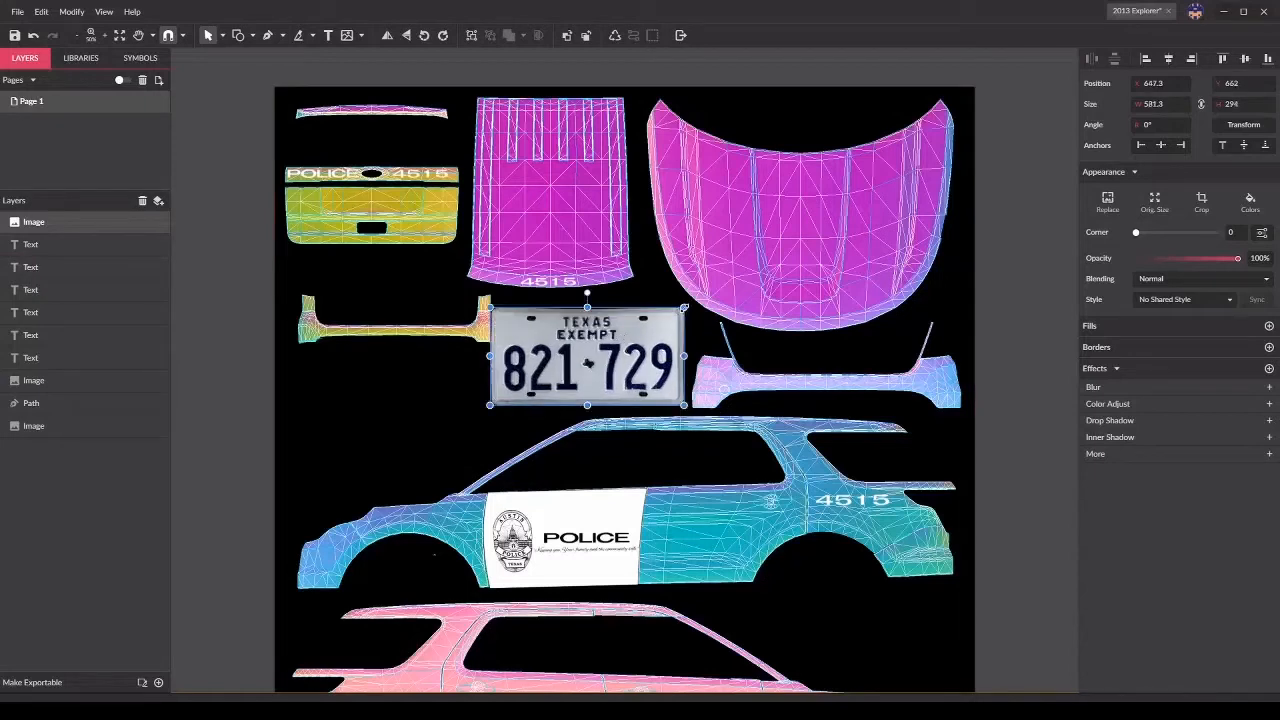
drag(684, 307, 686, 305)
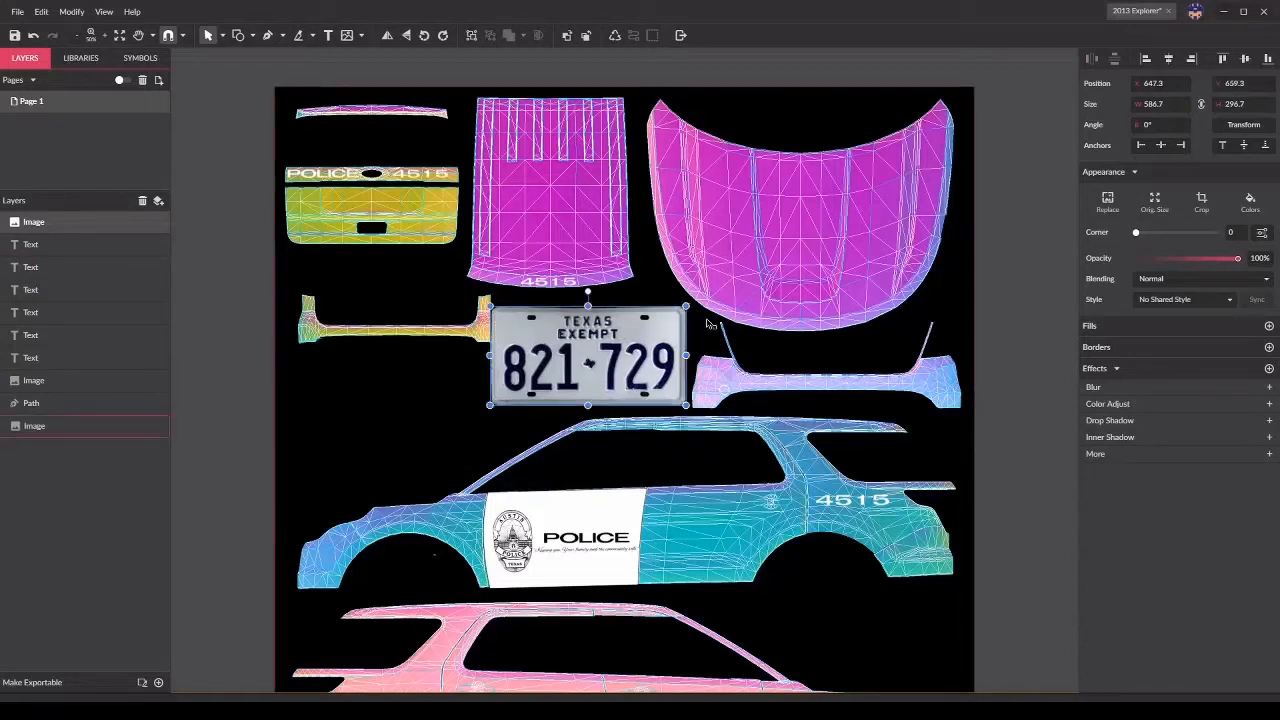
Step: Shift the license plate image right to X 655.3 to centre it over the yellow panel
key(Right)
key(Right)
key(Right)
key(Right)
key(Right)
key(Right)
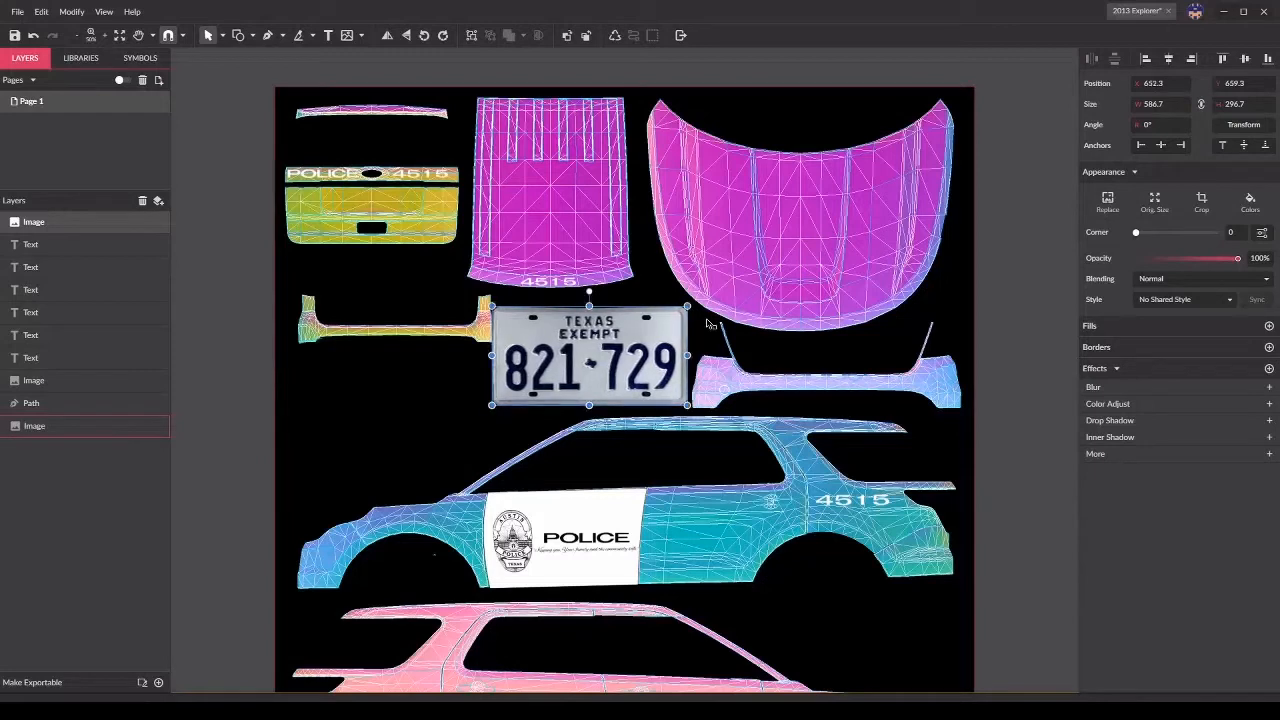
key(Right)
key(Right)
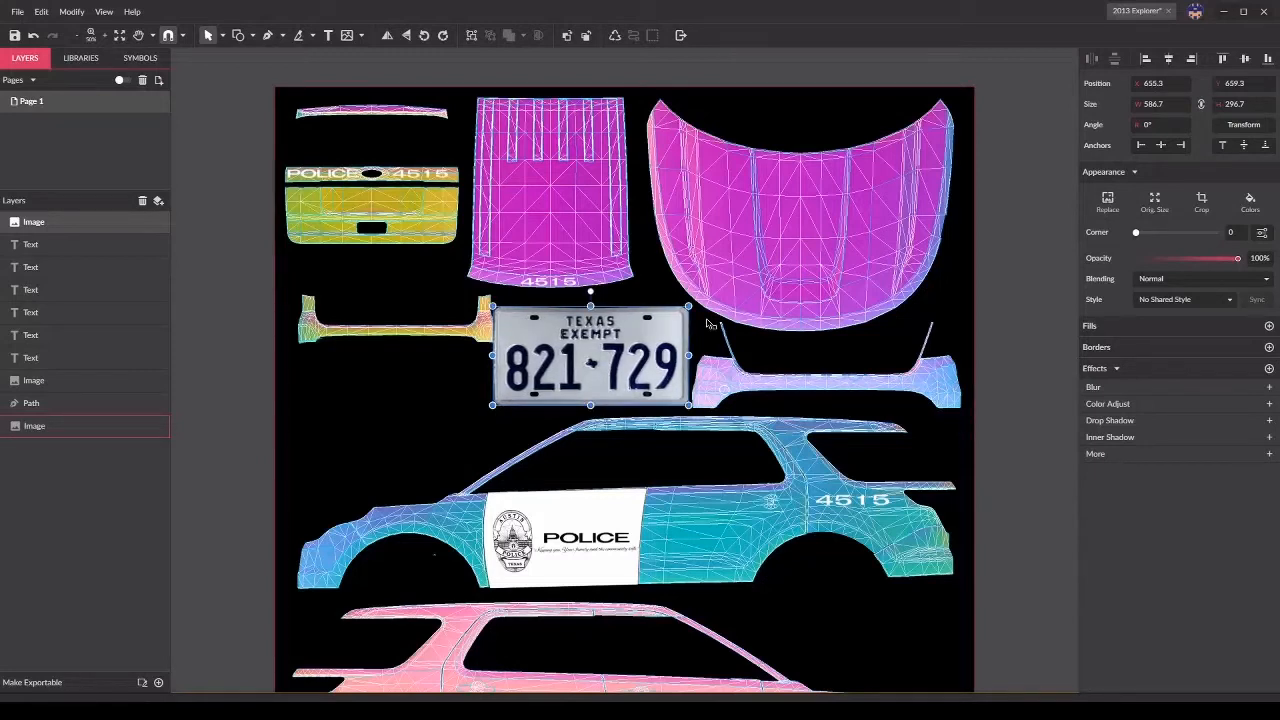
click(1034, 323)
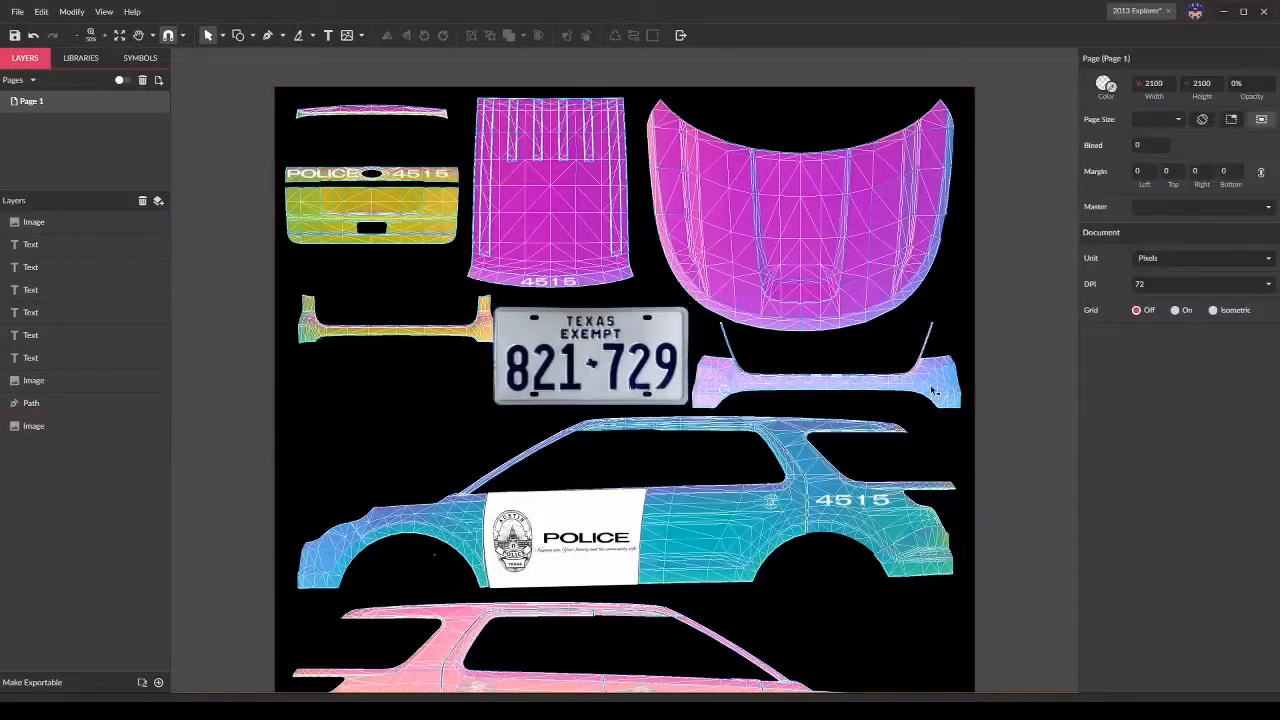
Step: Lower the license plate image's opacity to 21% and align it with the yellow panel beneath at X 662.3
click(562, 370)
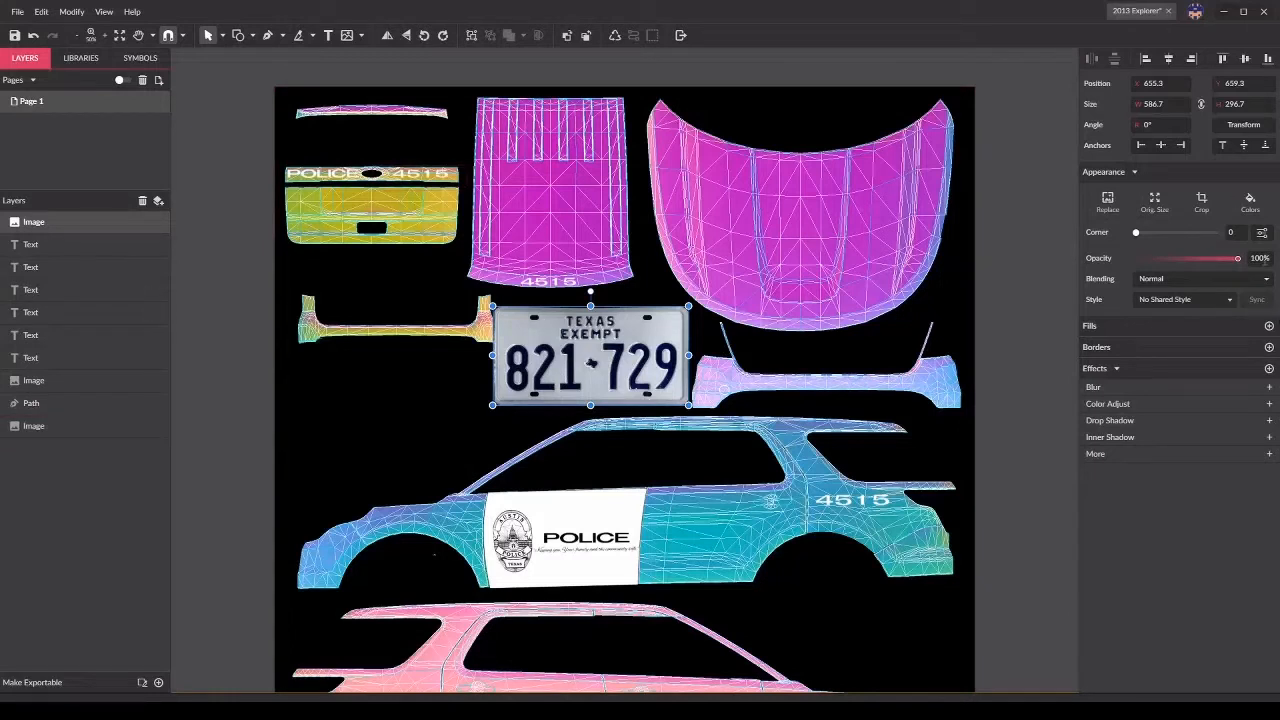
click(1138, 260)
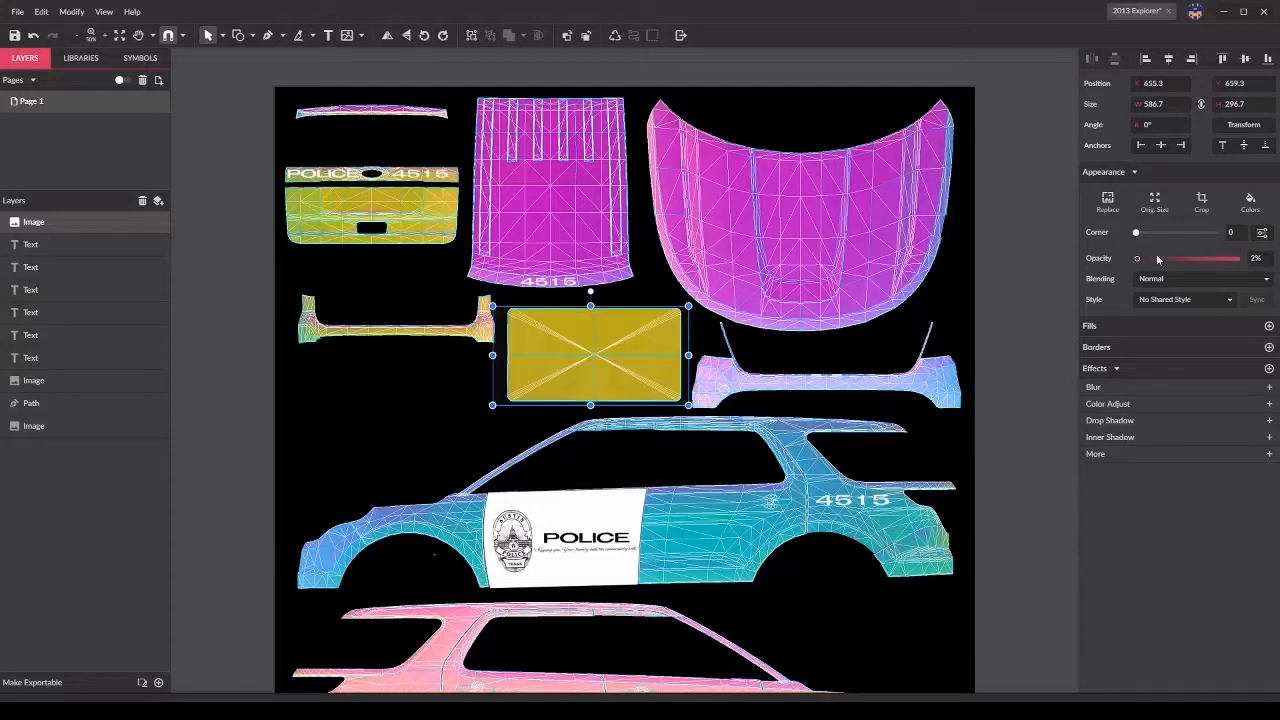
click(1236, 260)
click(1158, 258)
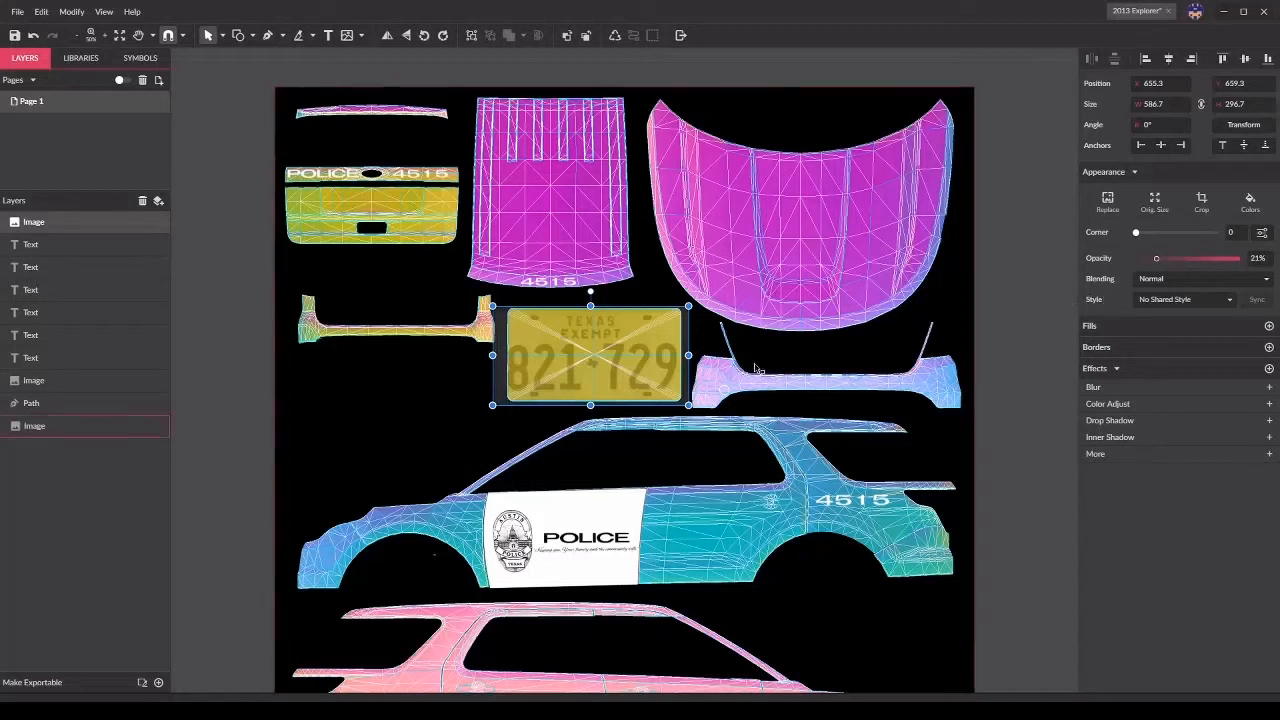
key(Right)
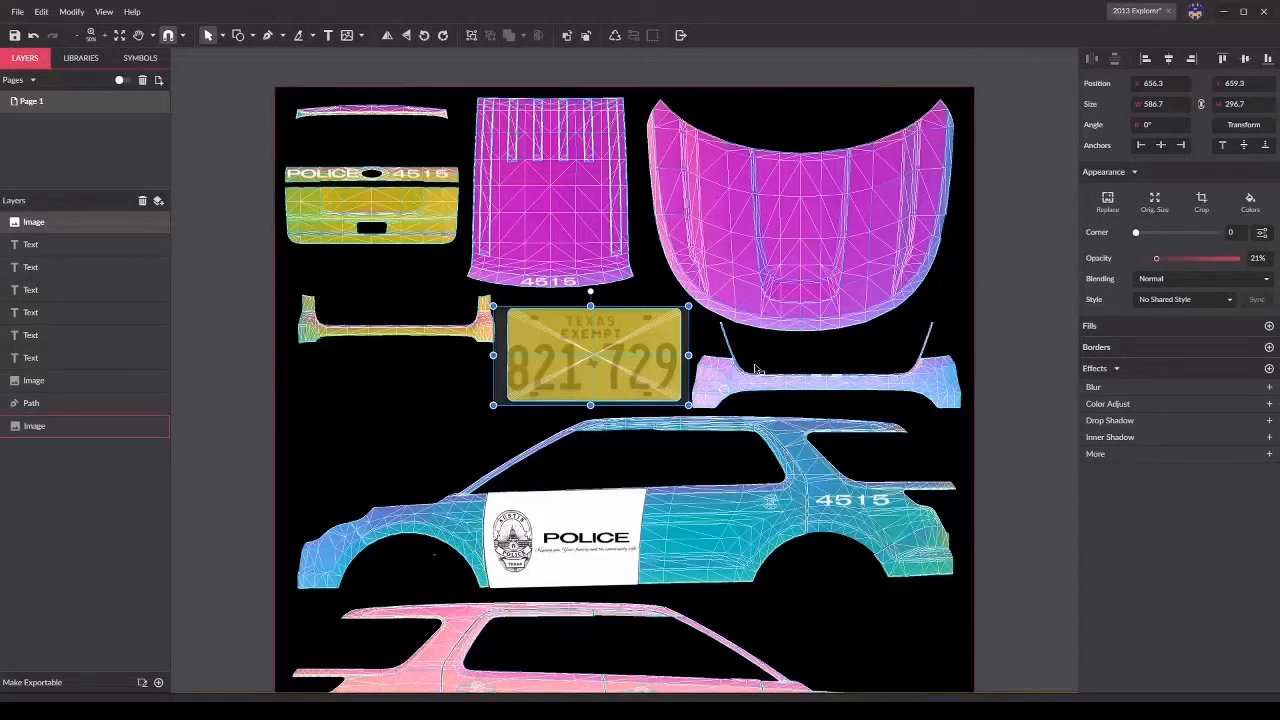
key(Right)
key(Right)
key(Right)
key(Right)
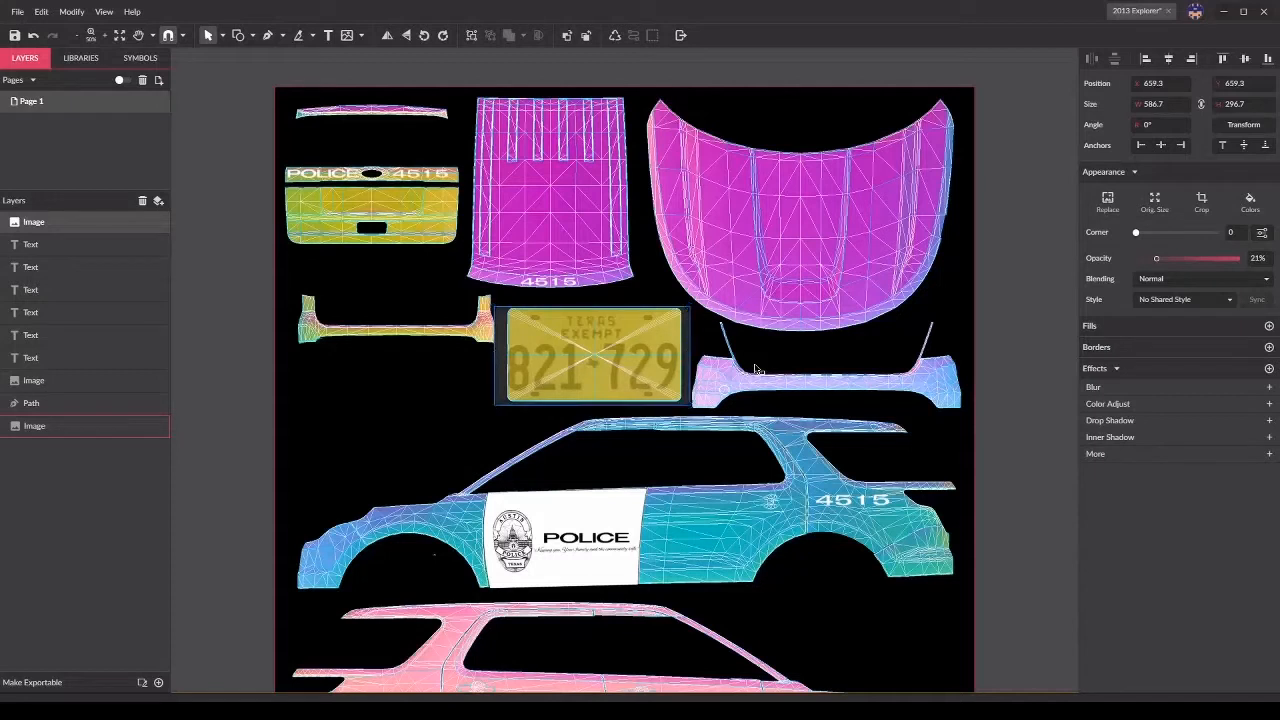
key(Right)
key(Right)
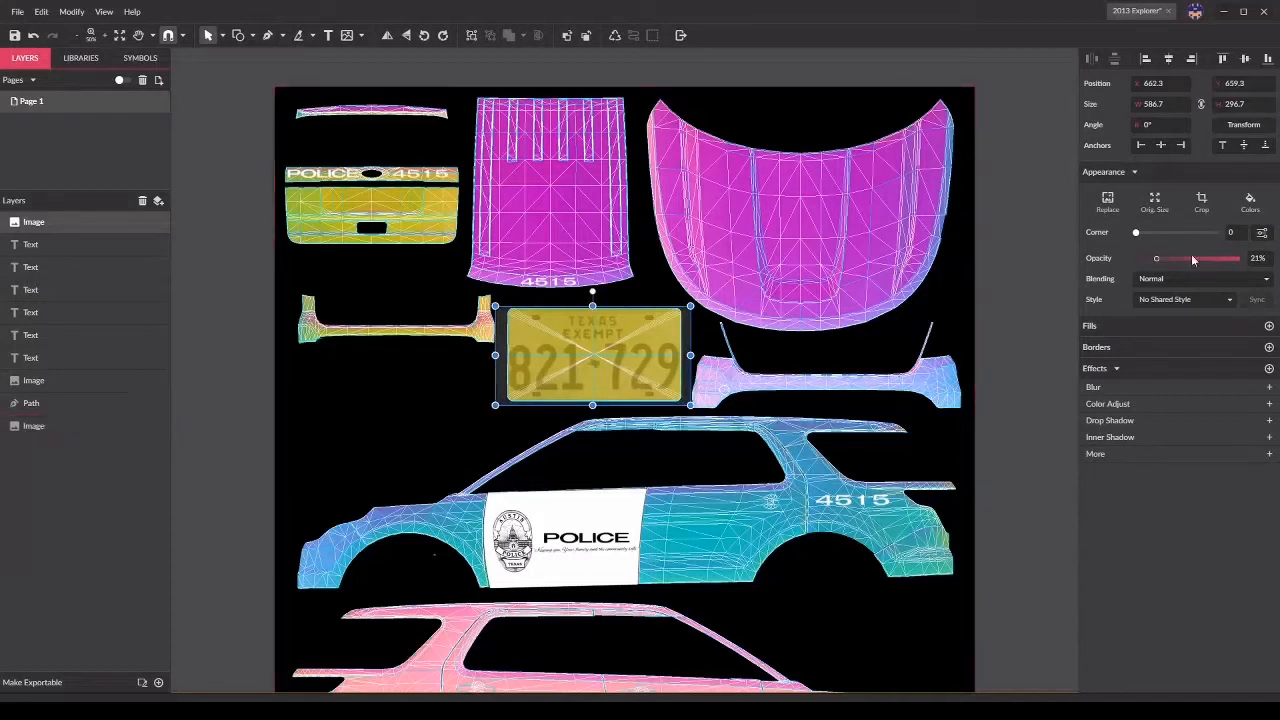
Step: Restore the license plate image's opacity to 100%
drag(1200, 262, 1249, 258)
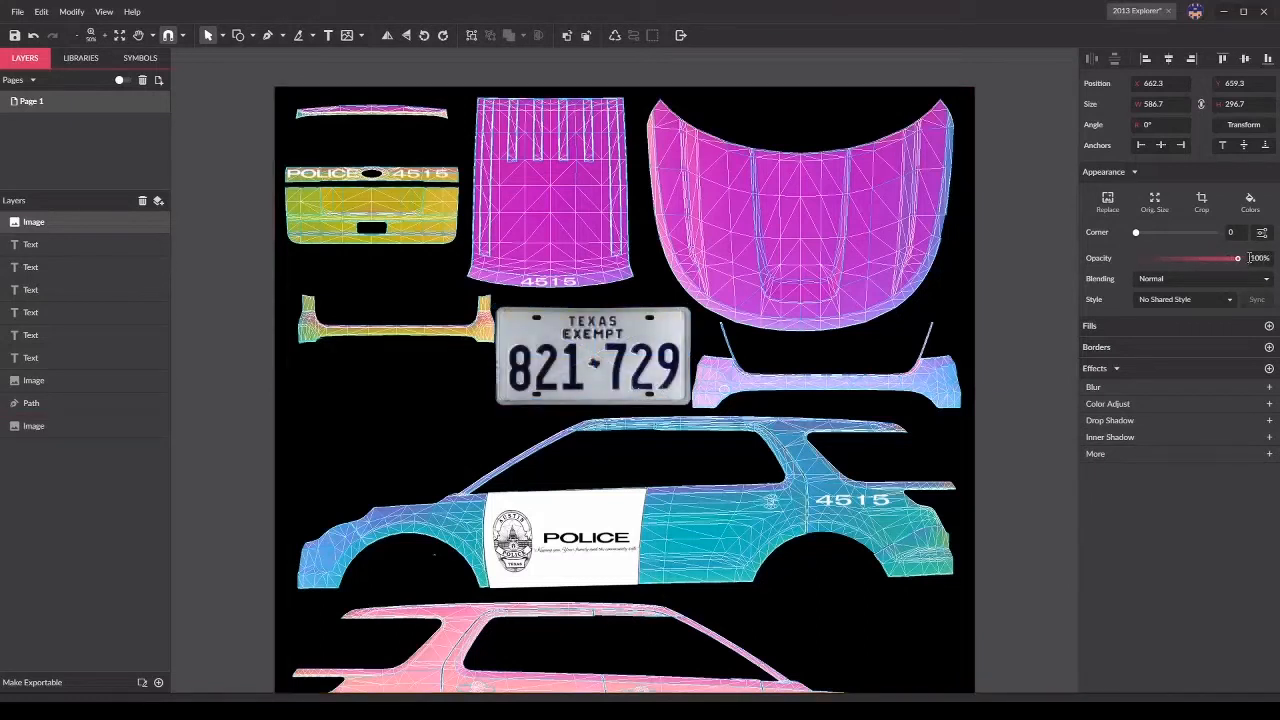
click(1054, 356)
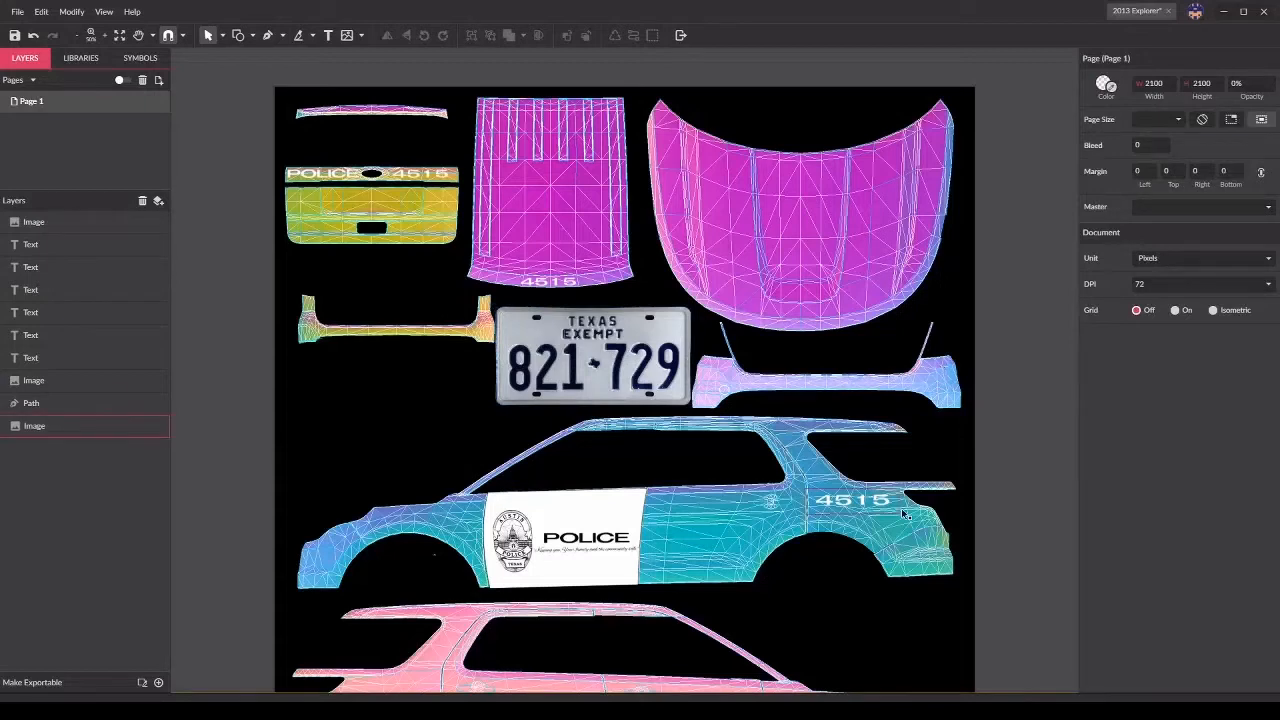
scroll(900, 514, down, 3)
scroll(752, 511, up, 1)
scroll(752, 511, up, 1)
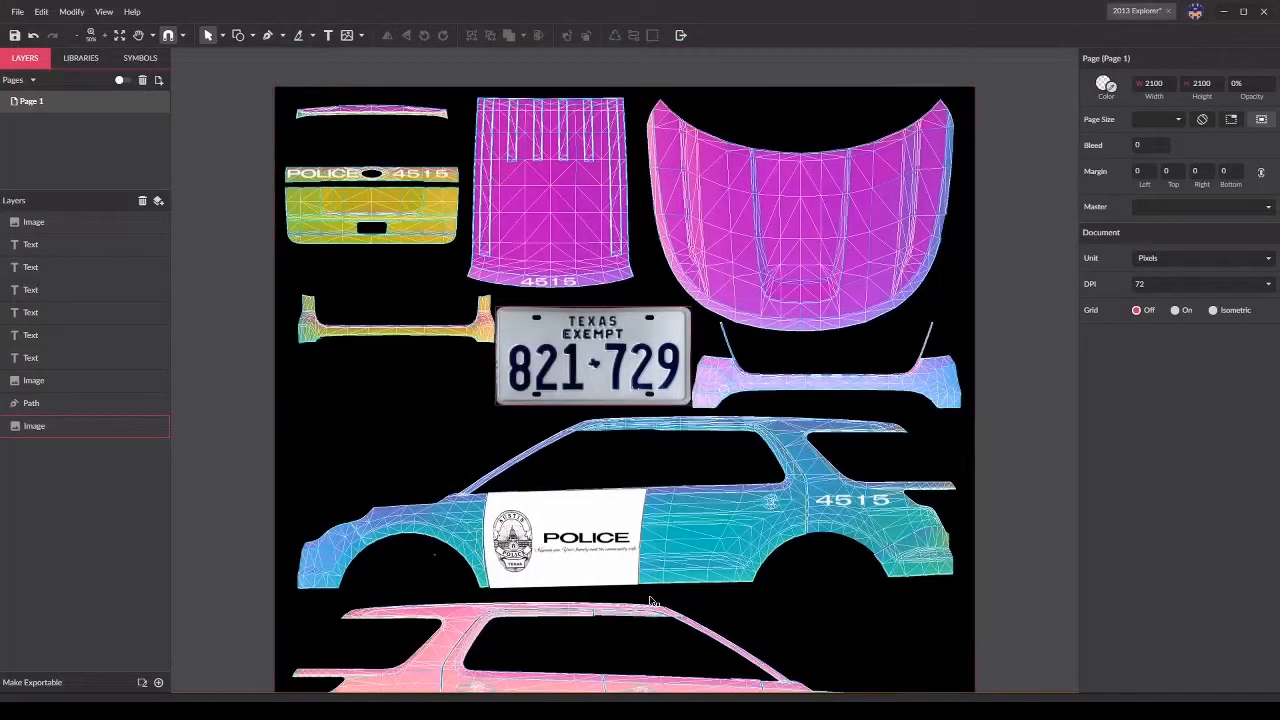
Step: Draw a white rectangle about 498 × 510 px over the roof panel, leaving its curved rear strip uncovered
click(238, 35)
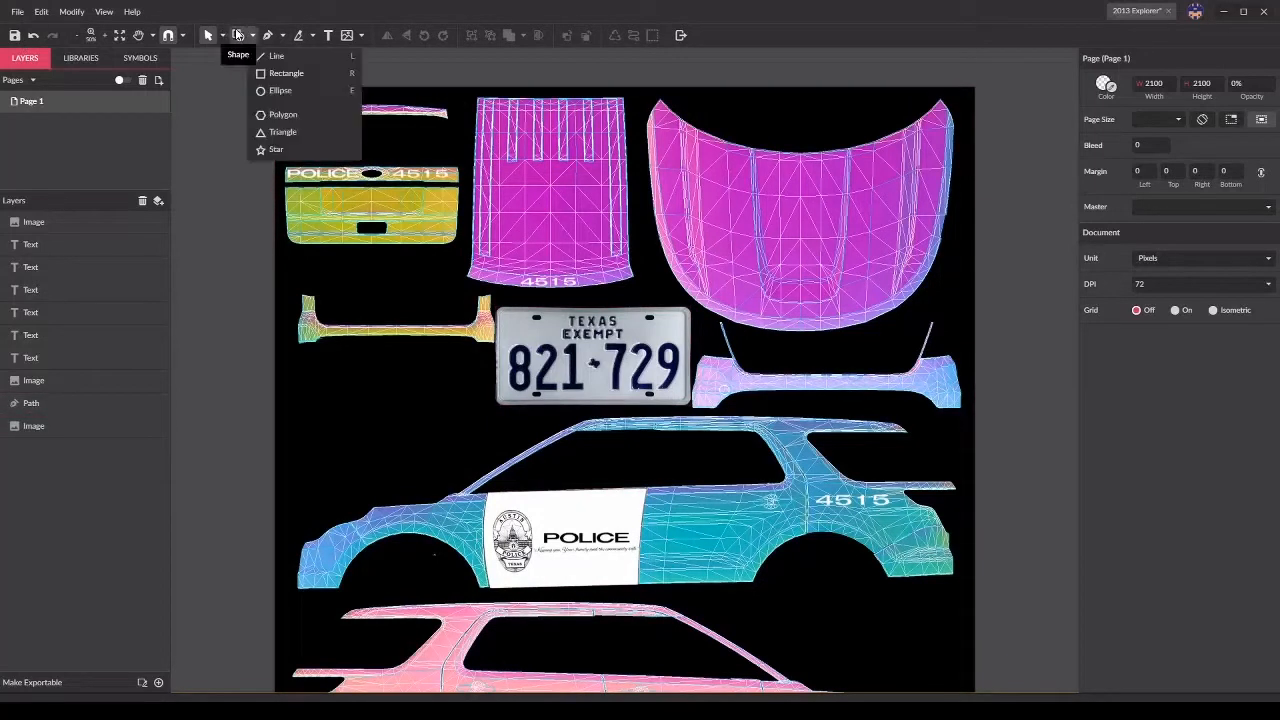
click(289, 72)
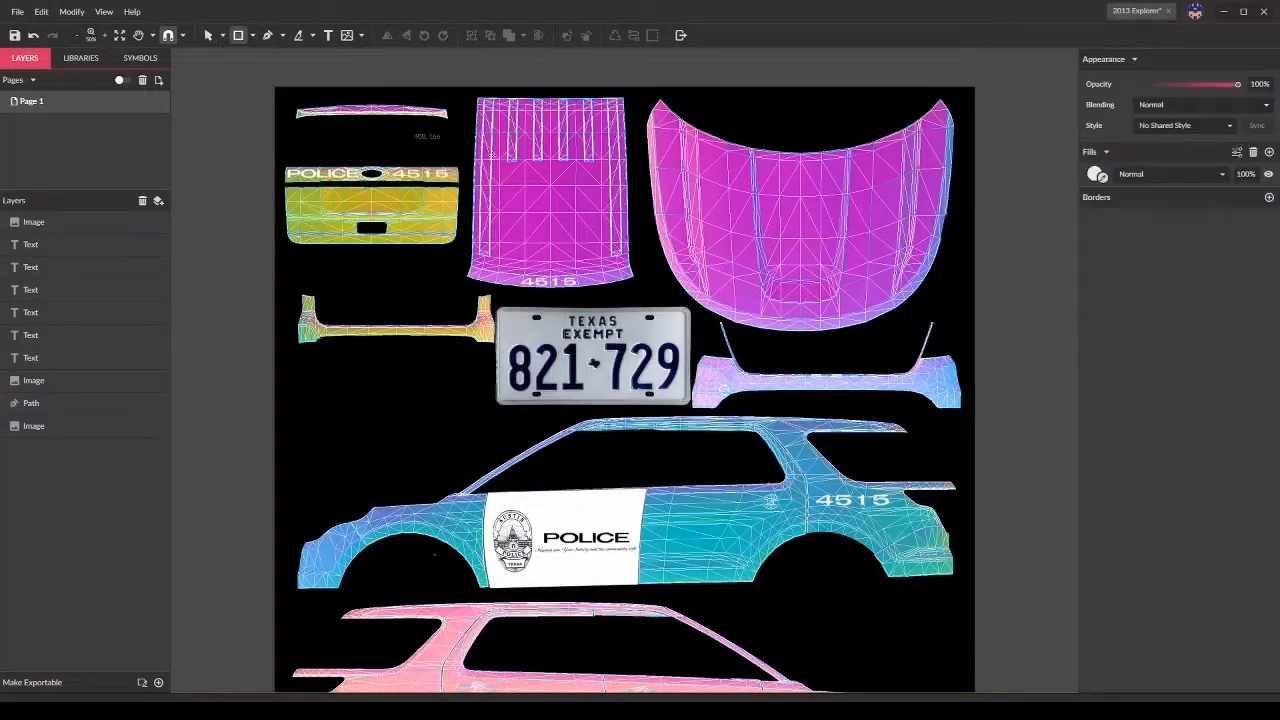
mouse_move(467, 92)
mouse_down()
mouse_move(498, 198)
mouse_move(590, 262)
mouse_move(634, 263)
mouse_up()
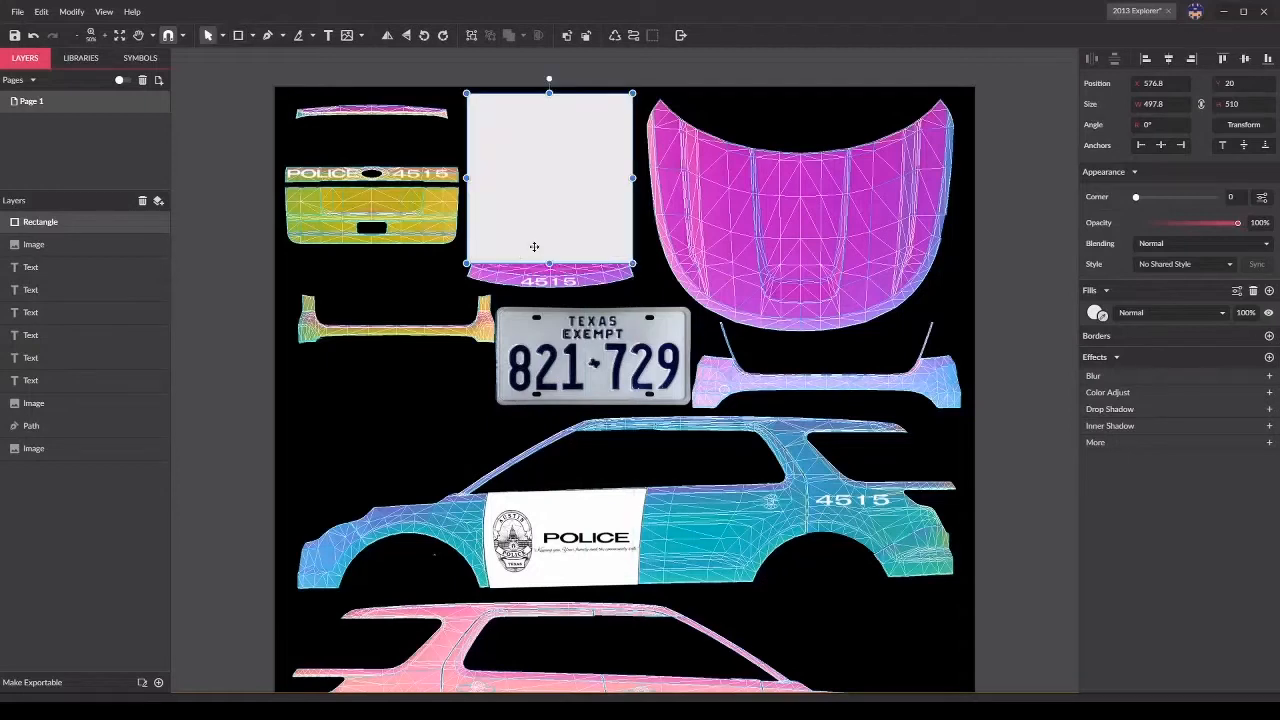
click(216, 409)
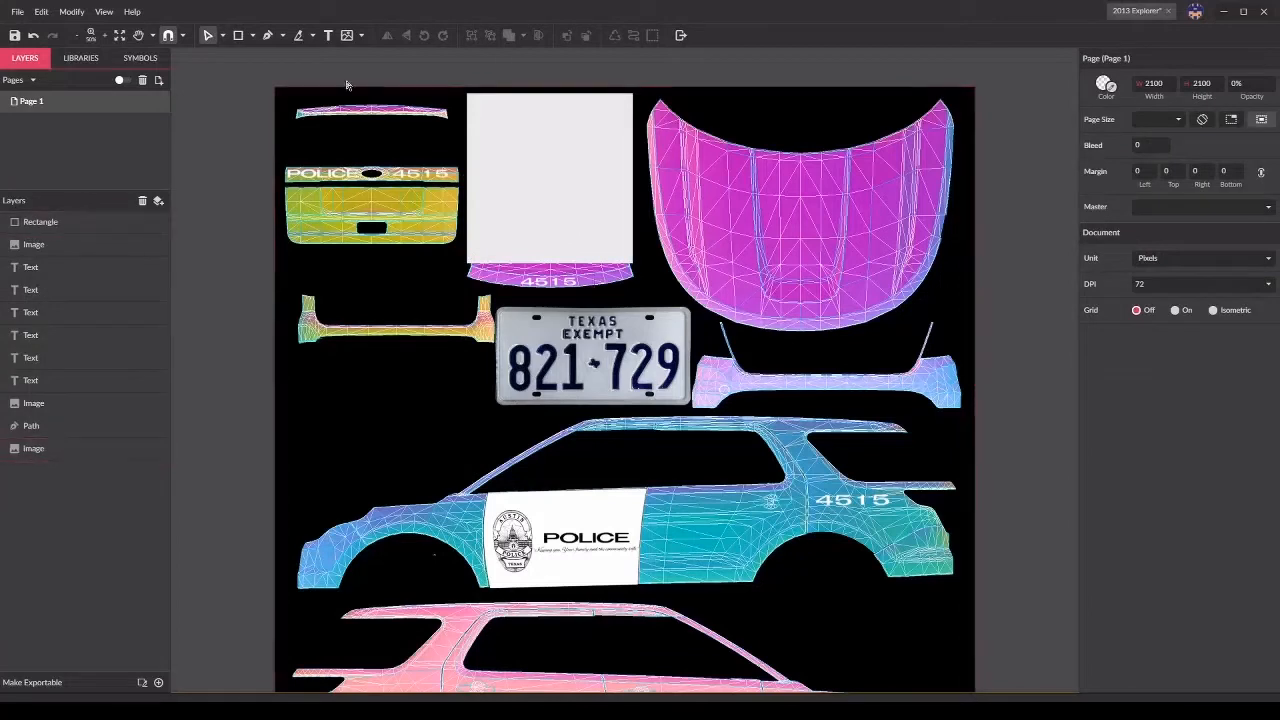
click(267, 35)
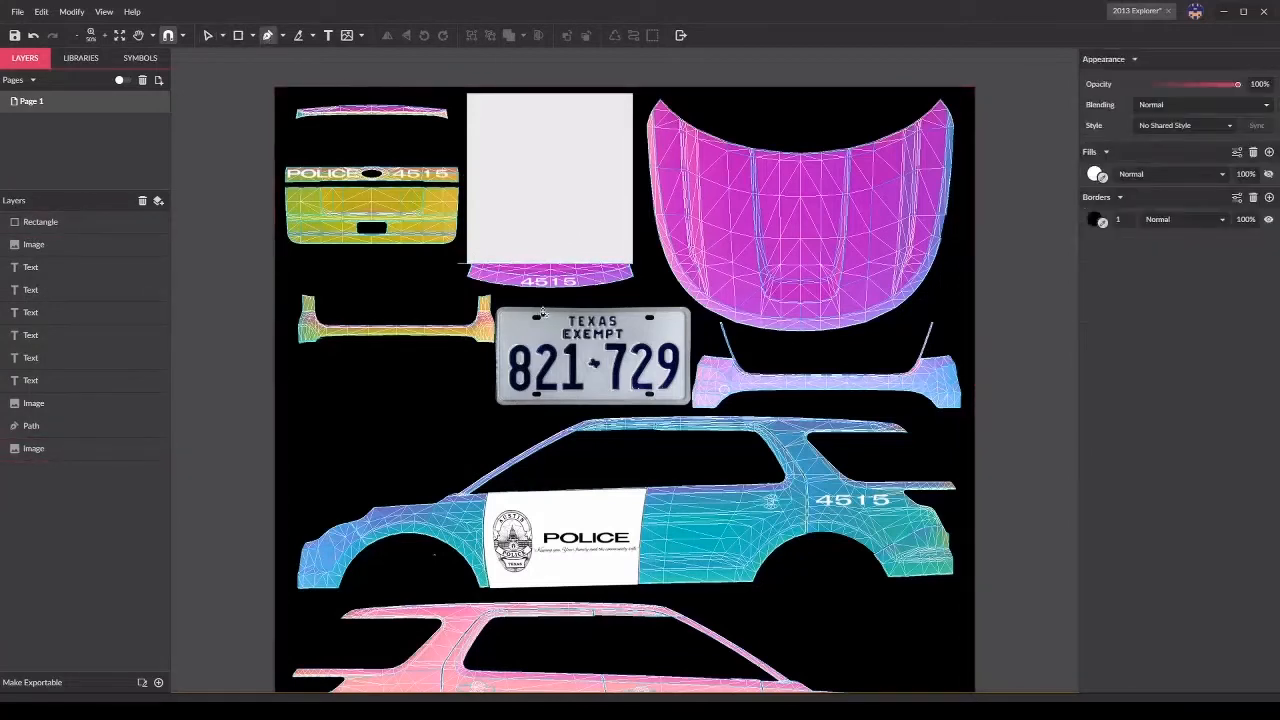
click(465, 257)
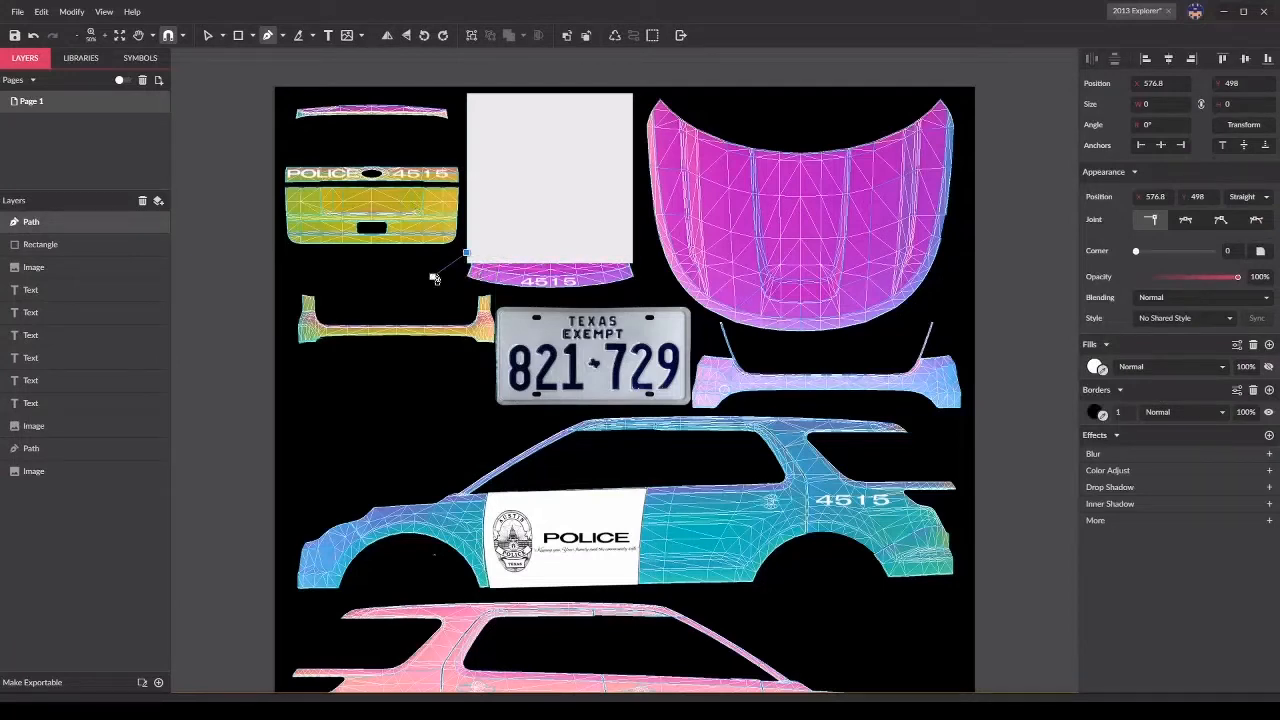
click(439, 276)
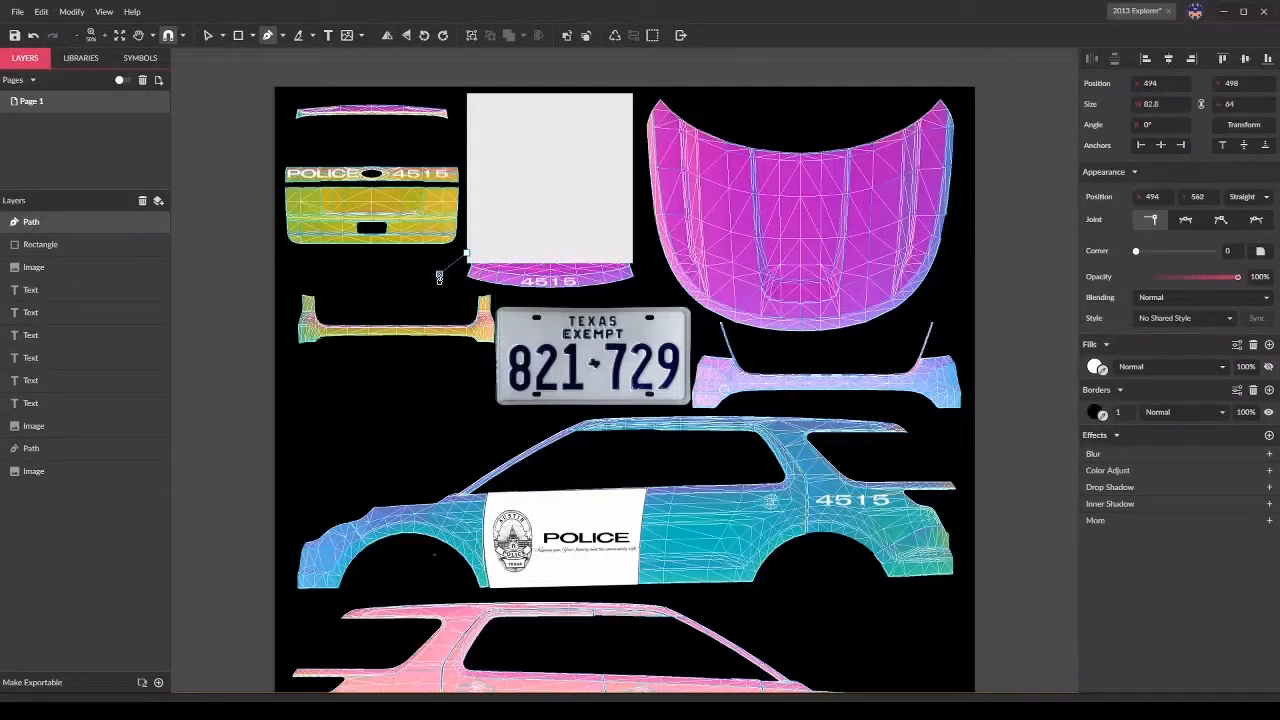
double_click(224, 291)
click(208, 38)
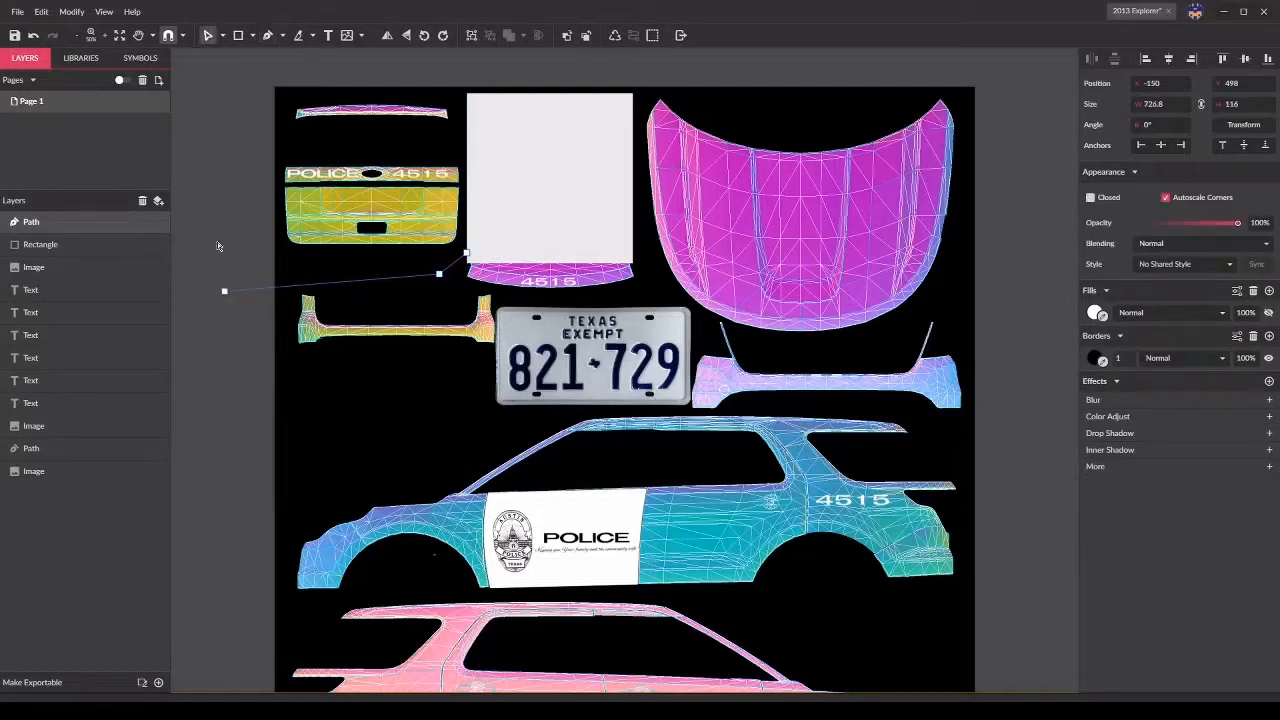
click(248, 296)
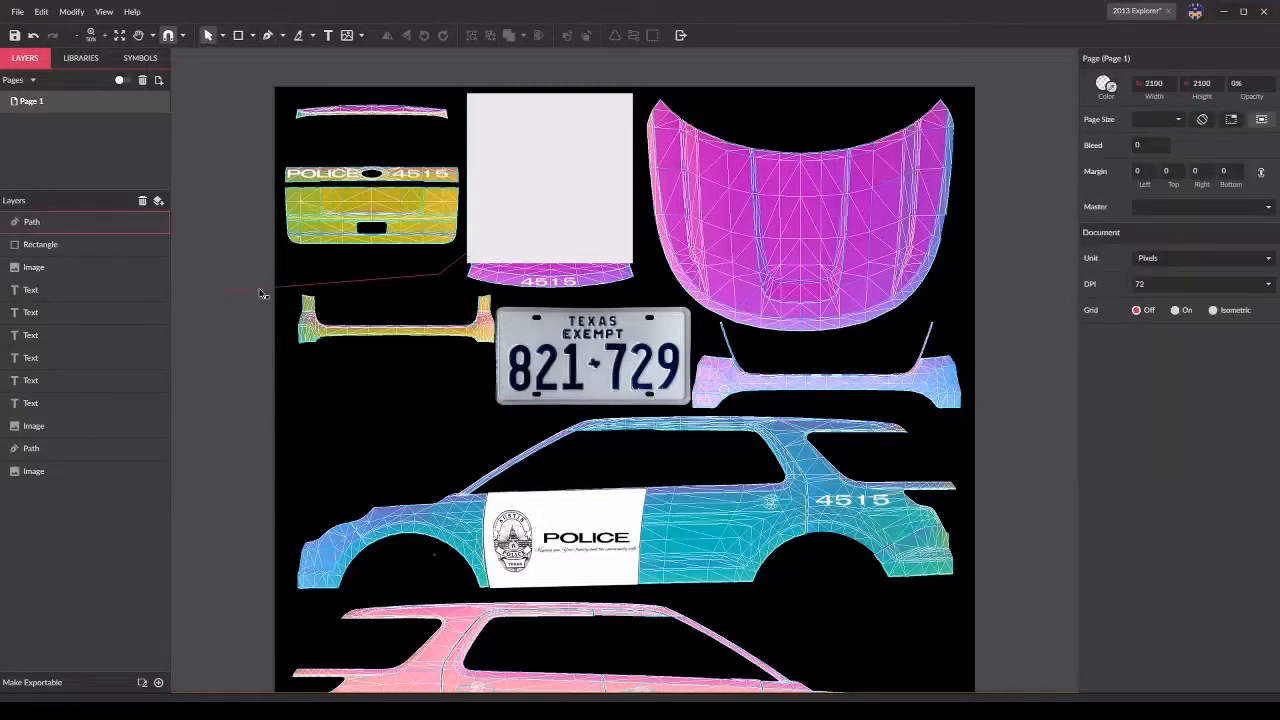
click(259, 293)
key(Delete)
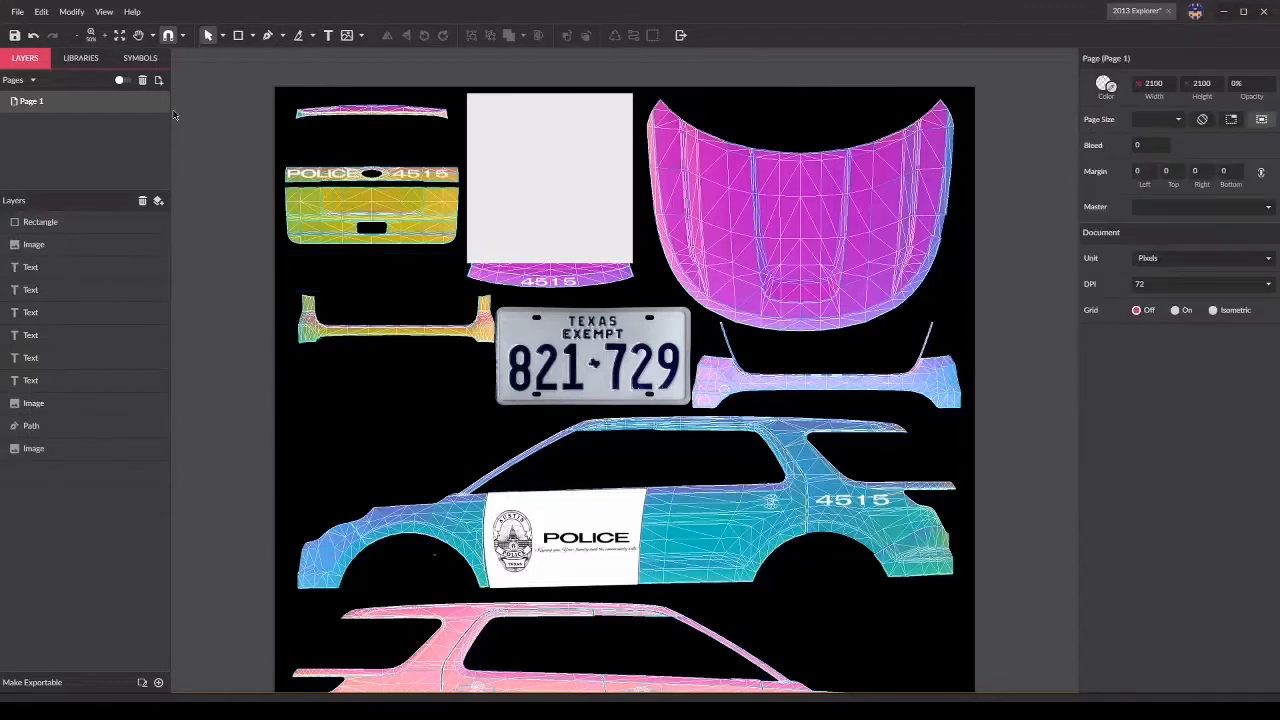
Step: Draw a closed four-point Pen path about 489 × 27 px across the white roof rectangle's rear edge, just above the 4515 number
click(105, 38)
click(105, 38)
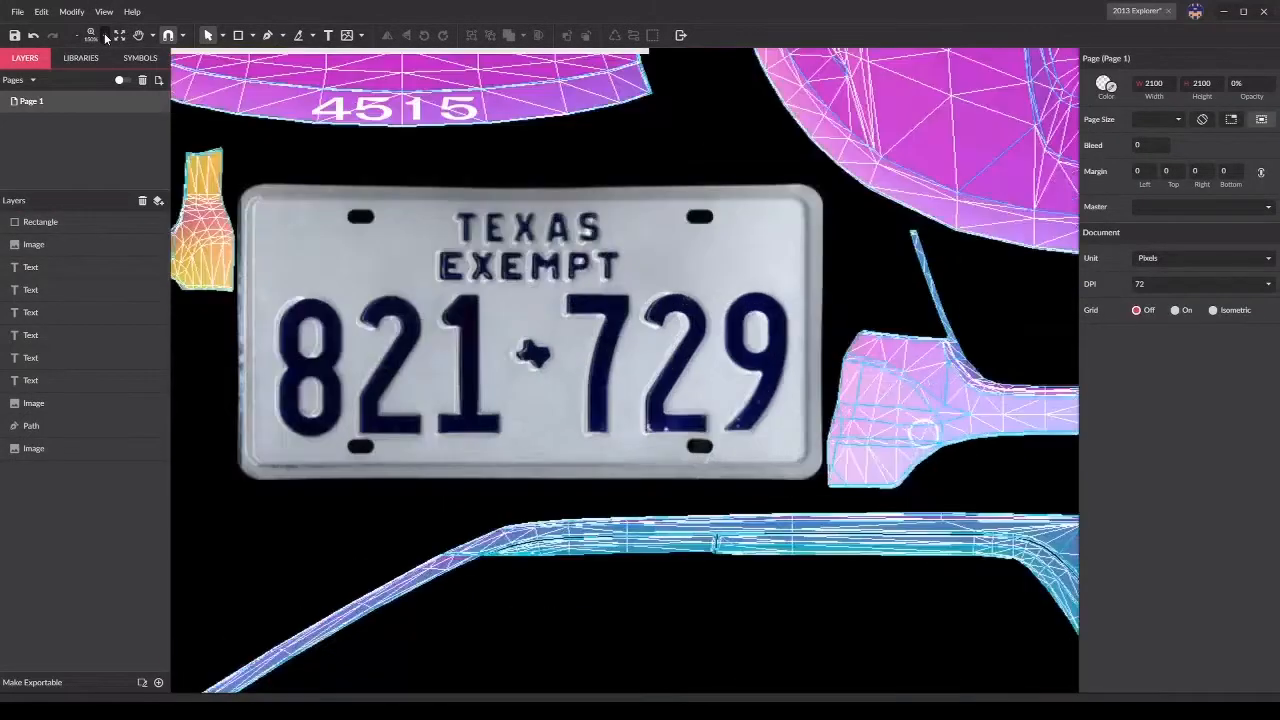
click(105, 38)
click(73, 38)
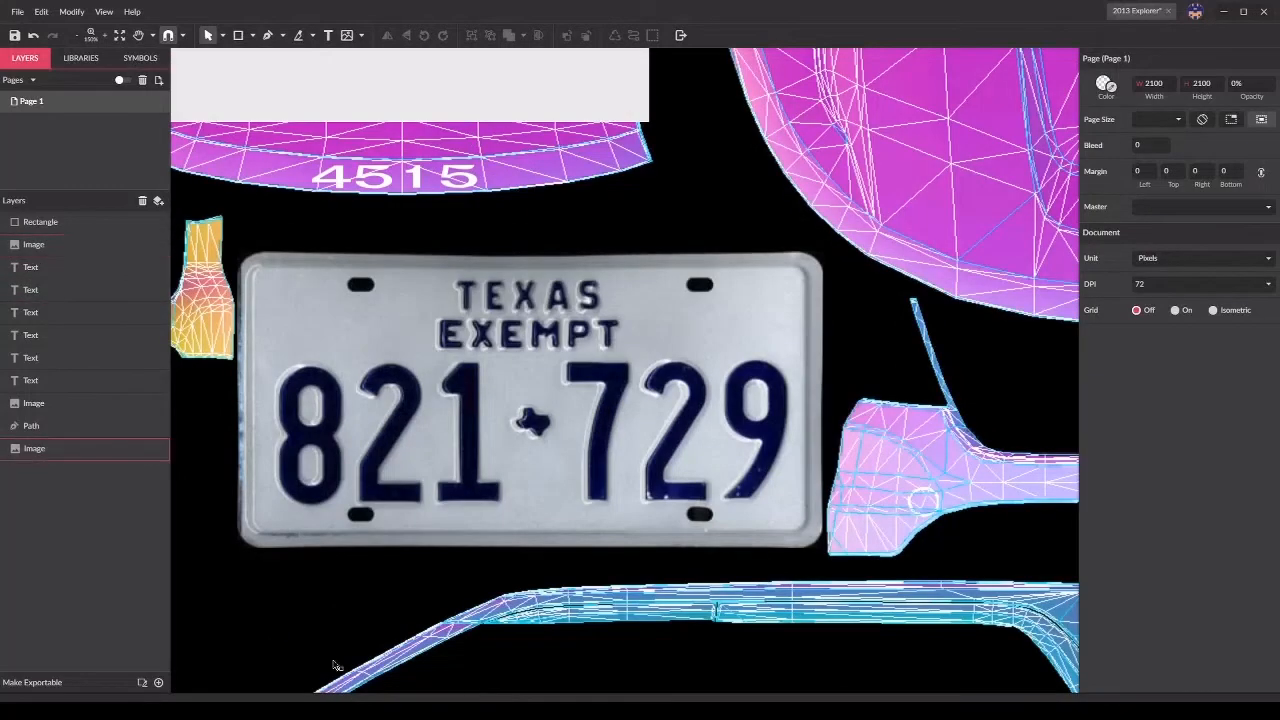
click(76, 37)
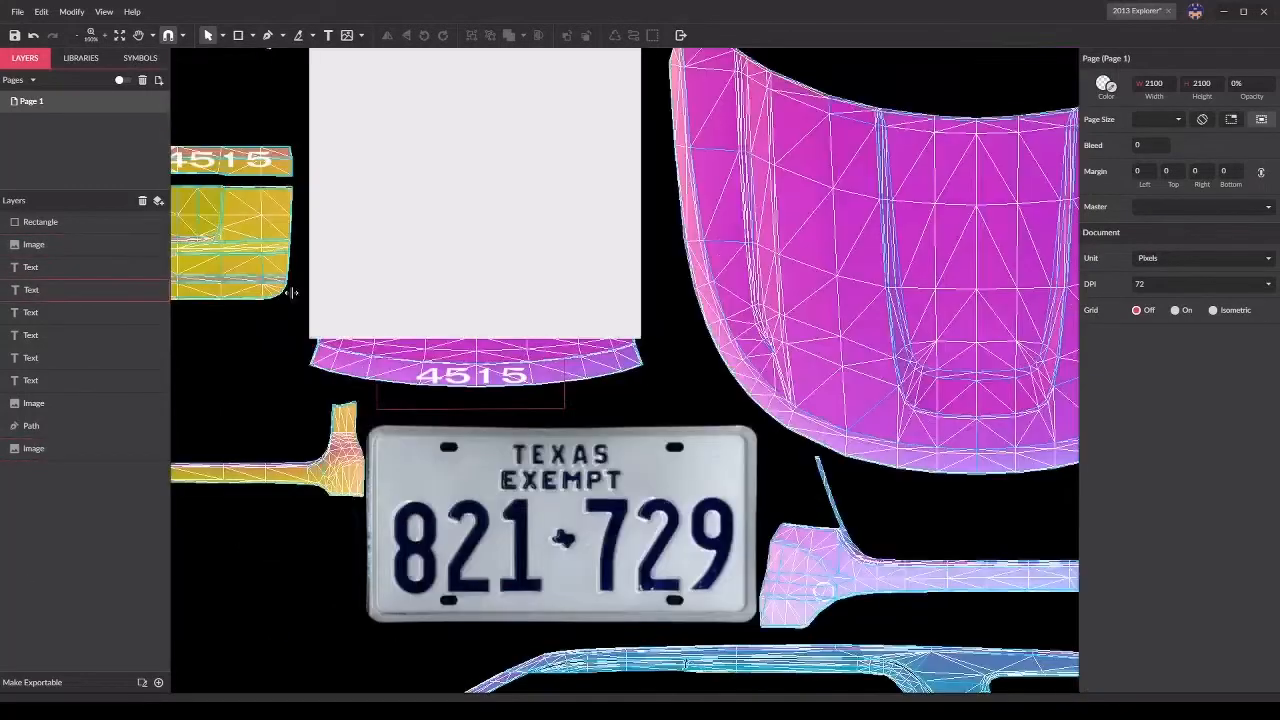
click(267, 35)
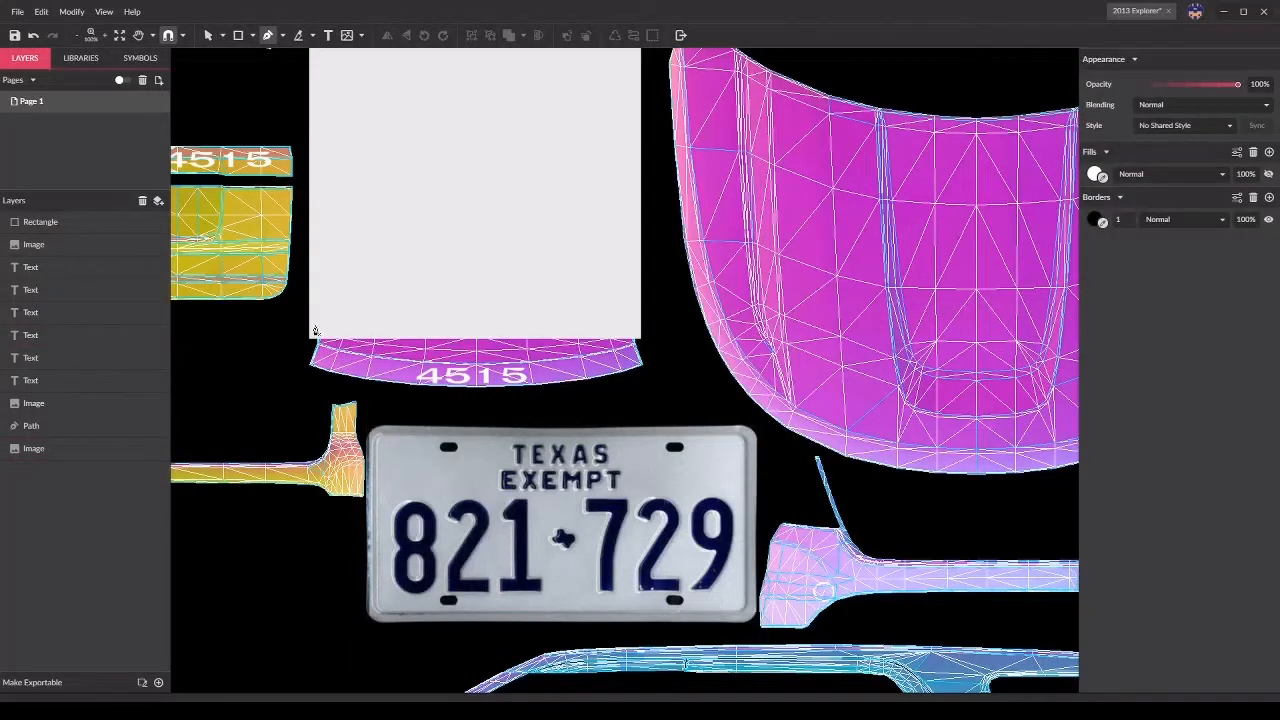
click(315, 328)
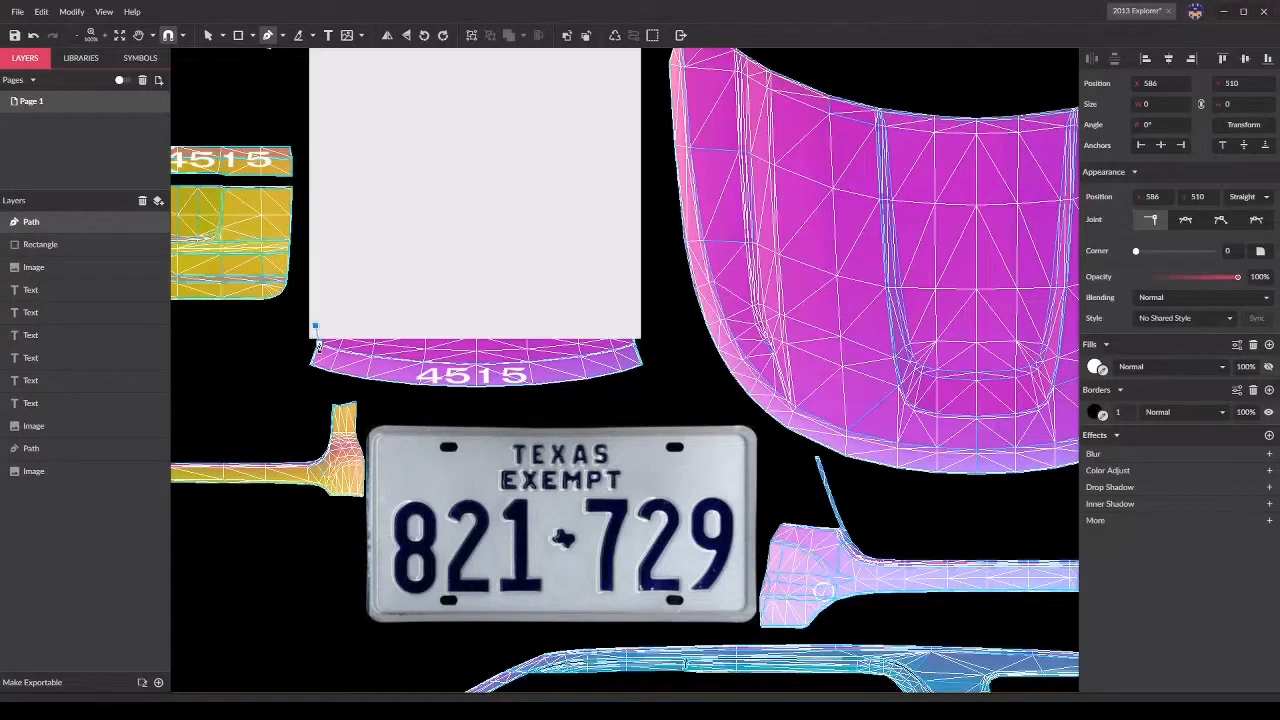
click(602, 339)
click(635, 344)
click(640, 326)
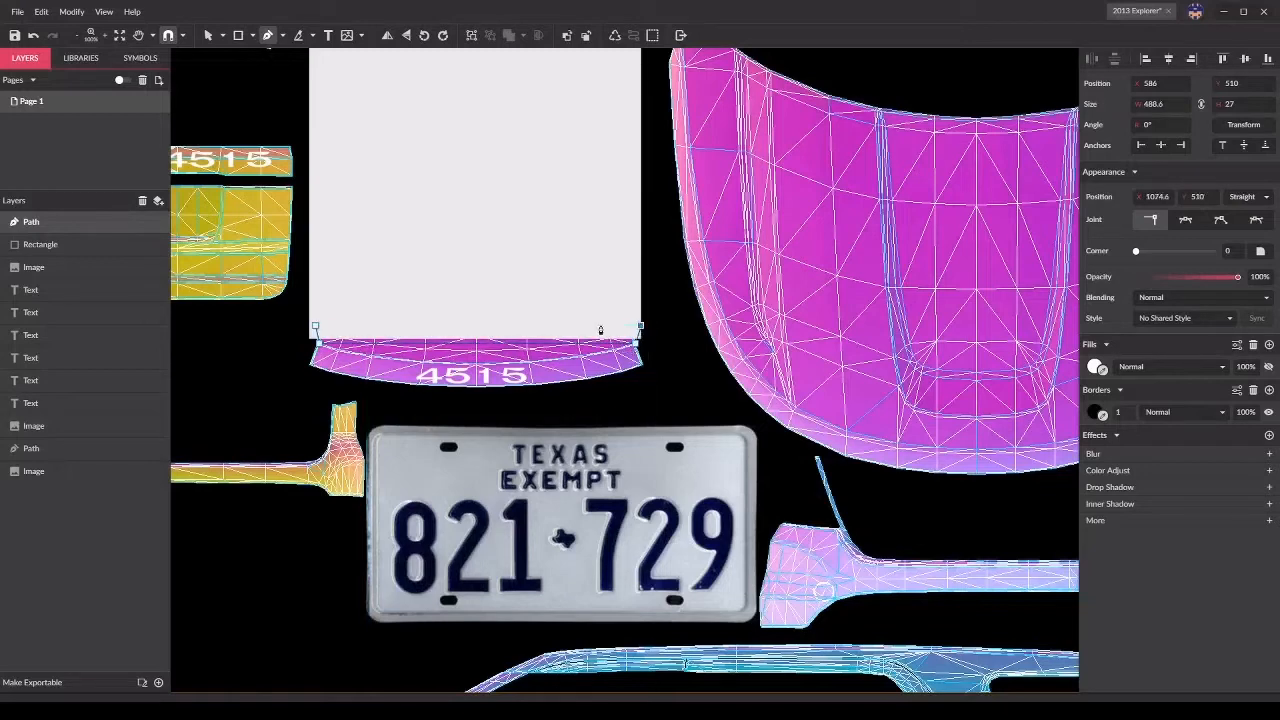
click(316, 327)
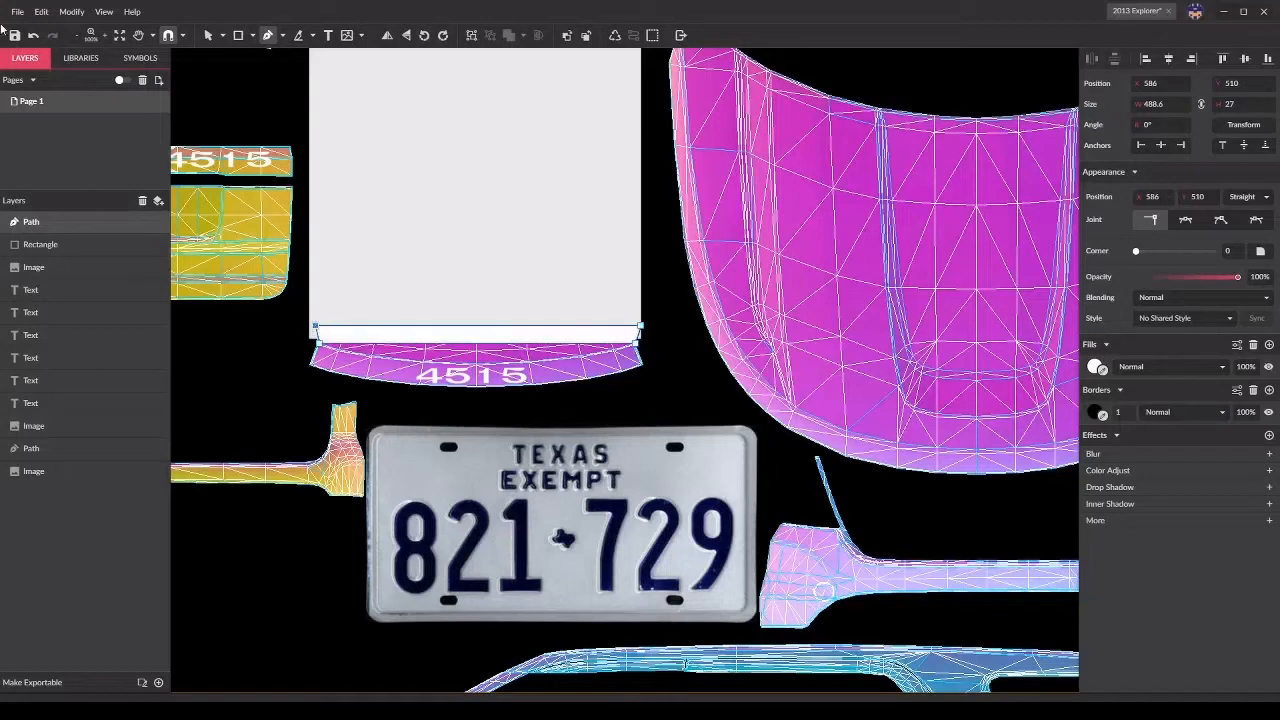
Step: Give the path a white fill and bend its lower edge to follow the curved seam of the roof's rear strip
click(210, 36)
double_click(462, 339)
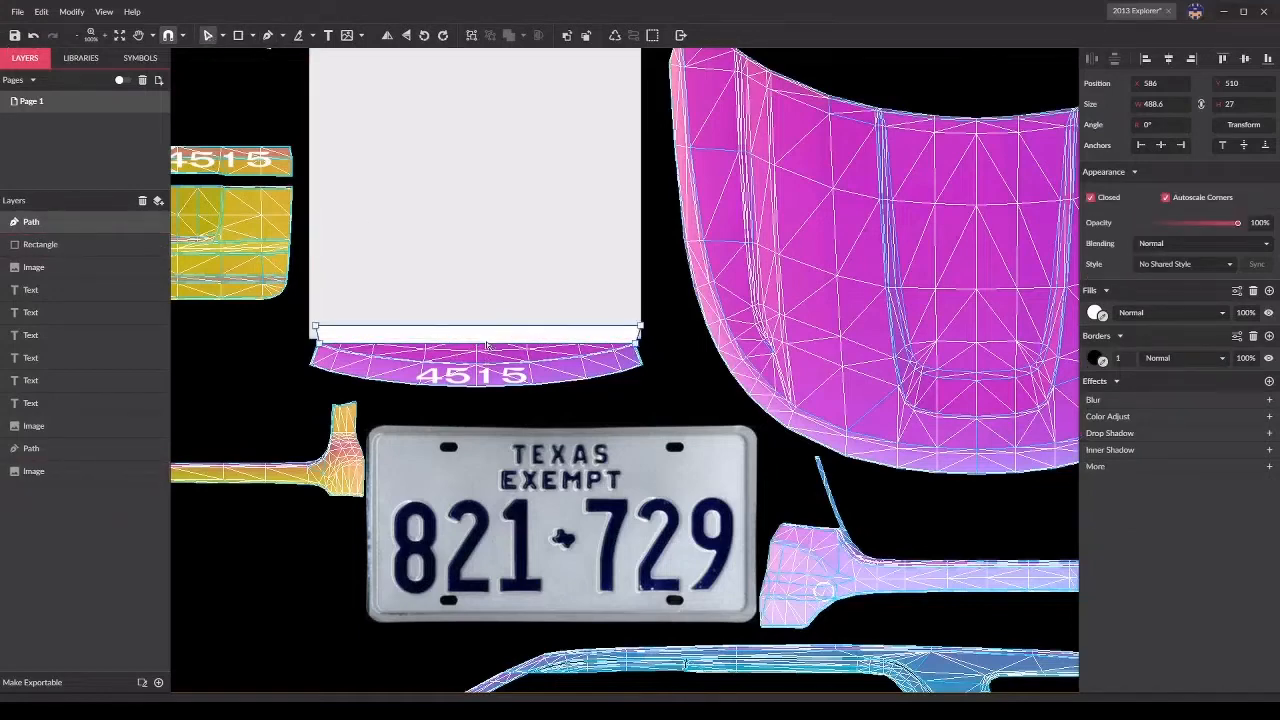
drag(482, 343, 484, 369)
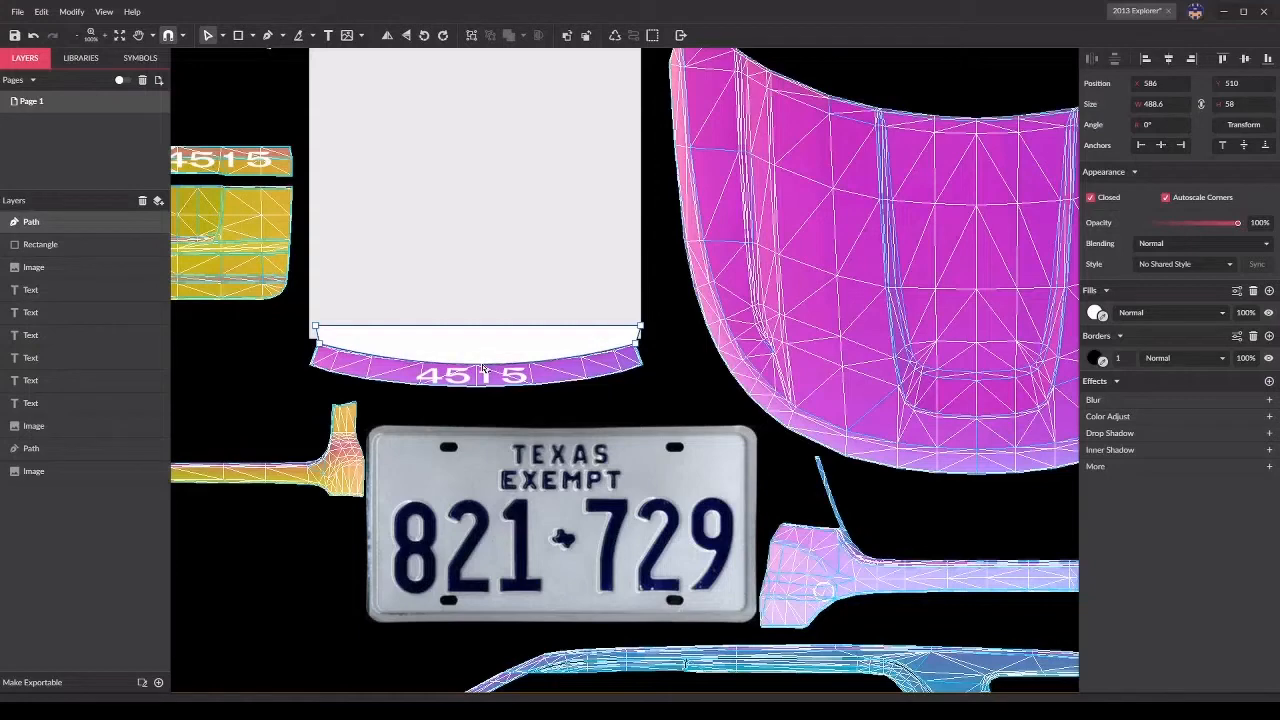
drag(348, 351, 345, 355)
click(341, 350)
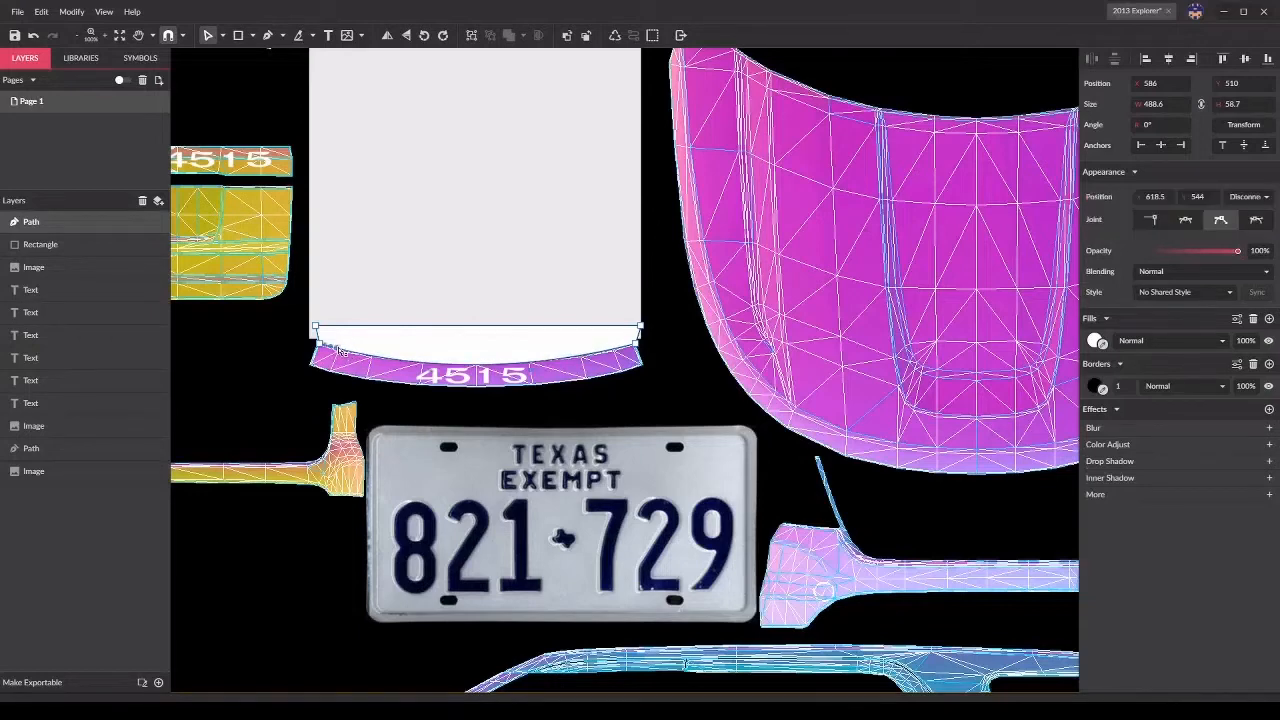
drag(337, 356, 339, 352)
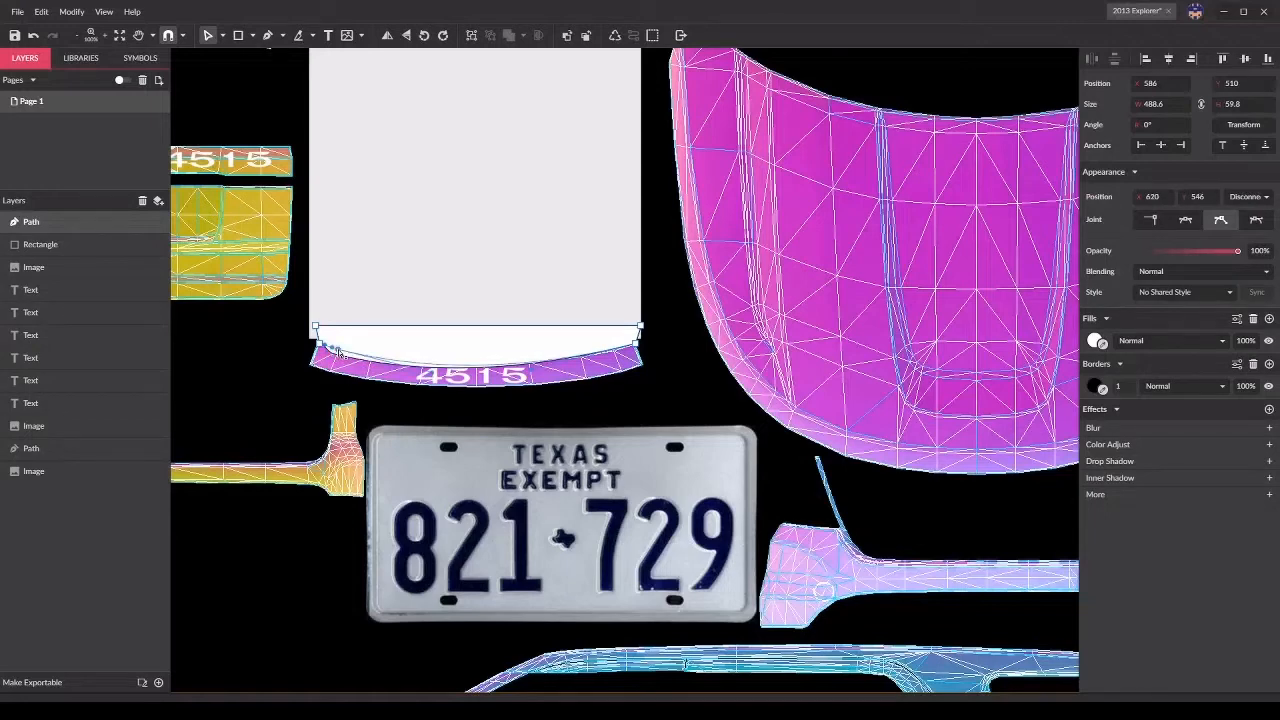
click(611, 354)
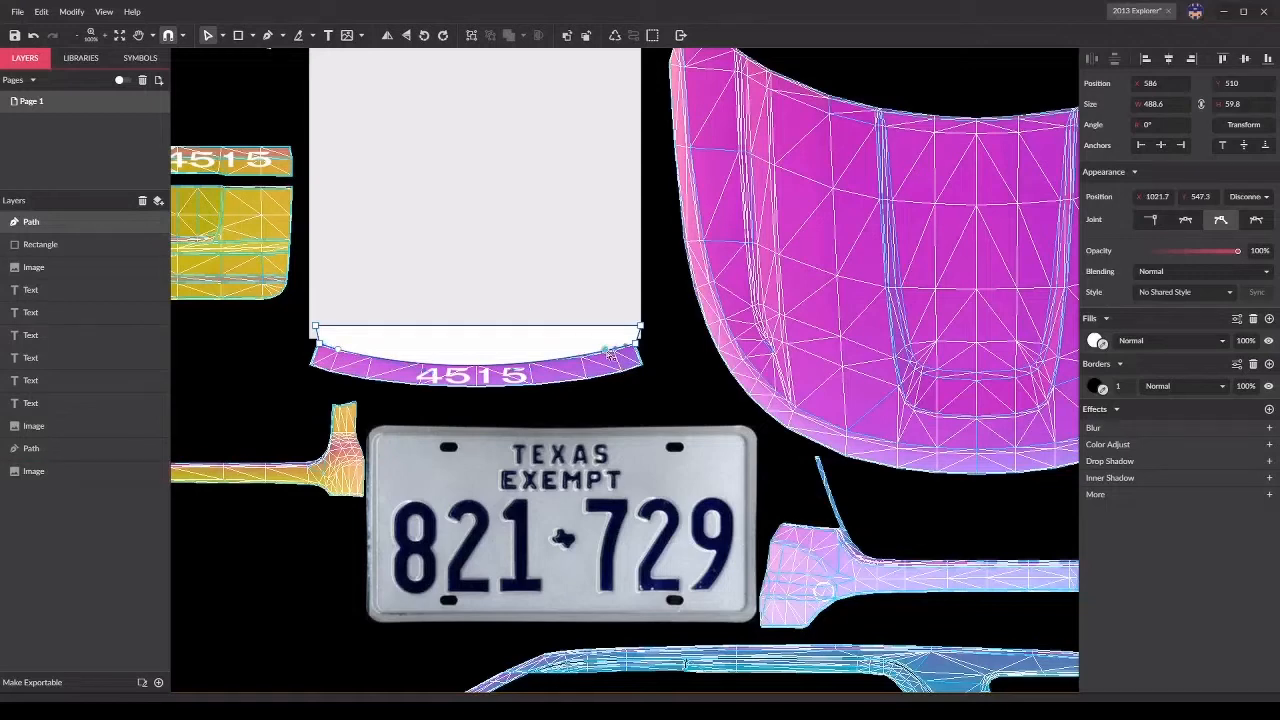
drag(610, 355, 609, 358)
Step: Nudge the curved white roof path to X 583, Y 509 so it lines up with the roof panel
click(701, 385)
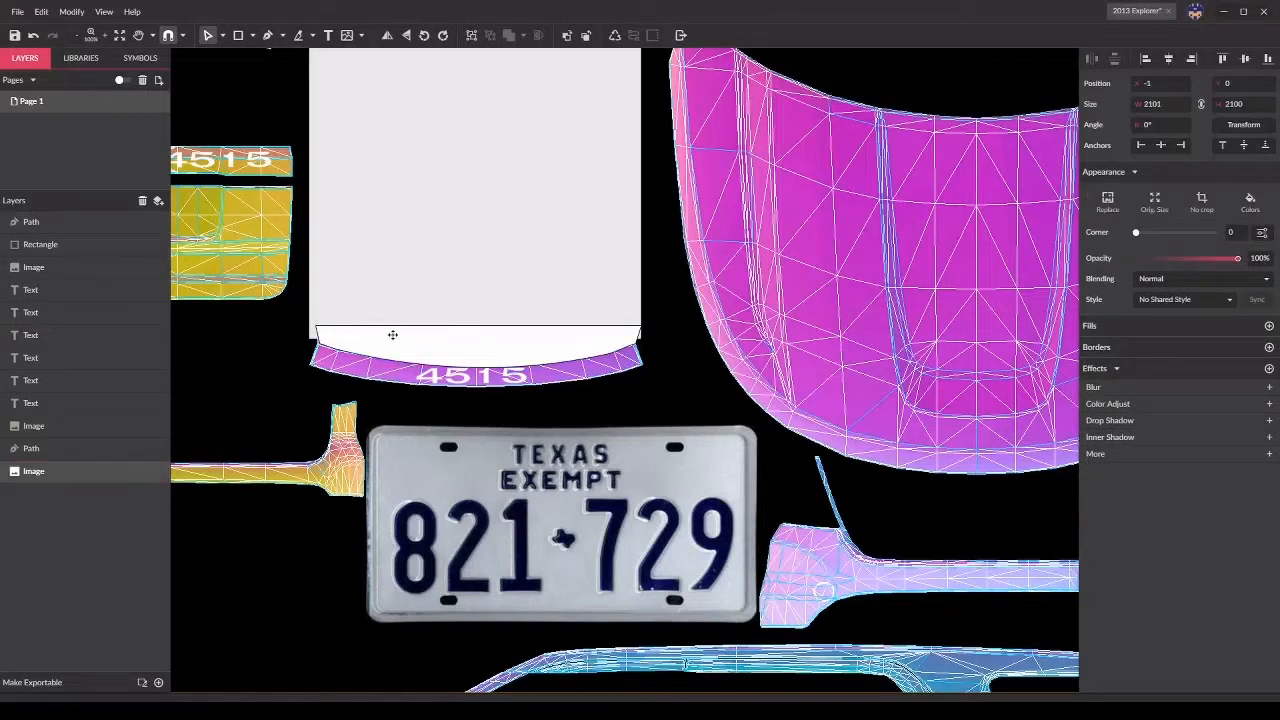
click(44, 222)
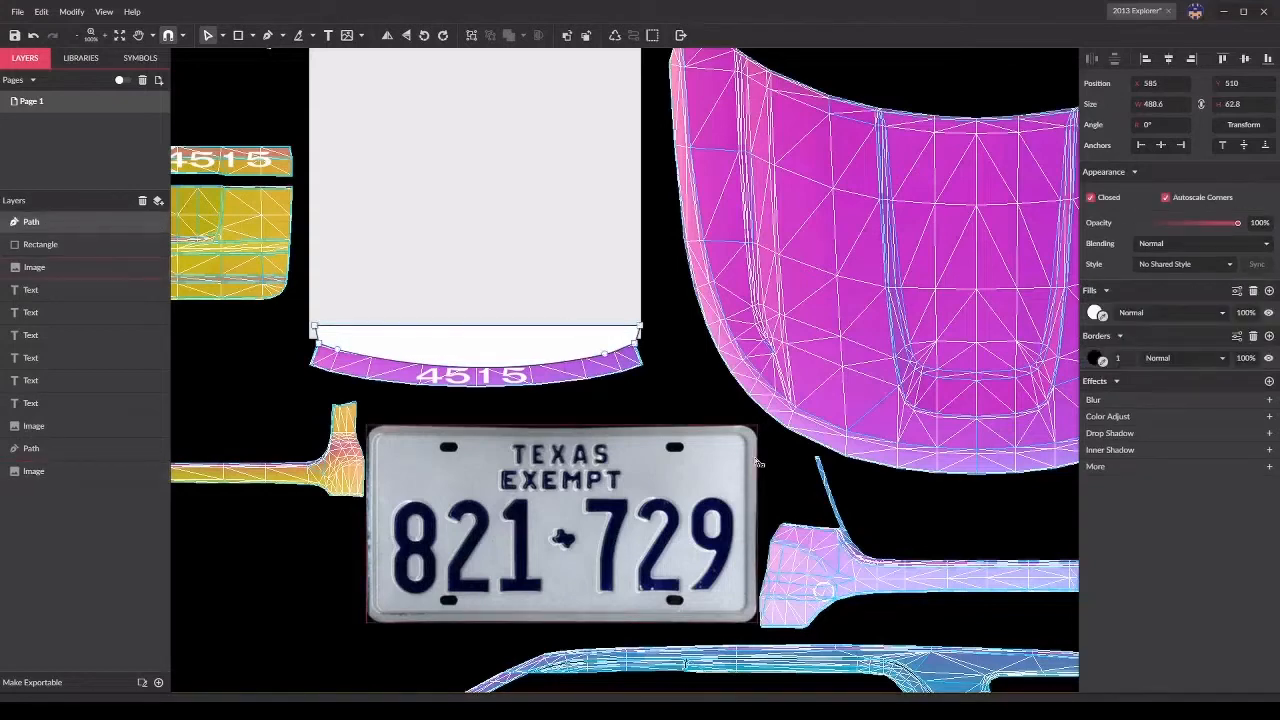
key(Left)
key(Left)
key(Up)
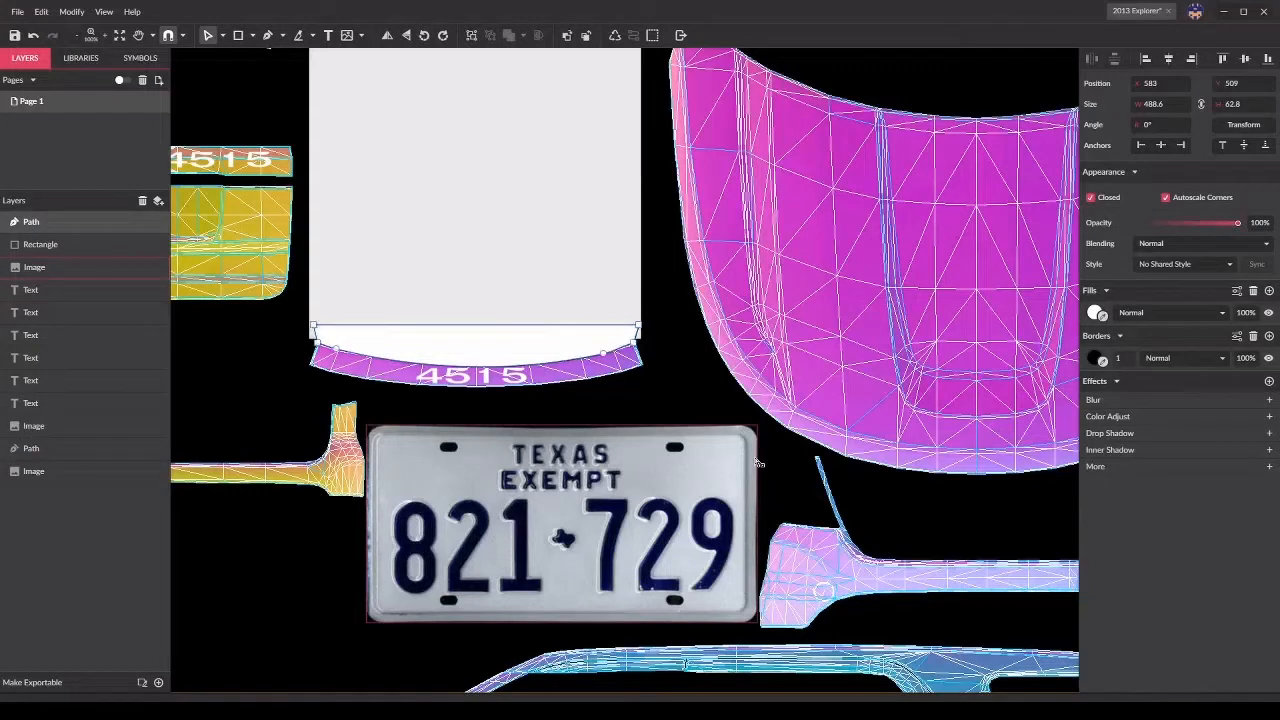
click(695, 374)
Step: Set the curved white roof path's border width to 0
scroll(692, 350, down, 2)
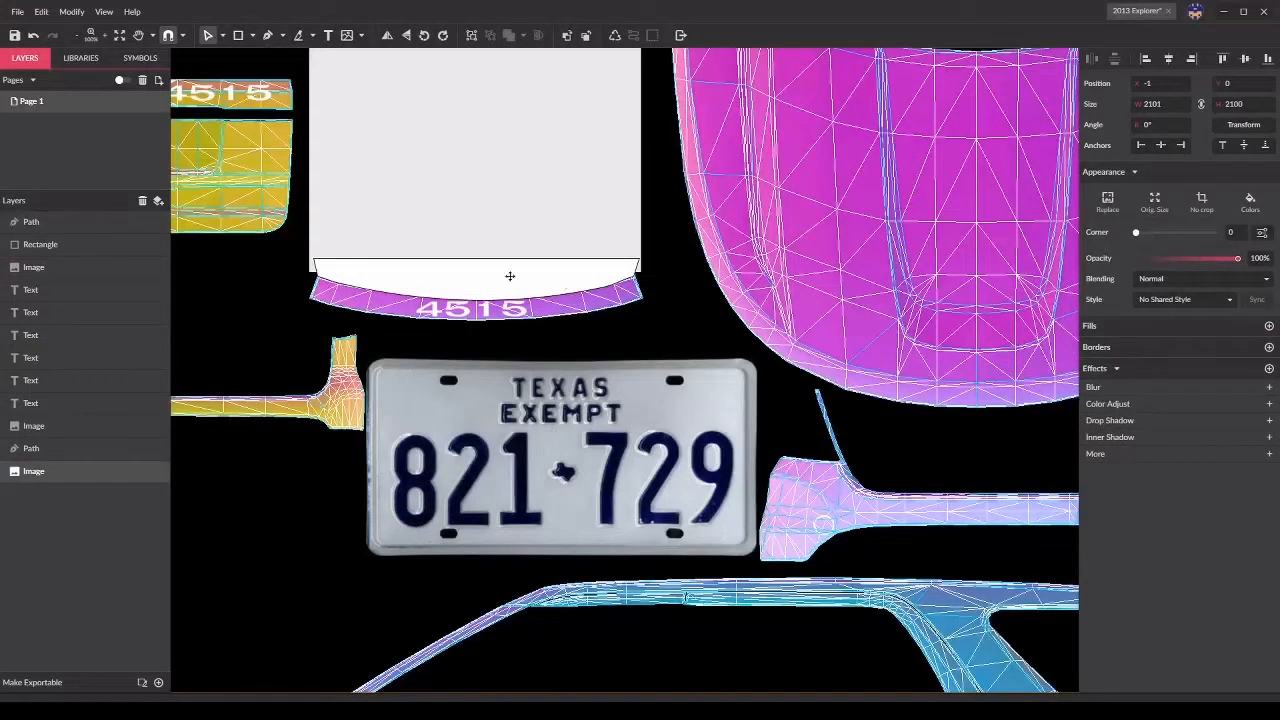
scroll(840, 500, down, 2)
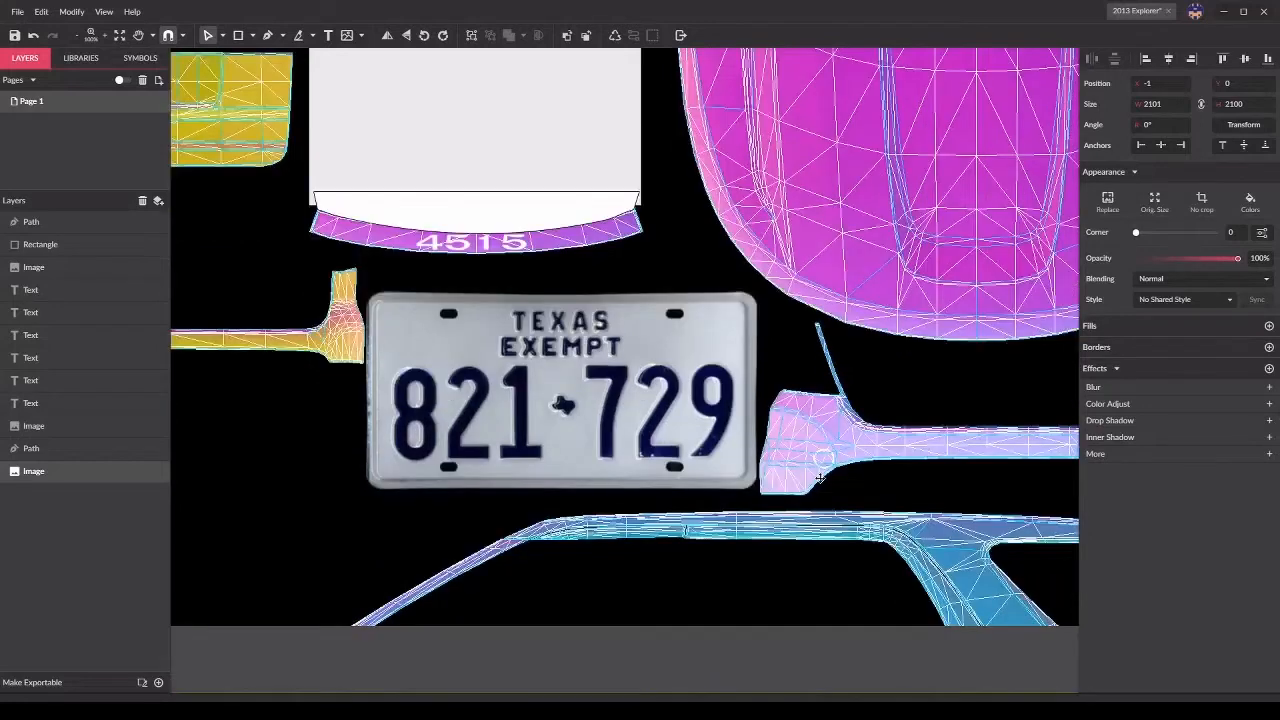
scroll(528, 354, up, 4)
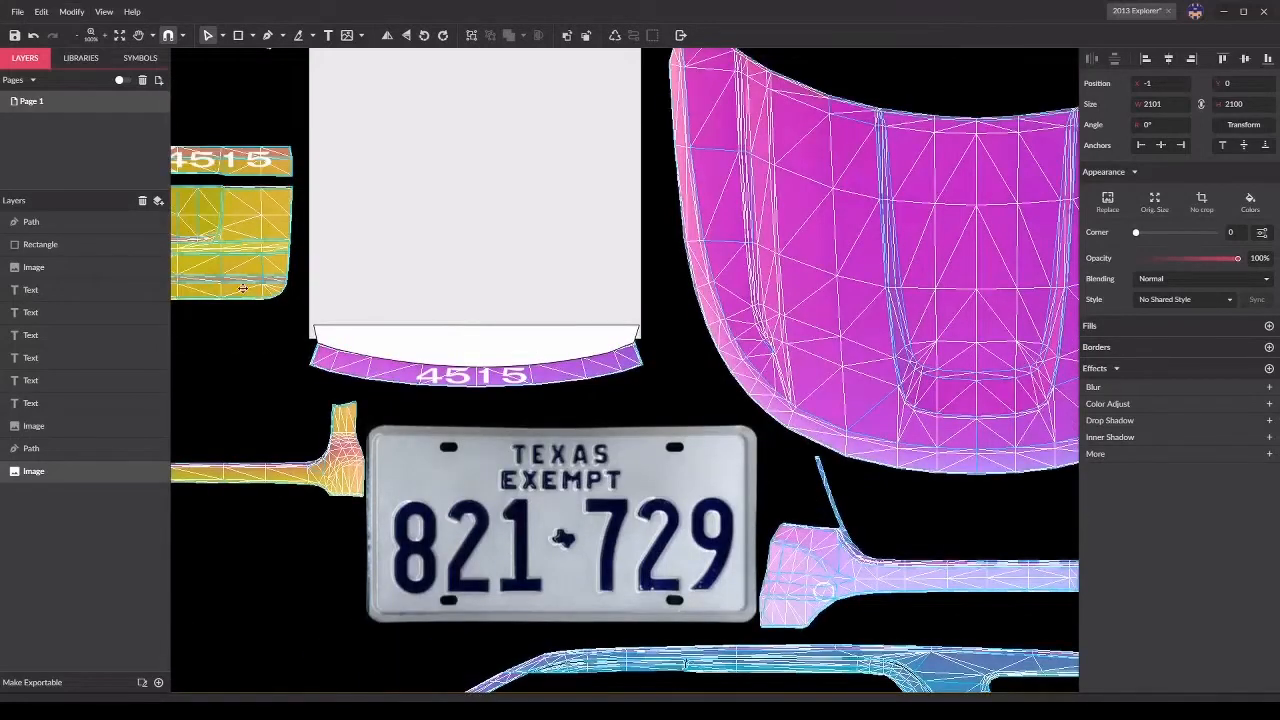
click(94, 222)
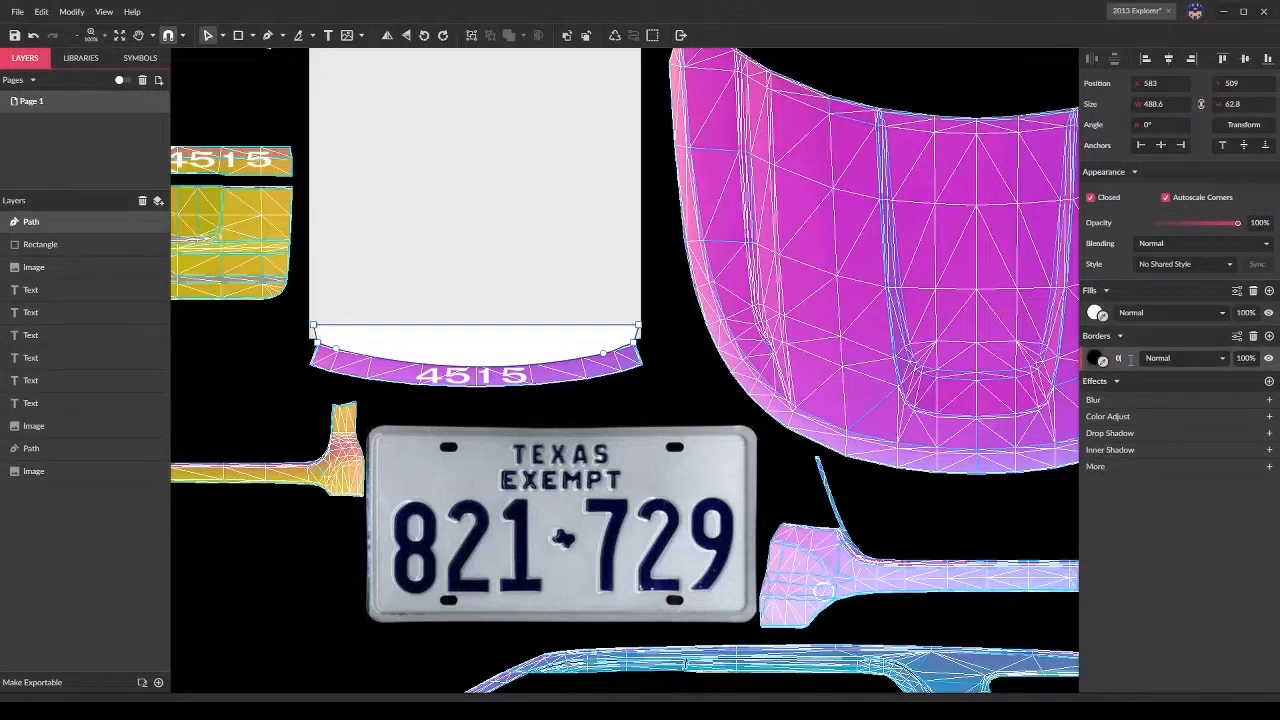
click(78, 37)
click(77, 36)
click(78, 37)
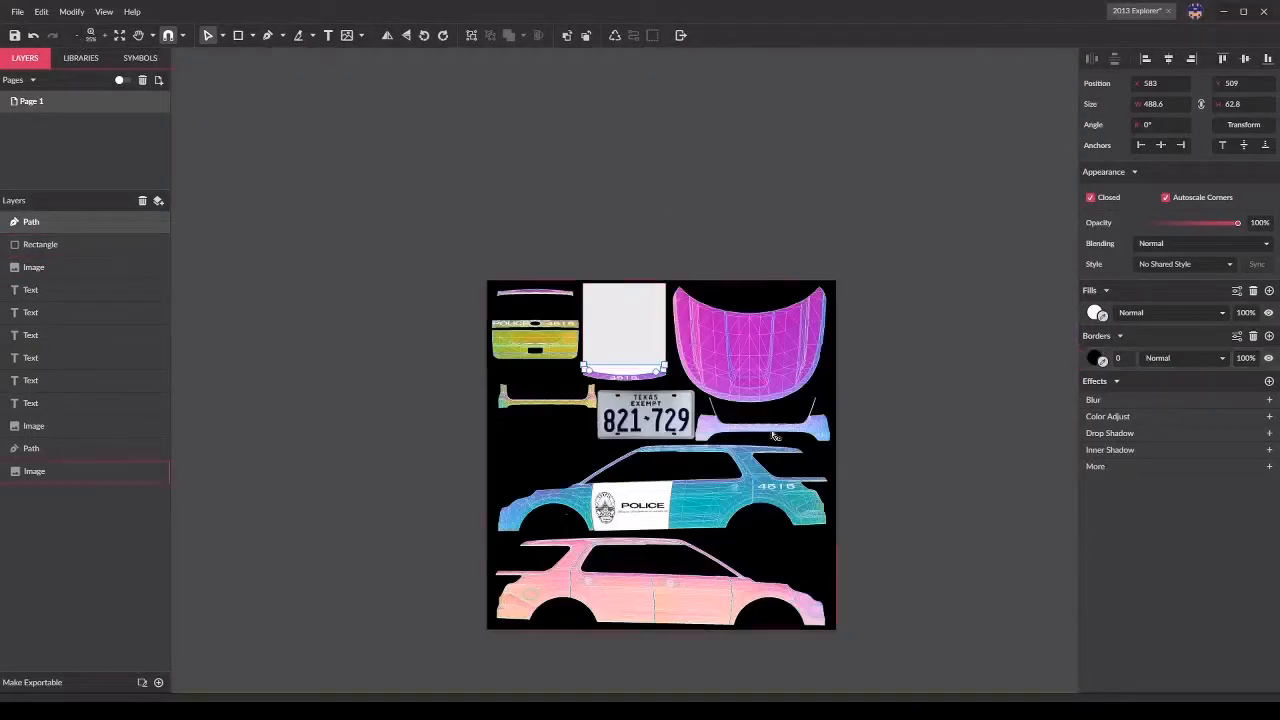
click(400, 234)
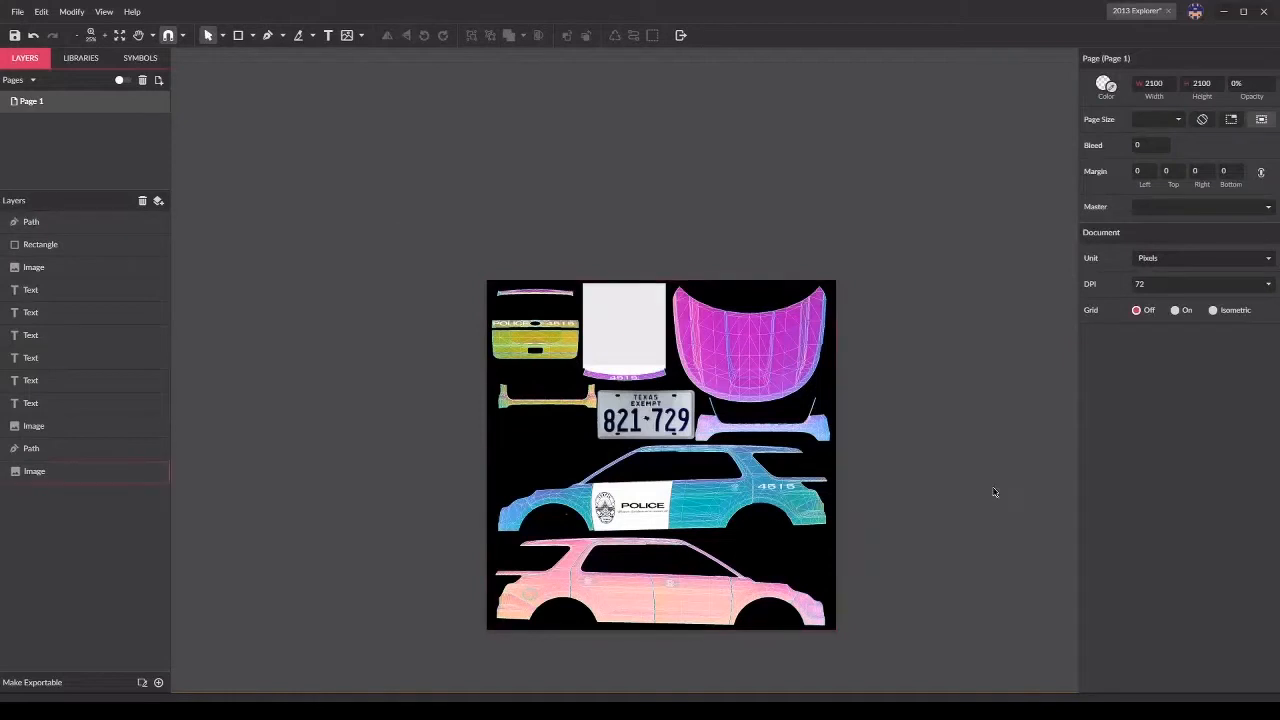
Step: Set the roof rectangle's fill to pure white #FFFFFF to match the curved path
click(634, 333)
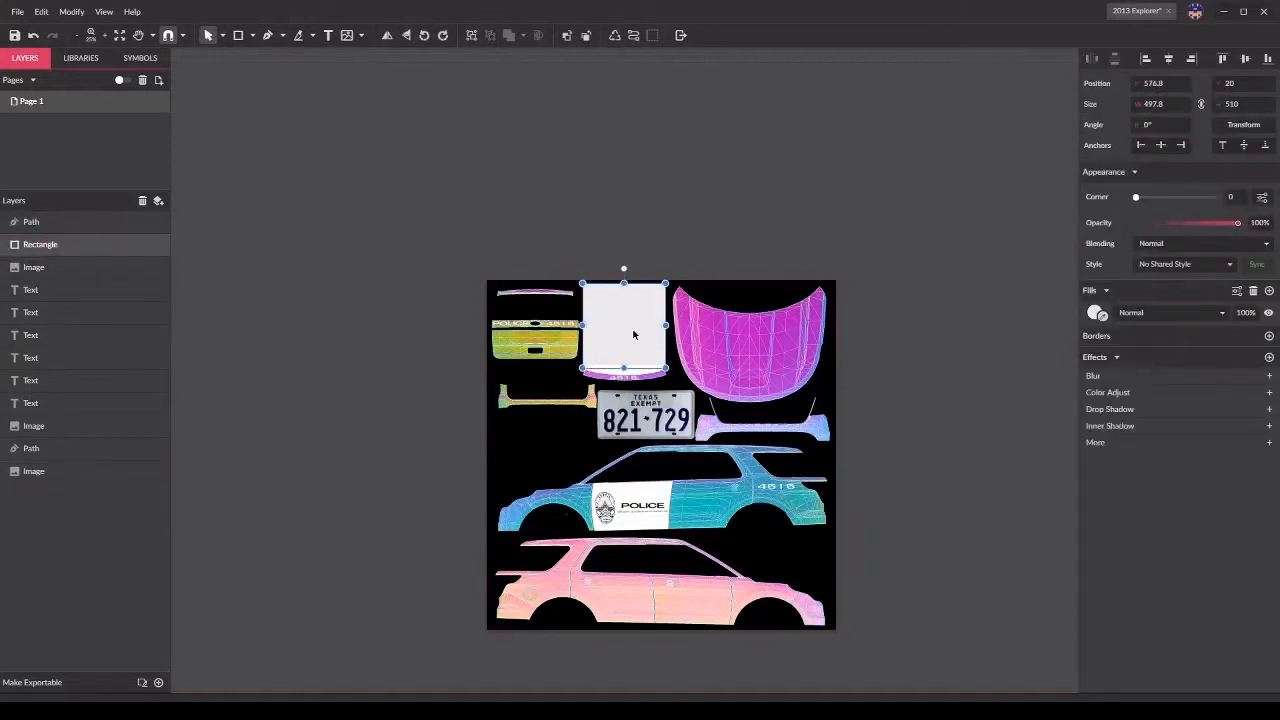
click(1097, 314)
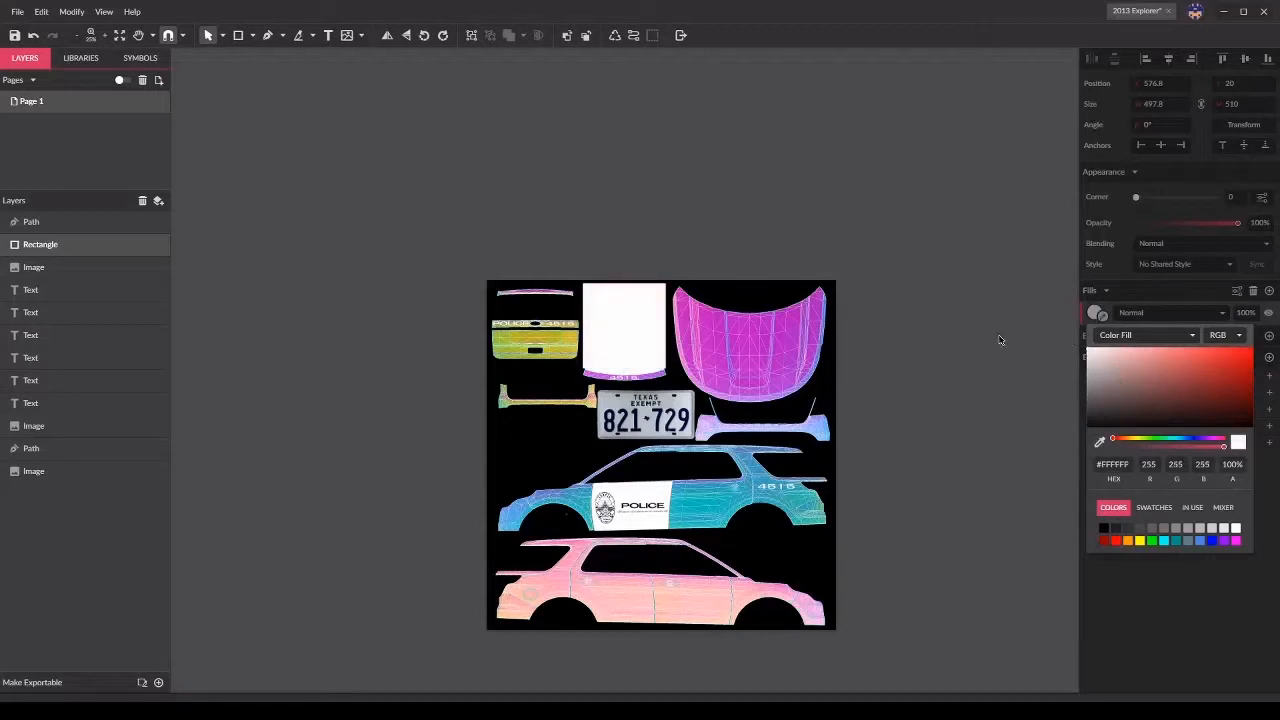
click(998, 340)
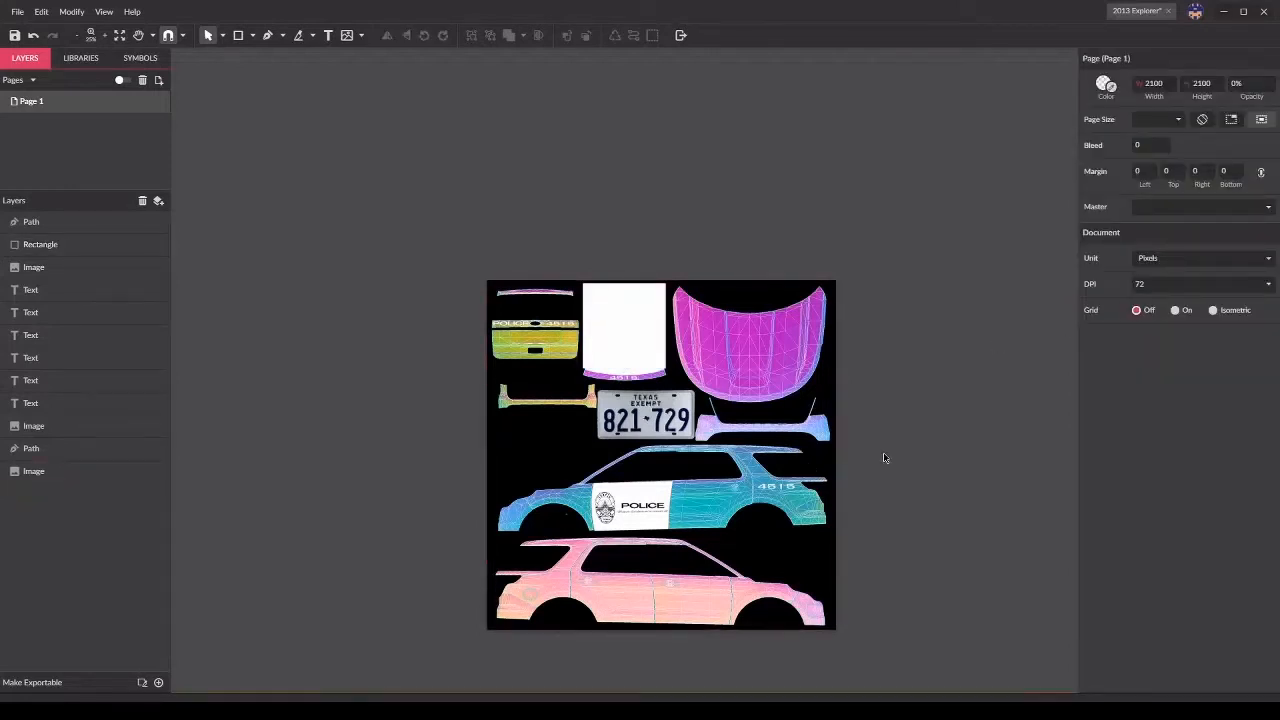
Step: Draw a rectangle about 93 by 13 px across the black circle on the white door panel and round its corners to 7
scroll(586, 634, up, 1)
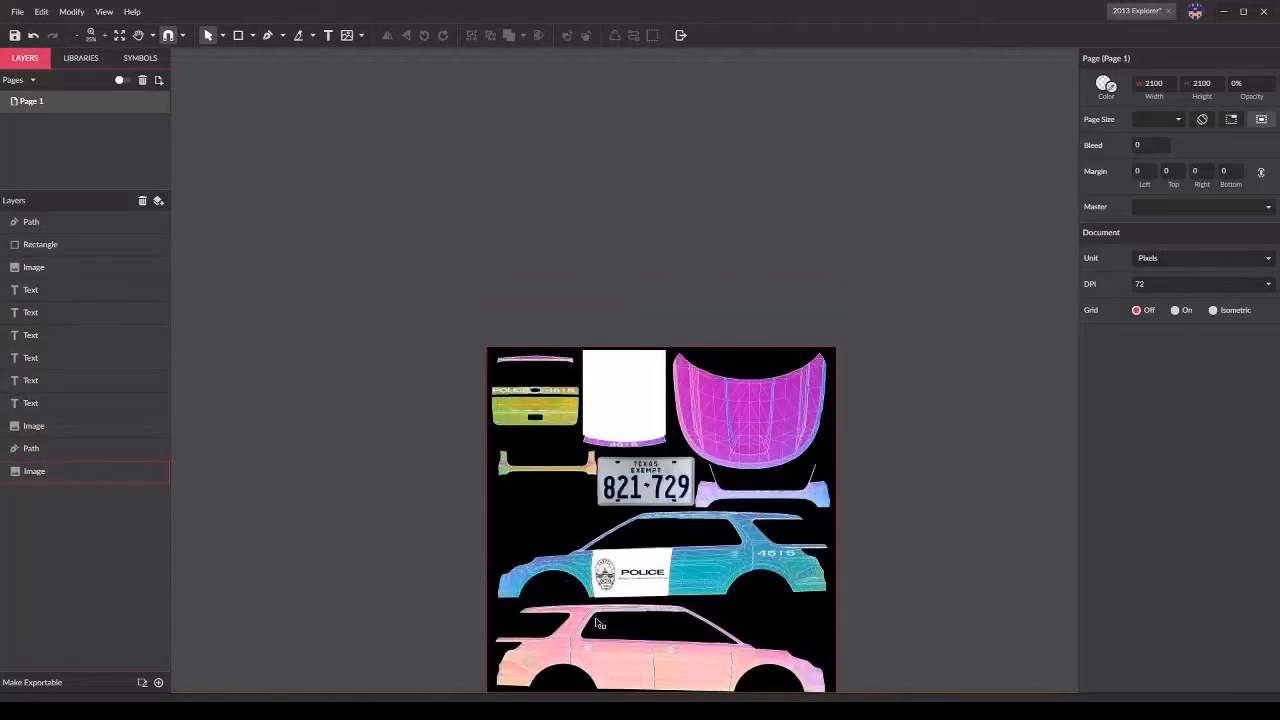
scroll(597, 650, down, 1)
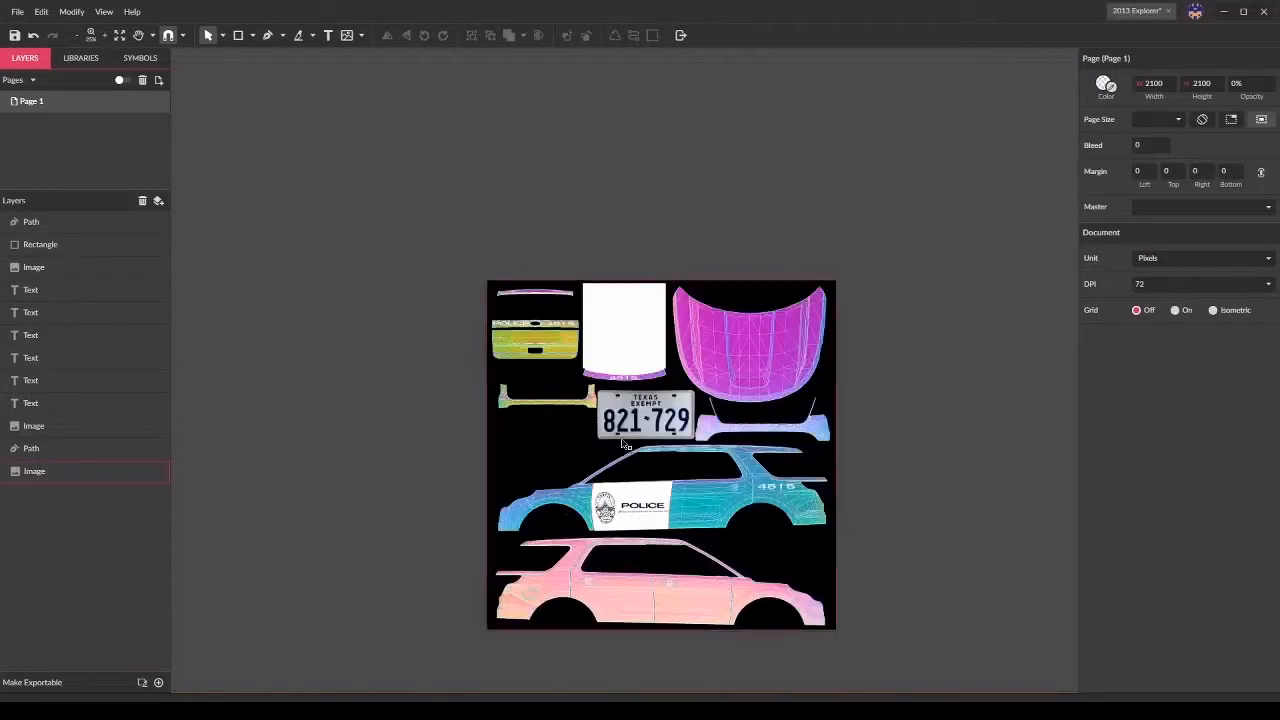
click(649, 490)
scroll(648, 600, up, 1)
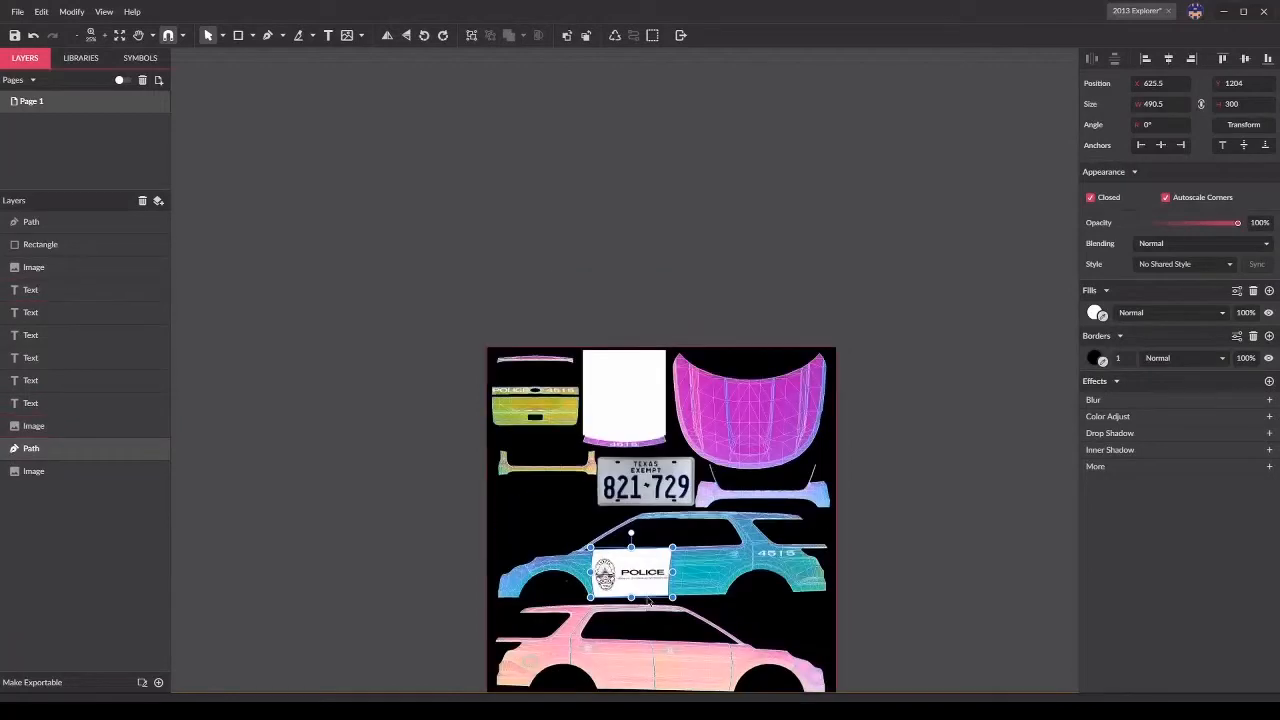
click(105, 40)
click(105, 40)
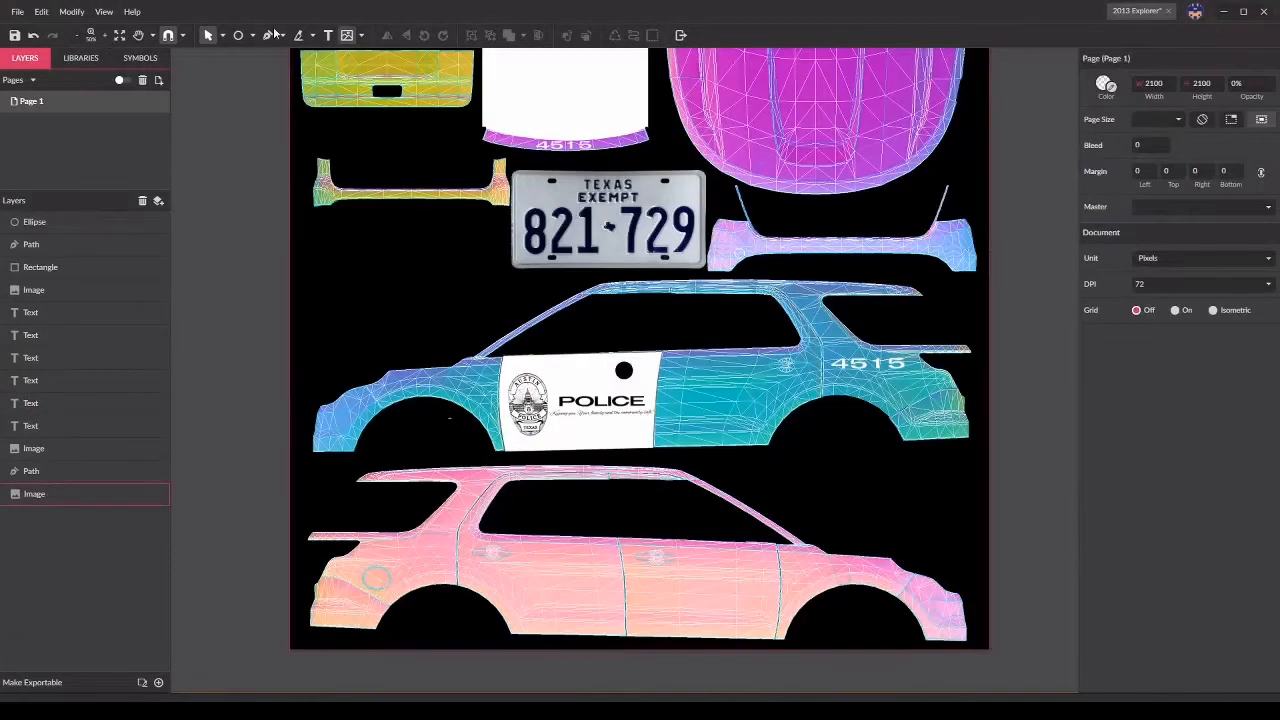
click(255, 37)
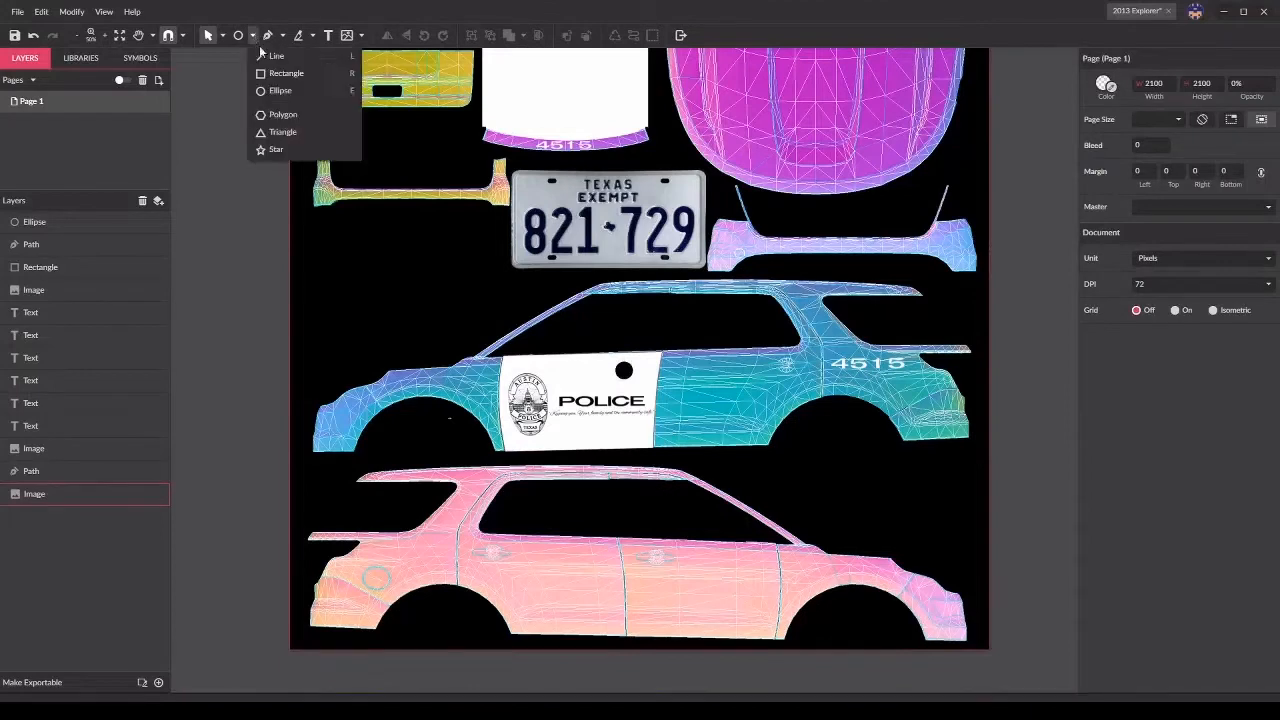
click(285, 73)
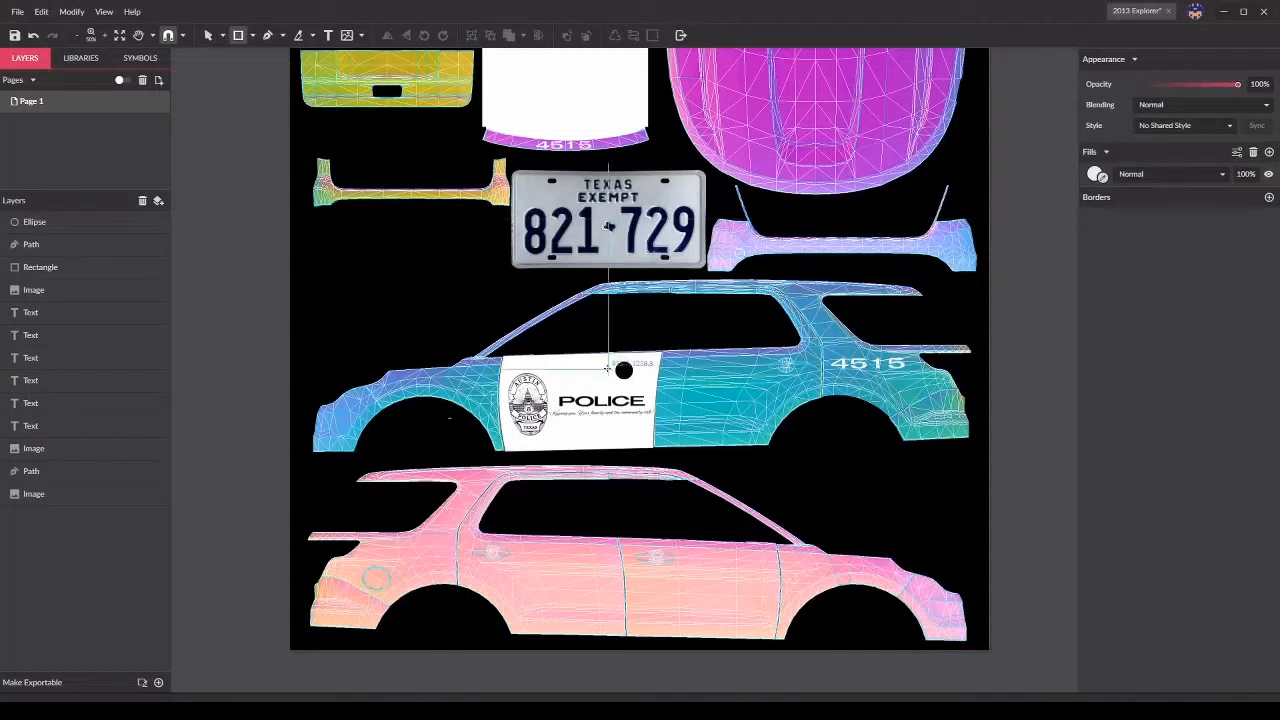
drag(608, 365, 640, 372)
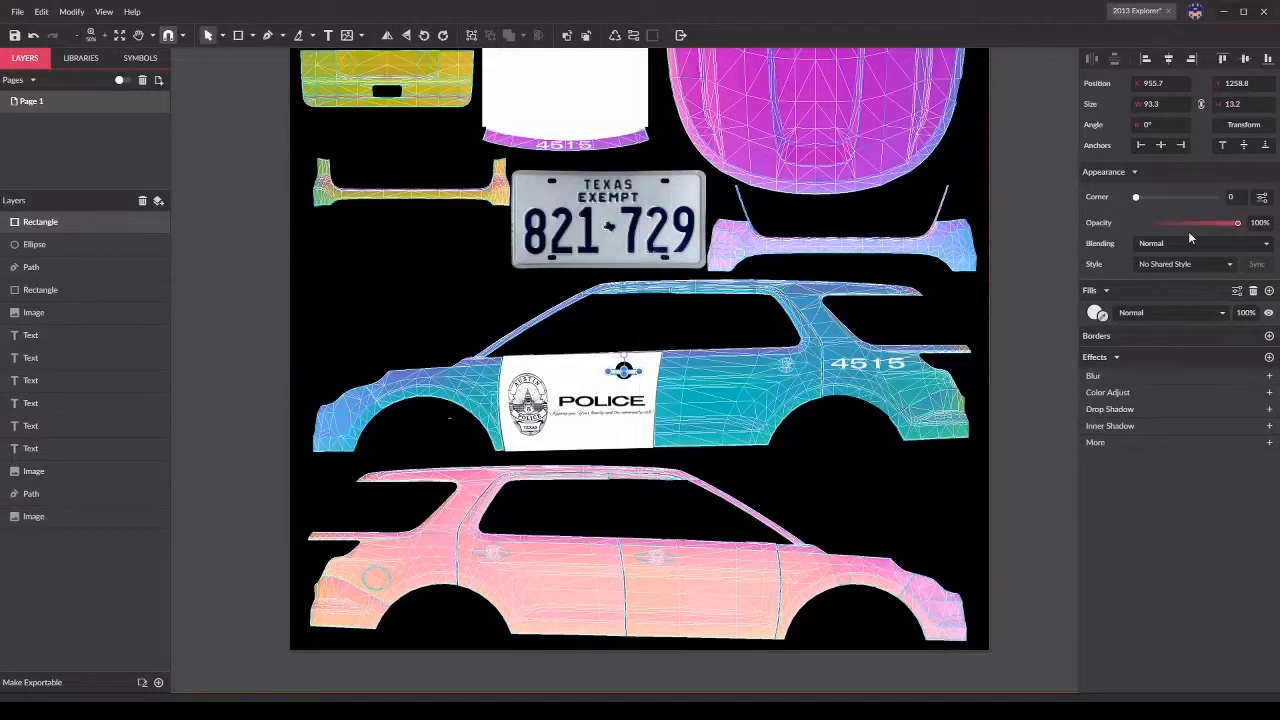
drag(1135, 199, 1226, 198)
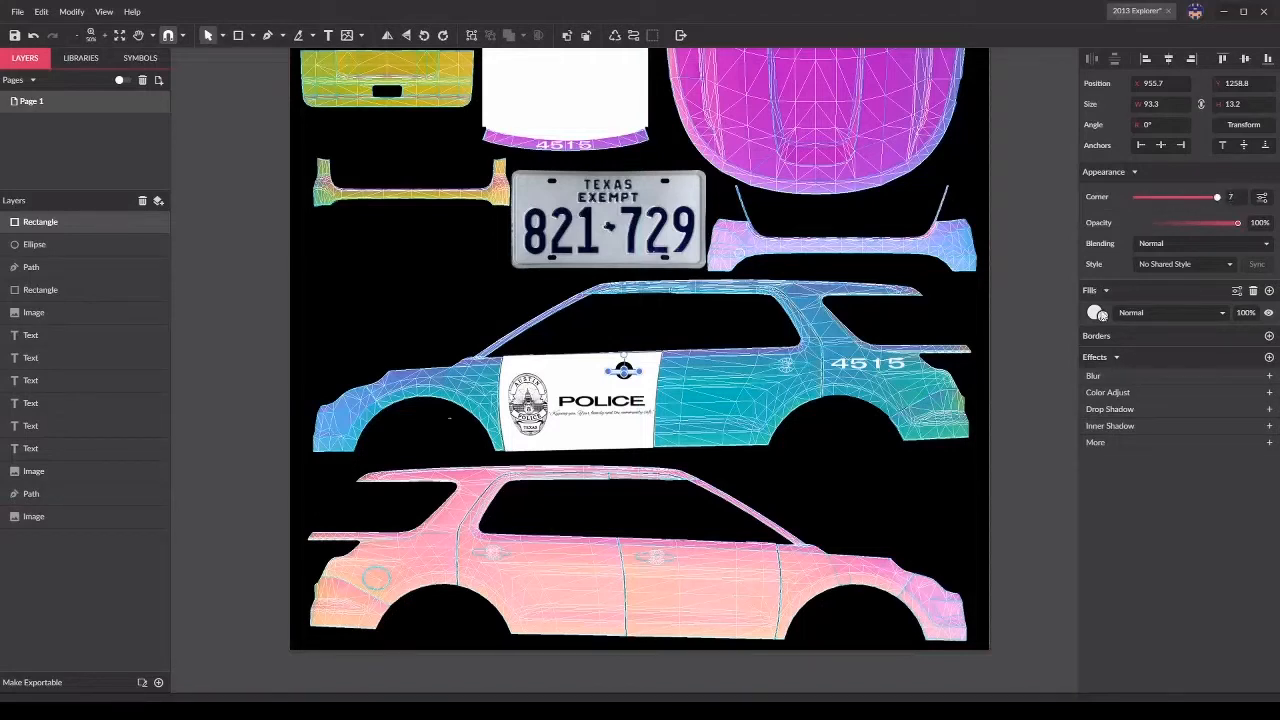
Step: Set the fill of the small rounded rectangle on the door handle to black #000000
click(1097, 312)
click(1123, 400)
drag(1080, 440, 1076, 446)
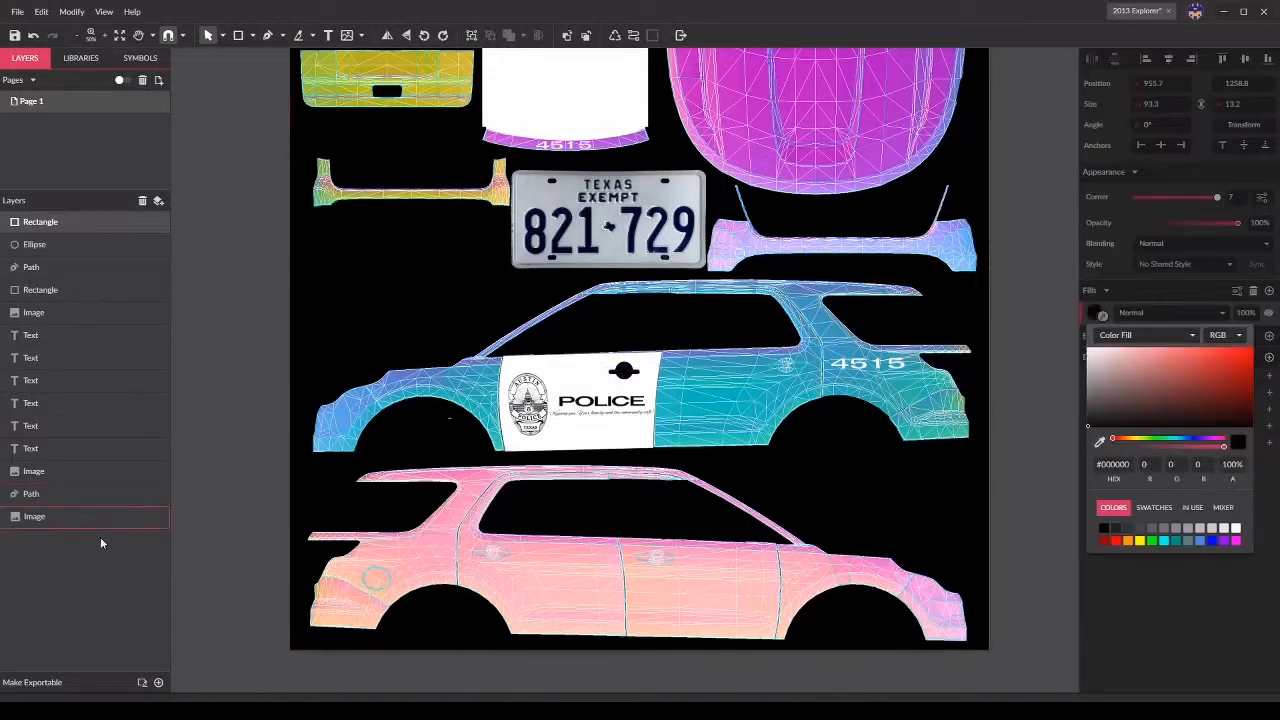
click(232, 318)
Step: Set the handle bar's height to 23.2 px, unlink its proportions and narrow its width to about 93.3 px
click(638, 373)
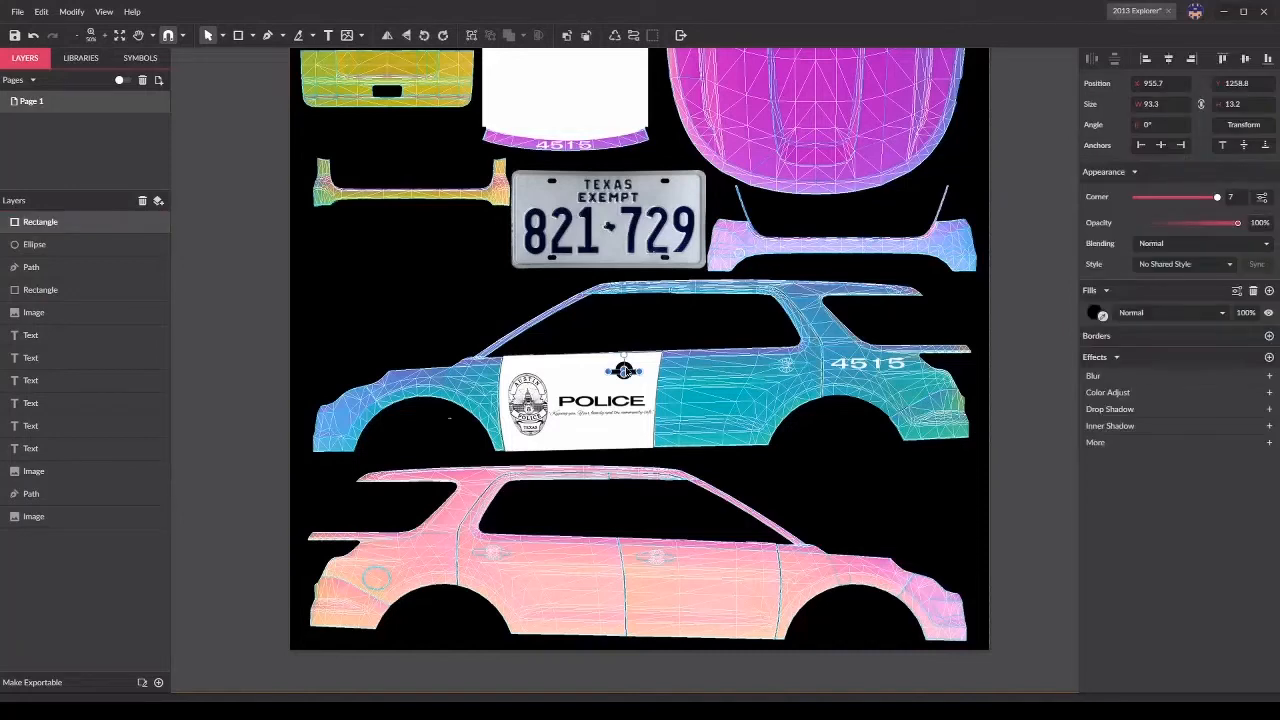
mouse_move(607, 372)
mouse_down()
mouse_move(623, 358)
mouse_move(623, 370)
mouse_up()
click(1247, 104)
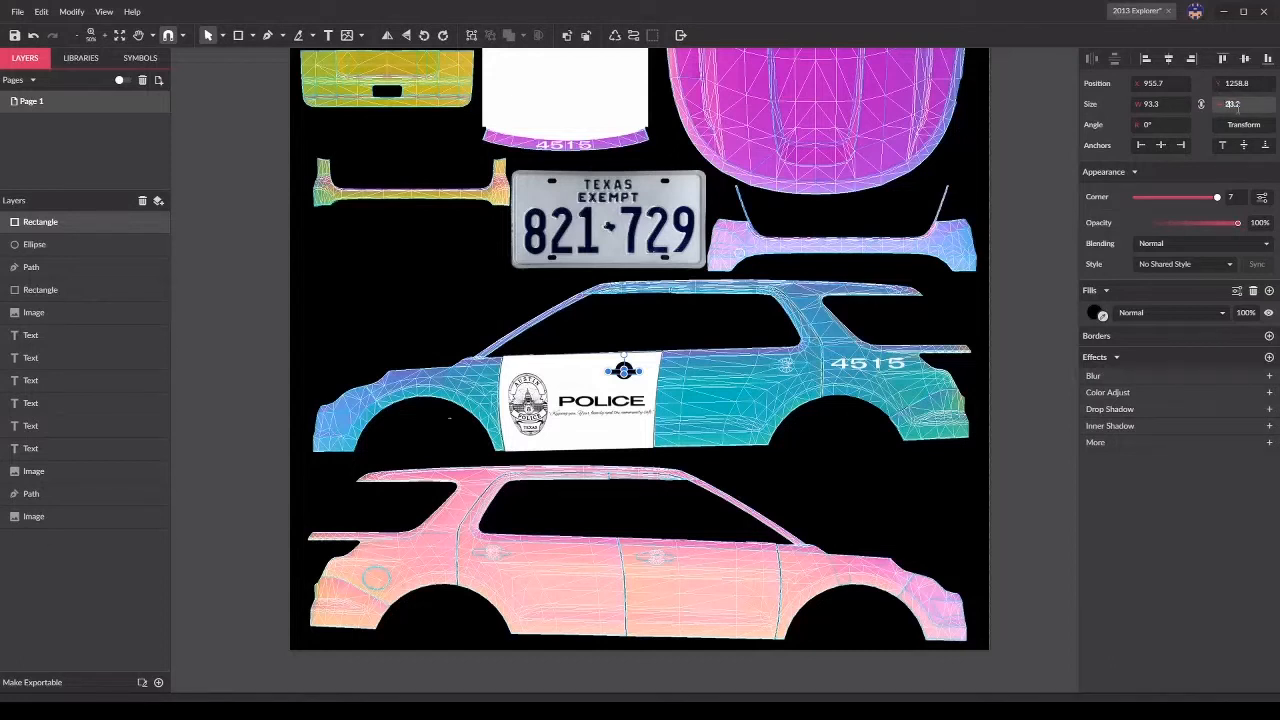
key(Return)
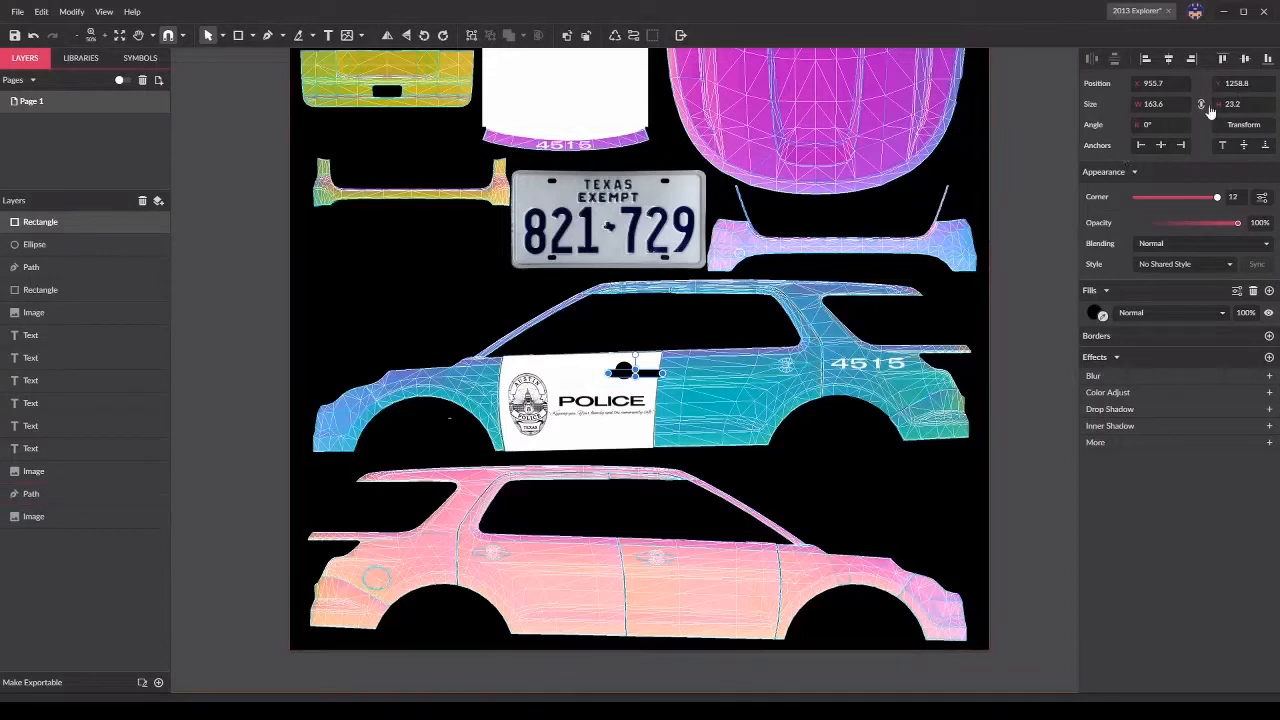
click(1170, 103)
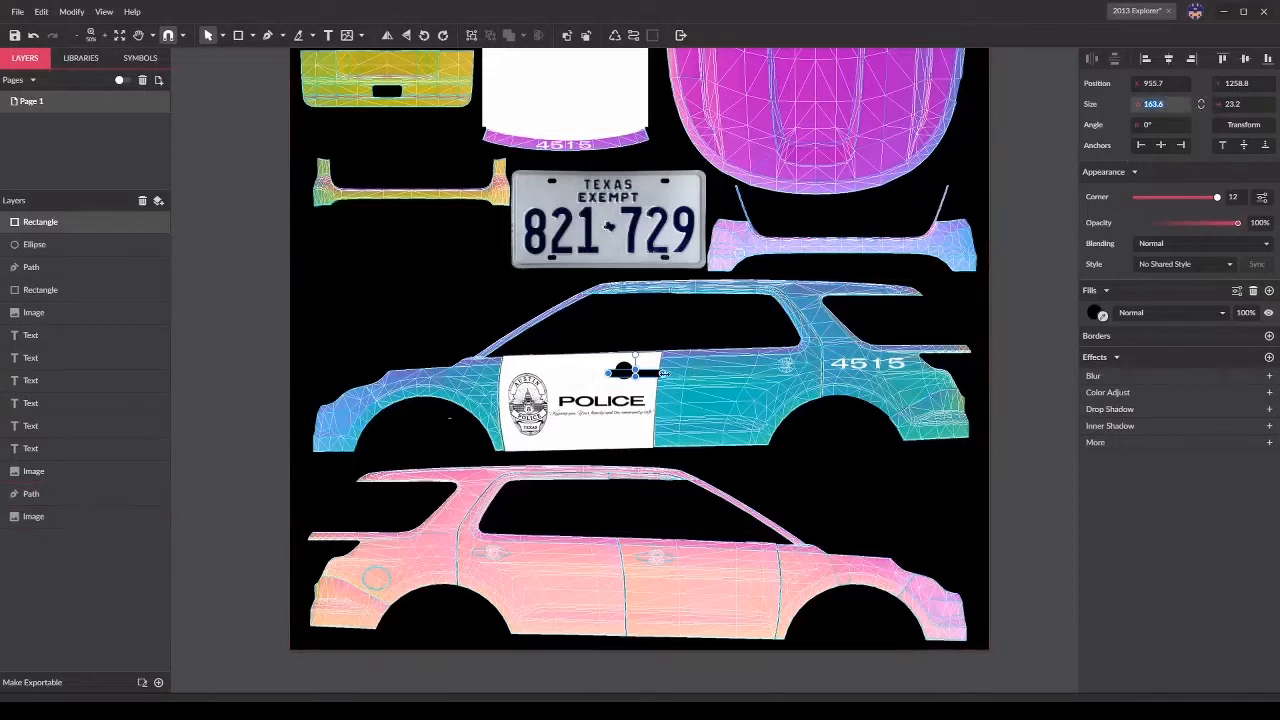
click(662, 374)
drag(662, 374, 641, 375)
Step: Nudge the black handle bar up to Y 1251.8 so it is centred on the circle
key(Up)
key(Up)
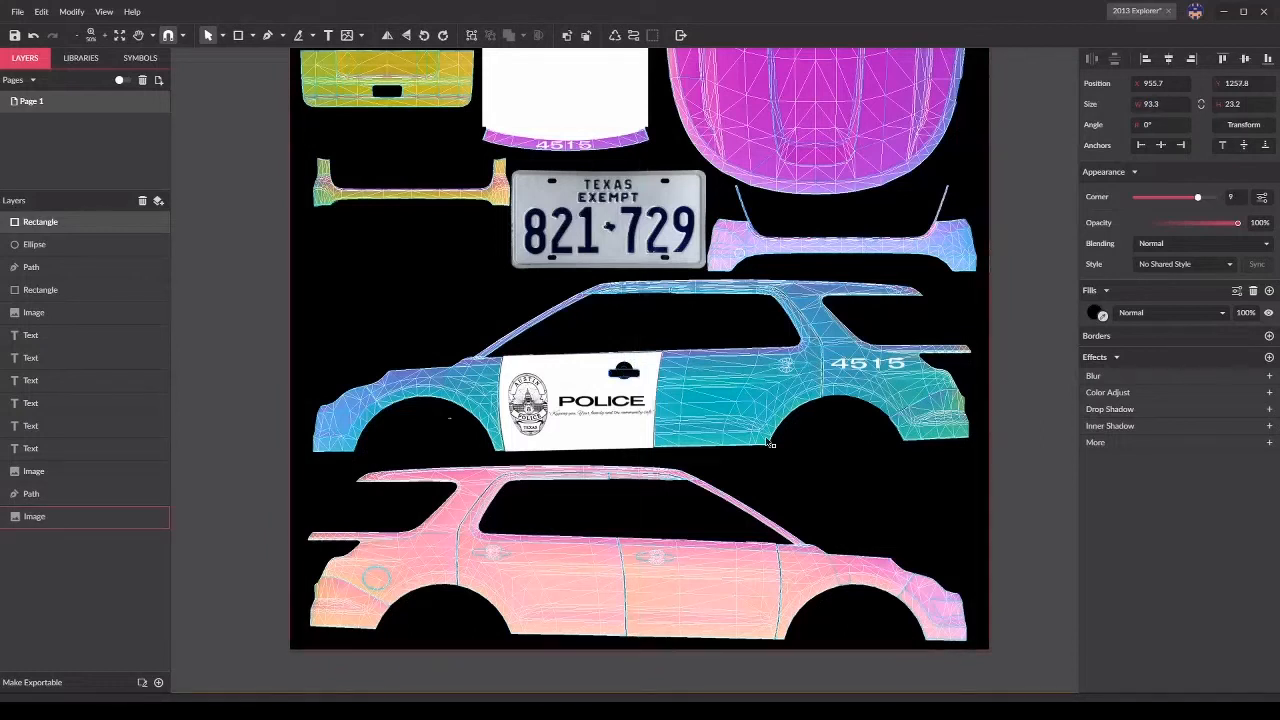
key(Up)
key(Up)
key(Up)
key(Up)
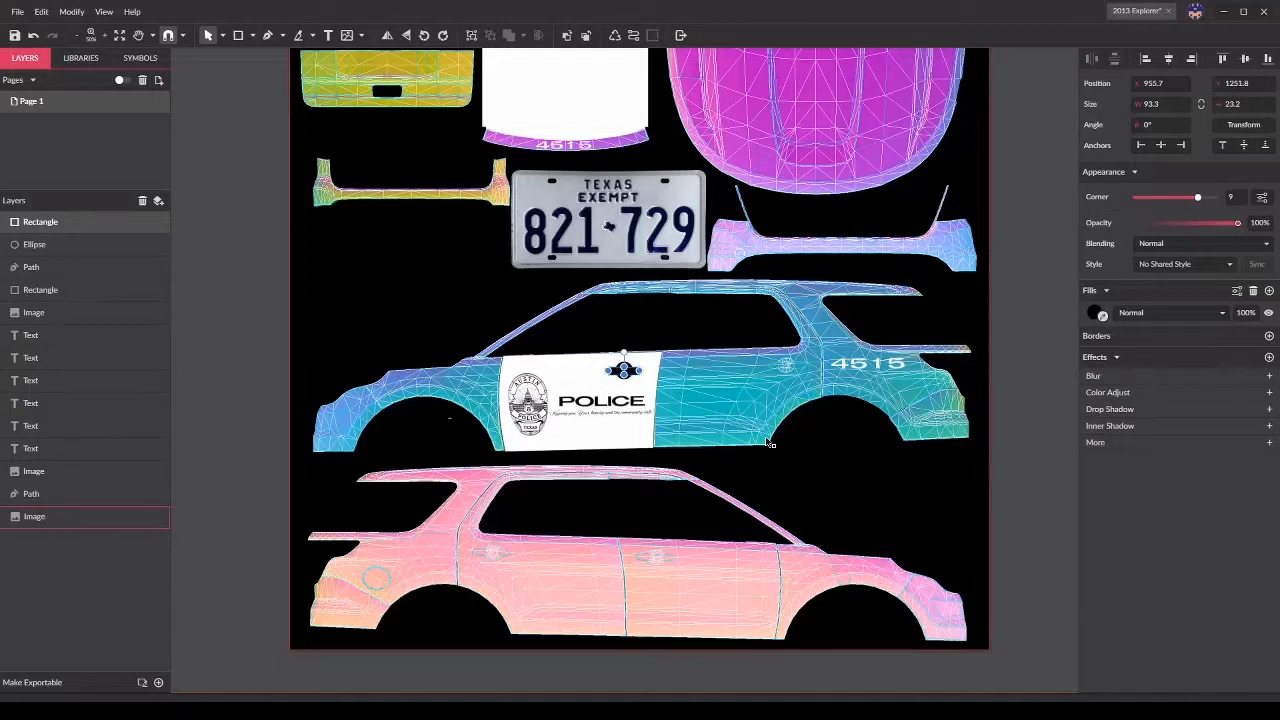
click(1028, 362)
Step: Duplicate the handle's circle and bar together and place the copy on the lower car's front door handle at X 1049, Y 1795
click(624, 371)
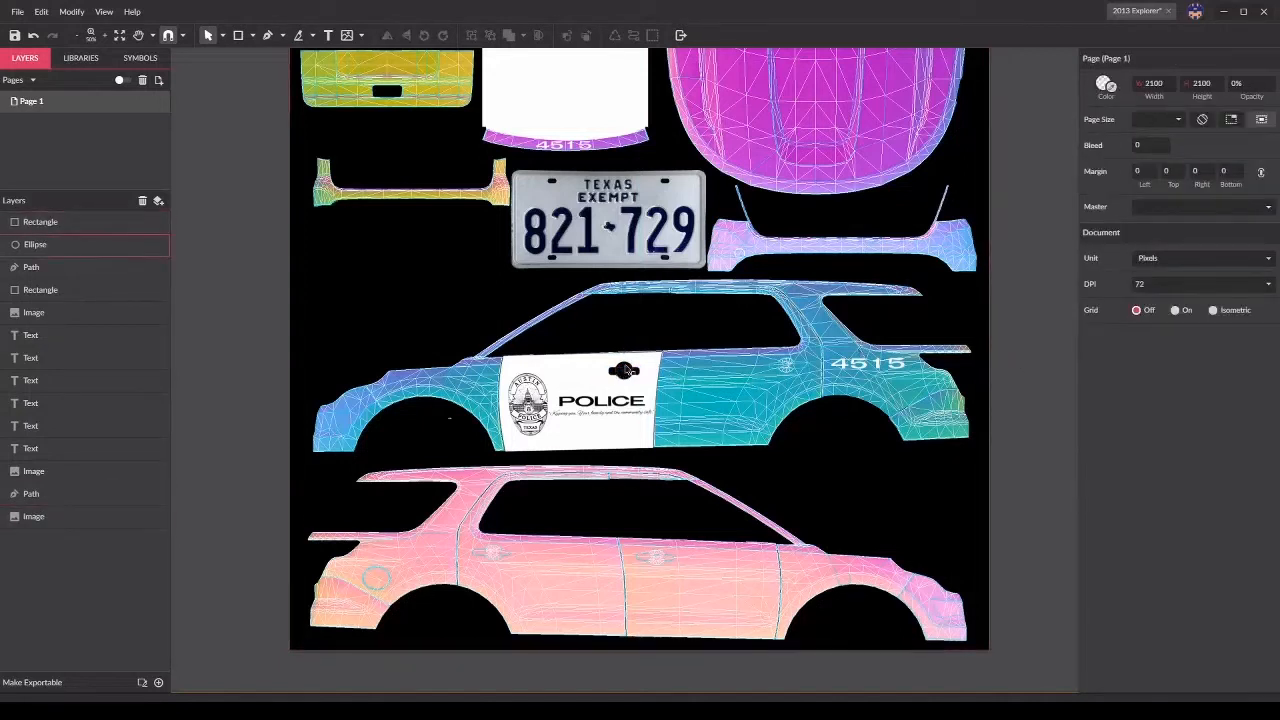
shift+click(638, 372)
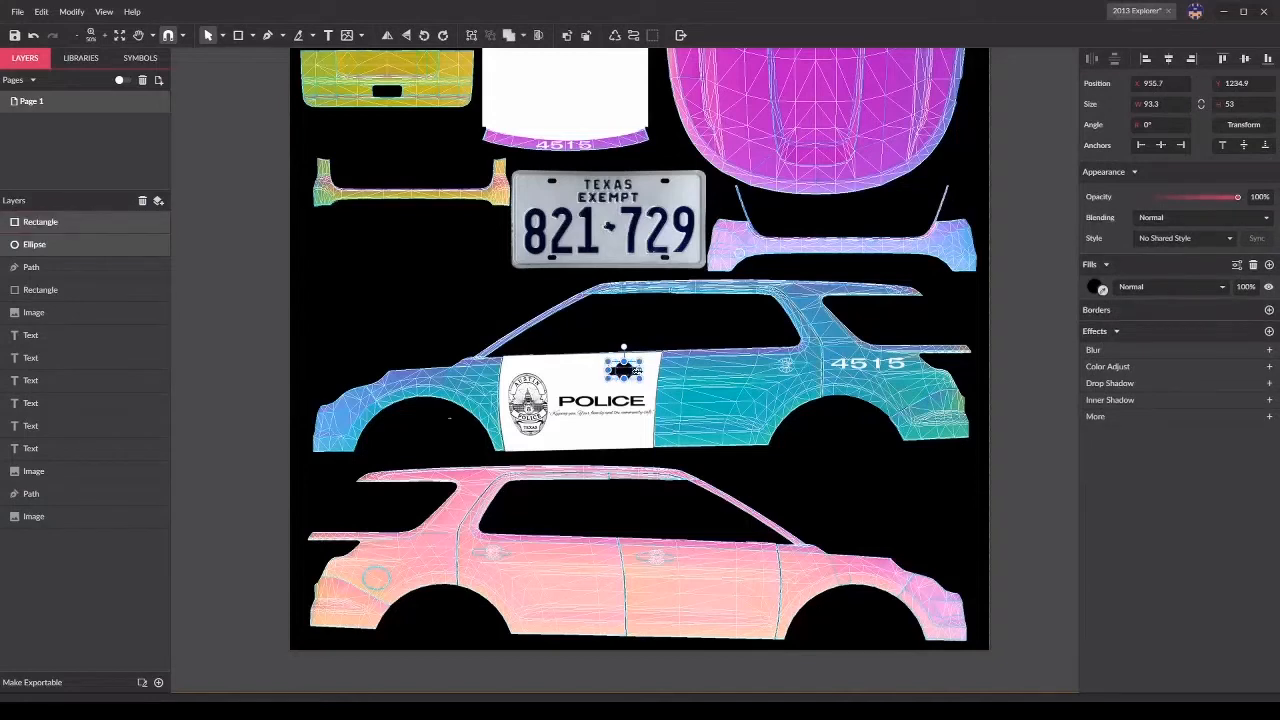
key(ctrl+d)
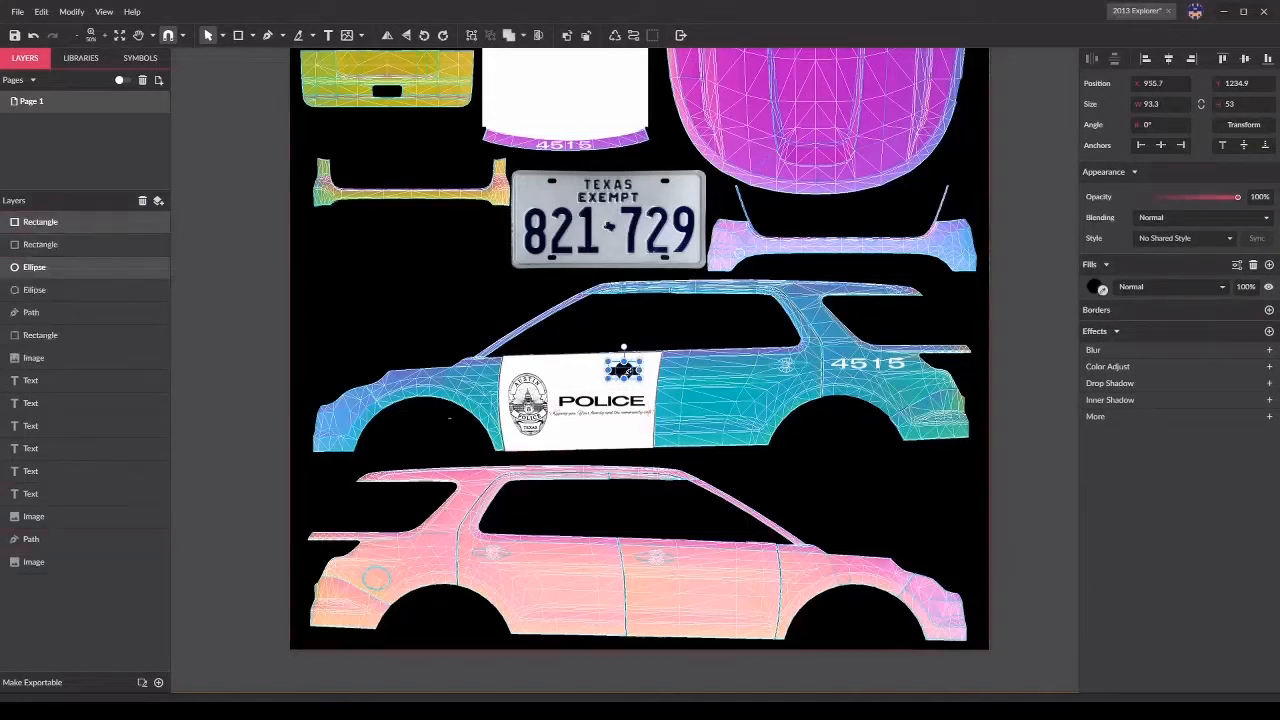
drag(623, 371, 655, 557)
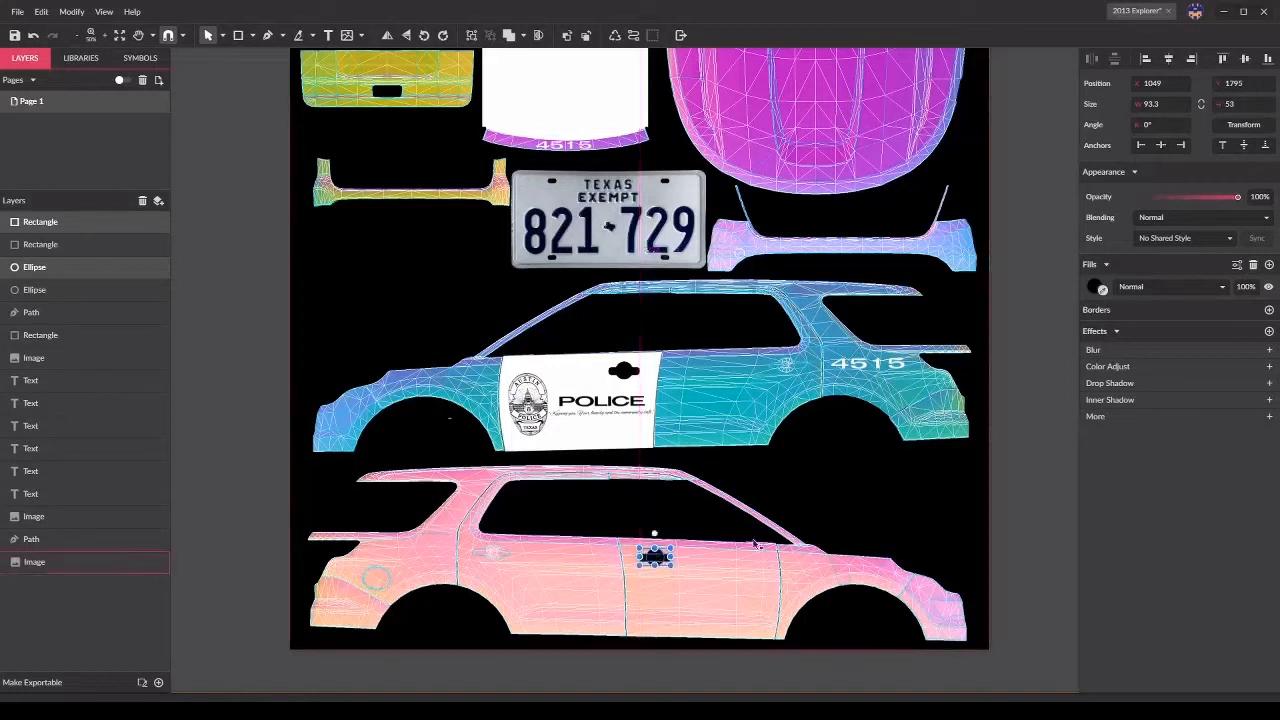
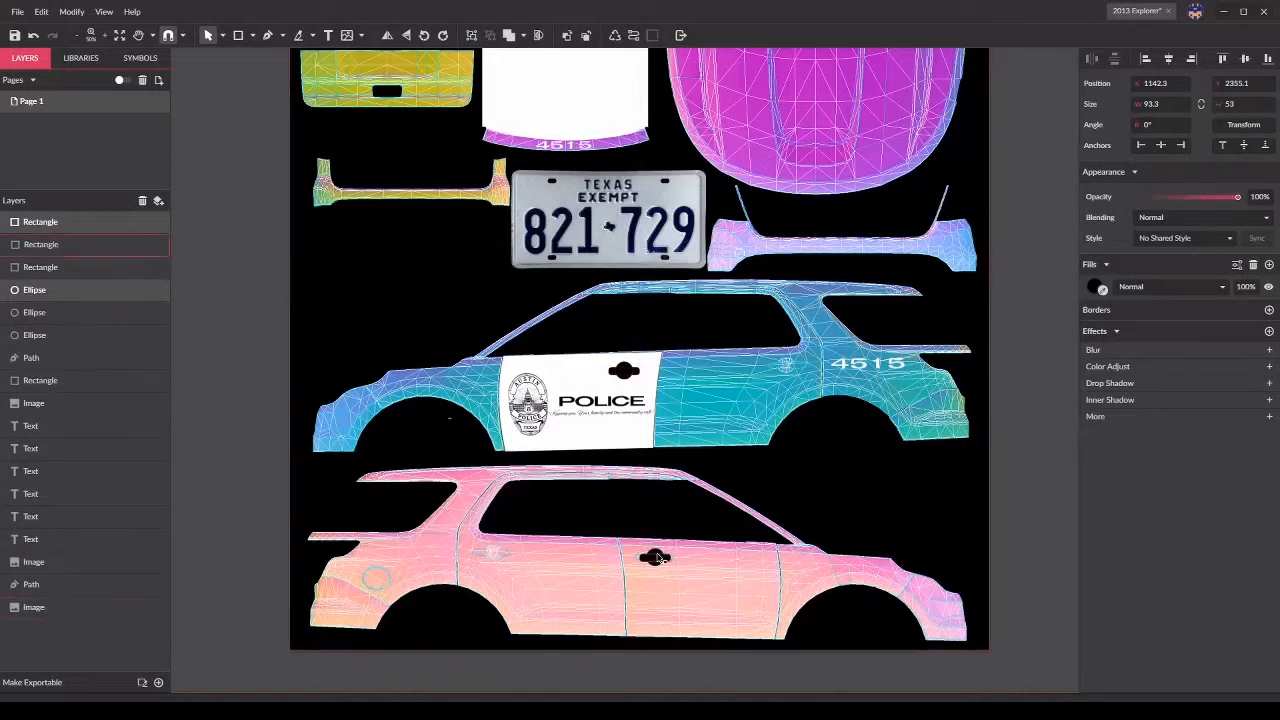
shift+click(660, 558)
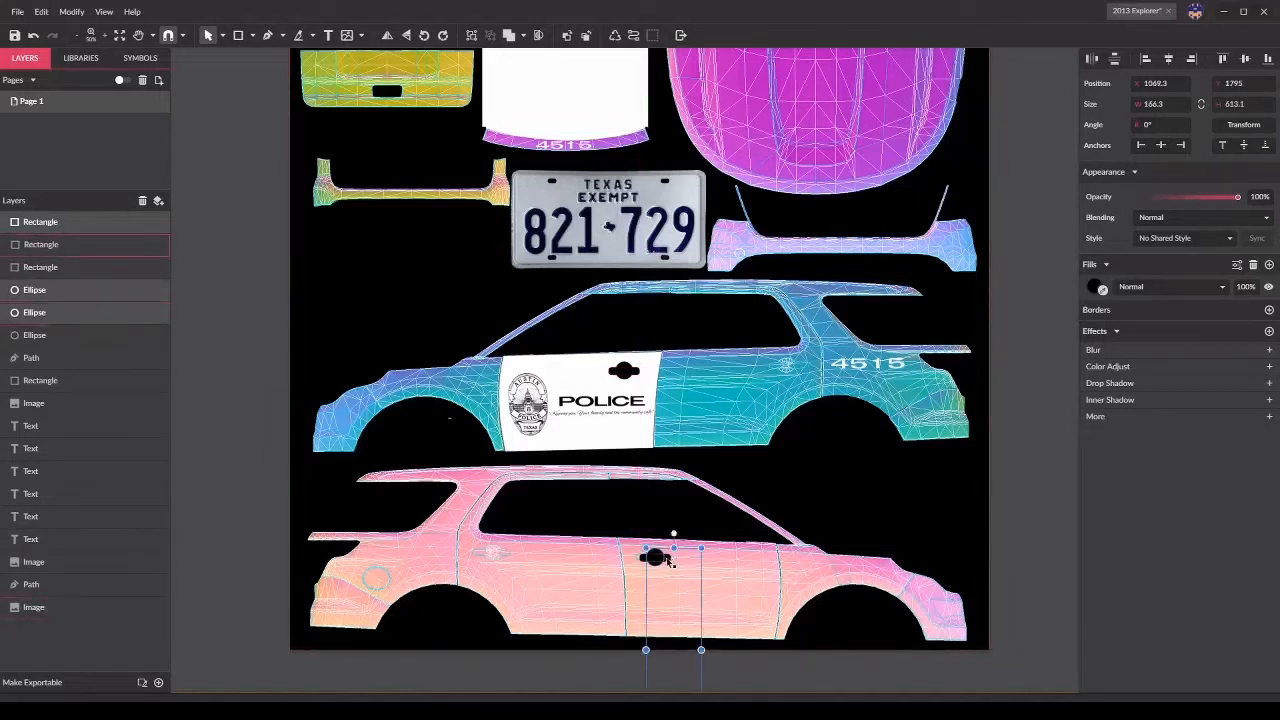
shift+click(668, 560)
scroll(700, 570, down, 3)
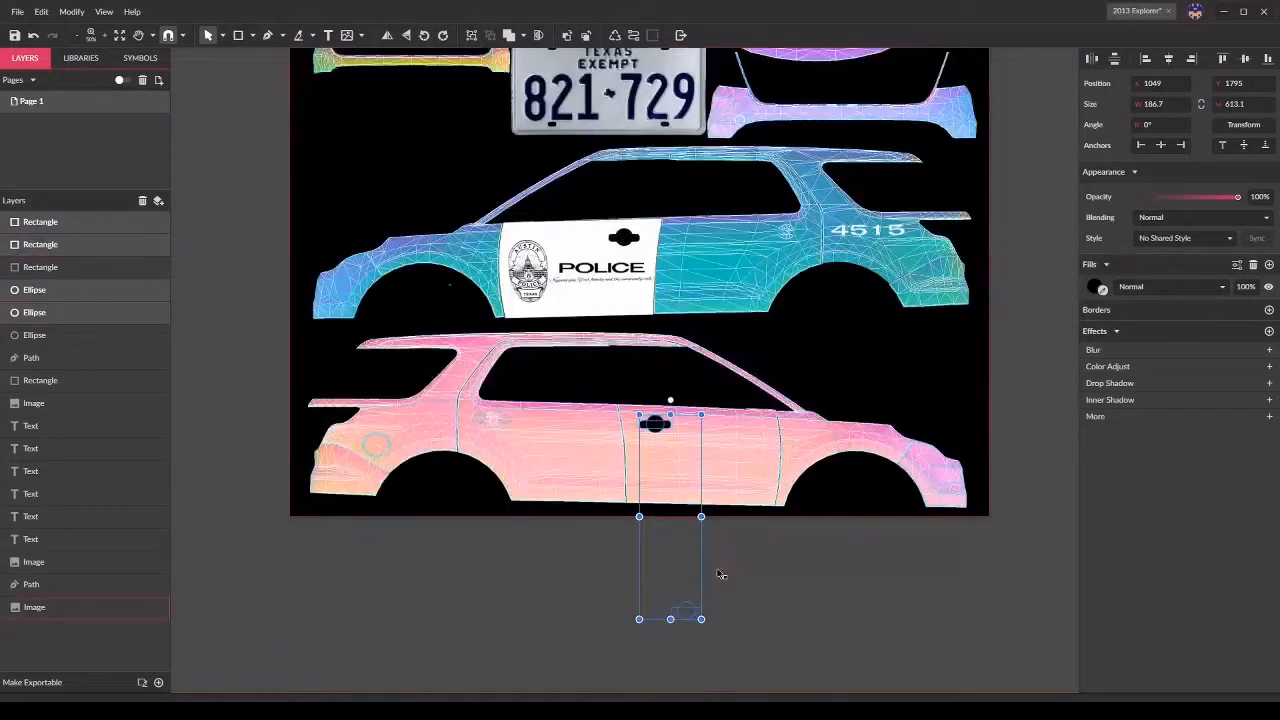
scroll(714, 586, up, 1)
click(722, 601)
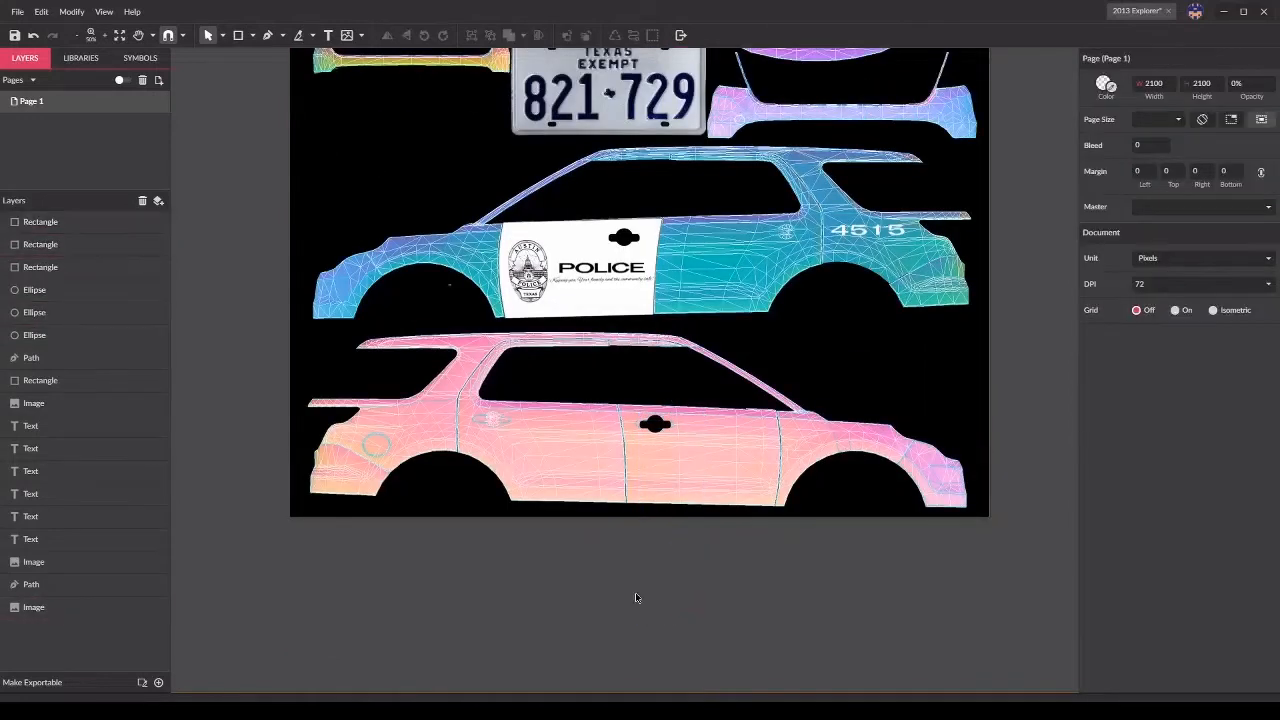
Step: Move the handle copy from below the page onto the lower car's rear door handle at X 552.3, Y 1781.1
drag(634, 592, 728, 621)
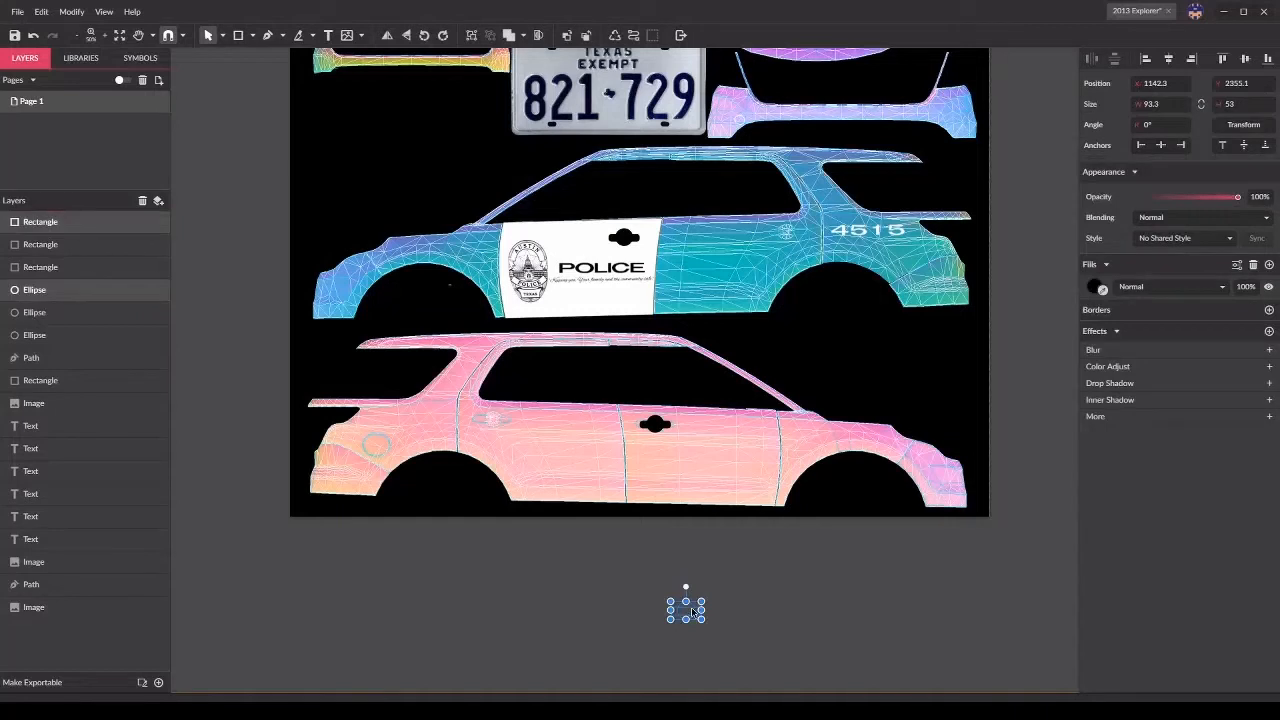
key(Up)
key(Up)
key(Up)
key(Up)
key(shift+Up)
key(shift+Up)
key(shift+Up)
key(shift+Up)
key(shift+Up)
key(shift+Up)
key(shift+Up)
key(shift+Up)
key(shift+Up)
key(shift+Up)
key(shift+Up)
key(shift+Up)
key(shift+Up)
key(shift+Up)
key(shift+Up)
key(shift+Up)
key(shift+Up)
key(shift+Up)
key(shift+Up)
key(shift+Up)
key(shift+Up)
key(shift+Up)
key(shift+Up)
key(shift+Up)
key(shift+Up)
key(shift+Up)
key(shift+Up)
key(shift+Up)
key(shift+Up)
key(shift+Up)
key(shift+Up)
key(shift+Left)
key(shift+Left)
key(shift+Left)
key(shift+Left)
key(shift+Left)
key(shift+Left)
key(shift+Left)
key(shift+Left)
key(shift+Left)
key(shift+Left)
key(shift+Left)
key(shift+Left)
key(shift+Left)
key(shift+Left)
key(shift+Left)
key(shift+Left)
key(shift+Left)
key(shift+Left)
key(shift+Left)
key(shift+Left)
key(shift+Left)
key(shift+Right)
key(shift+Up)
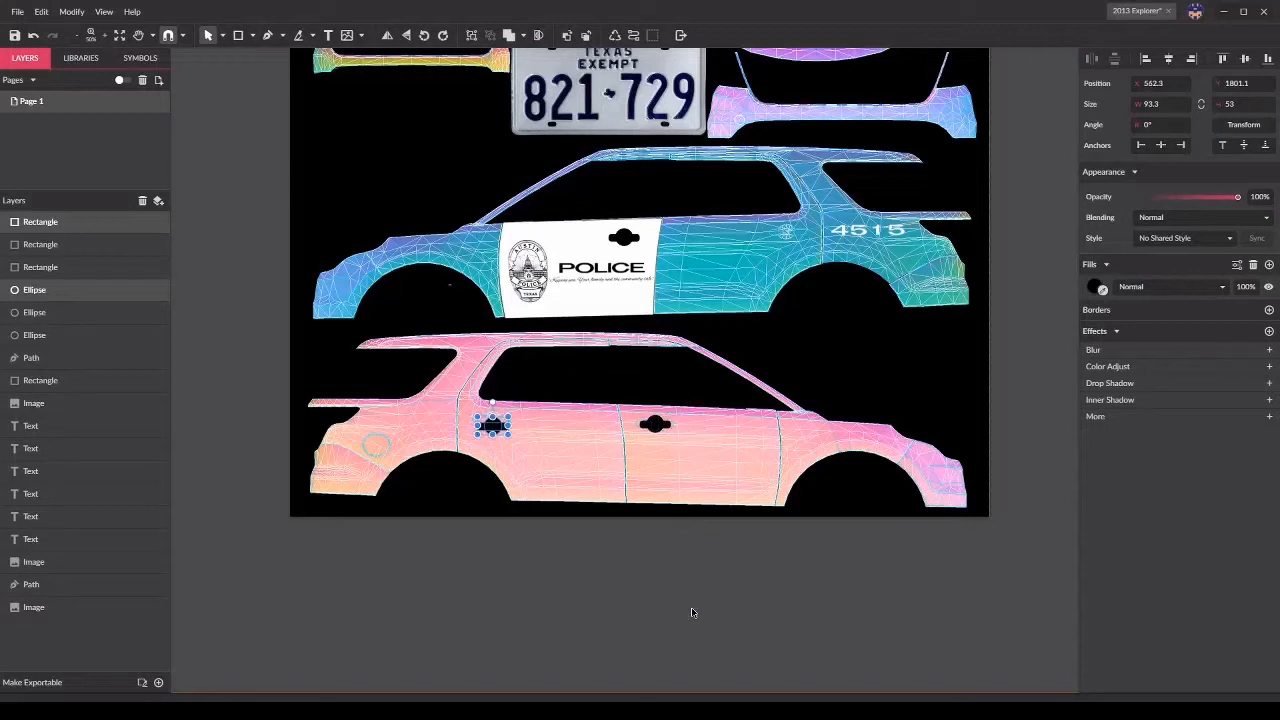
key(shift+Up)
key(shift+Left)
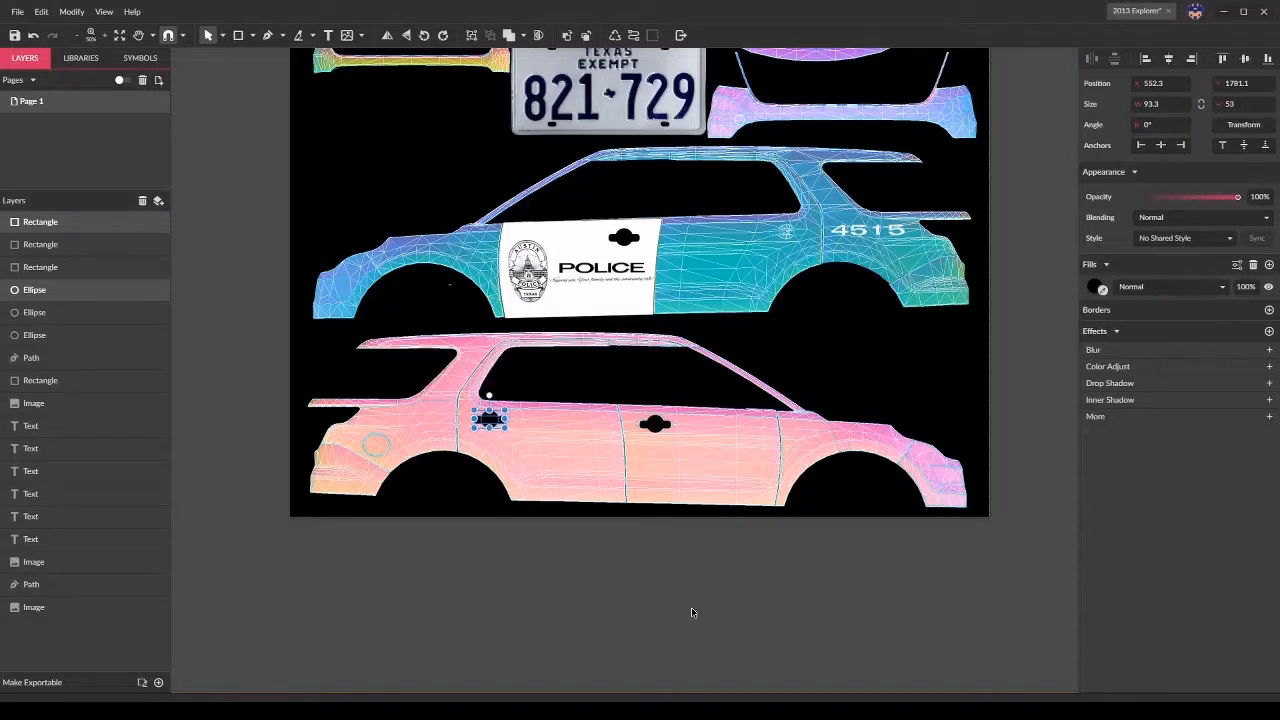
click(820, 600)
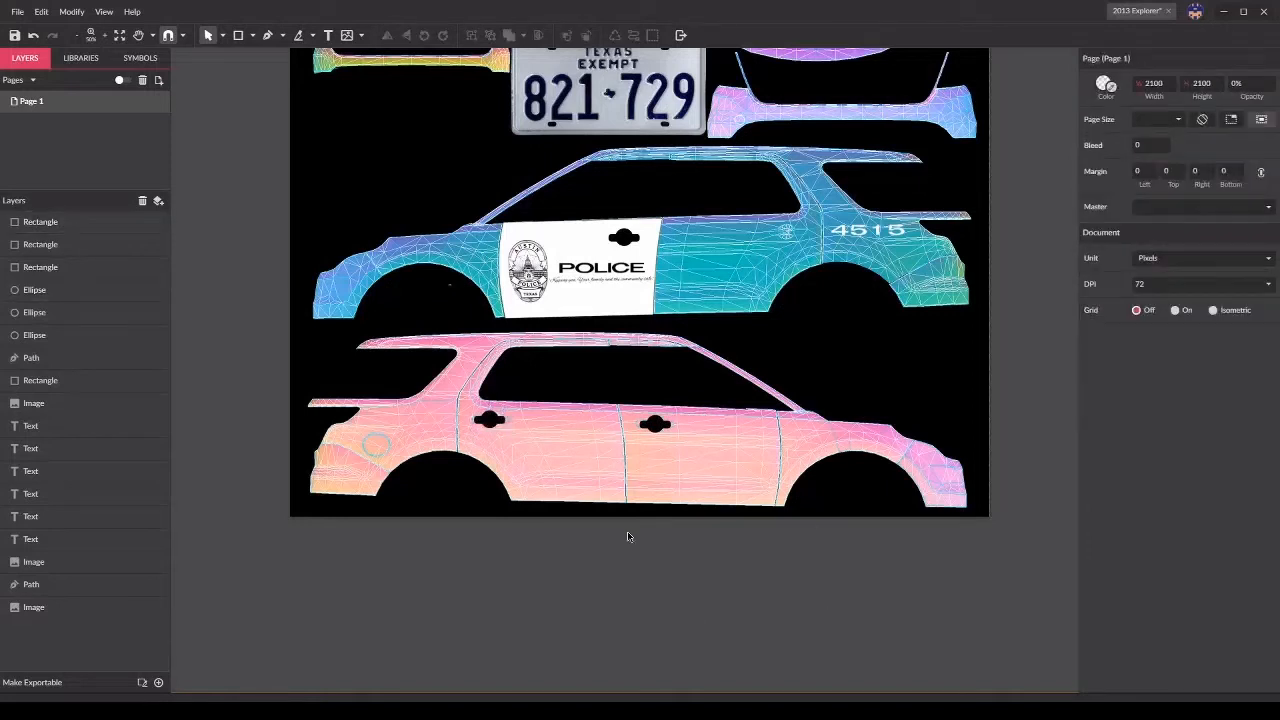
Step: Nudge the lower car's rear door handle shapes right to X 558.3
click(490, 420)
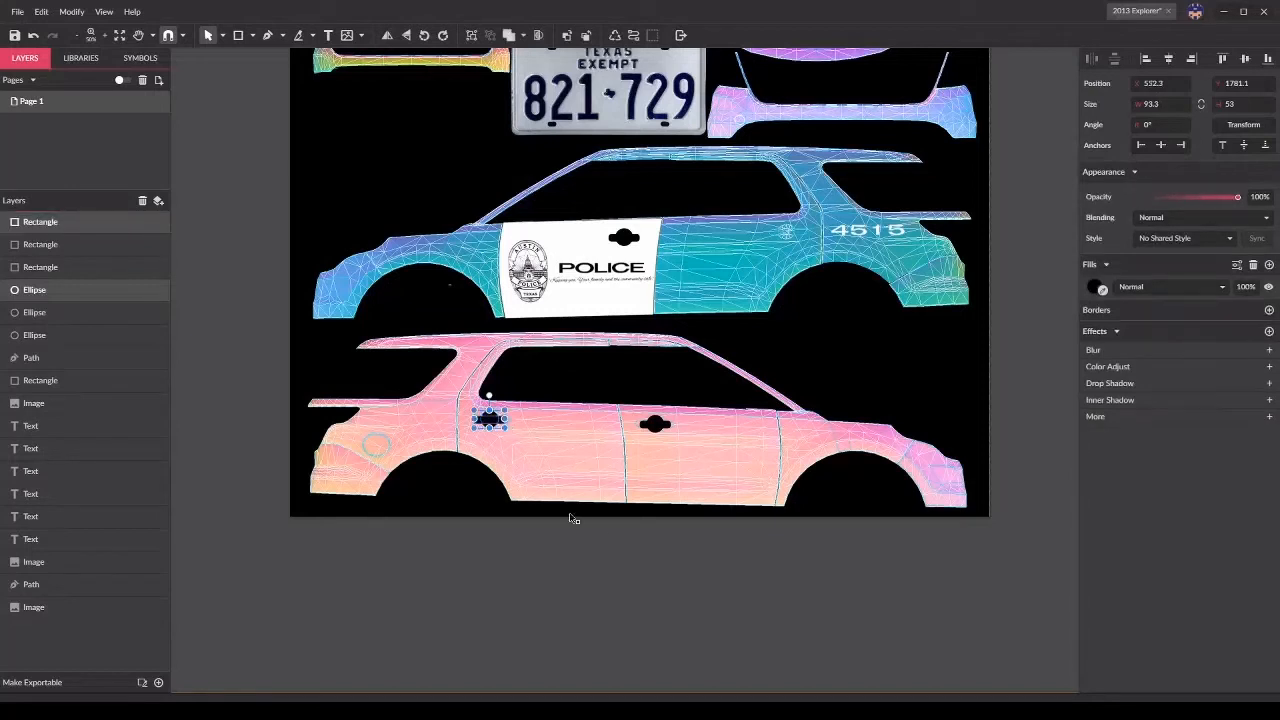
key(Right)
key(Right)
key(Right)
key(Right)
click(634, 586)
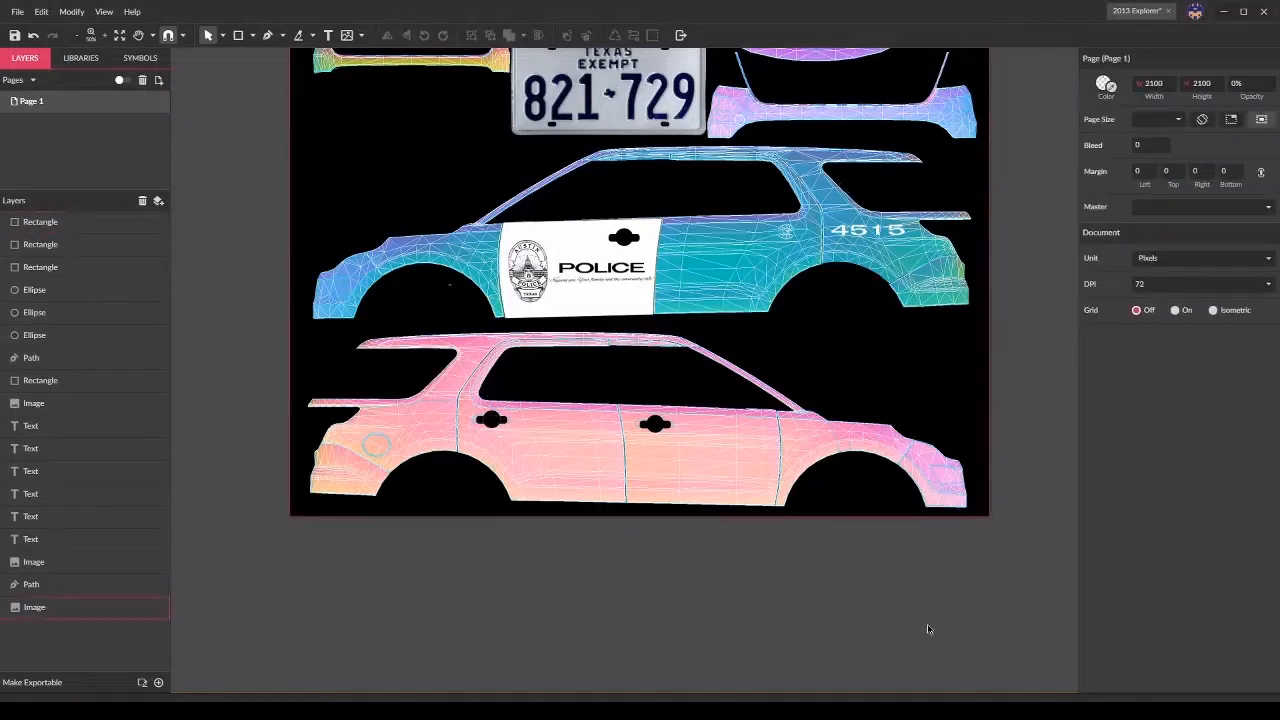
Step: Duplicate the lower car's rear handle shapes and place the copy on the upper car's rear door handle at about X 1444, Y 1222
scroll(928, 629, up, 3)
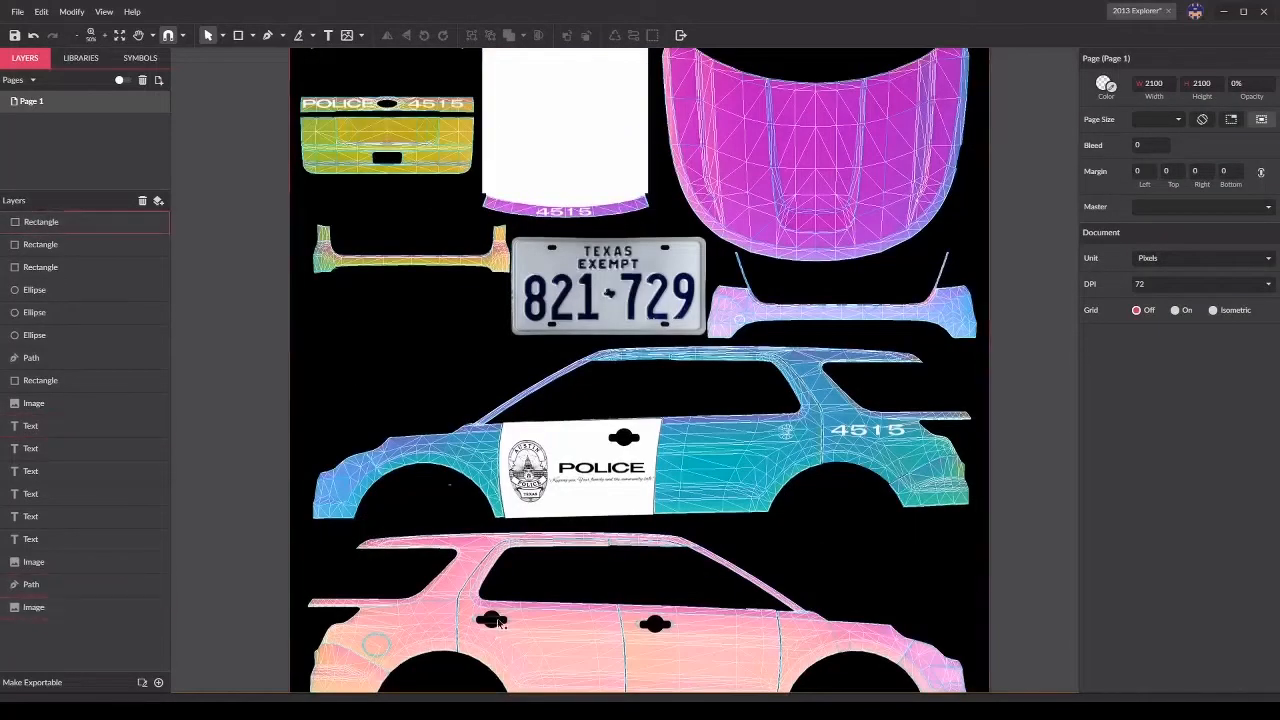
click(493, 620)
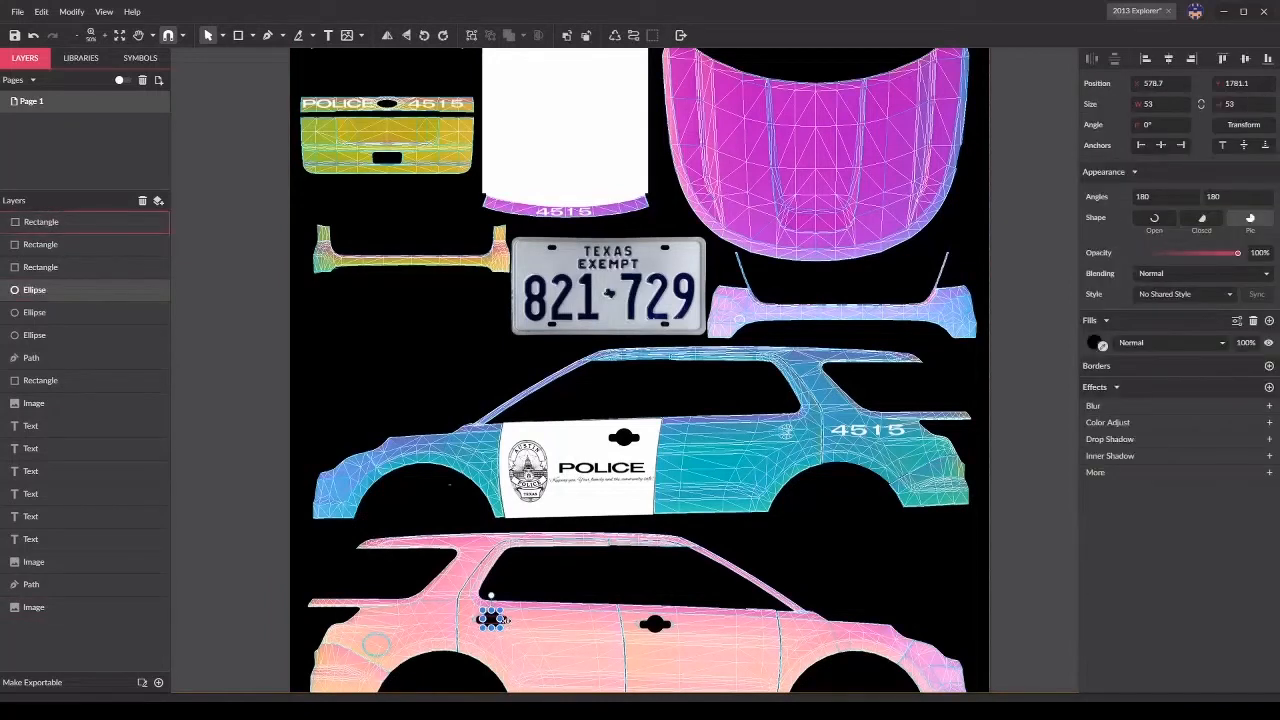
key(ctrl+d)
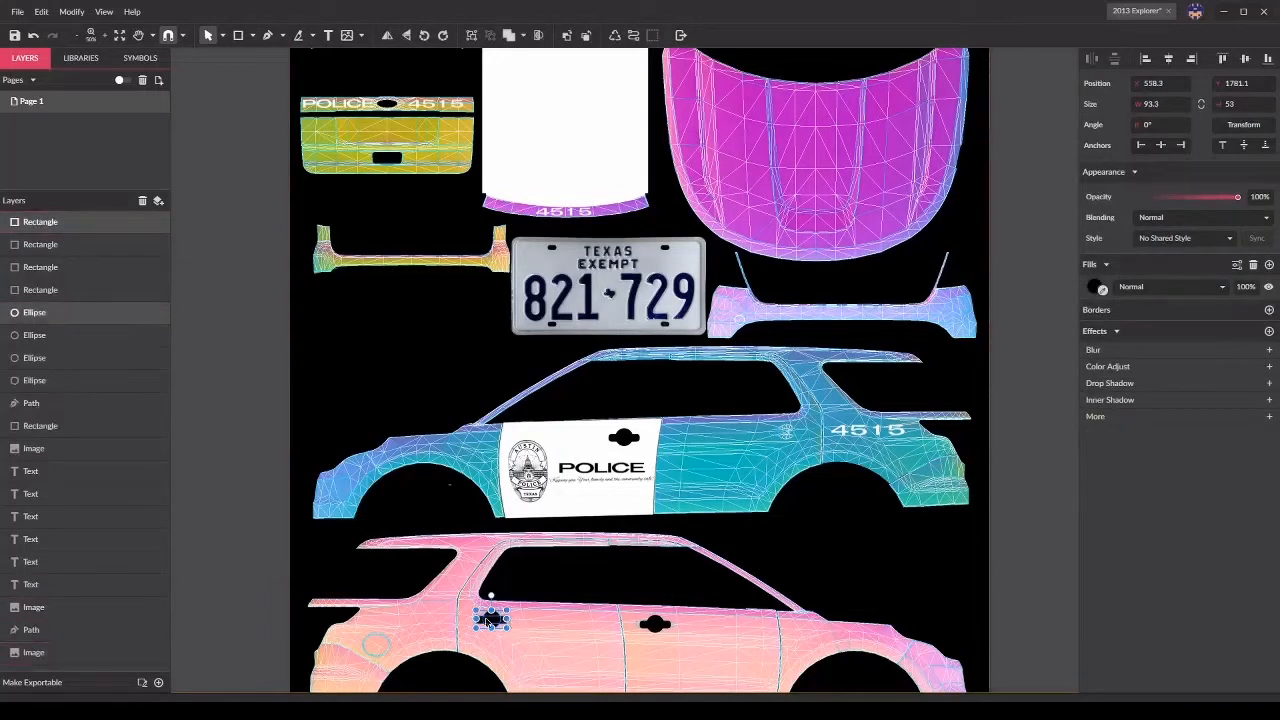
drag(491, 620, 786, 434)
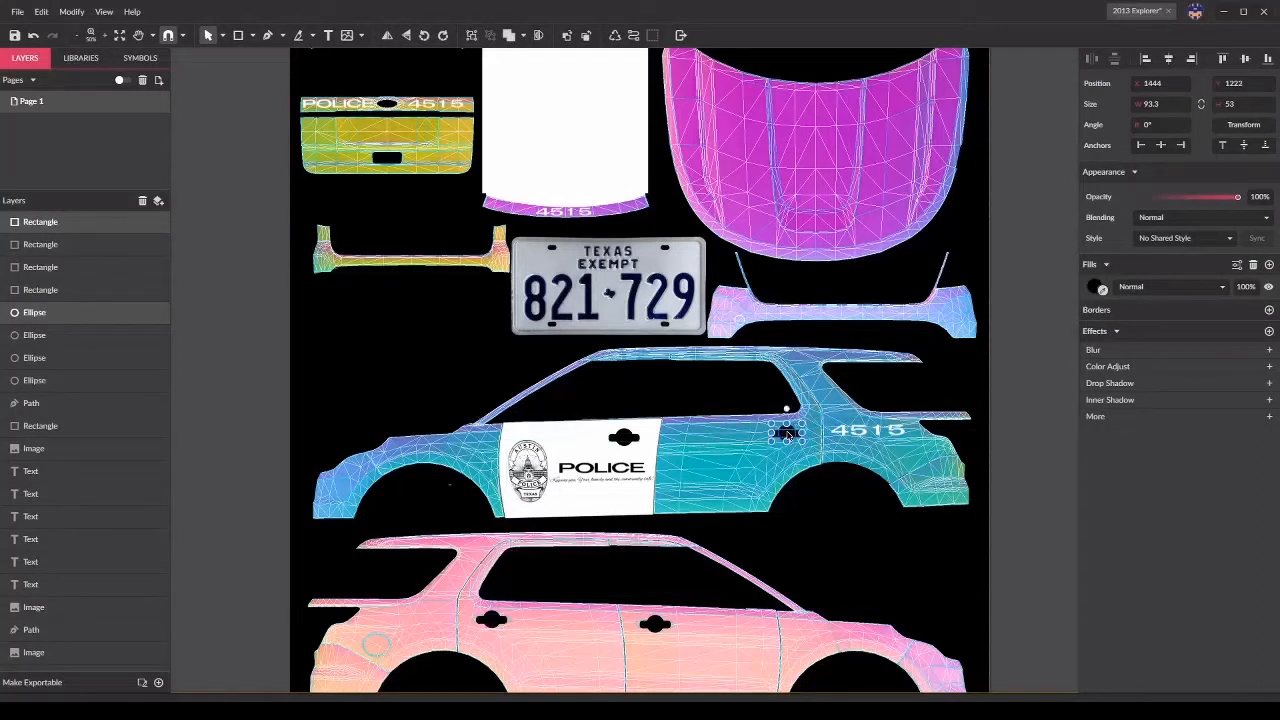
key(Left)
click(1026, 442)
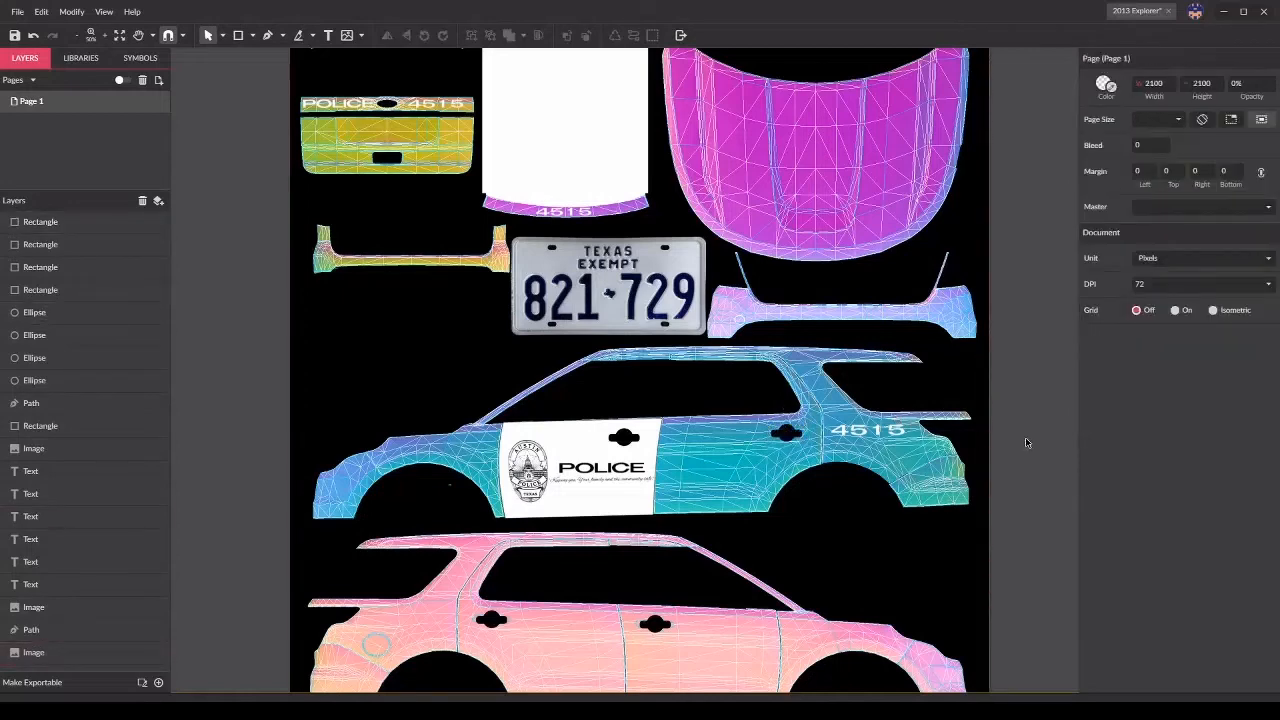
scroll(1028, 440, down, 1)
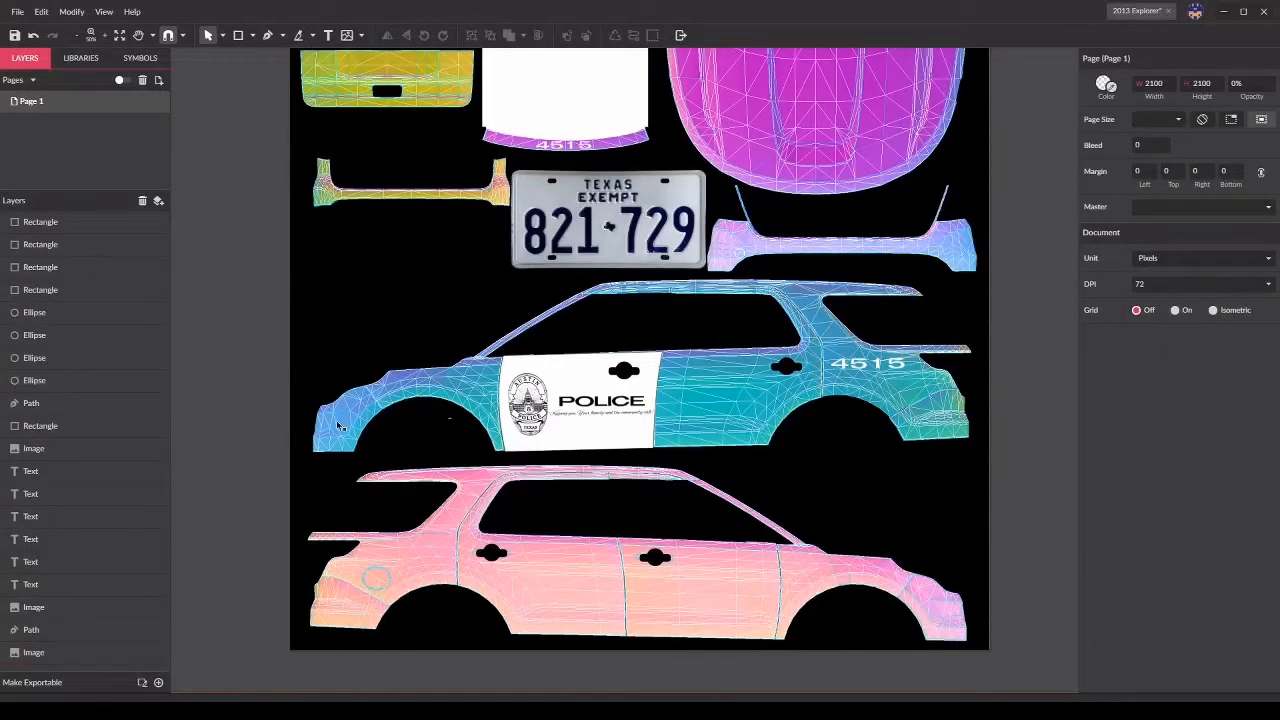
Step: Draw a white ellipse about 84 × 72 px over the round outline on the lower car's rear quarter panel
click(254, 36)
click(285, 89)
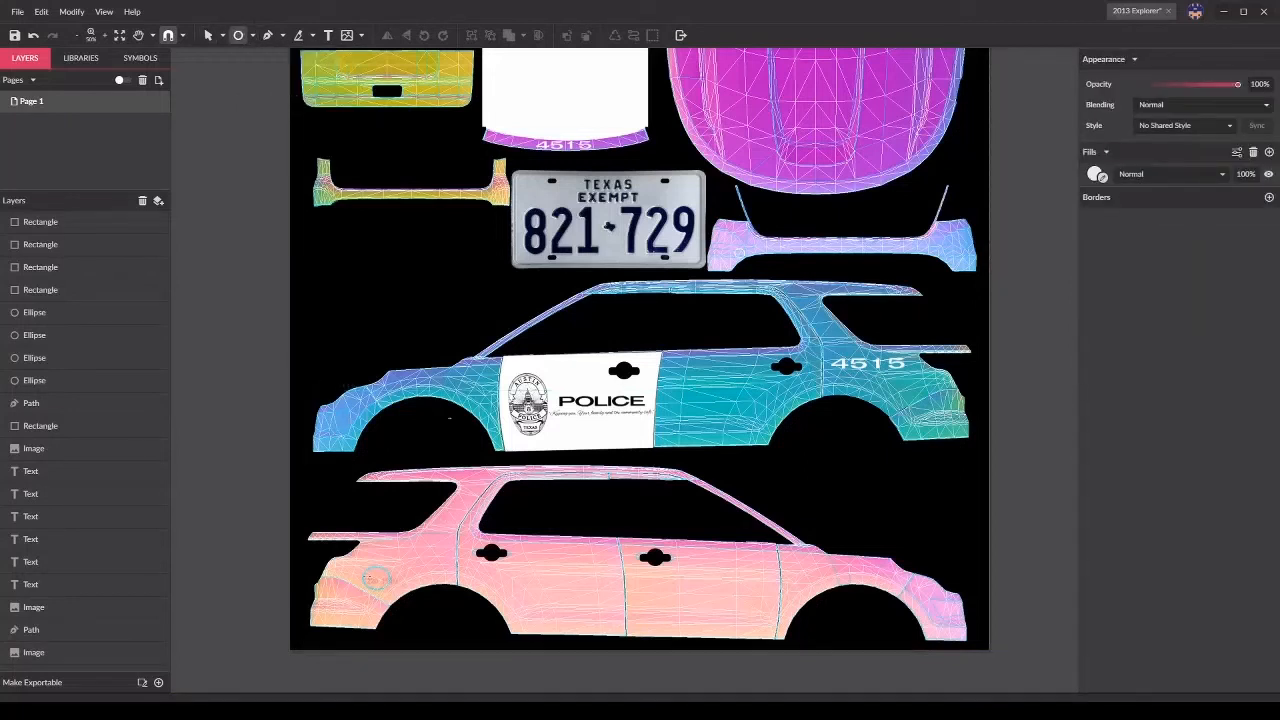
drag(364, 567, 390, 590)
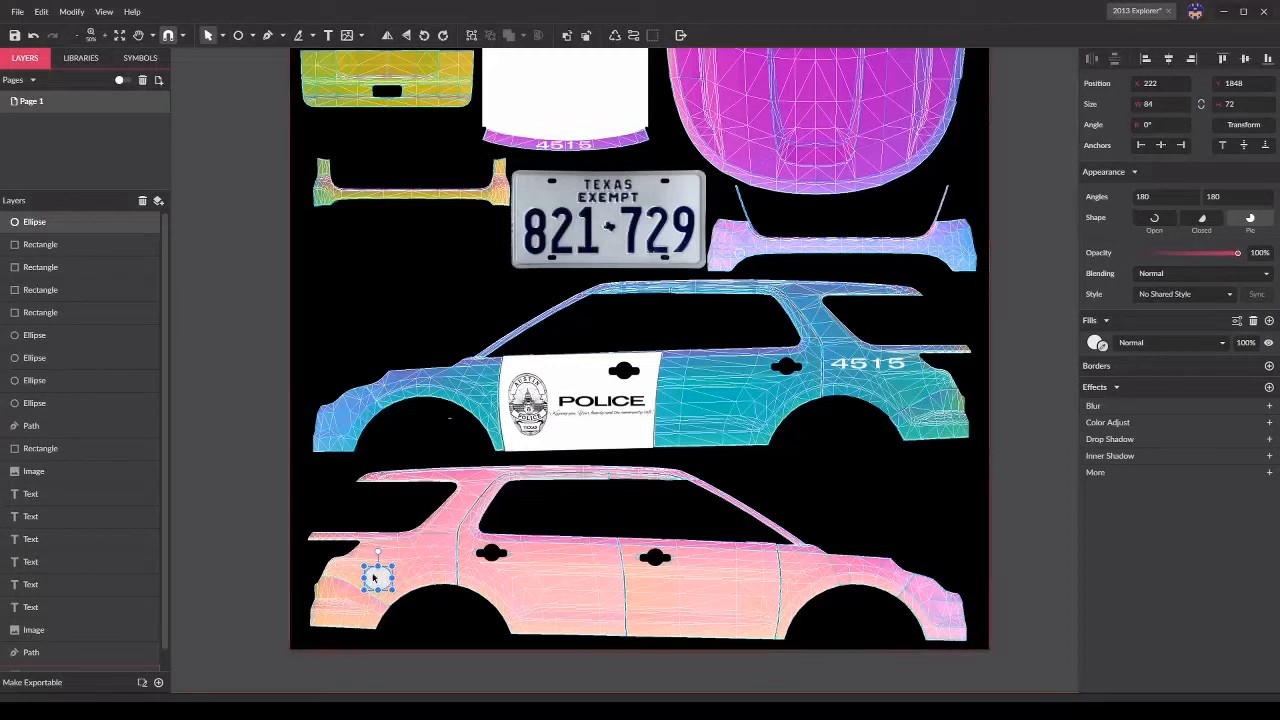
Step: Fine-tune the white ellipse's placement on the lower car's rear quarter panel to X 216, Y 1848
drag(376, 580, 376, 582)
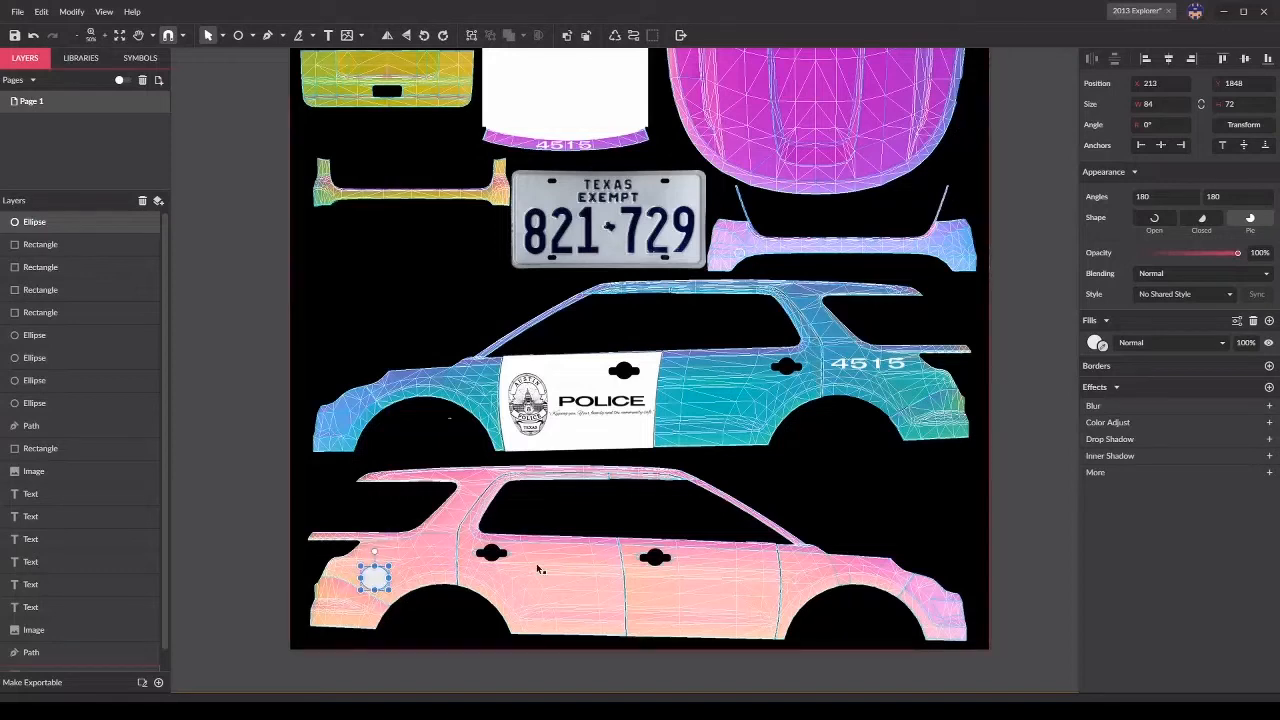
key(Right)
click(1020, 491)
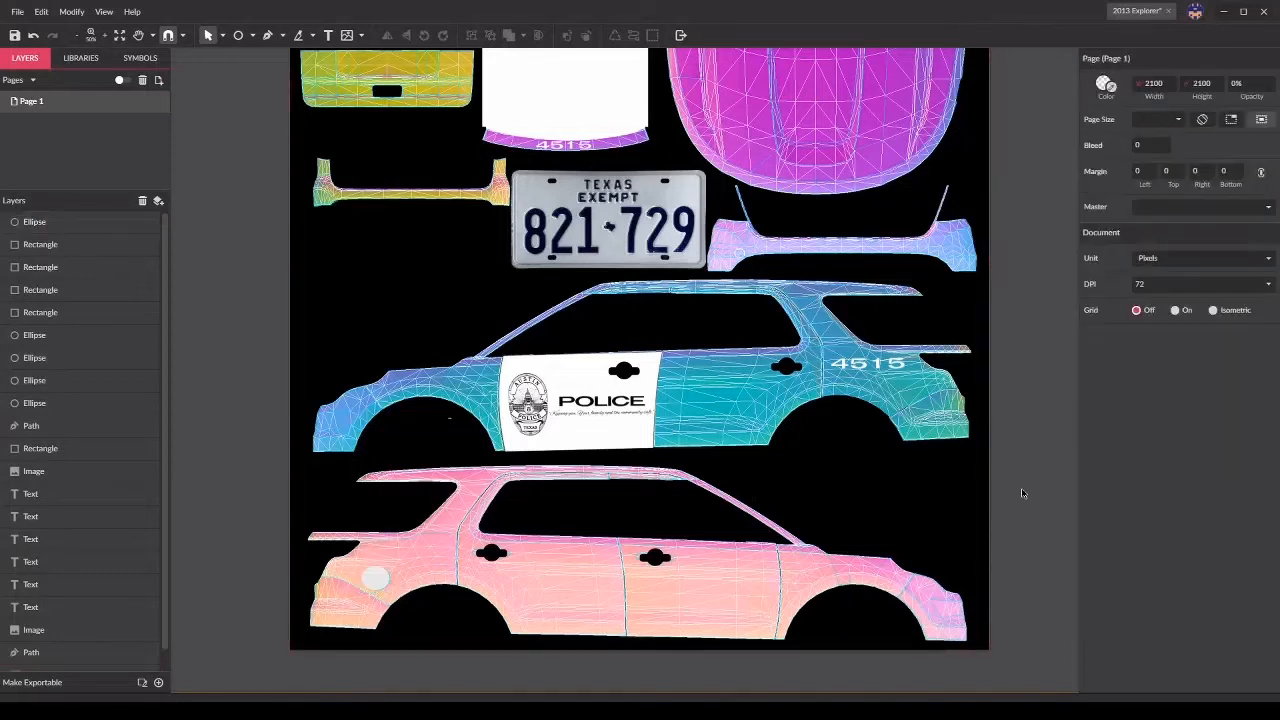
click(371, 578)
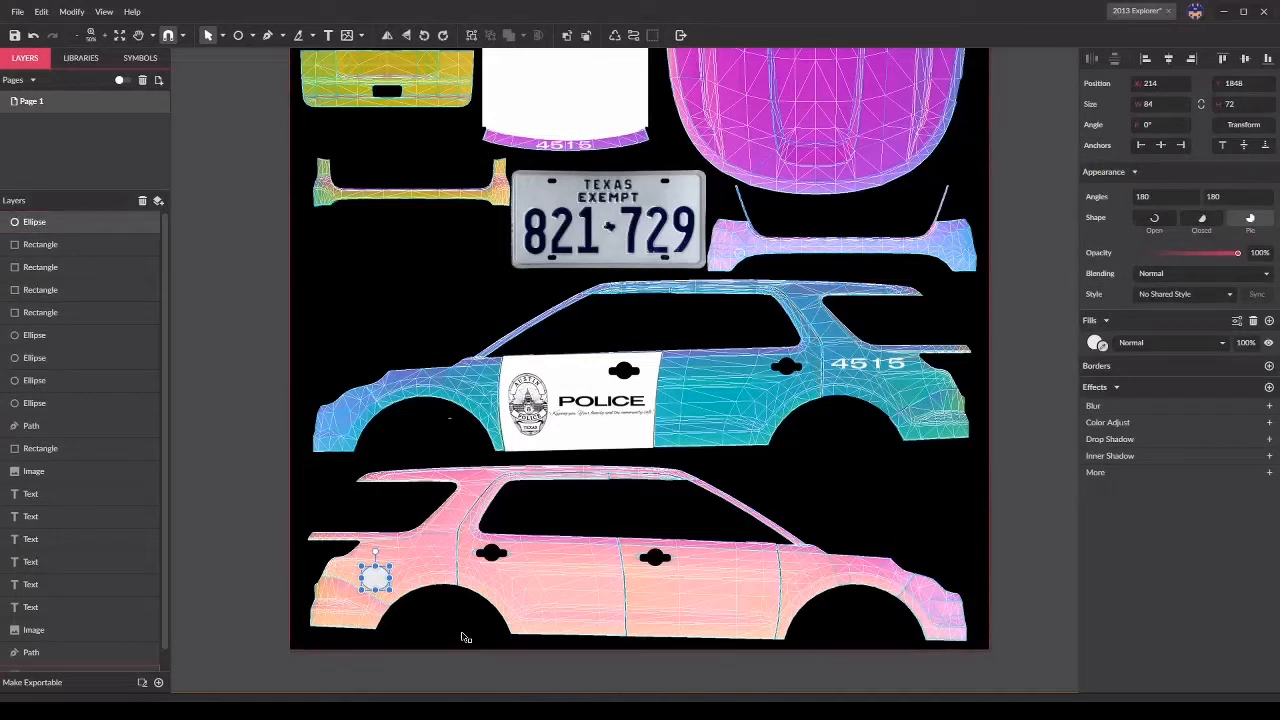
click(1044, 471)
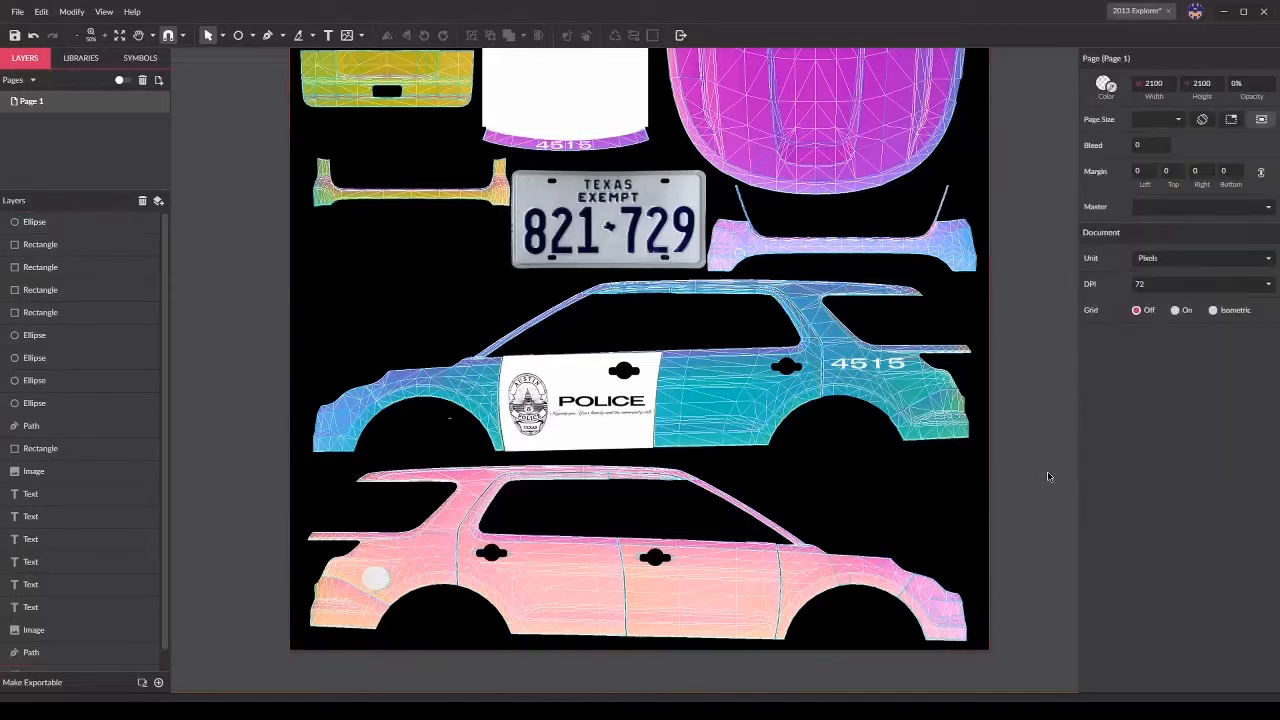
click(377, 582)
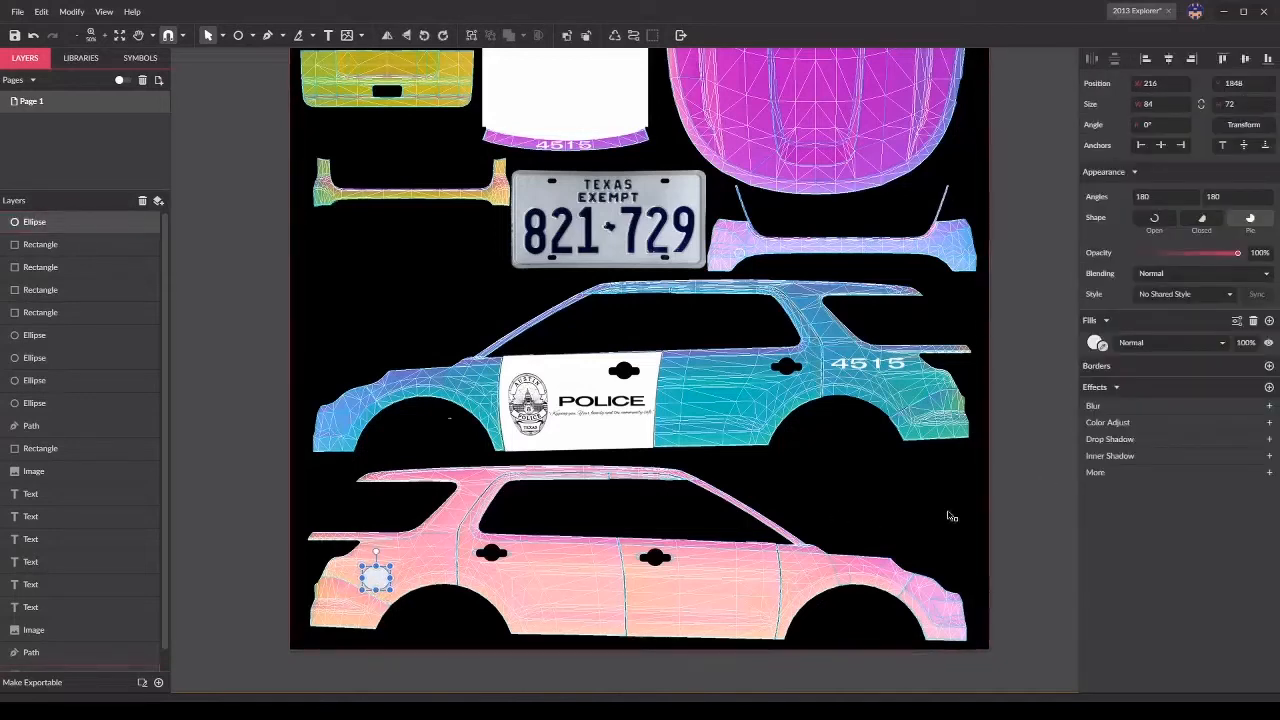
click(1069, 482)
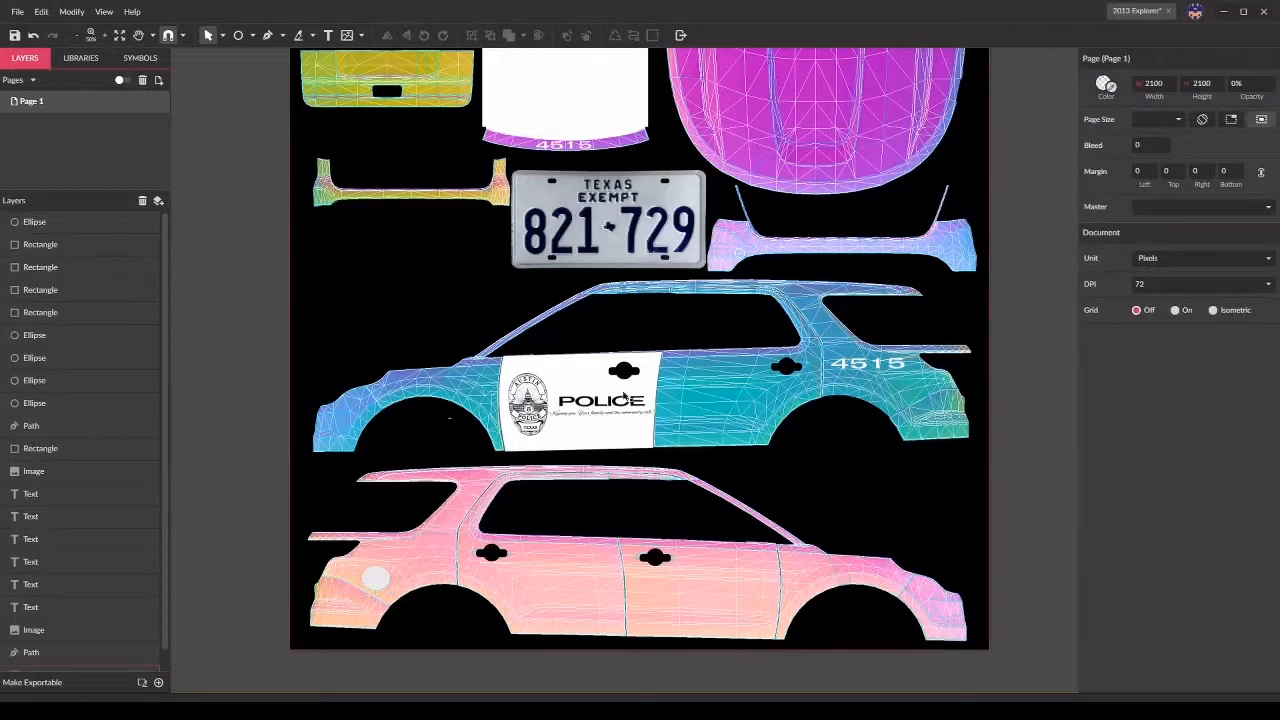
Step: Duplicate the upper car's white door panel, flip the copy, and move it down onto the lower car at Y 1764
click(590, 381)
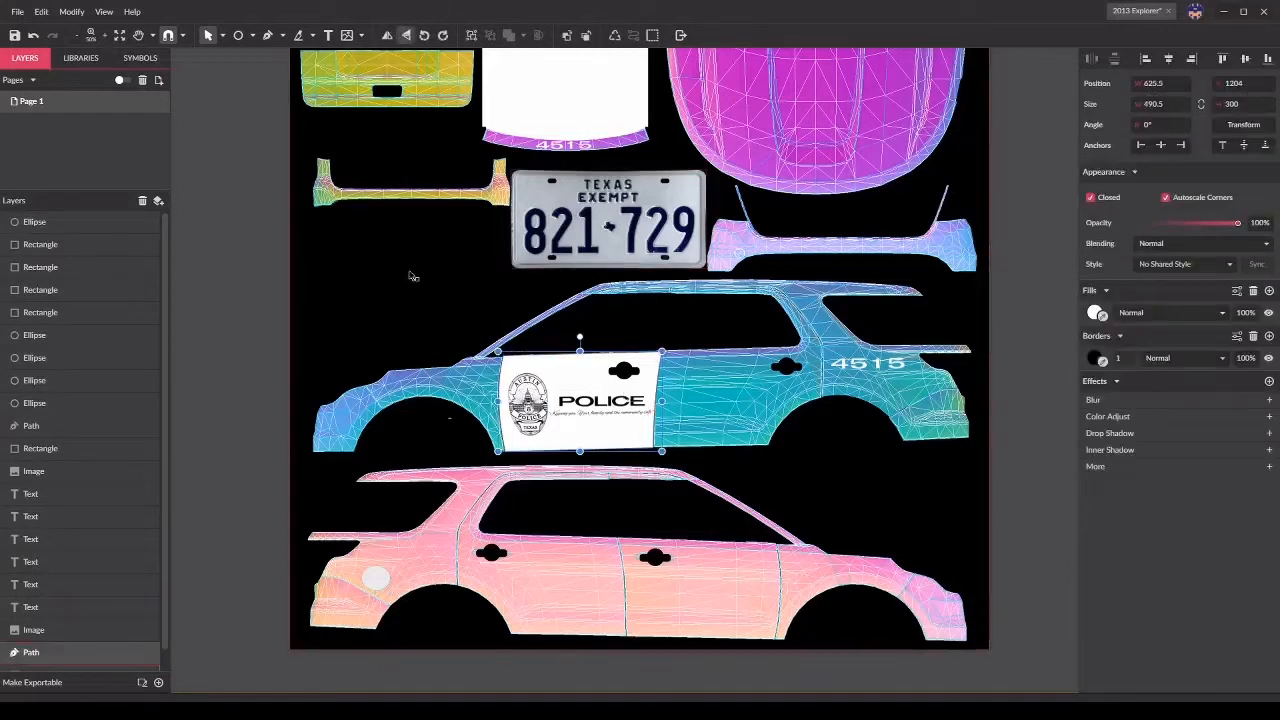
click(387, 35)
key(shift+Down)
key(shift+Down)
key(shift+Down)
key(shift+Down)
key(shift+Down)
key(shift+Down)
key(shift+Down)
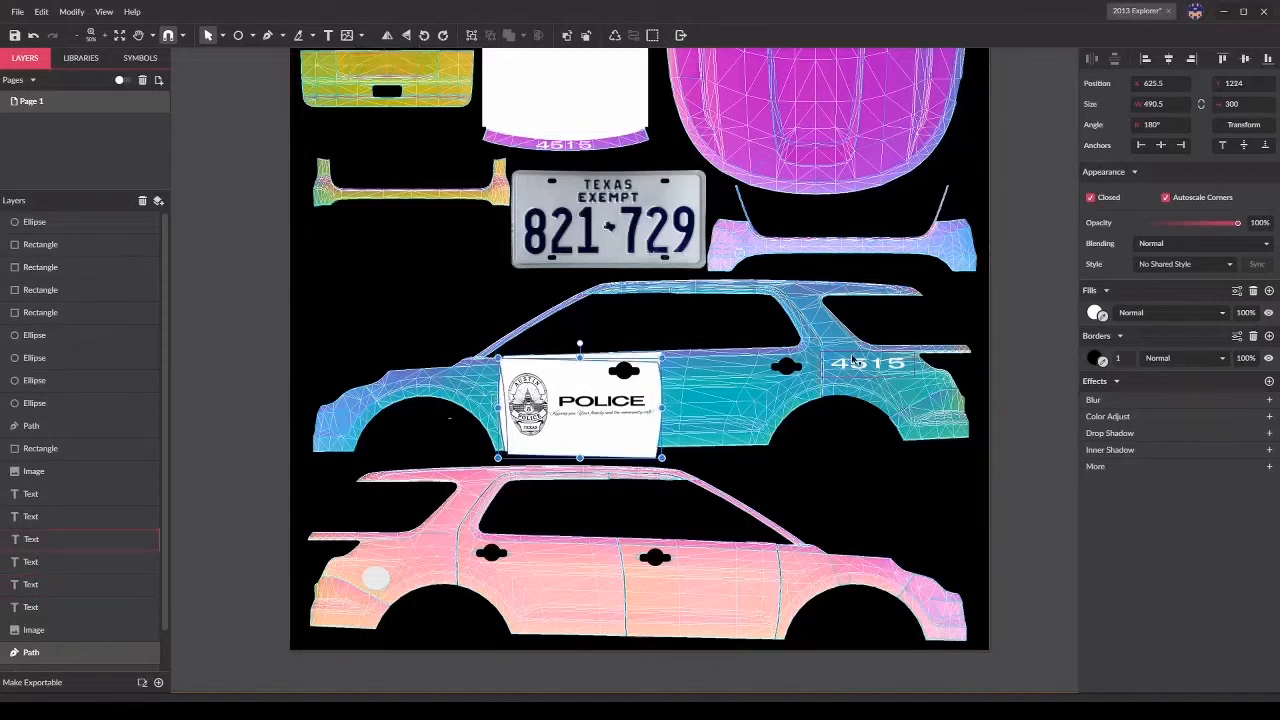
key(shift+Down)
key(shift+Down)
key(shift+Down)
key(shift+Down)
key(shift+Down)
key(shift+Down)
key(shift+Down)
key(shift+Down)
key(shift+Down)
key(shift+Down)
key(shift+Down)
key(shift+Down)
key(shift+Down)
key(shift+Down)
key(shift+Down)
key(shift+Down)
key(shift+Down)
key(shift+Down)
key(shift+Down)
key(shift+Down)
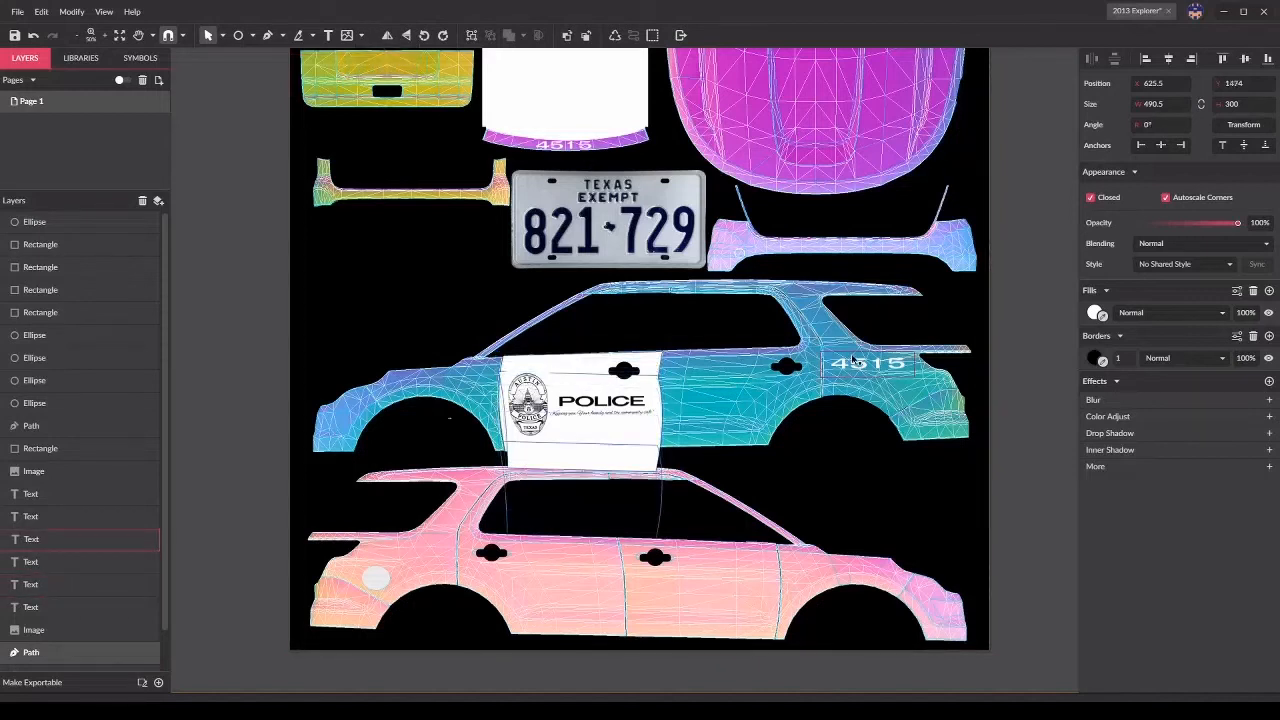
key(shift+Down)
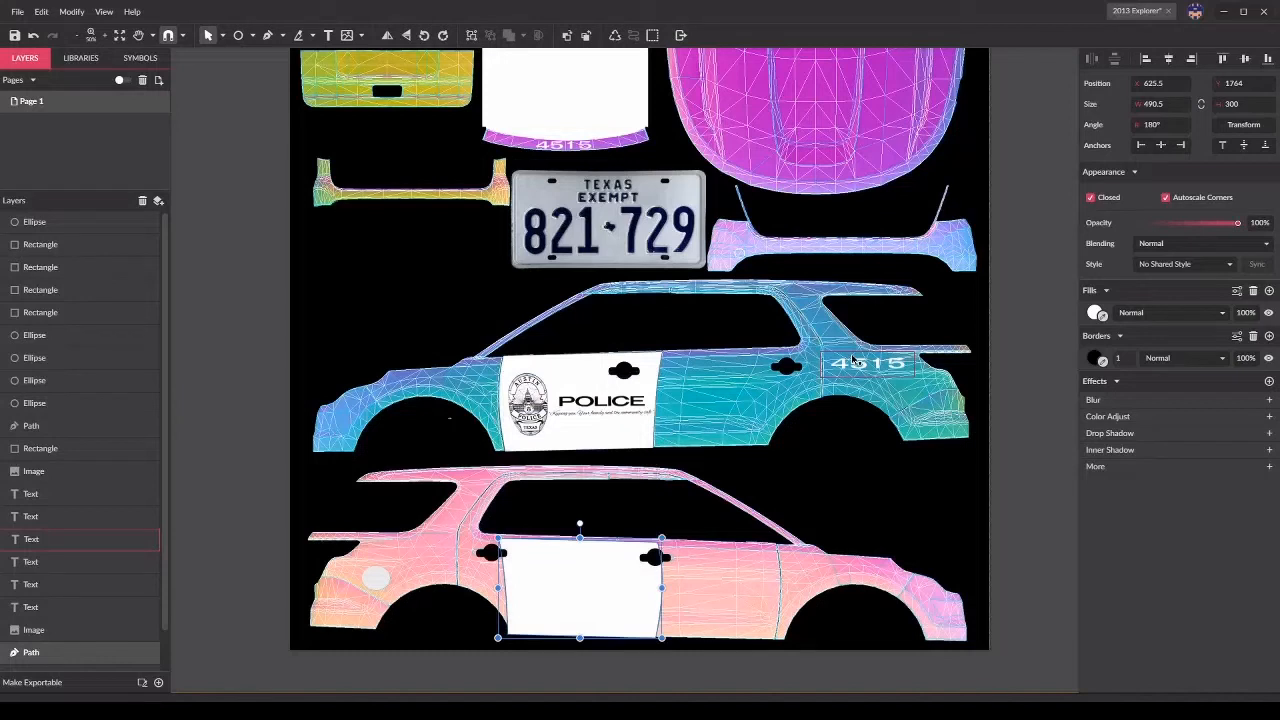
Step: Move the copied white panel right onto the lower car's front door at X 990.5, Y 1754
key(shift+Right)
key(shift+Right)
key(shift+Right)
key(Right)
key(Right)
key(Right)
key(Right)
key(Right)
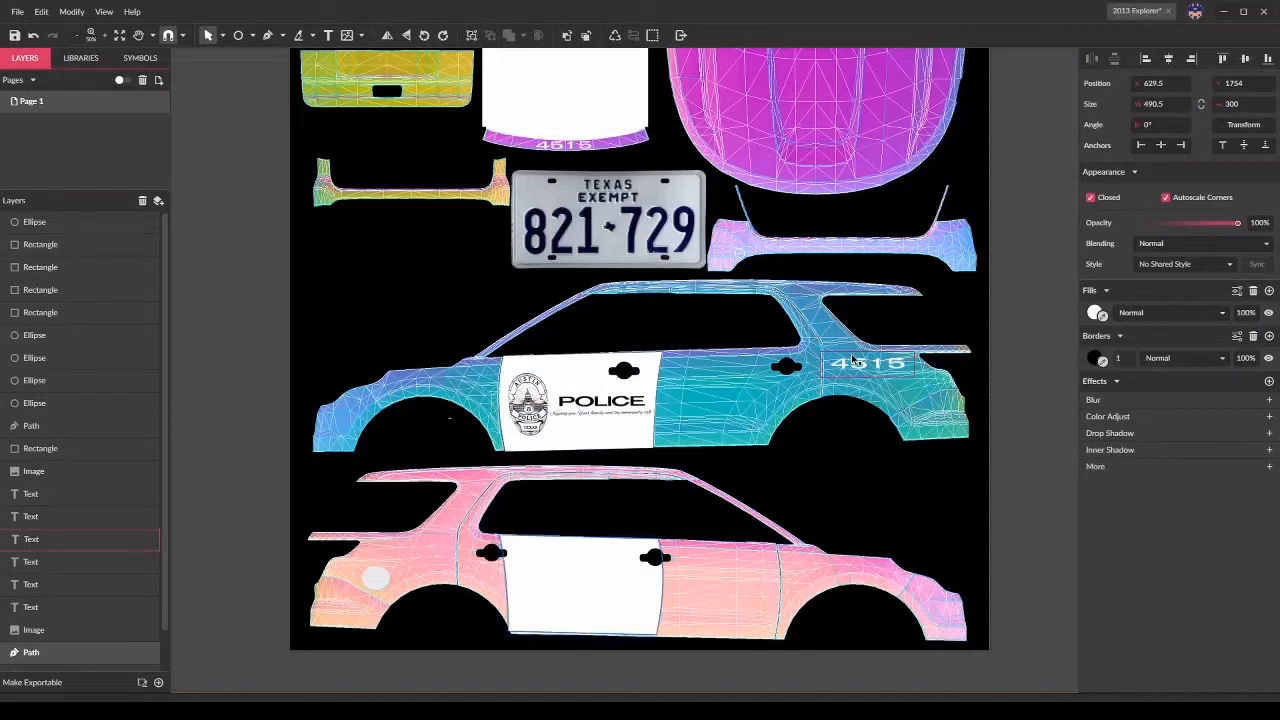
key(shift+Right)
key(shift+Right)
key(shift+Right)
key(shift+Right)
key(shift+Right)
key(shift+Right)
key(shift+Right)
key(shift+Right)
key(shift+Right)
key(shift+Right)
key(shift+Right)
key(shift+Right)
key(shift+Right)
key(shift+Right)
key(shift+Right)
key(shift+Right)
key(shift+Right)
key(shift+Right)
key(shift+Right)
key(shift+Right)
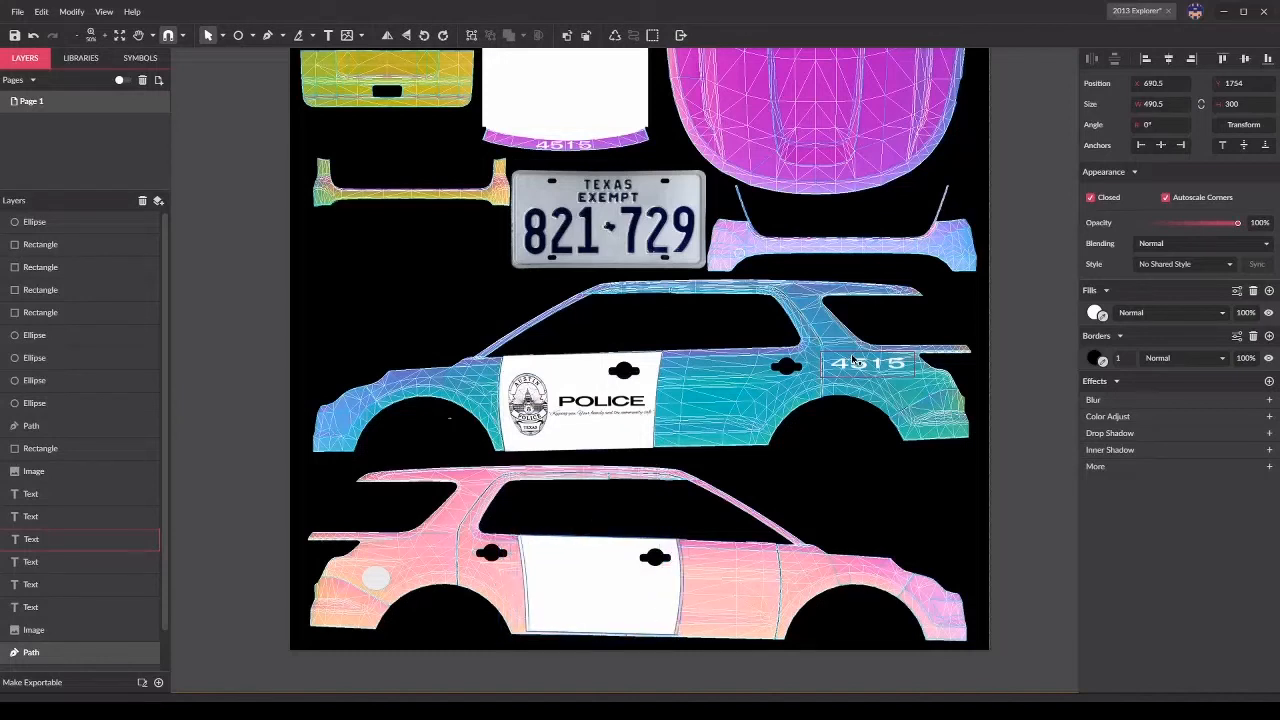
key(shift+Right)
key(shift+Right)
key(shift+Right)
key(shift+Right)
key(shift+Right)
key(shift+Right)
key(shift+Right)
key(shift+Right)
key(shift+Right)
key(shift+Right)
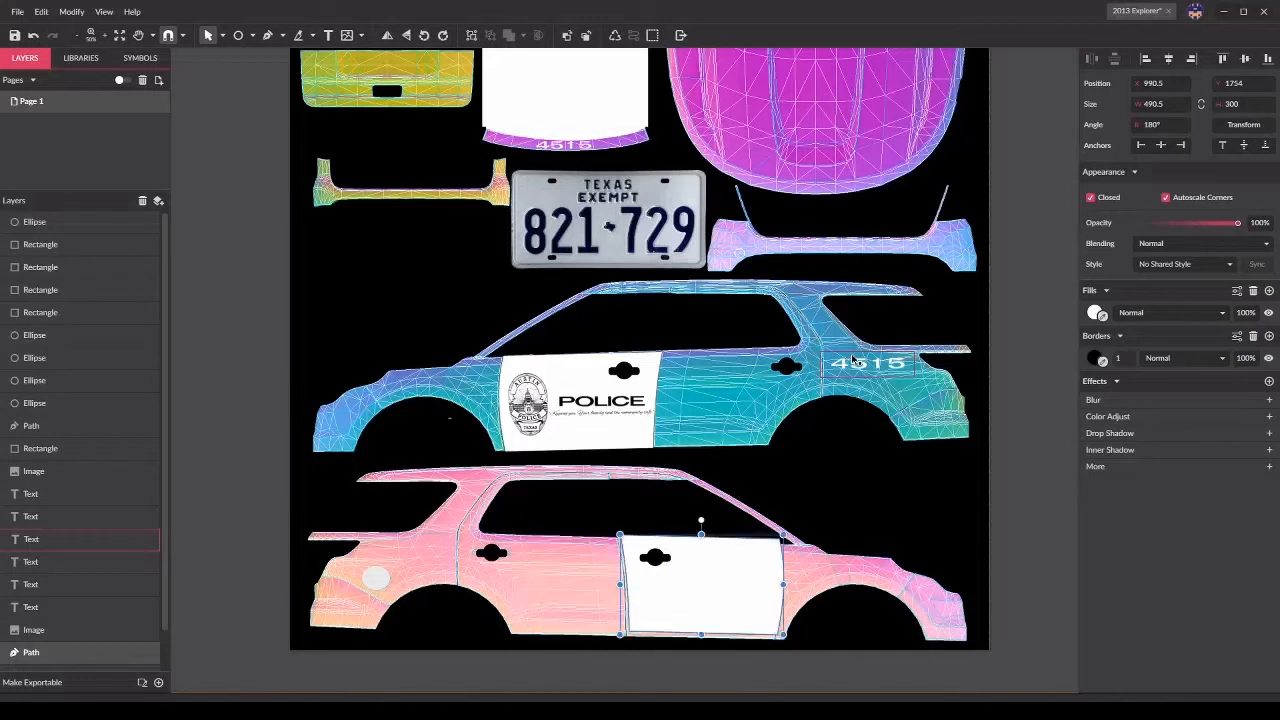
Step: Align the white panel with the lower car's front door outline at X 980.5, Y 1767
key(shift+Left)
key(shift+Down)
key(shift+Down)
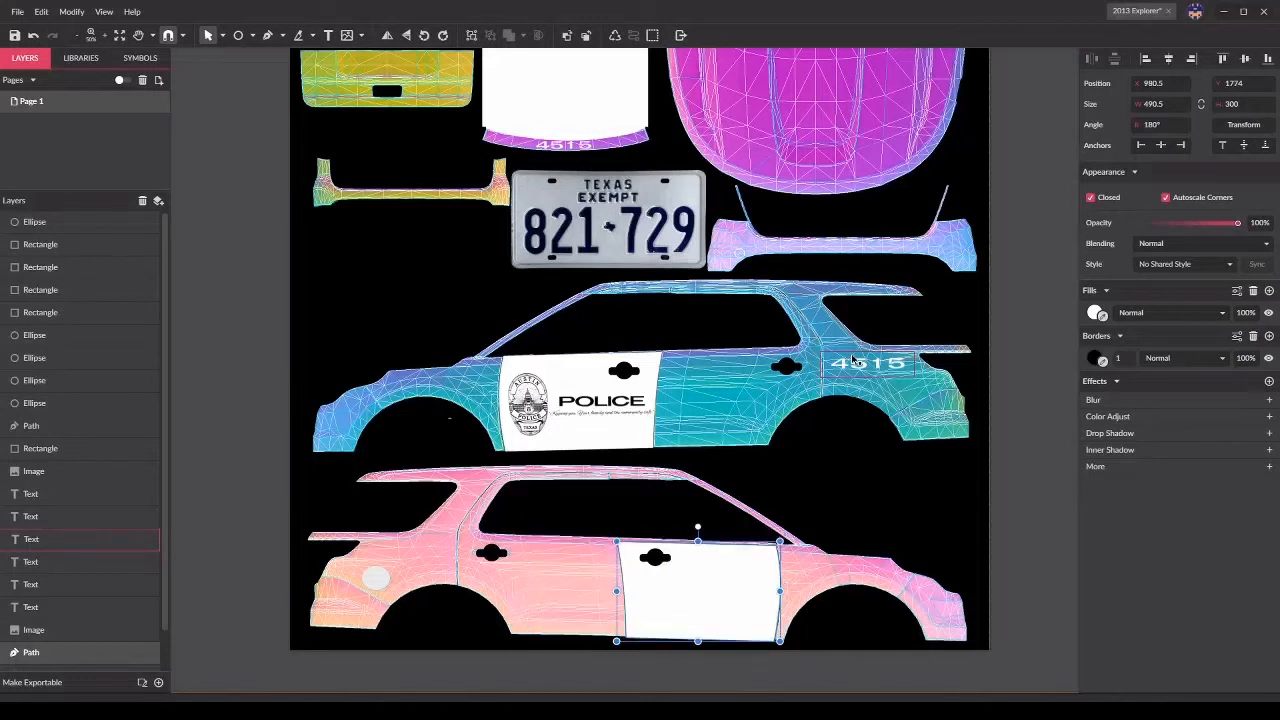
key(Up)
key(Up)
key(Up)
key(Up)
key(Up)
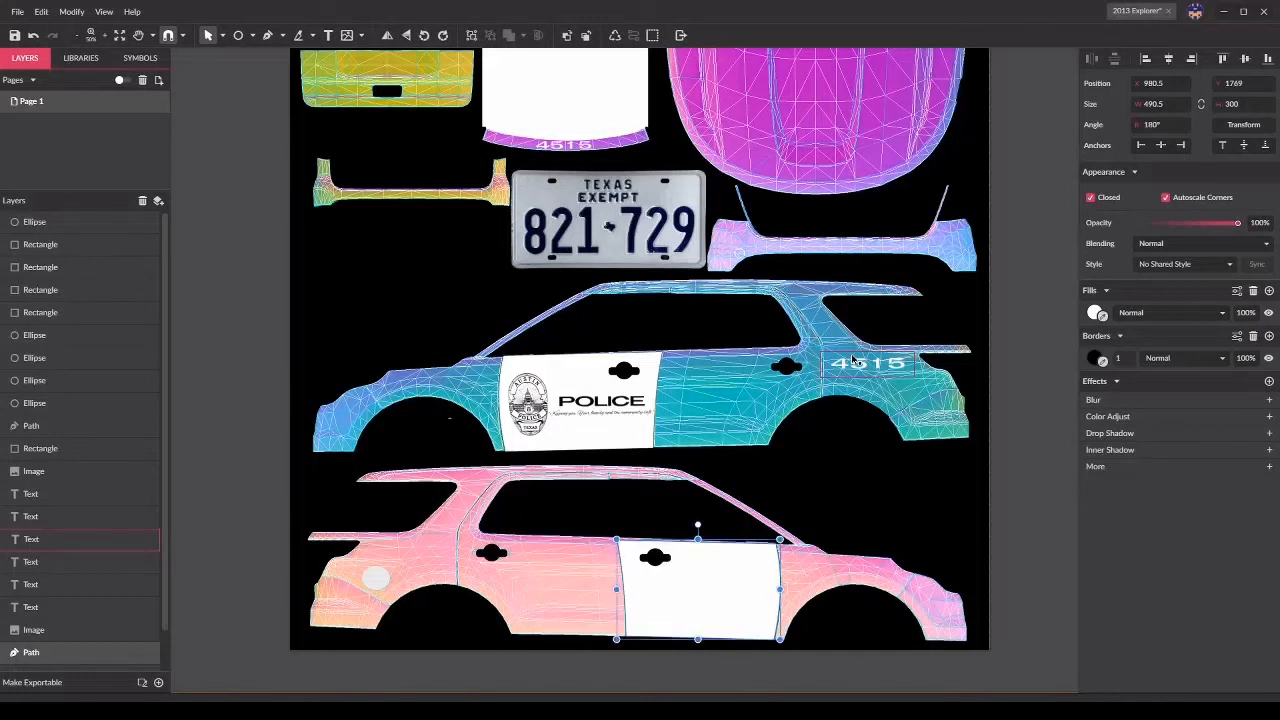
key(Up)
key(Up)
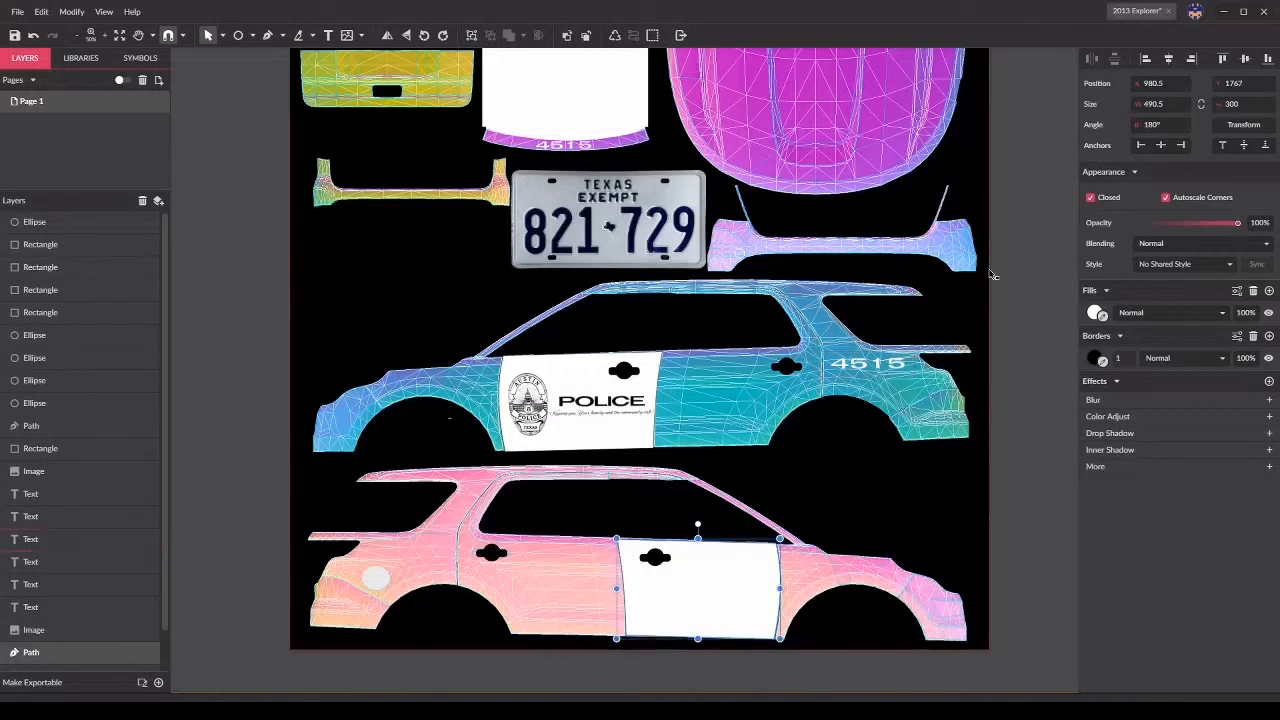
click(1033, 452)
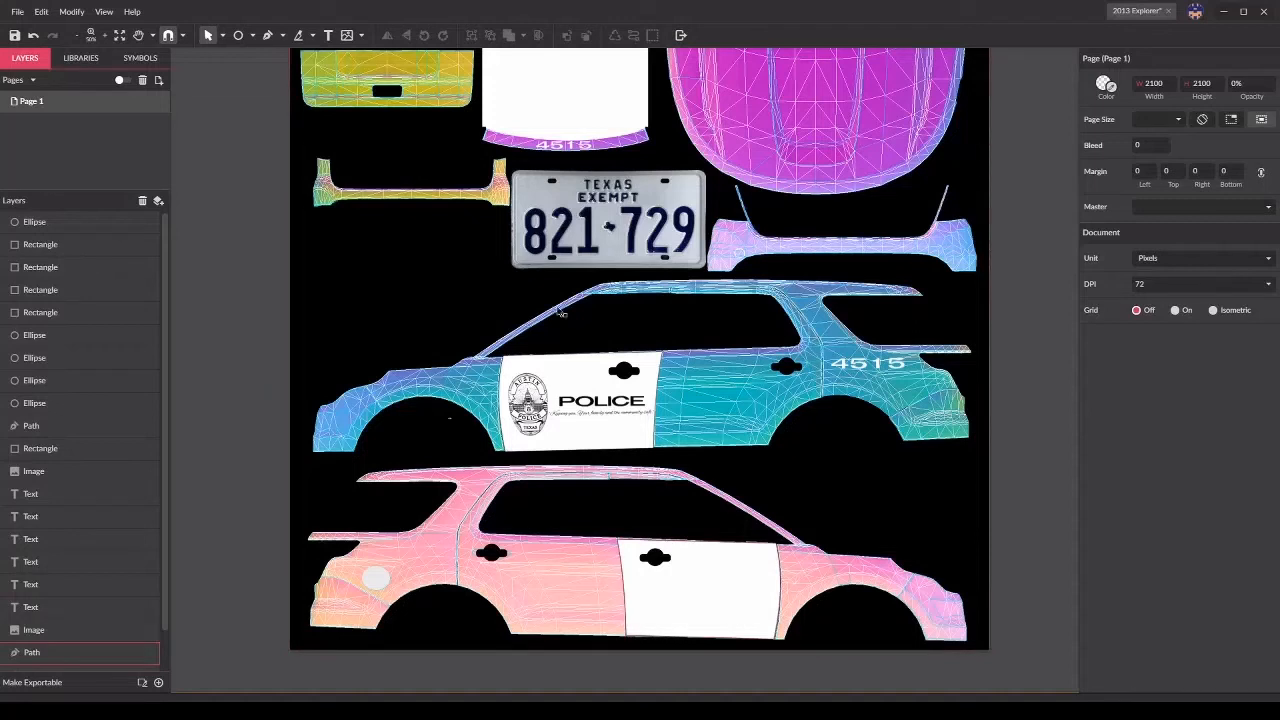
Step: Enlarge the lower car's white door panel from its corners to a height of about 316 px
click(703, 609)
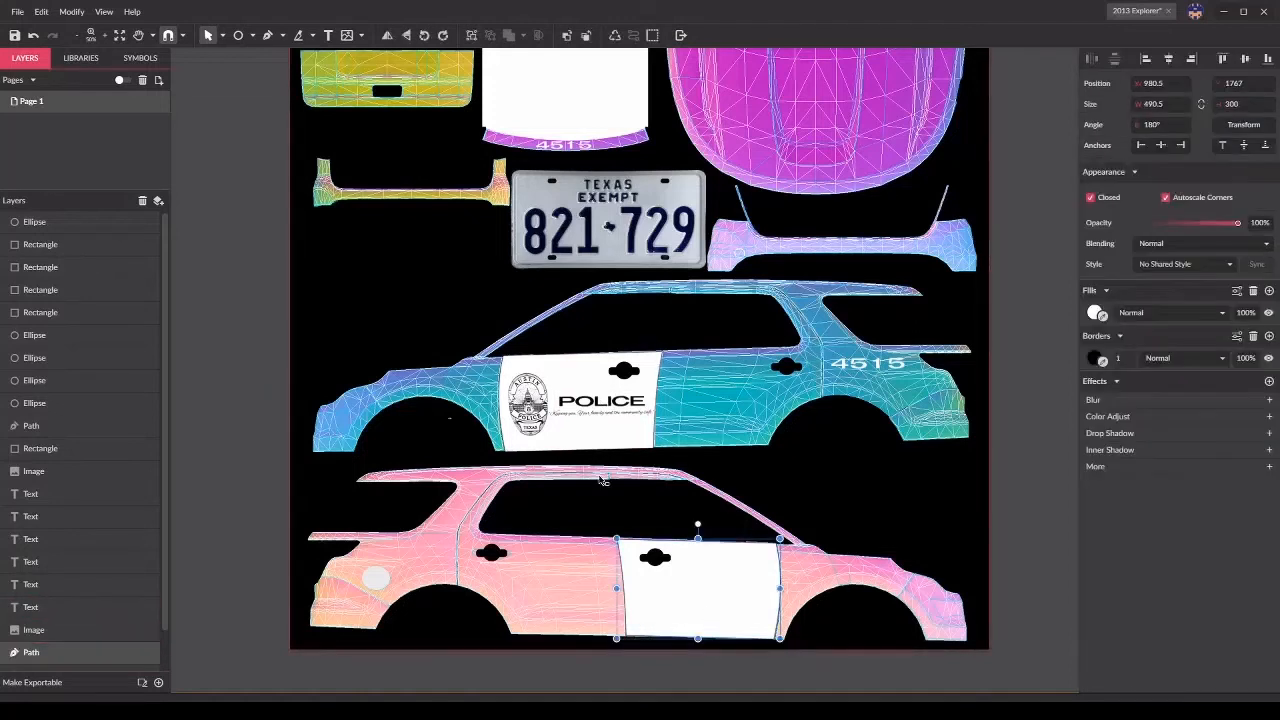
drag(617, 540, 616, 538)
click(1067, 553)
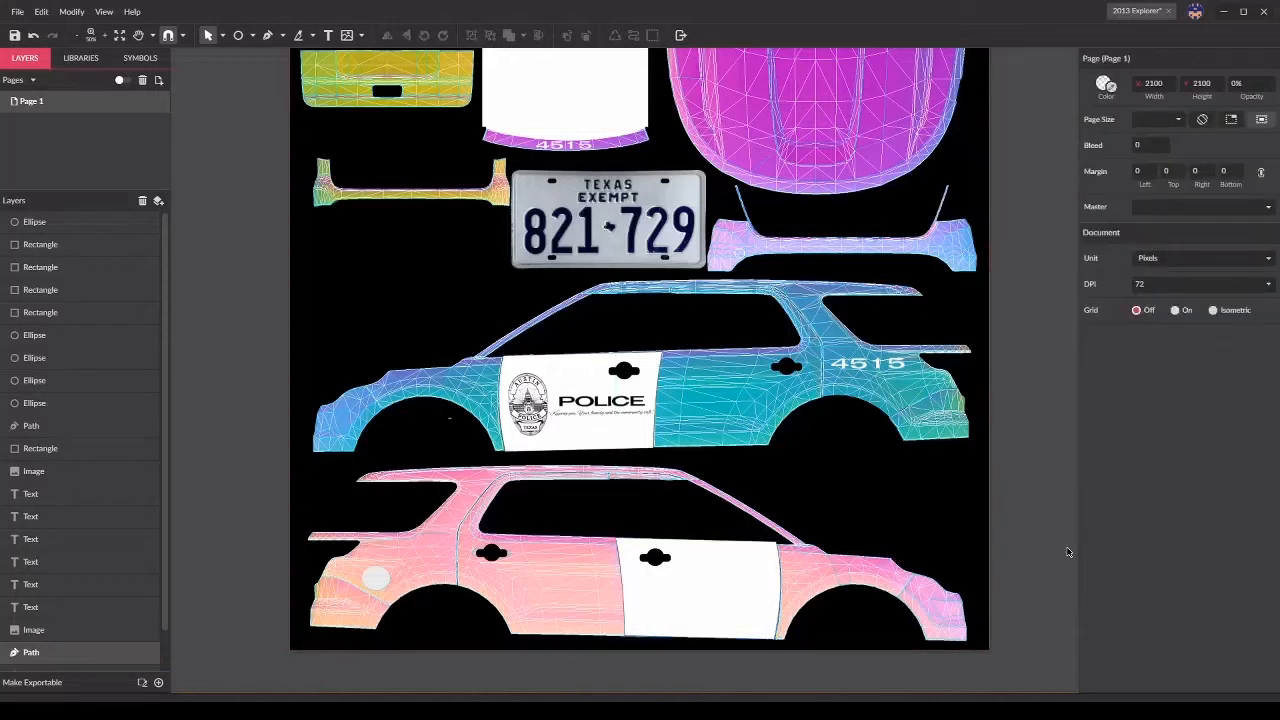
click(634, 637)
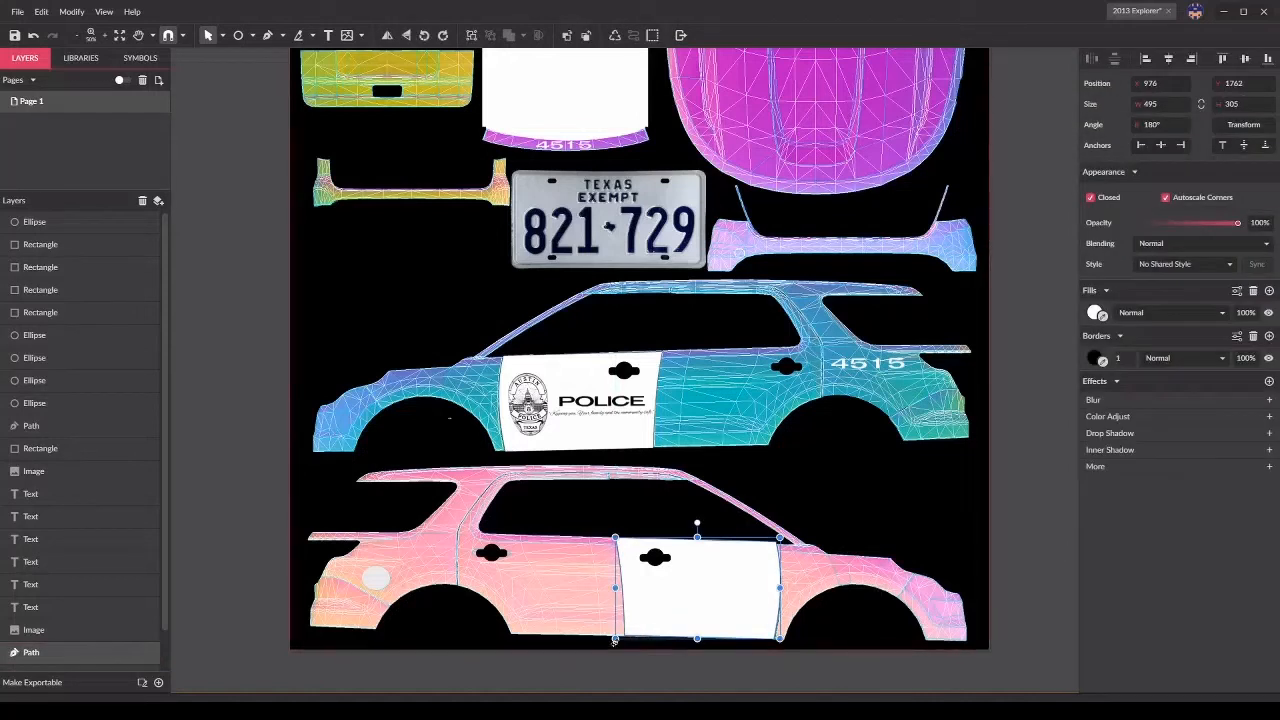
drag(614, 641, 614, 645)
click(1035, 524)
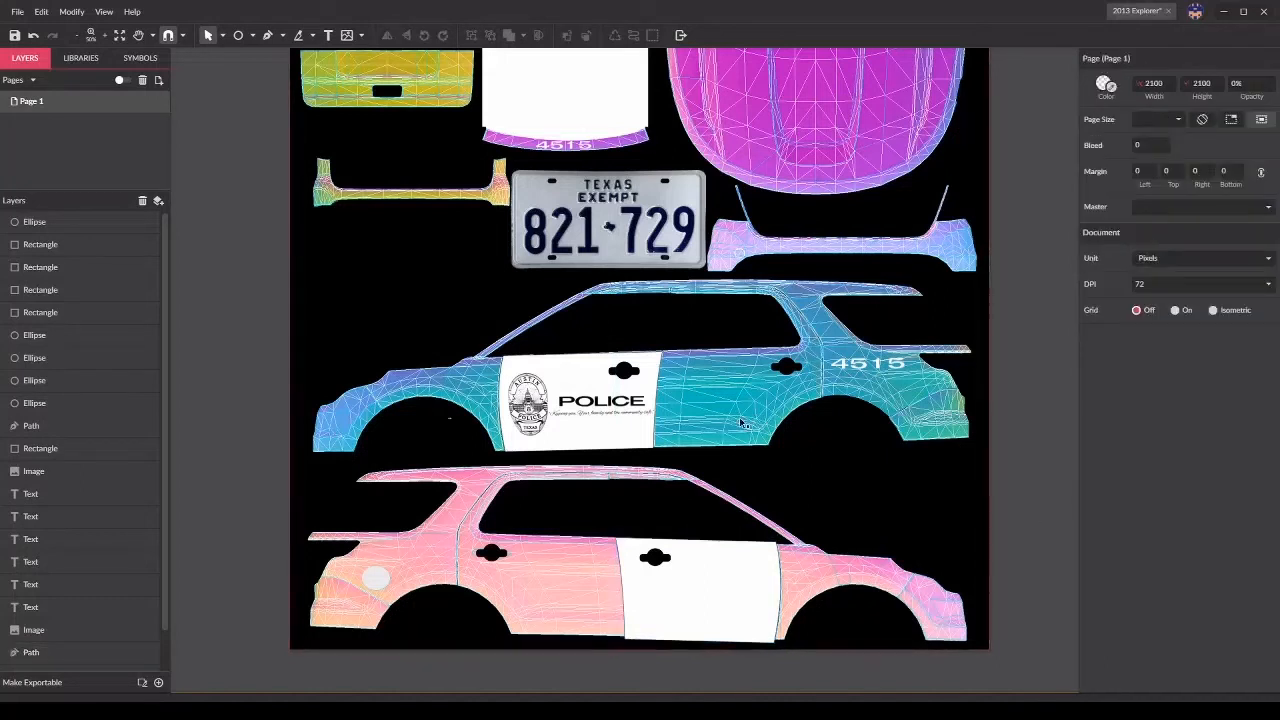
Step: Narrow the lower car's white door panel to about 483 px wide and shift it left to X 985
click(759, 623)
drag(618, 592, 619, 591)
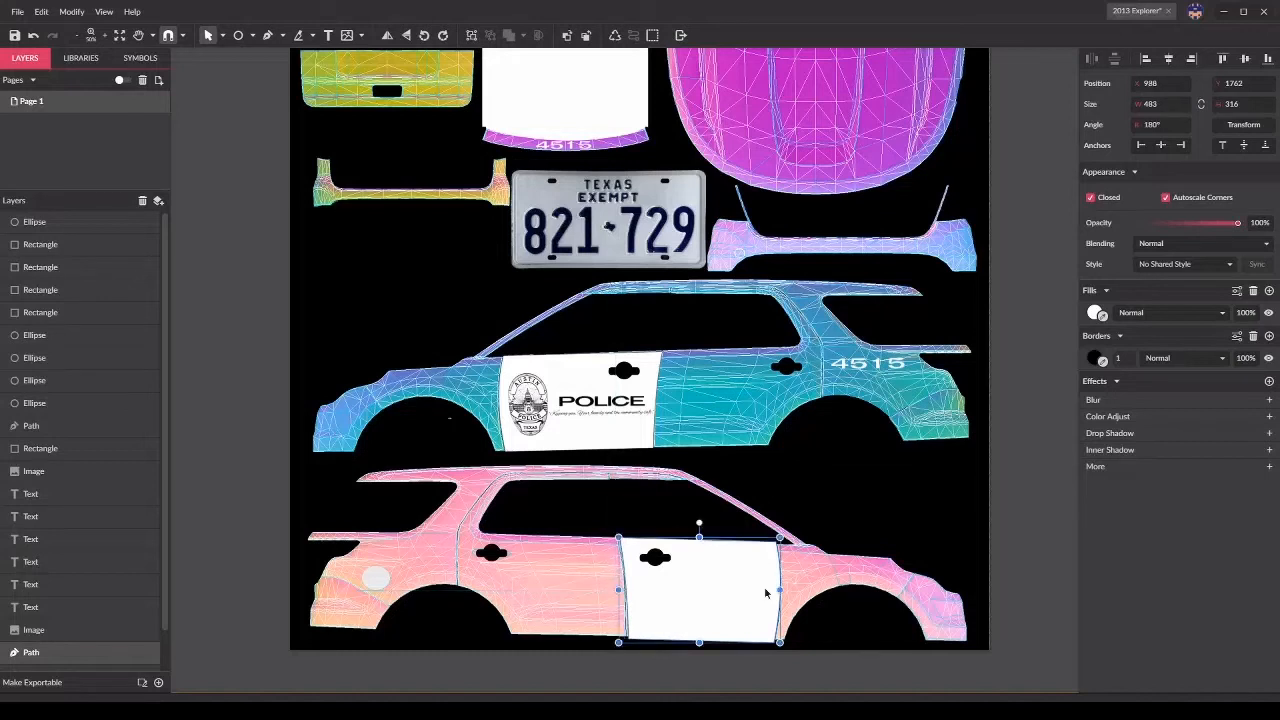
key(Left)
key(Left)
key(Left)
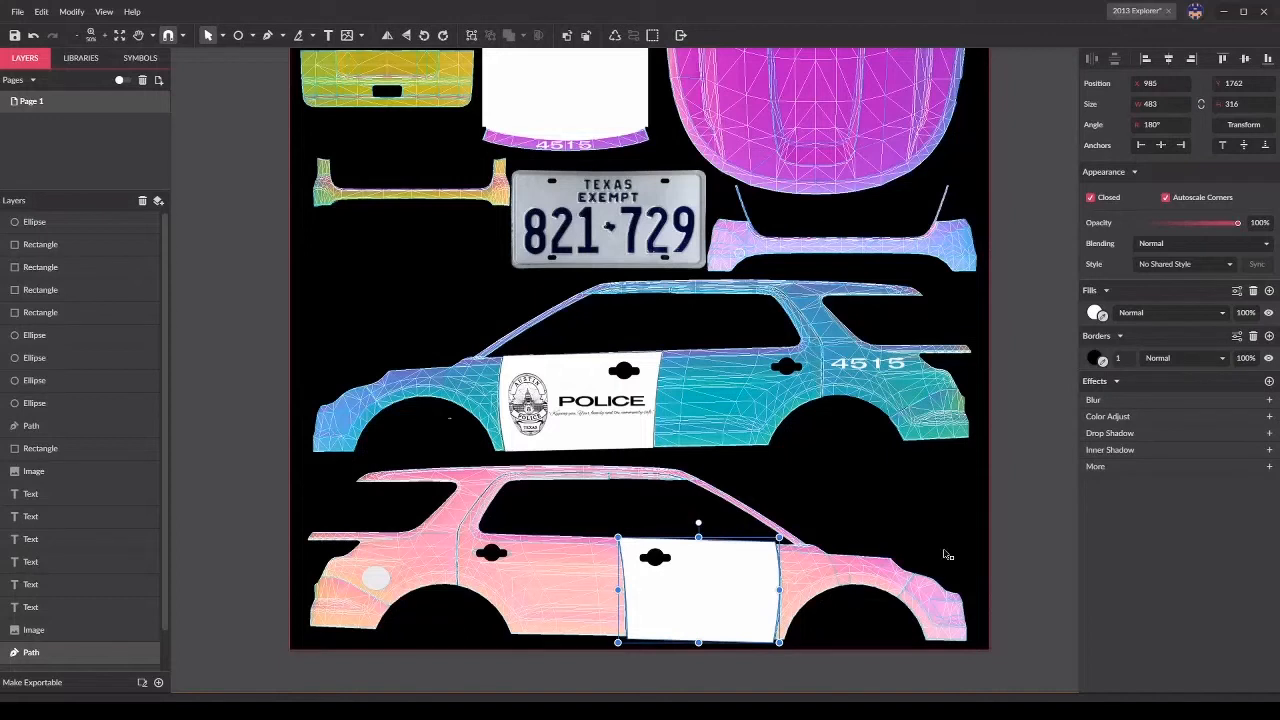
click(1045, 535)
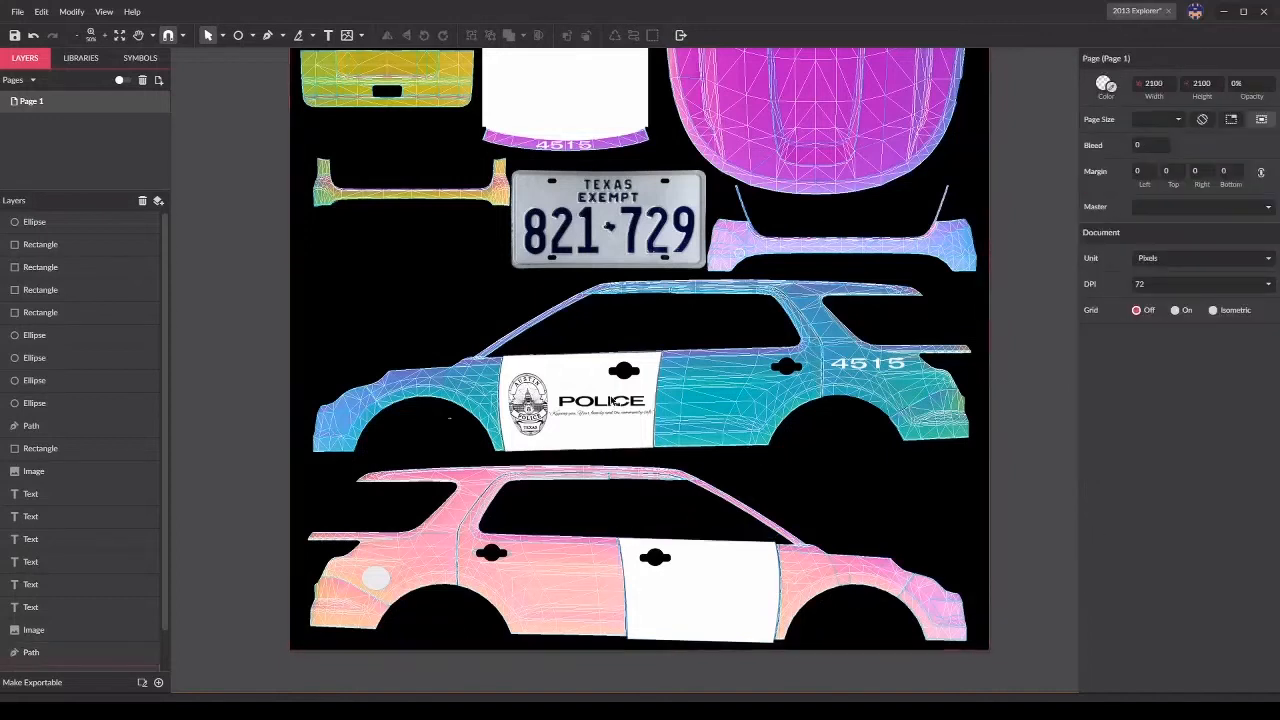
Step: Duplicate the upper door's POLICE lettering onto the lower car's white door panel and rotate the copy to -1°
click(610, 403)
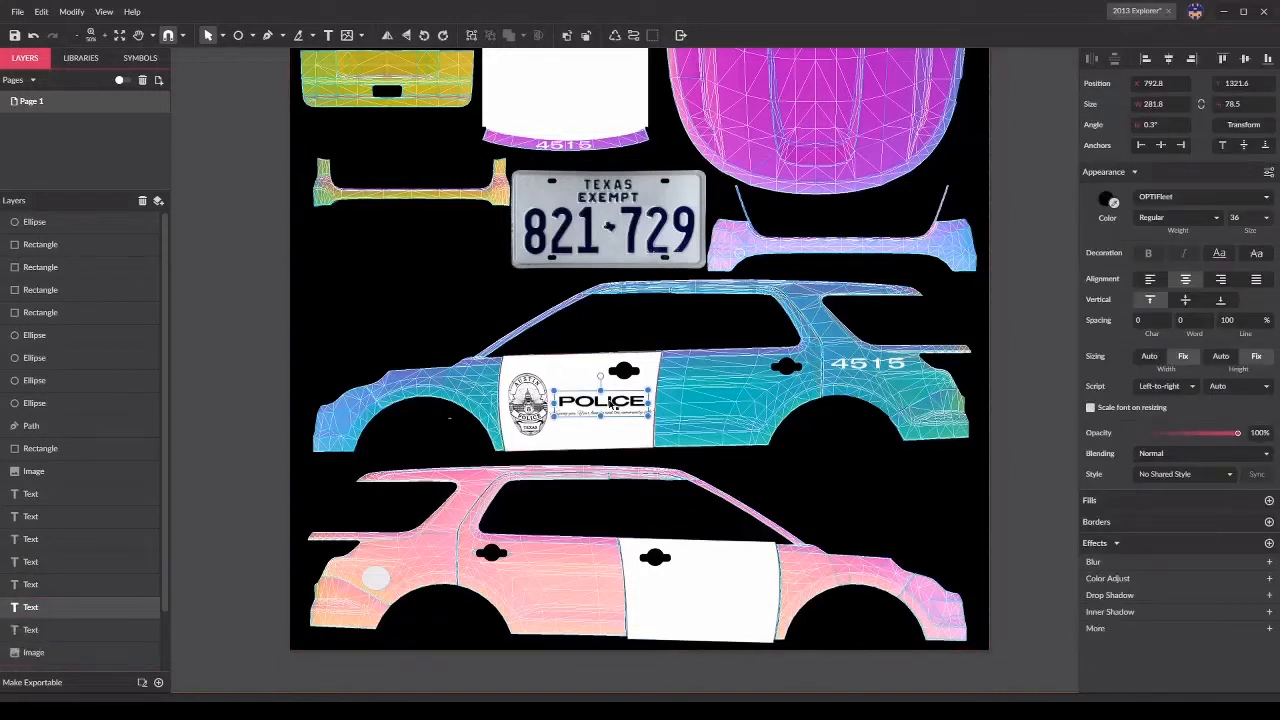
drag(612, 404, 707, 593)
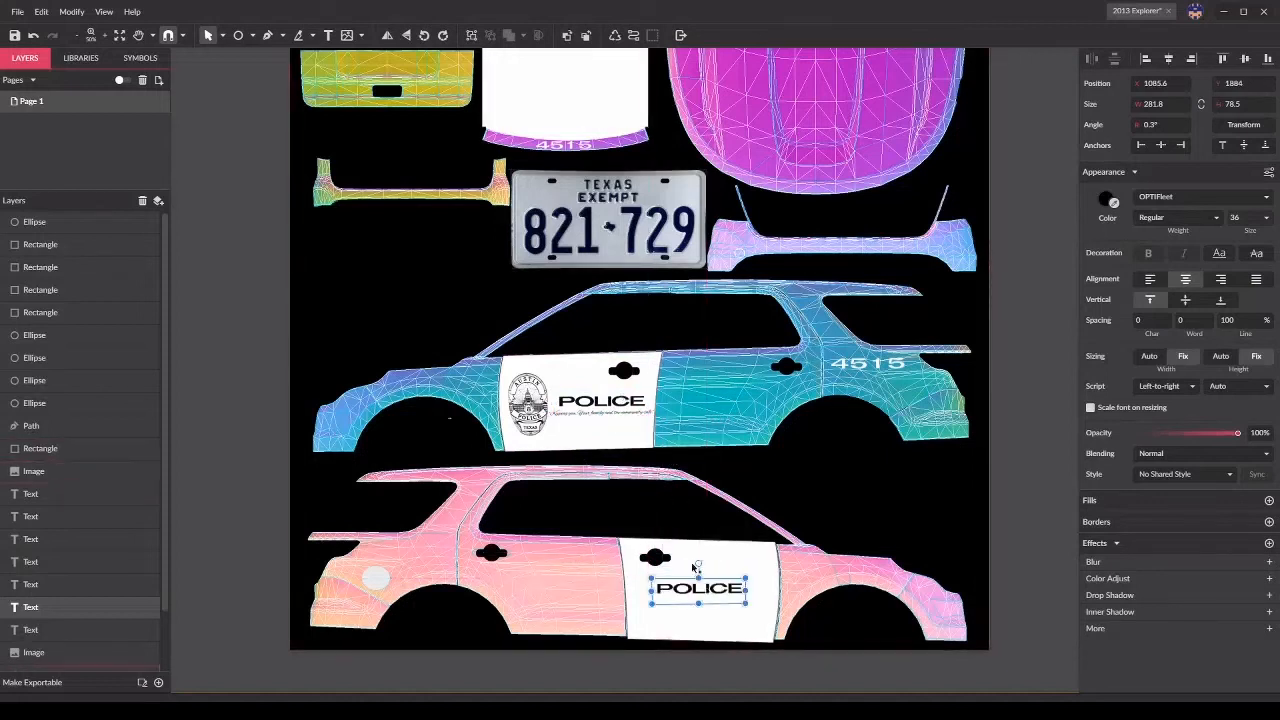
drag(698, 564, 700, 563)
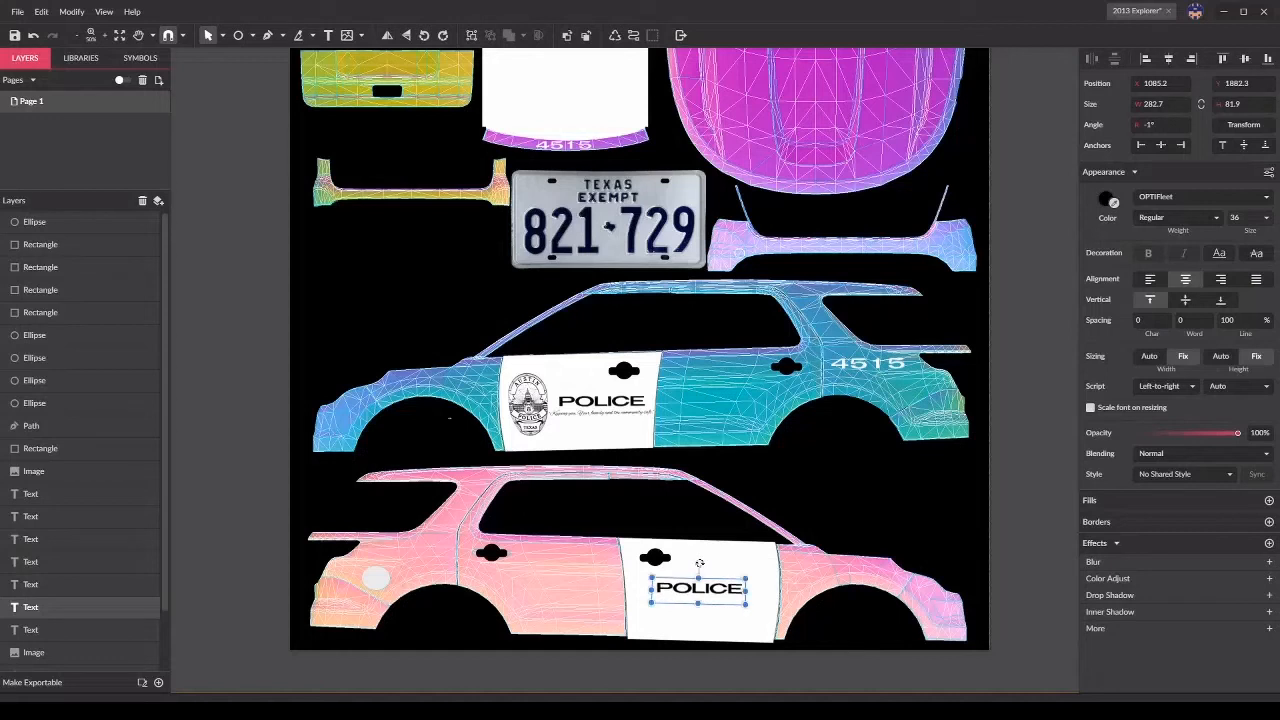
Step: Duplicate the upper door's script slogan below the lower car's POLICE lettering at X 1049, Y 1936, and rotate the copy to -1.4°
click(600, 418)
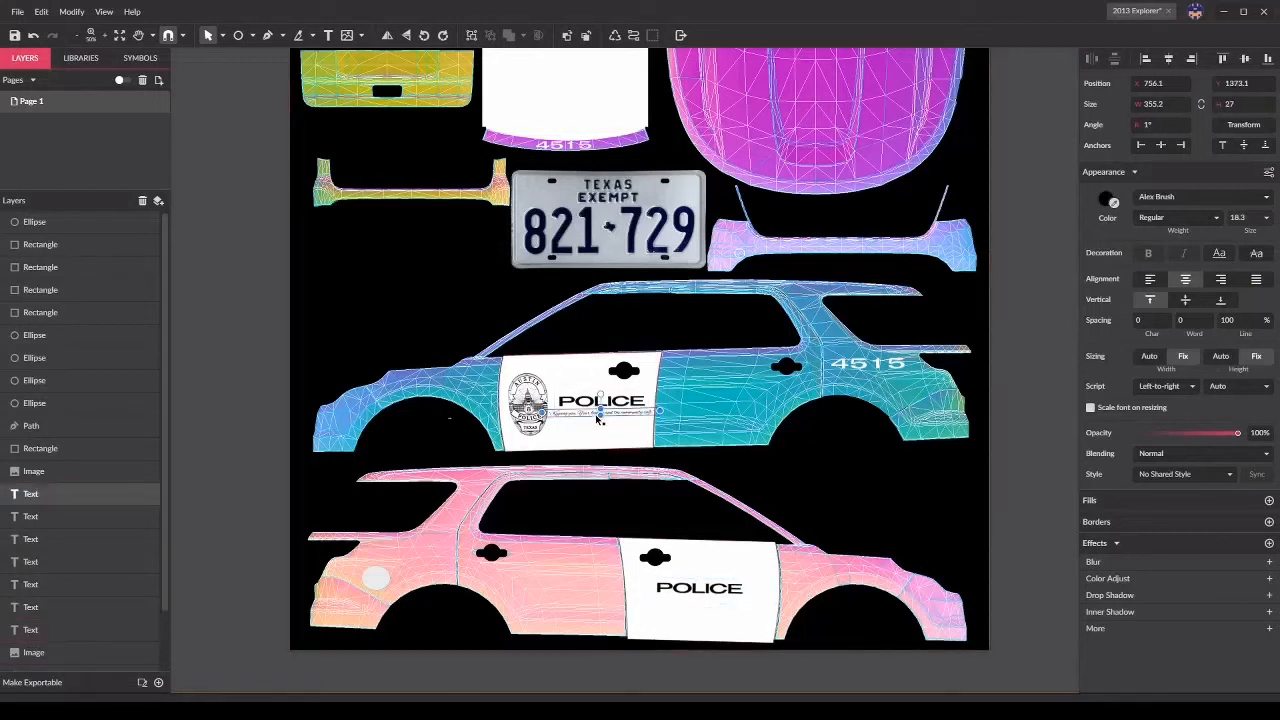
key(ctrl+d)
drag(589, 416, 700, 583)
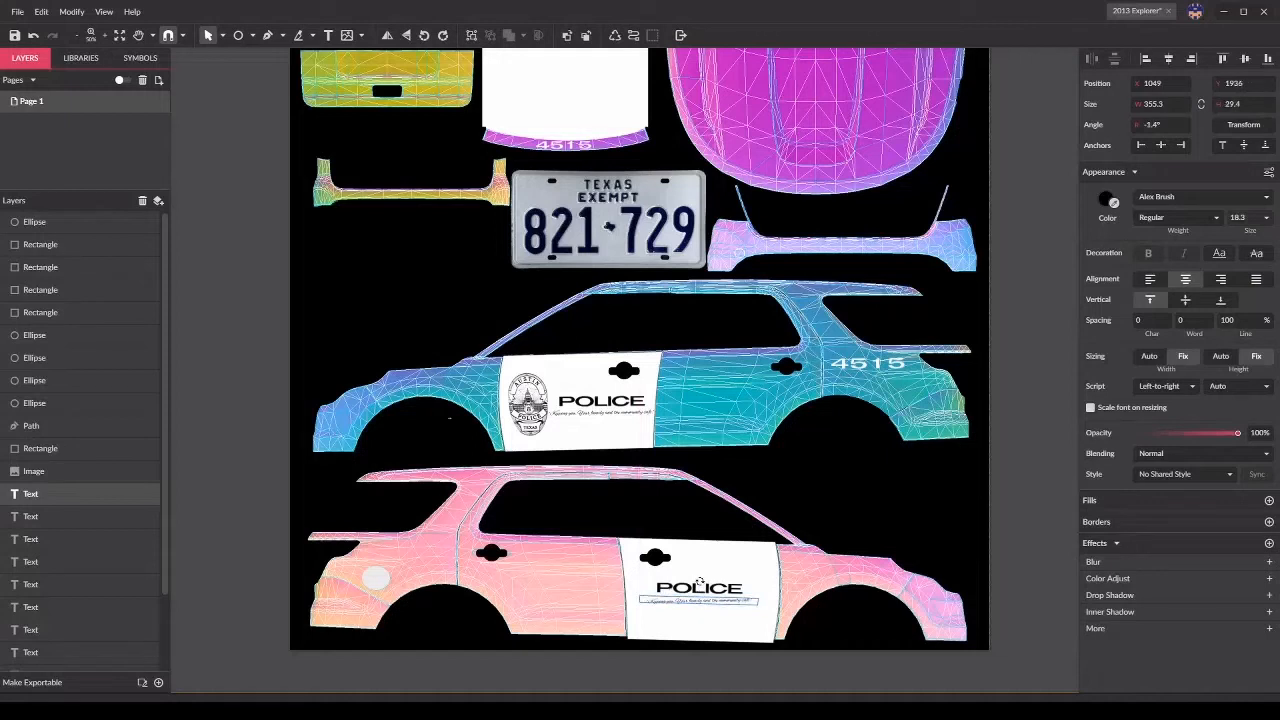
Step: Shift the lower door's POLICE lettering left to X 1048.2 and the script slogan beneath it to X 1009
click(722, 589)
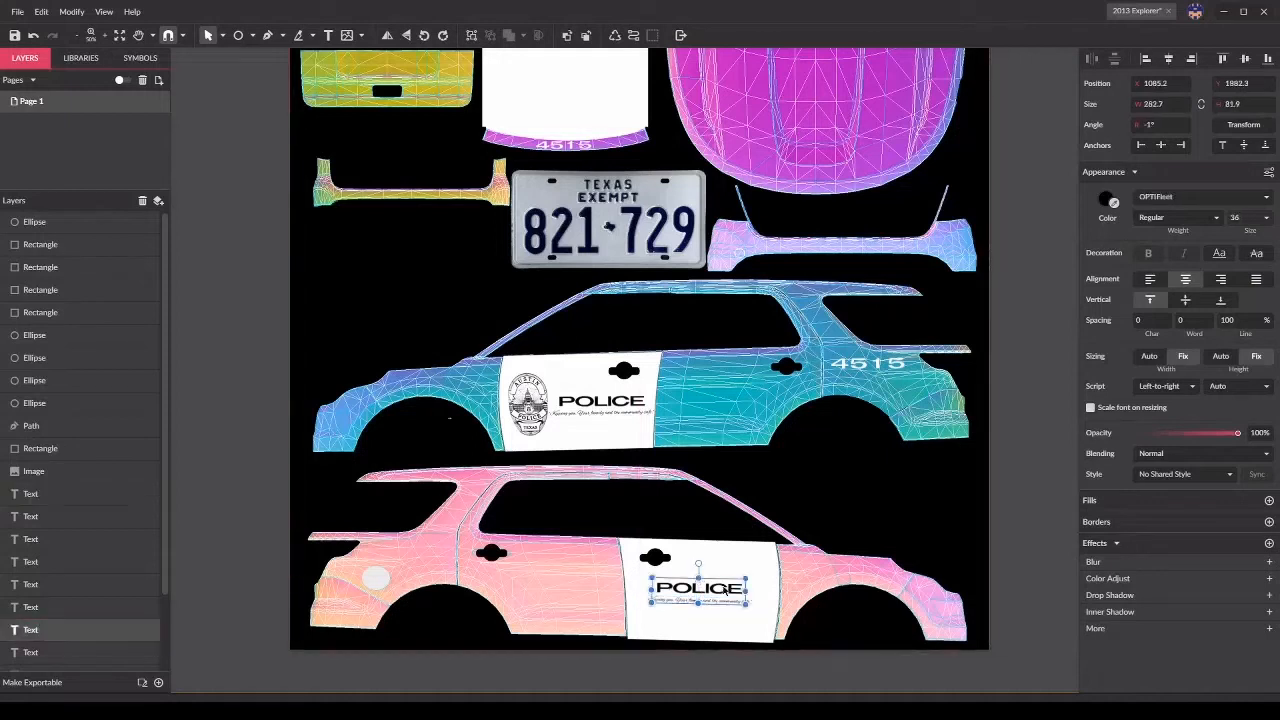
key(Left)
key(Left)
key(Left)
key(Left)
key(Left)
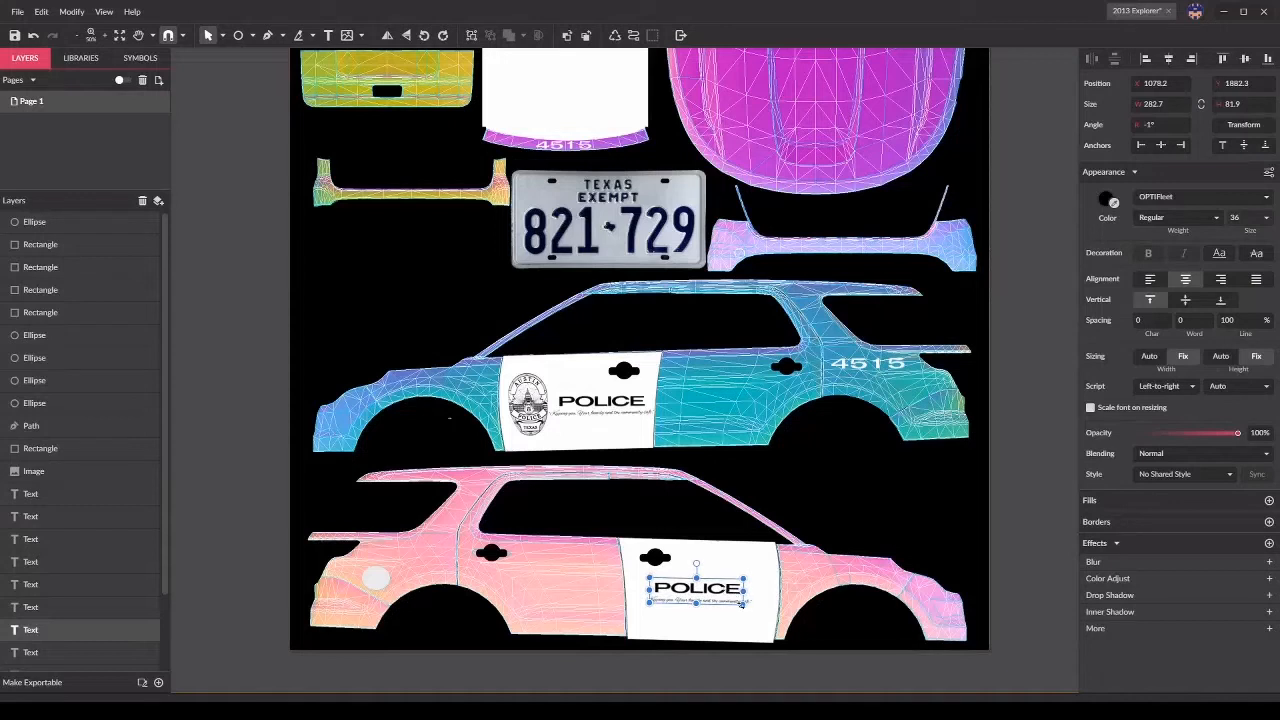
click(750, 604)
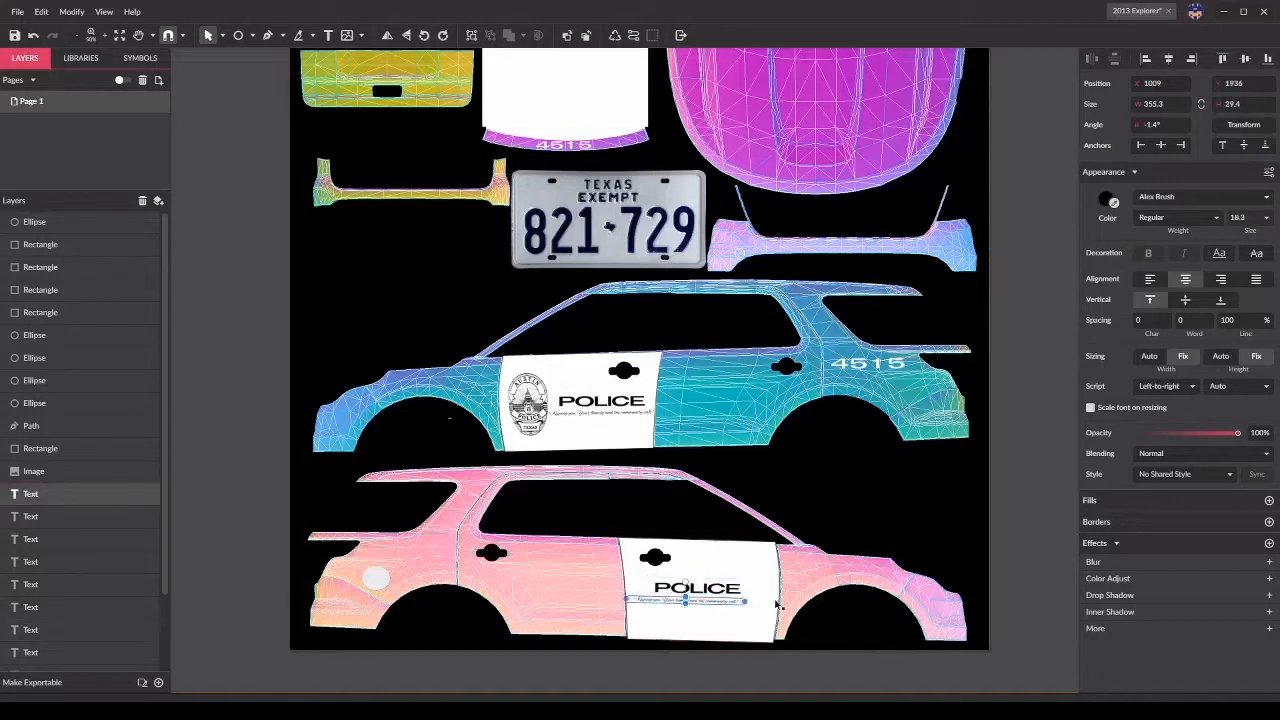
click(732, 589)
key(shift+Left)
key(shift+Left)
key(shift+Left)
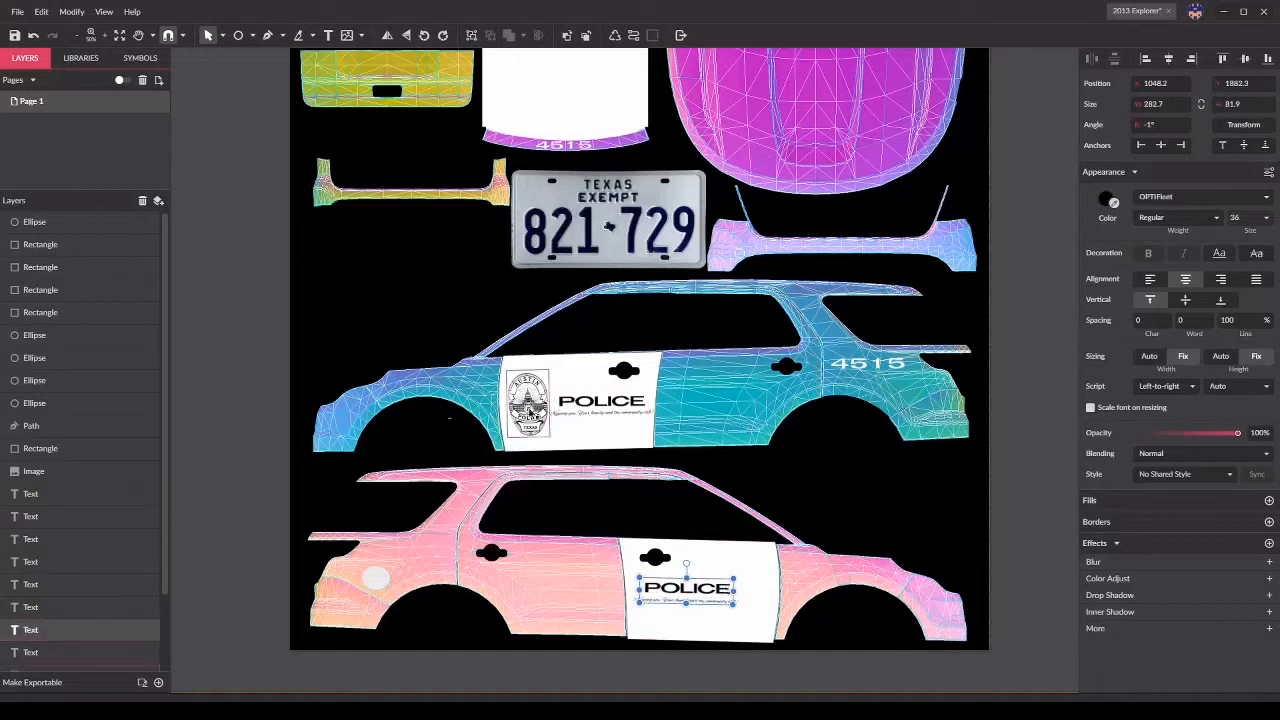
Step: Duplicate the upper door's Austin police badge onto the lower car's white door at about X 1330, Y 1835, and rotate the copy slightly
click(528, 412)
key(ctrl+v)
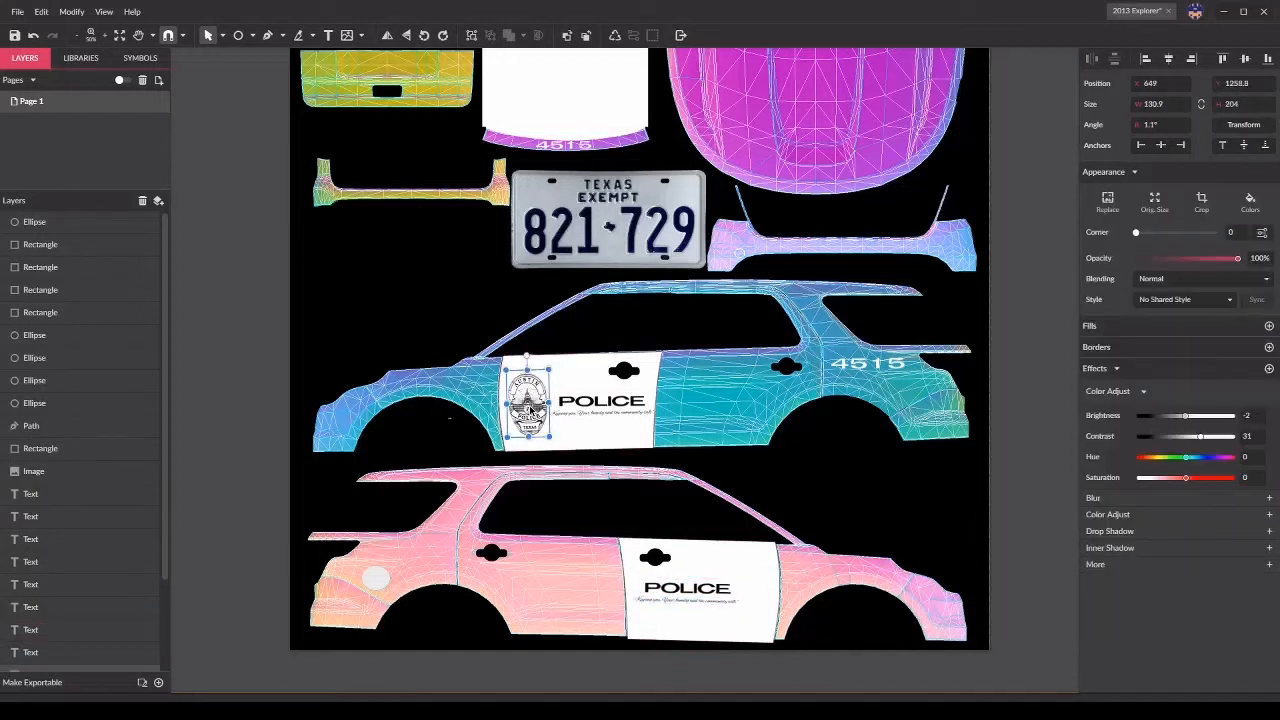
drag(529, 408, 753, 598)
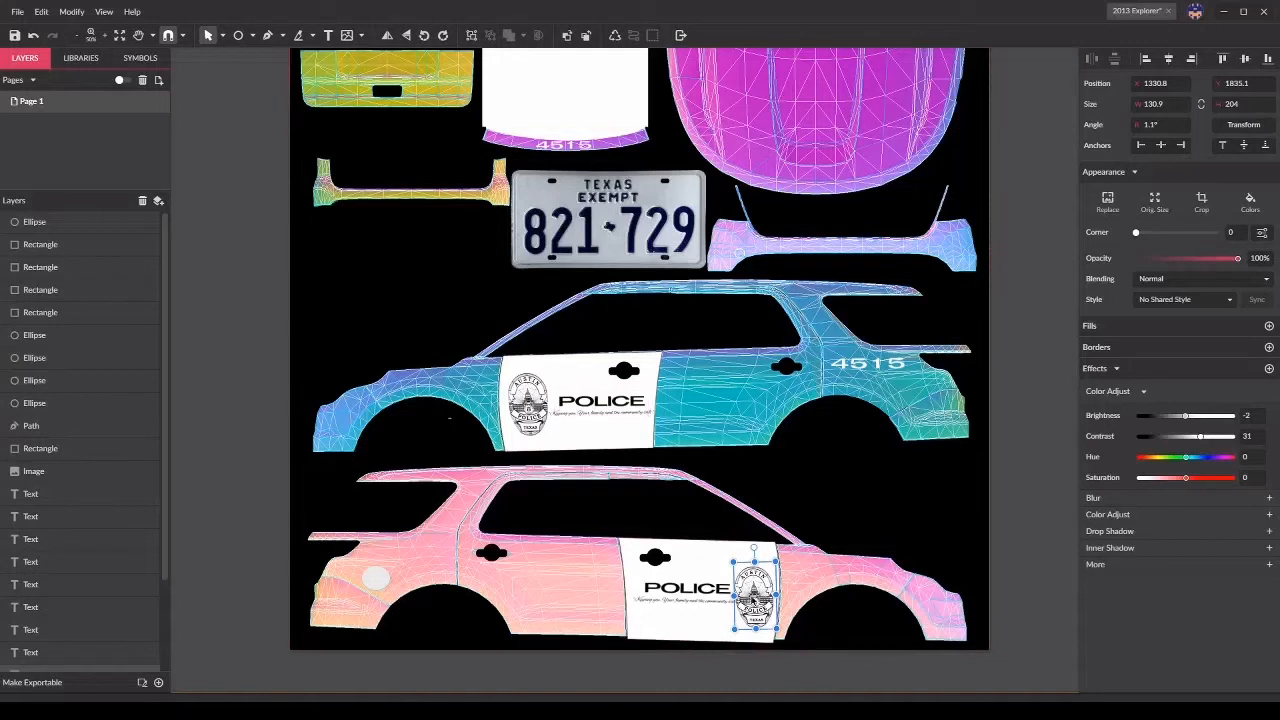
drag(749, 563, 757, 550)
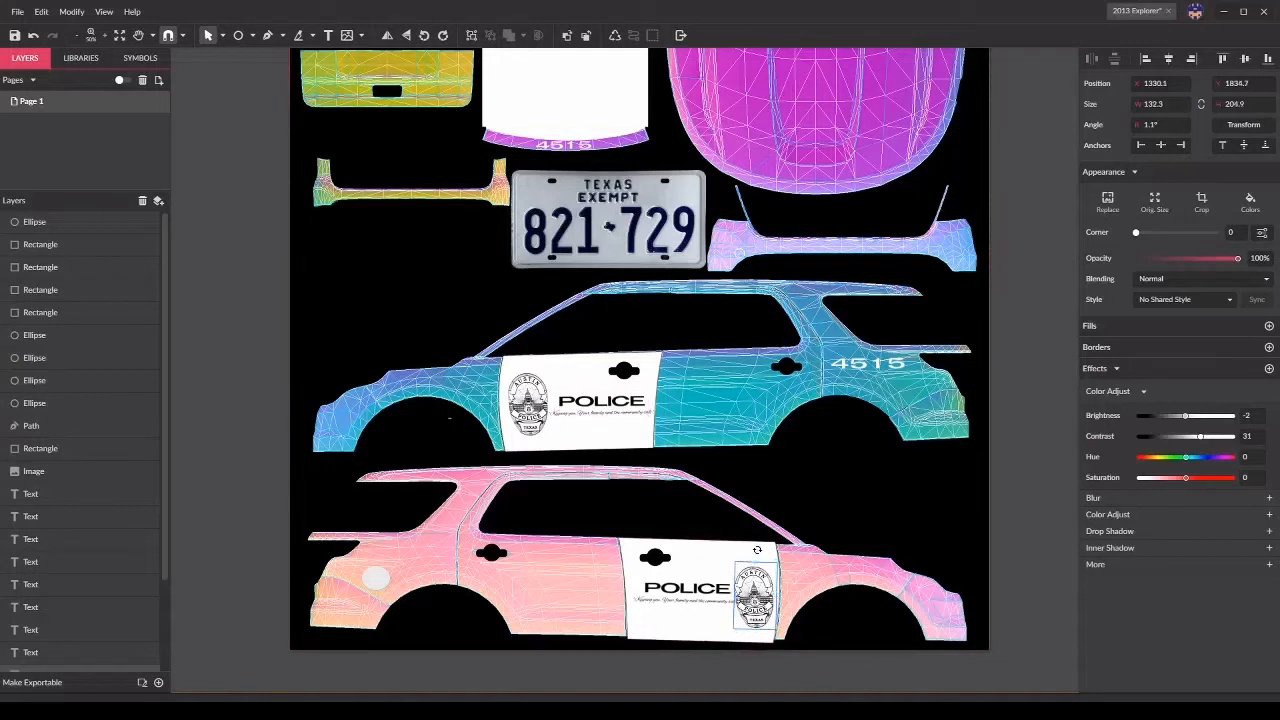
click(1021, 560)
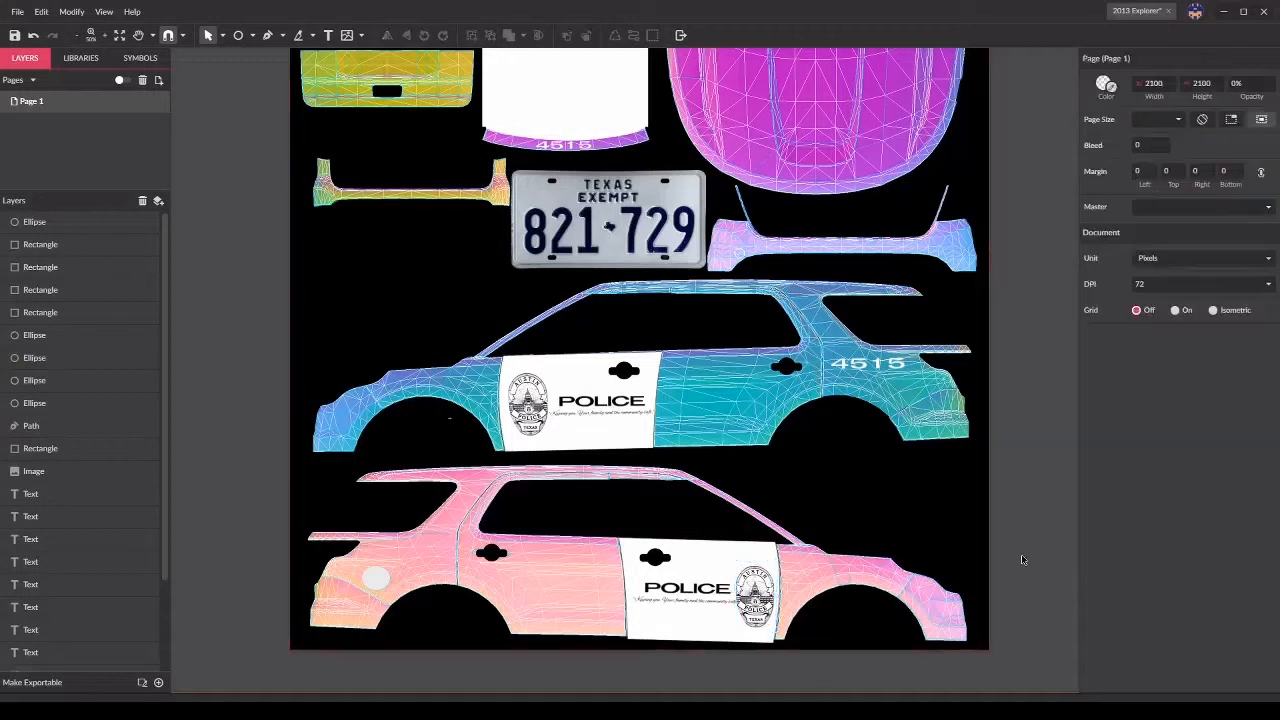
Step: Shift the script slogan on the lower car's door left to X 996
click(701, 607)
key(Left)
key(Left)
key(Left)
key(Left)
key(Left)
key(Left)
key(Left)
key(Left)
key(Left)
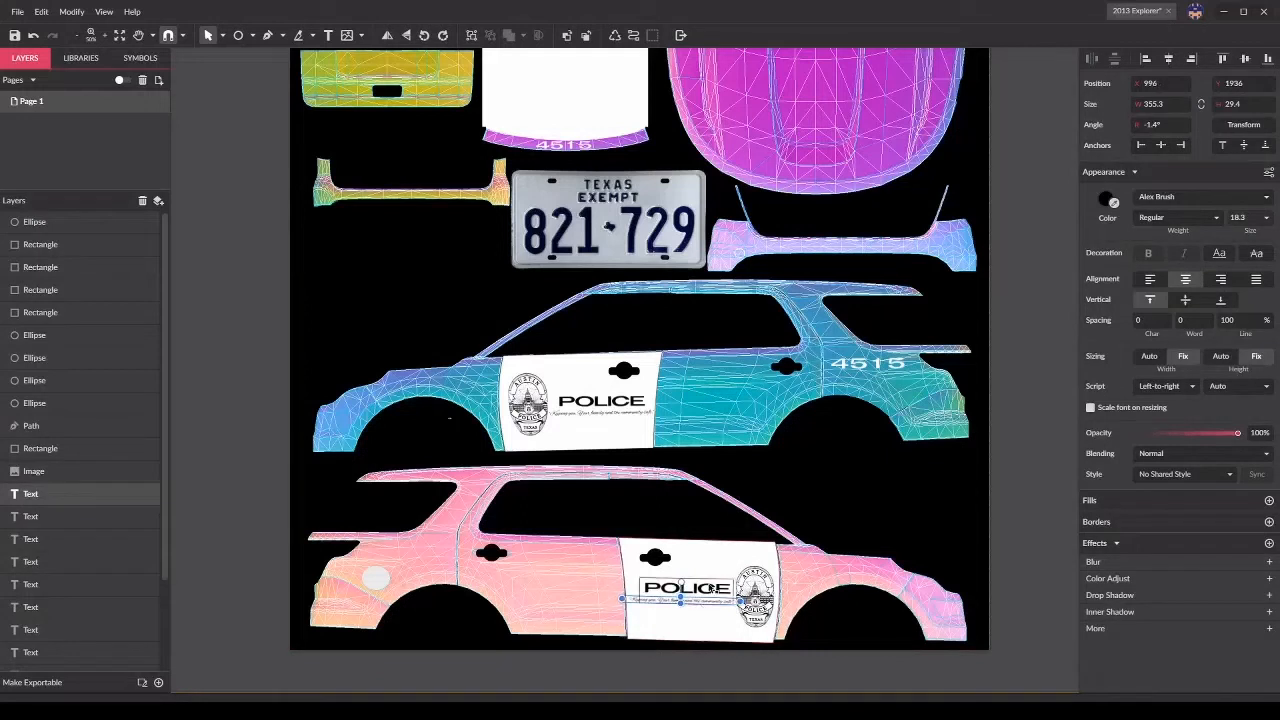
Step: Shift the POLICE lettering on the lower car's door left to X 1040.2
click(716, 589)
key(Left)
key(Left)
key(Left)
key(Left)
key(Left)
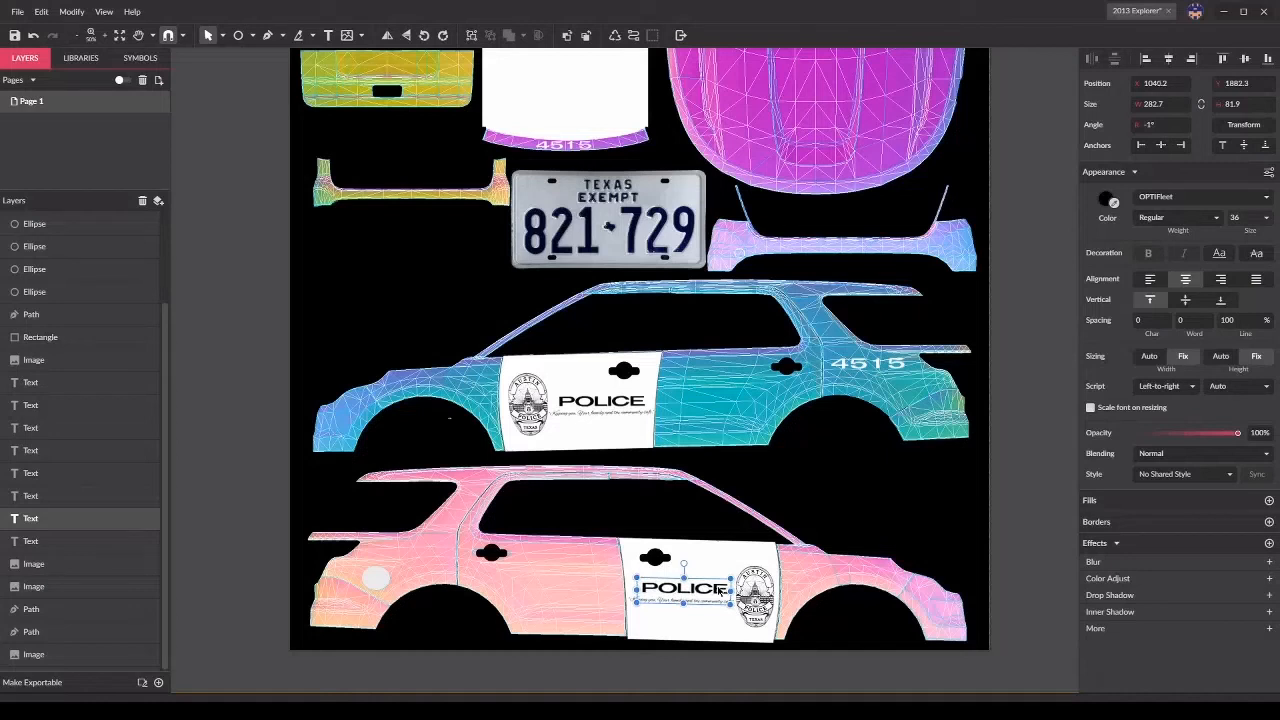
click(1042, 511)
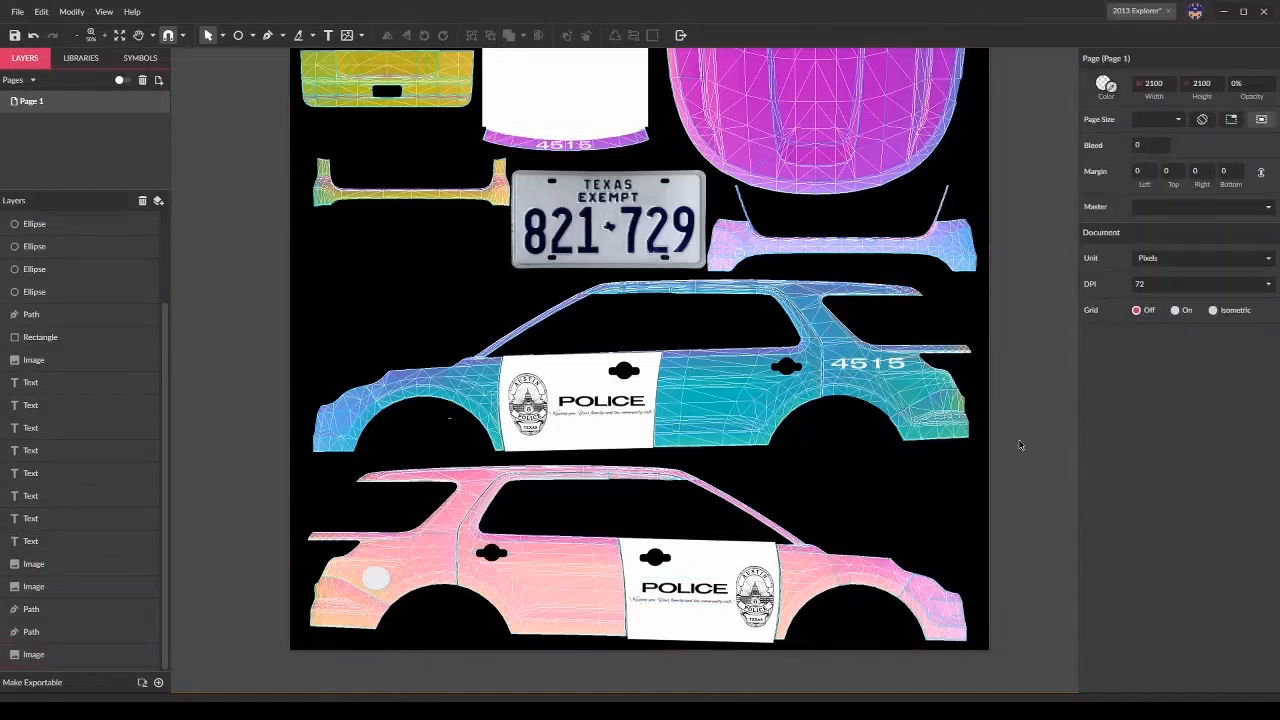
Step: Change the fill of the light grey ellipse at the lower car's rear to white
click(367, 580)
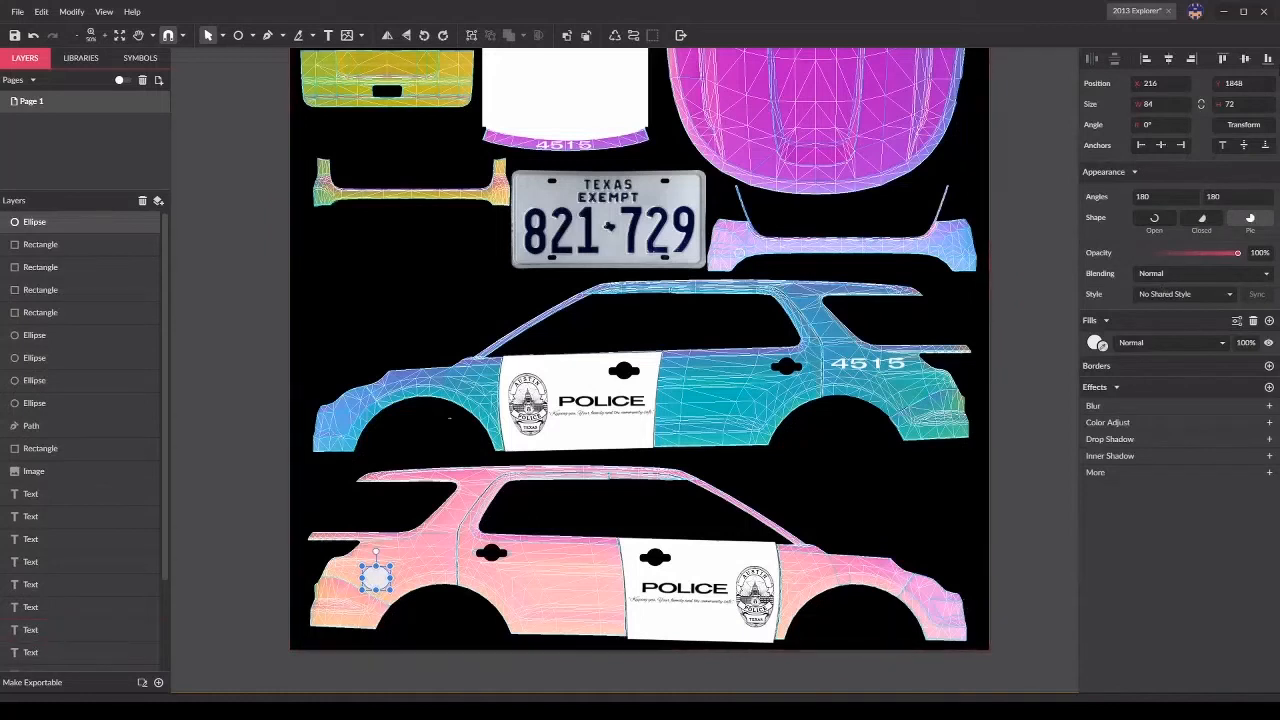
click(1097, 343)
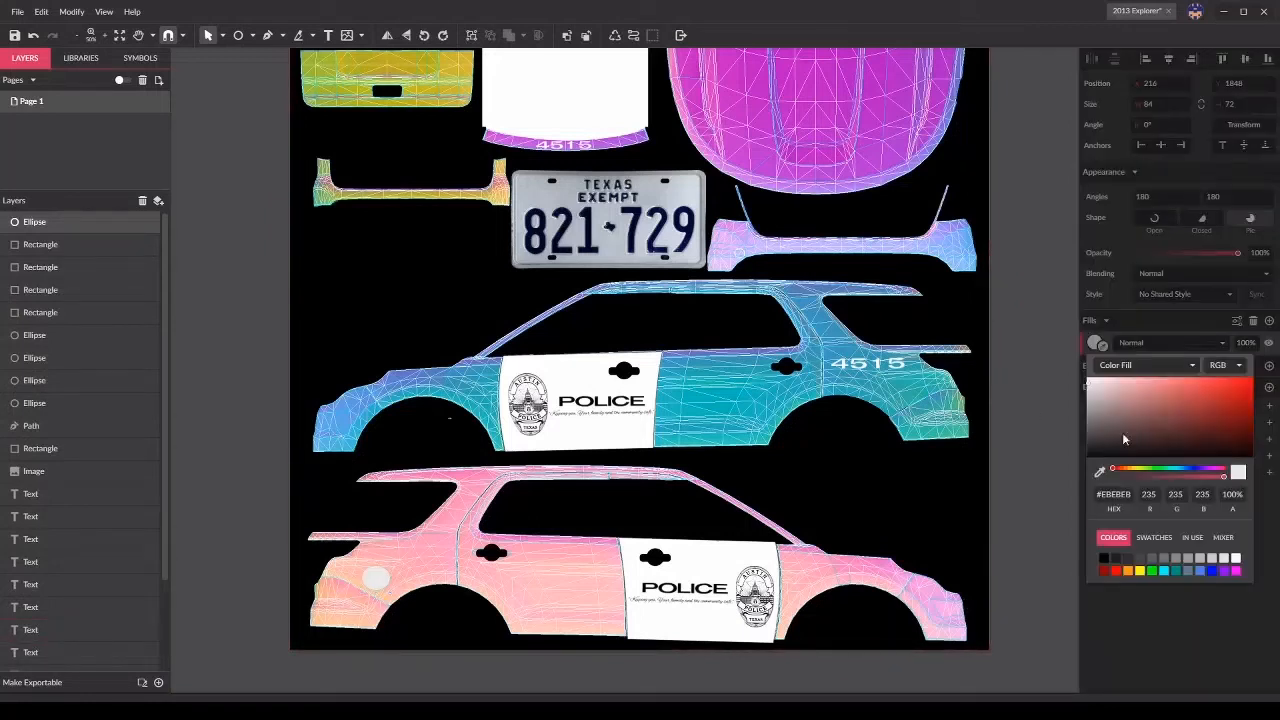
click(1045, 334)
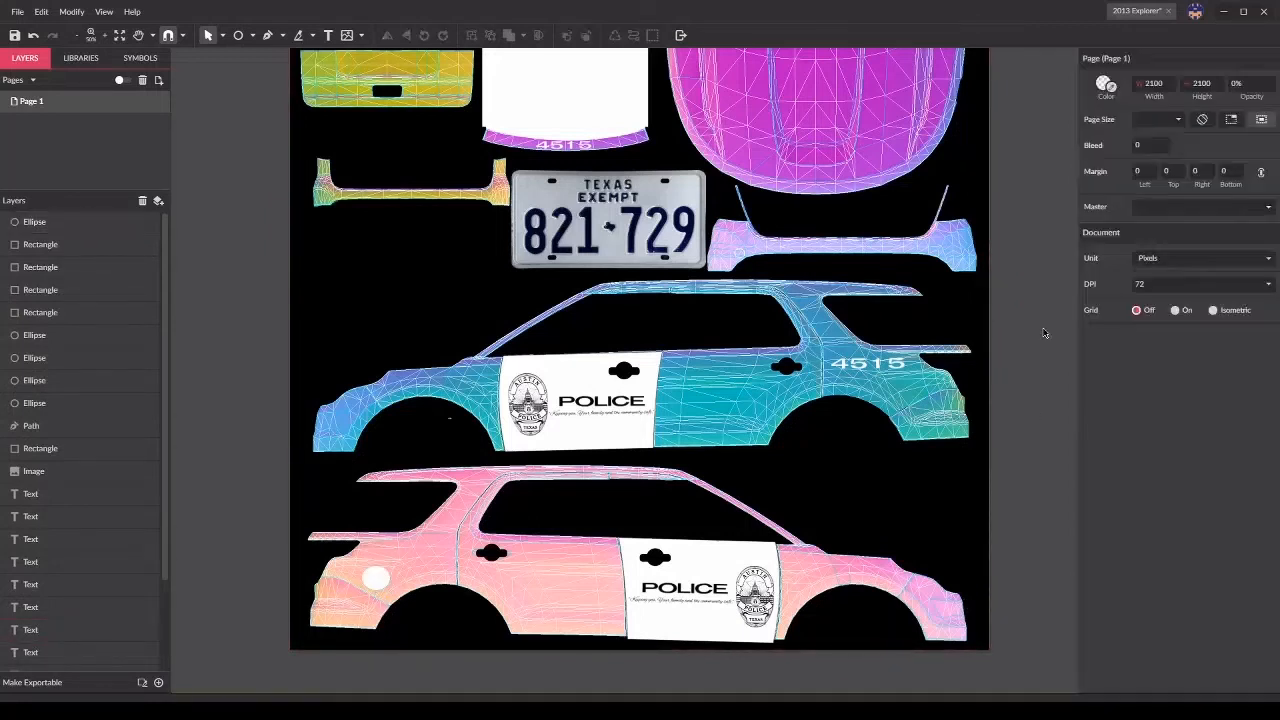
Step: Duplicate the 4515 number from the strip below the roof onto the white roof panel at X 686.4, Y 214, and colour the copy black
scroll(1019, 397, up, 3)
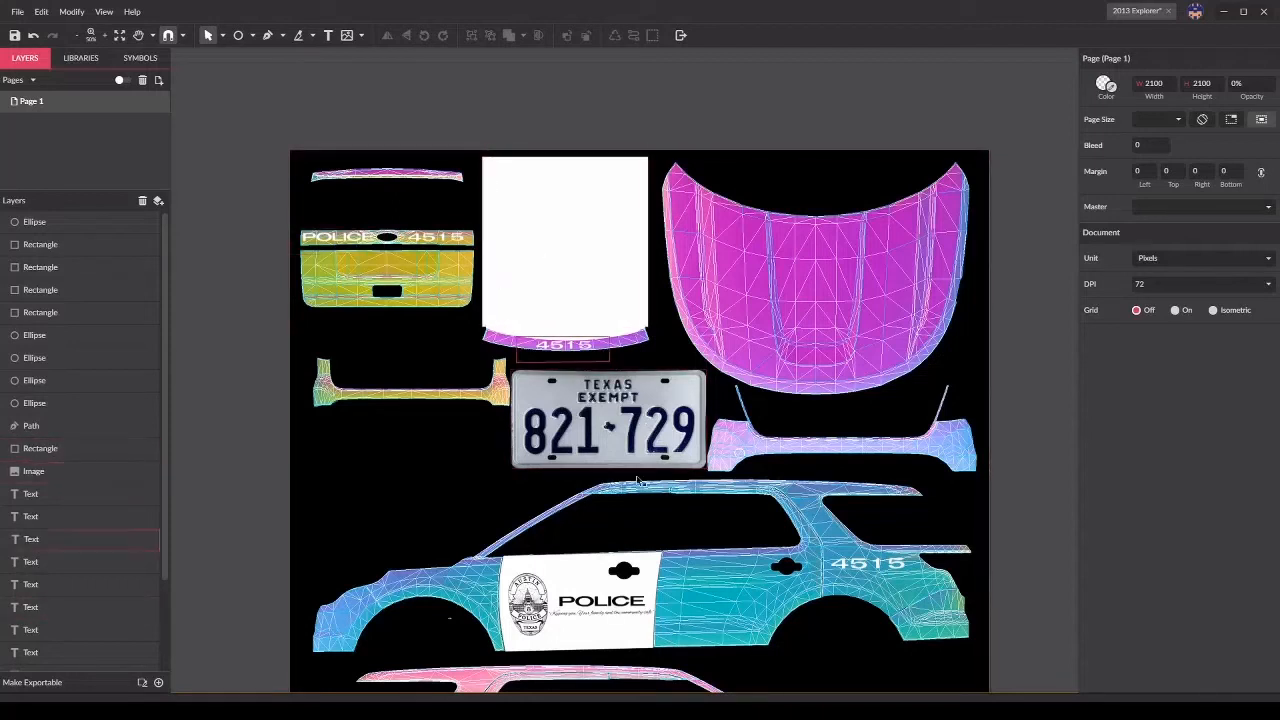
click(571, 349)
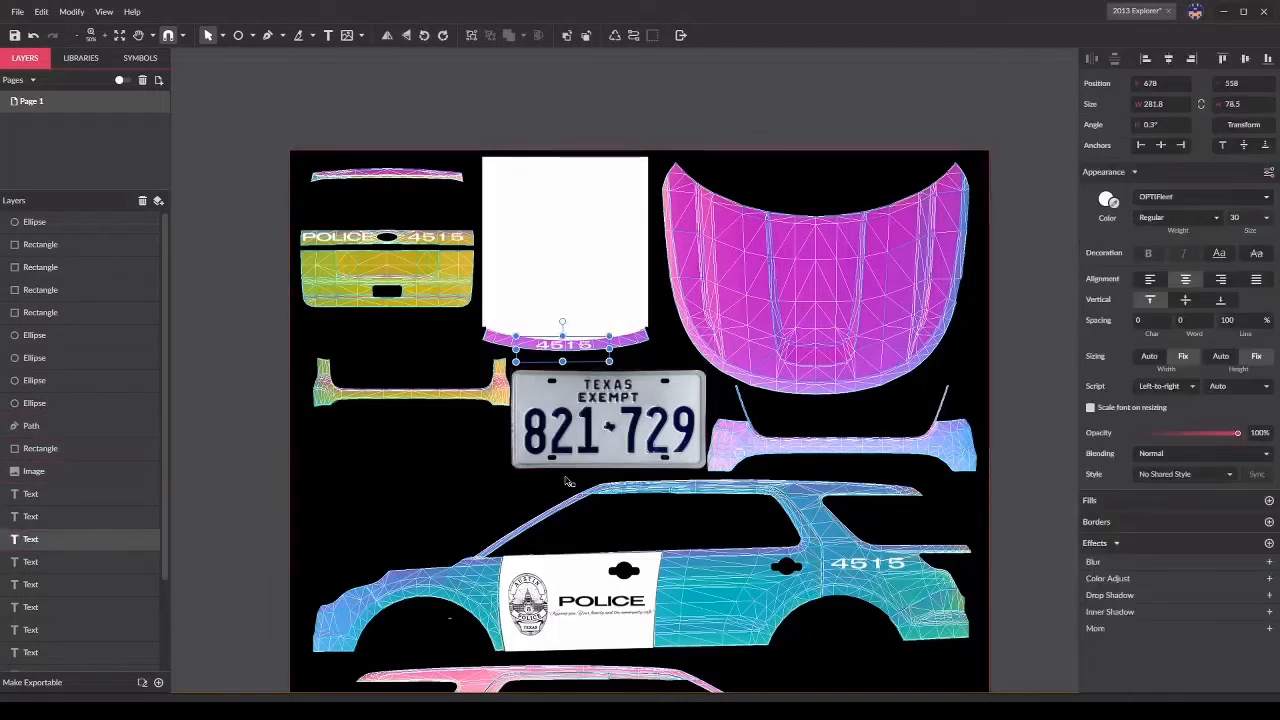
drag(565, 360, 572, 240)
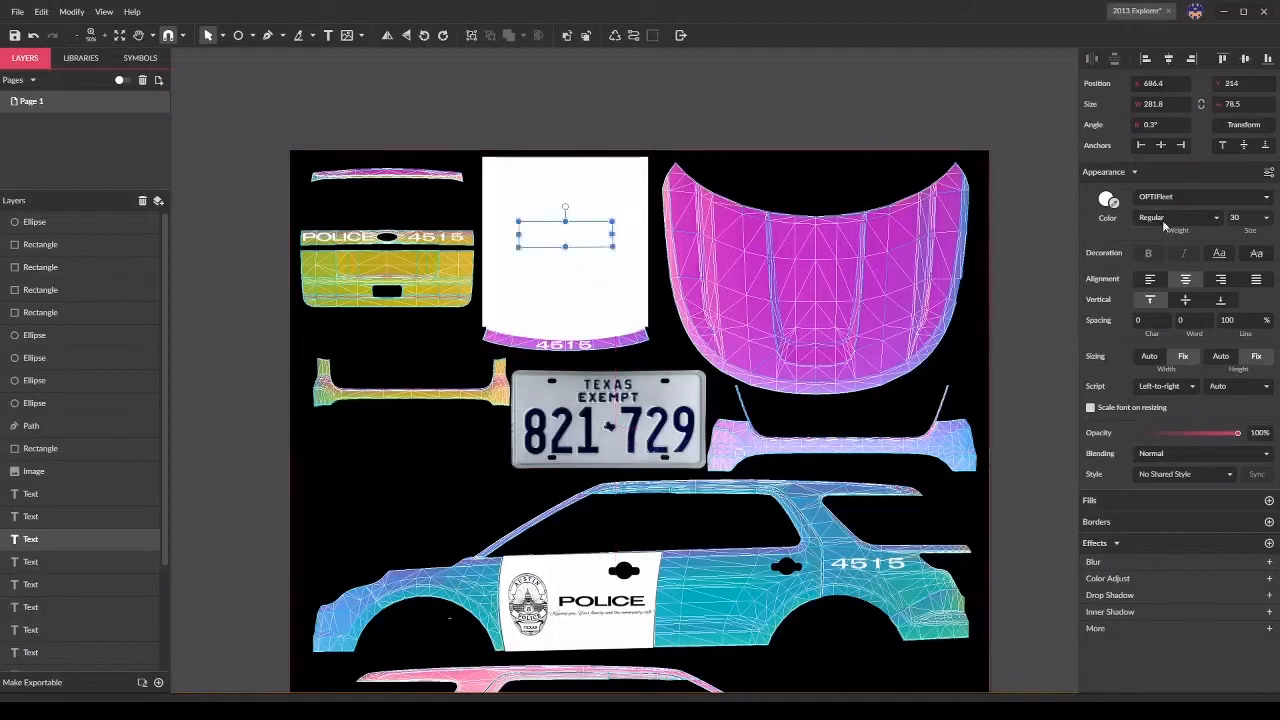
click(1107, 200)
drag(1093, 278, 1080, 318)
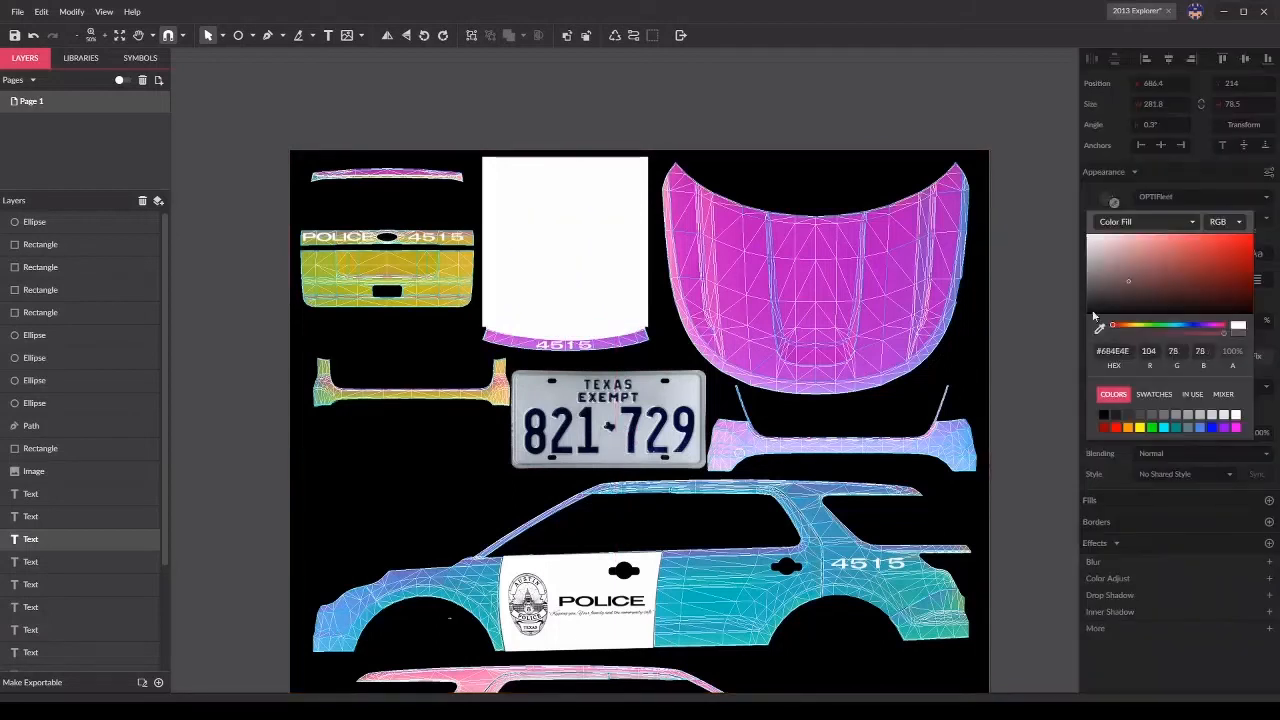
click(1050, 276)
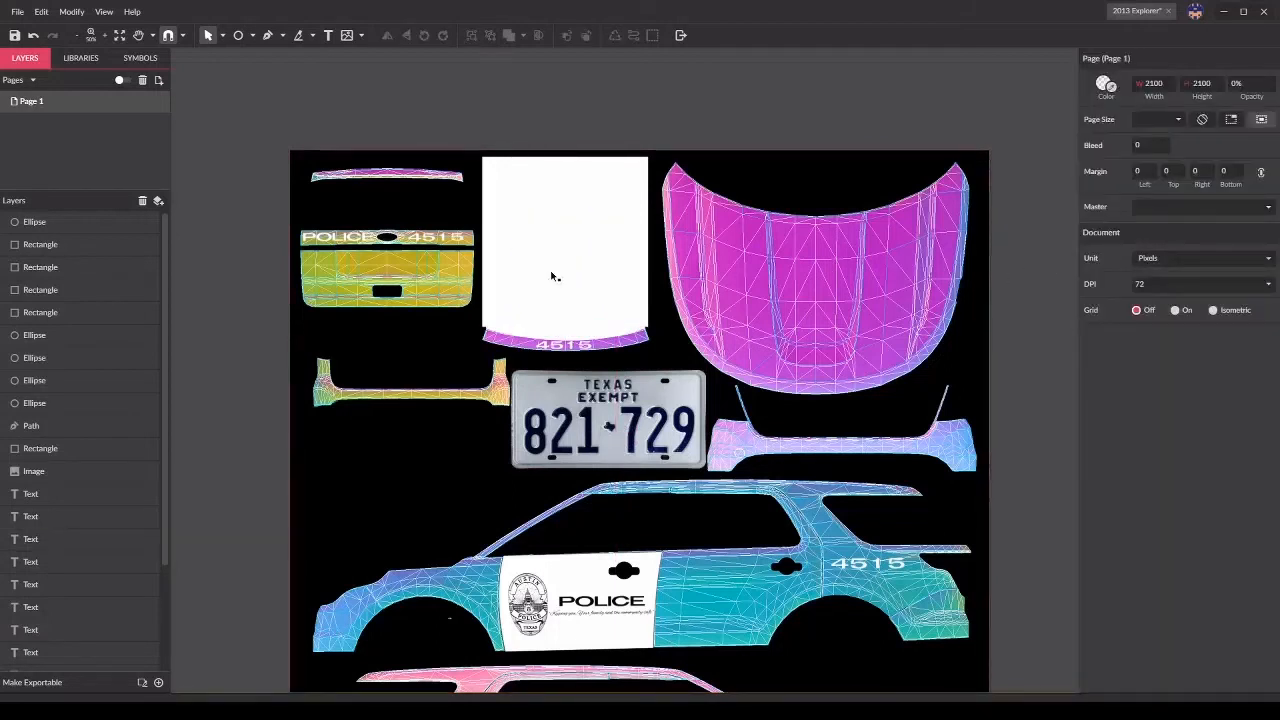
Step: Bring the black 4515 text to the top of the layer stack and rotate it to 179.5°
click(600, 239)
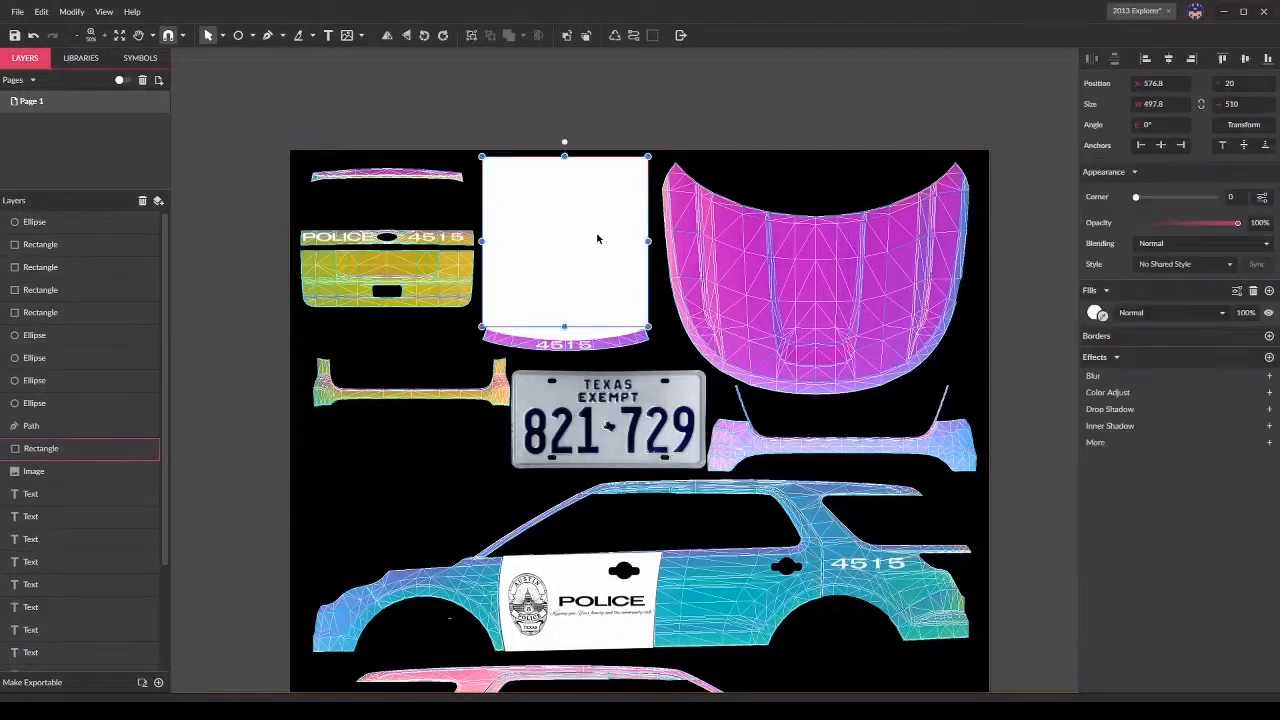
click(53, 494)
click(56, 517)
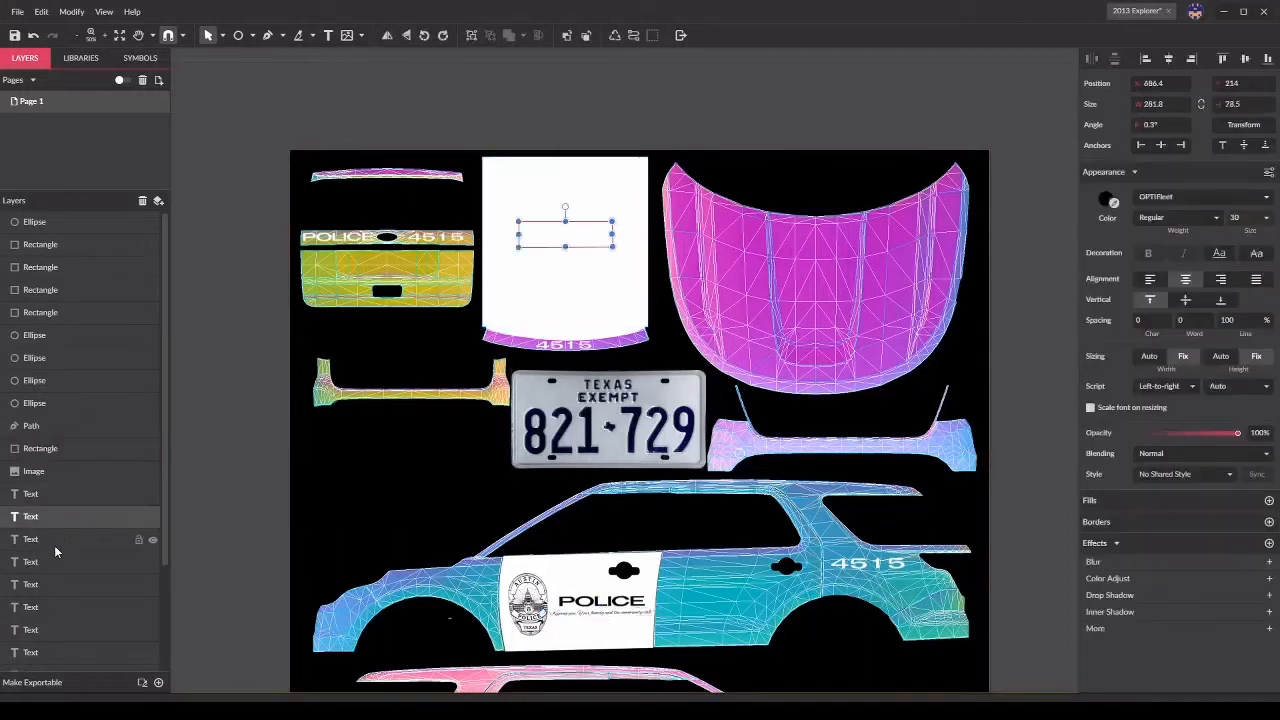
click(55, 545)
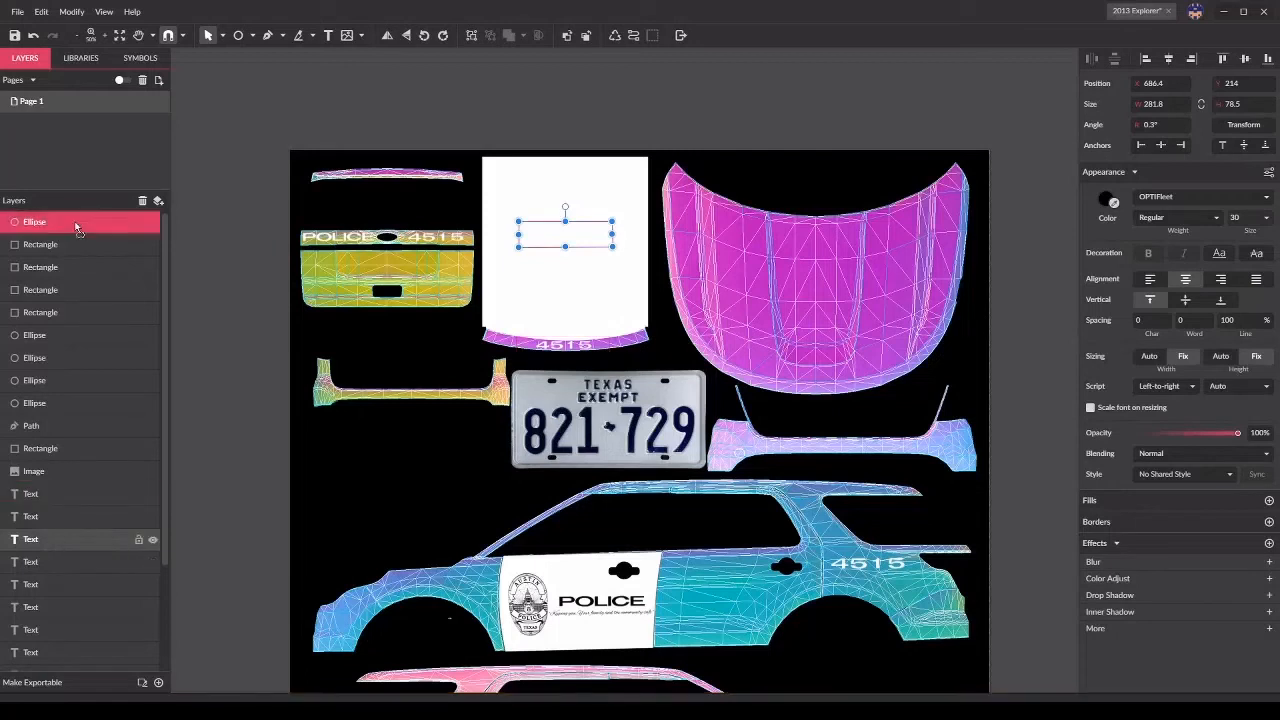
drag(77, 229, 70, 222)
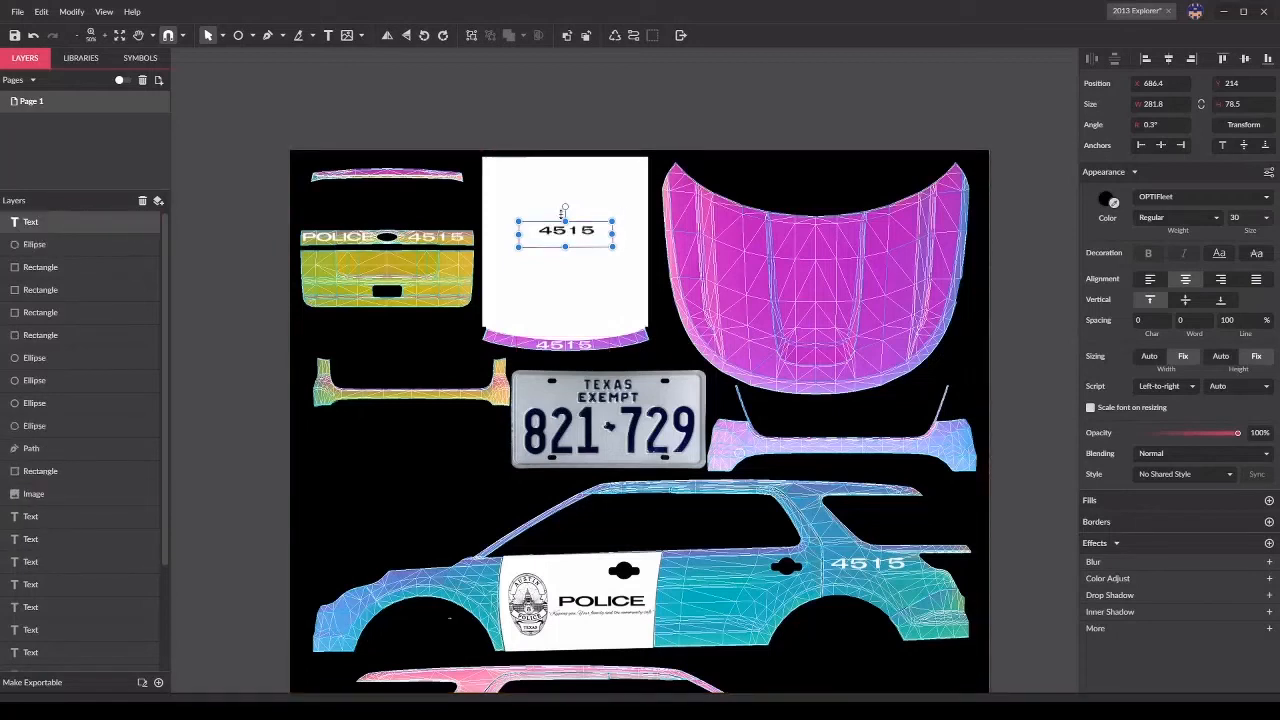
drag(566, 208, 565, 284)
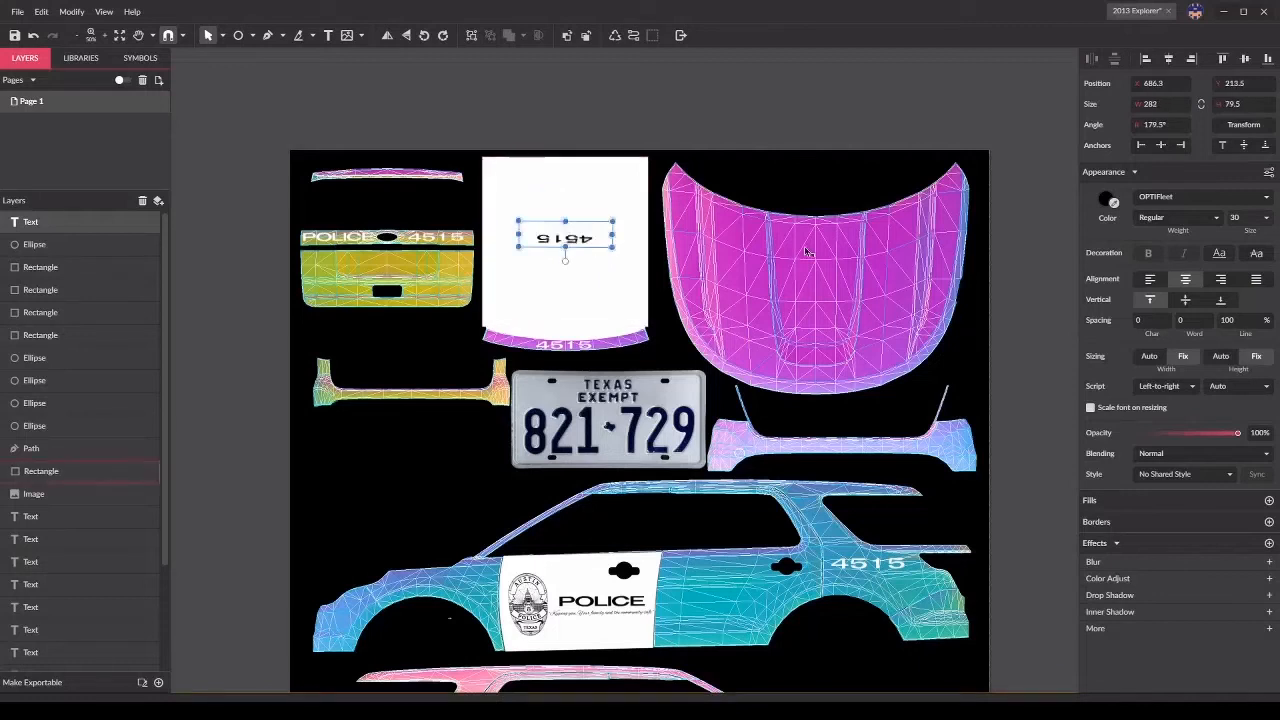
Step: Set the roof number's font size to 50 and widen its text box to about 354 px
click(1253, 217)
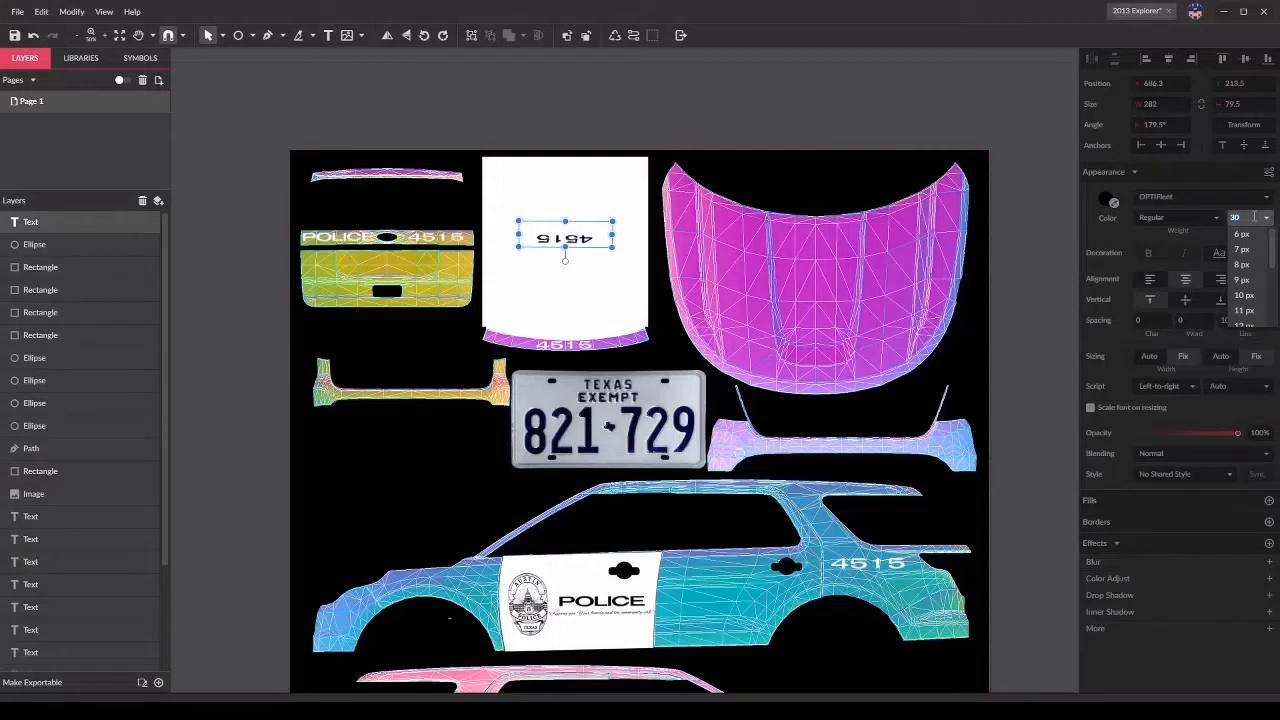
text(50)
key(Return)
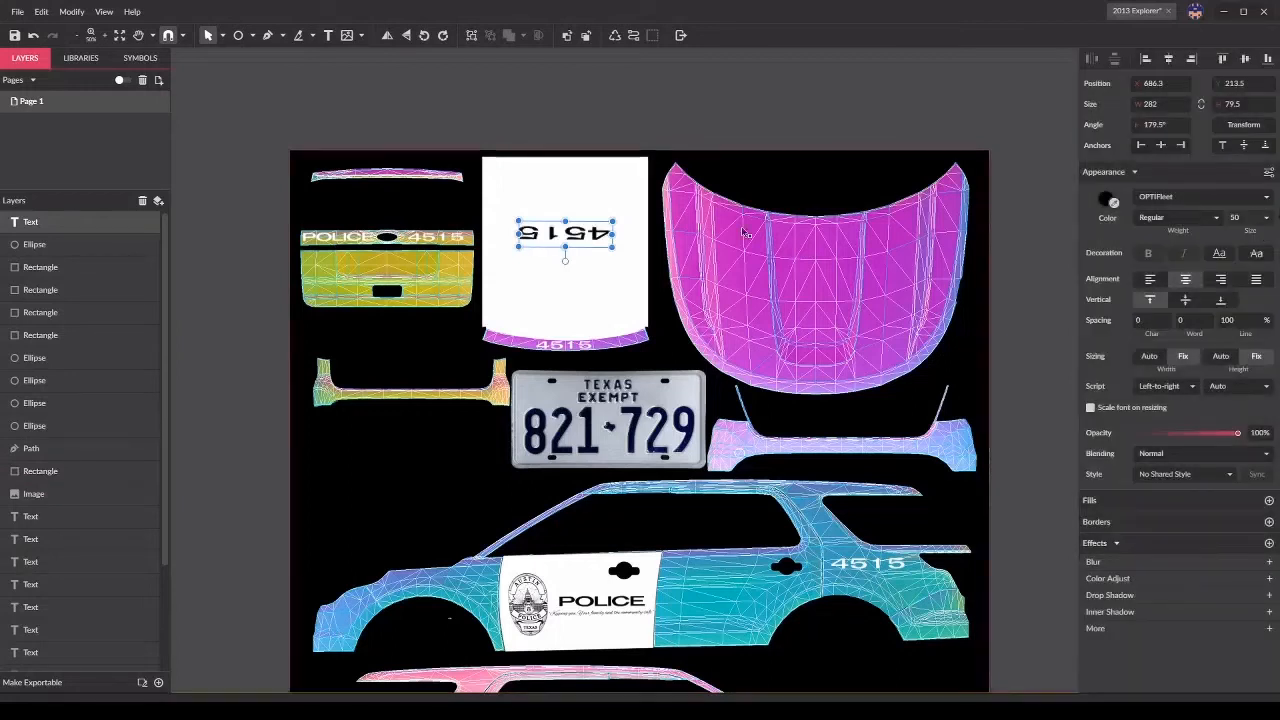
drag(618, 234, 638, 234)
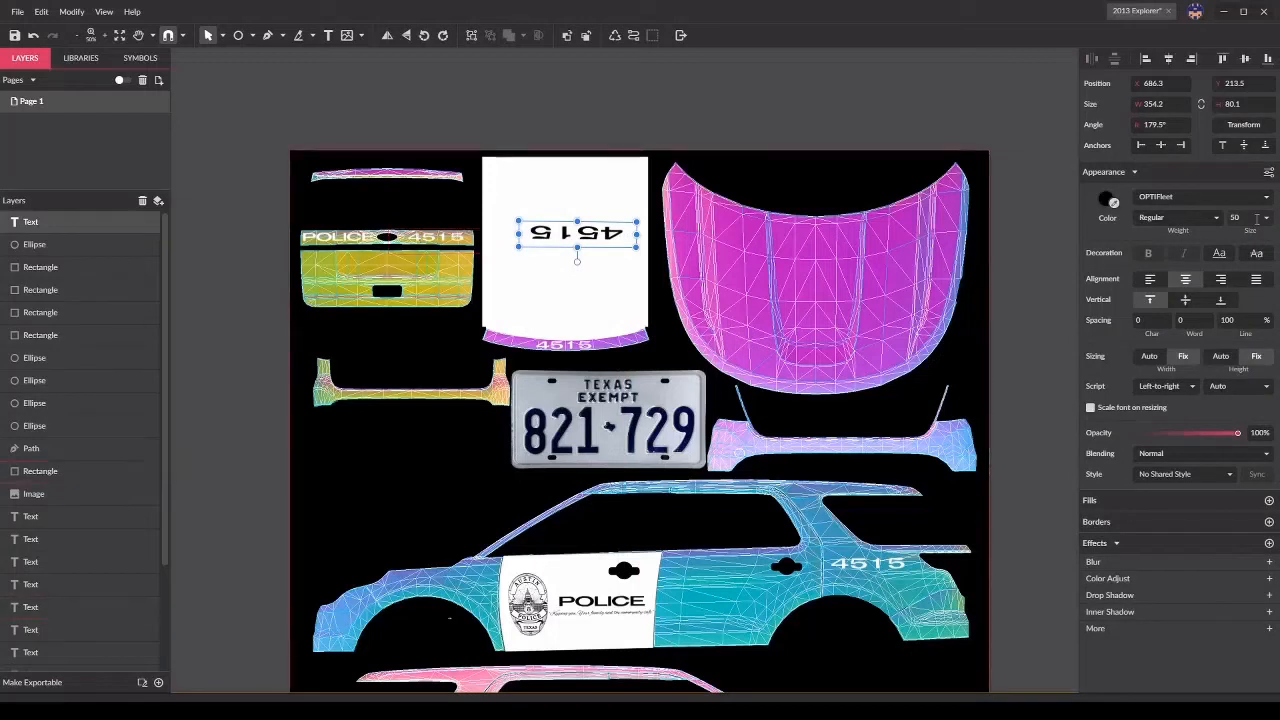
Step: Set the roof number's font size to 60, enlarge its box to about 379 × 116 px and move it to X 636.2, Y 86
click(1255, 217)
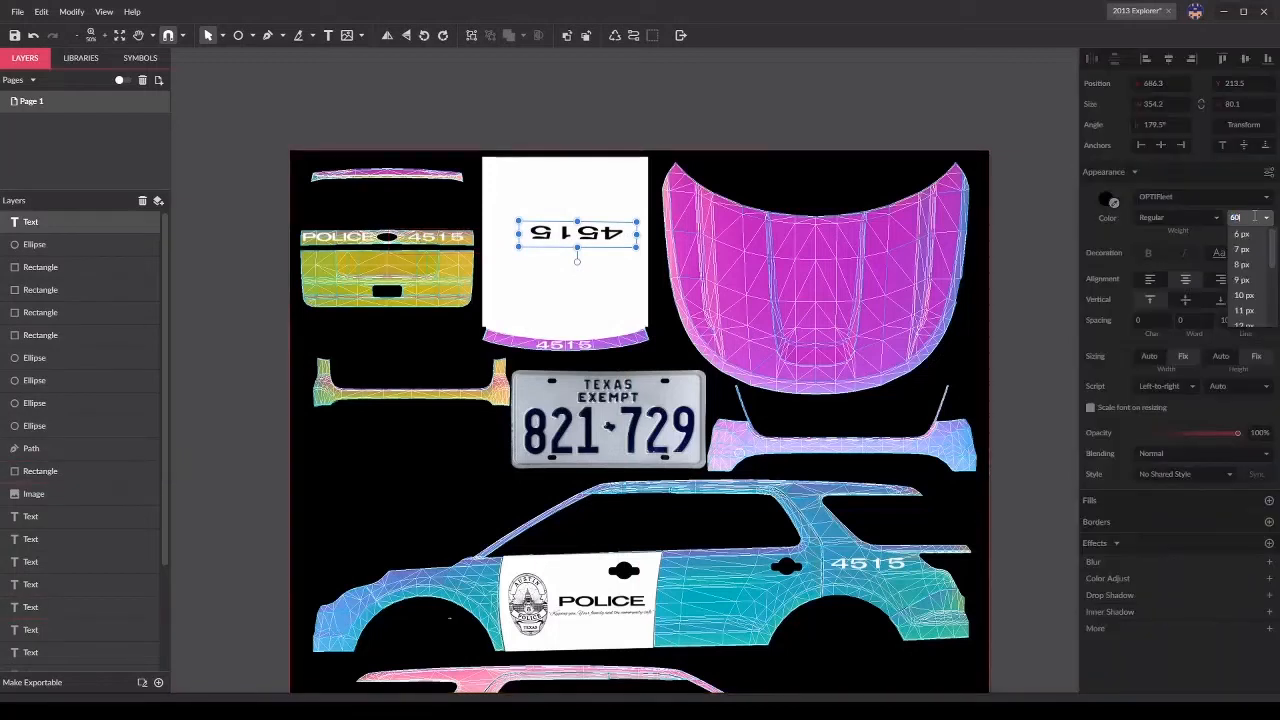
text(60)
key(Return)
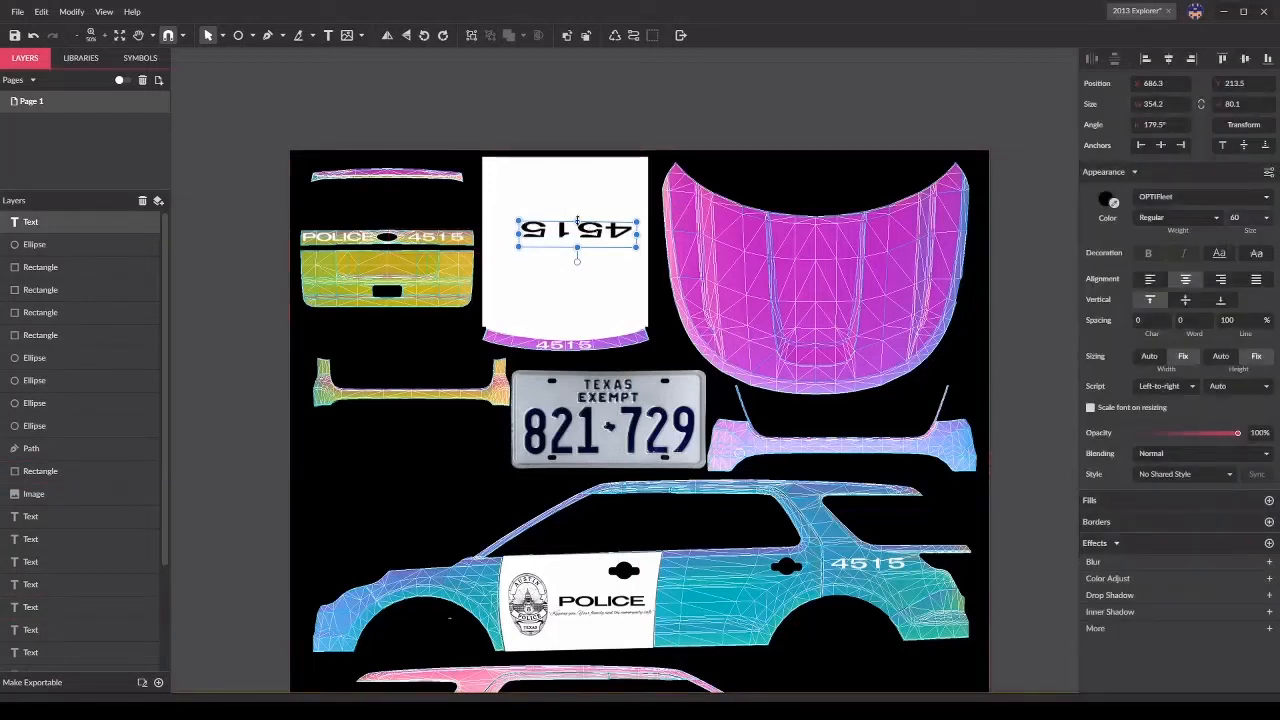
mouse_move(577, 220)
mouse_down()
mouse_move(511, 229)
mouse_move(588, 227)
mouse_move(585, 202)
mouse_up()
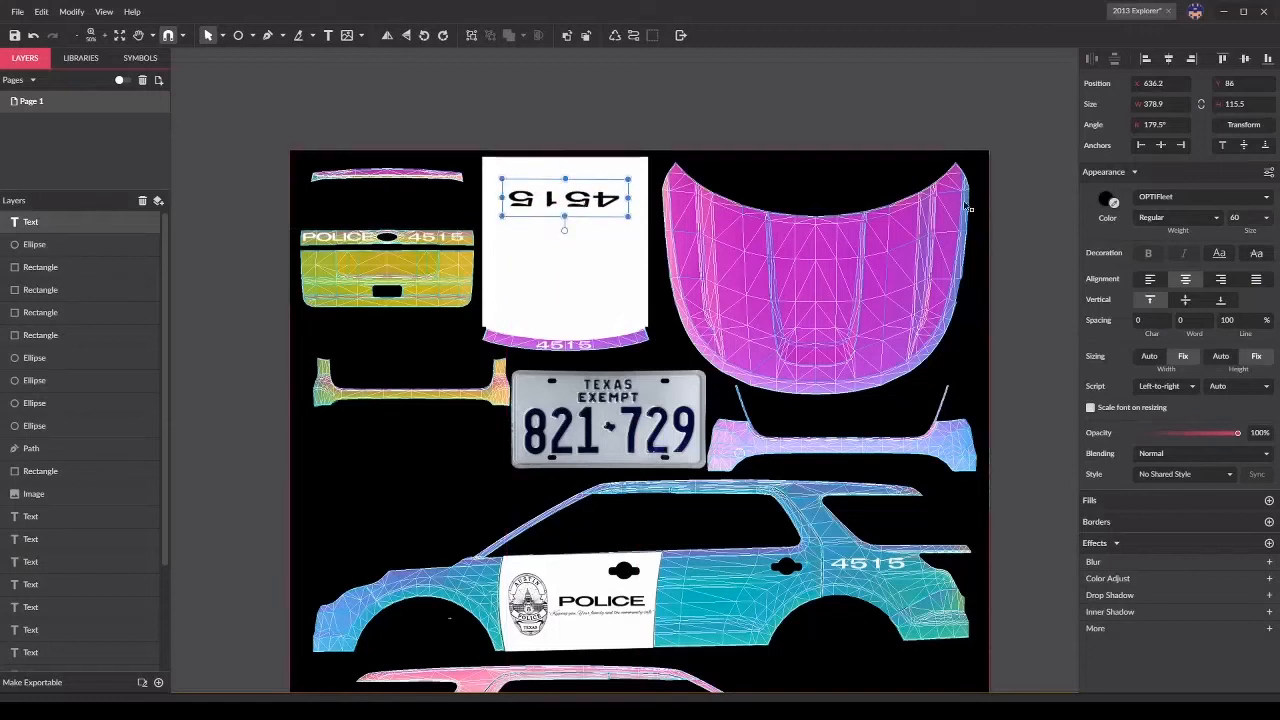
click(1028, 216)
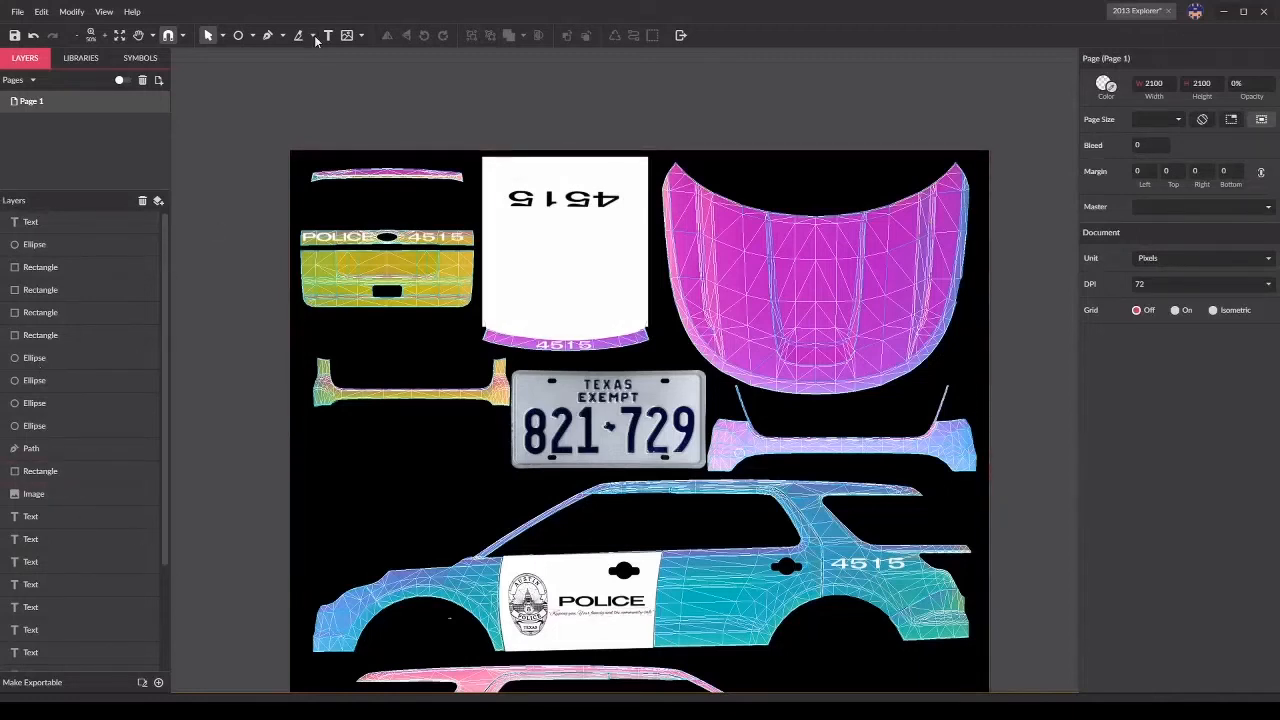
Step: Draw a black-filled rectangle about 2426 × 2288 px covering the whole page
click(252, 35)
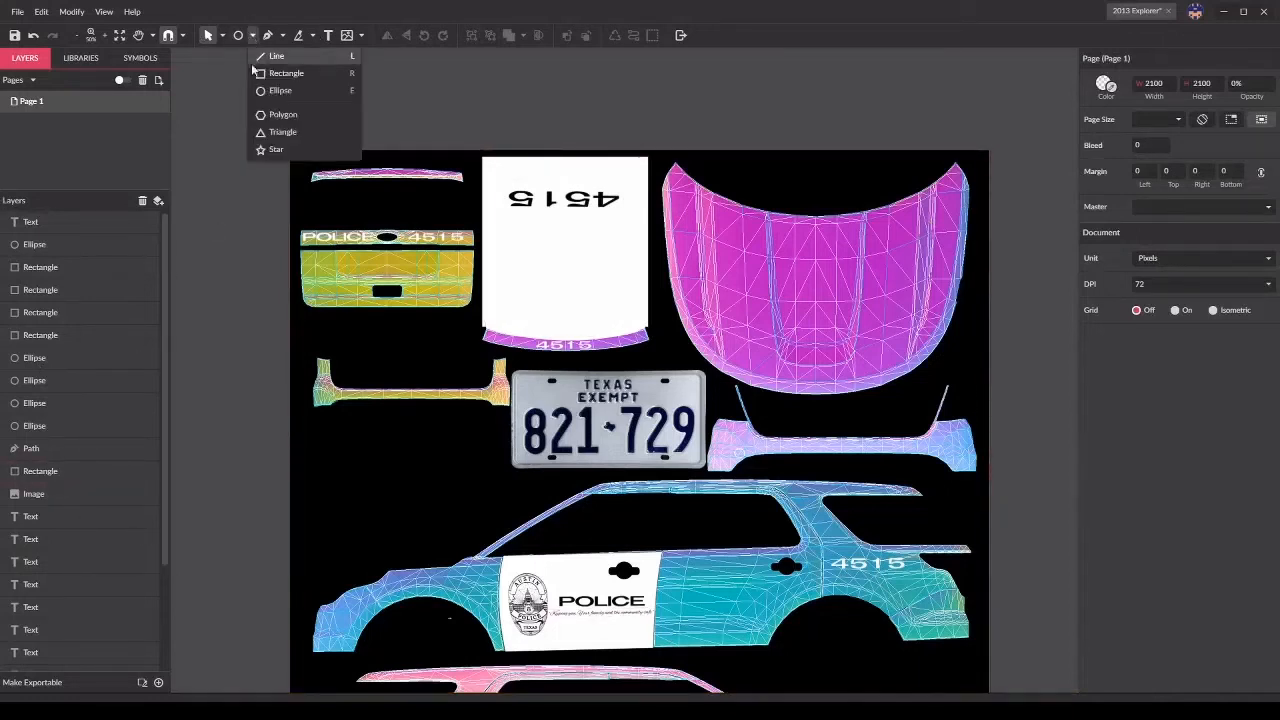
click(279, 74)
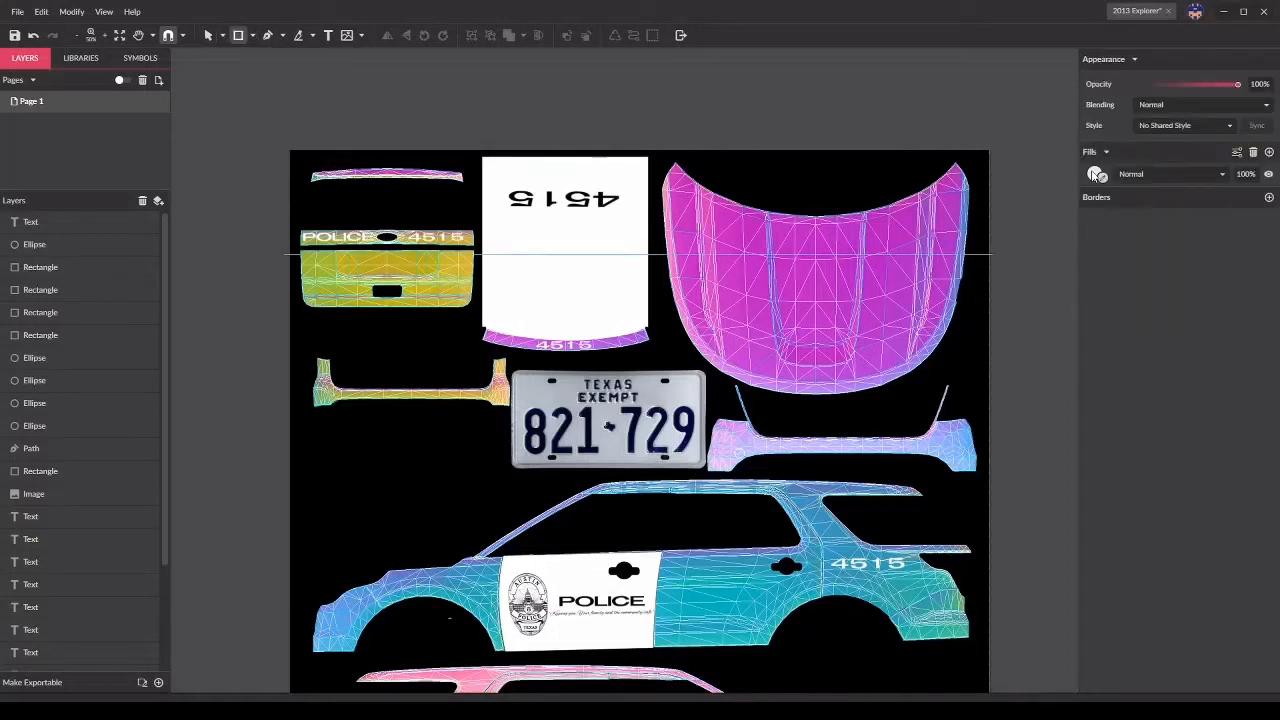
click(1094, 173)
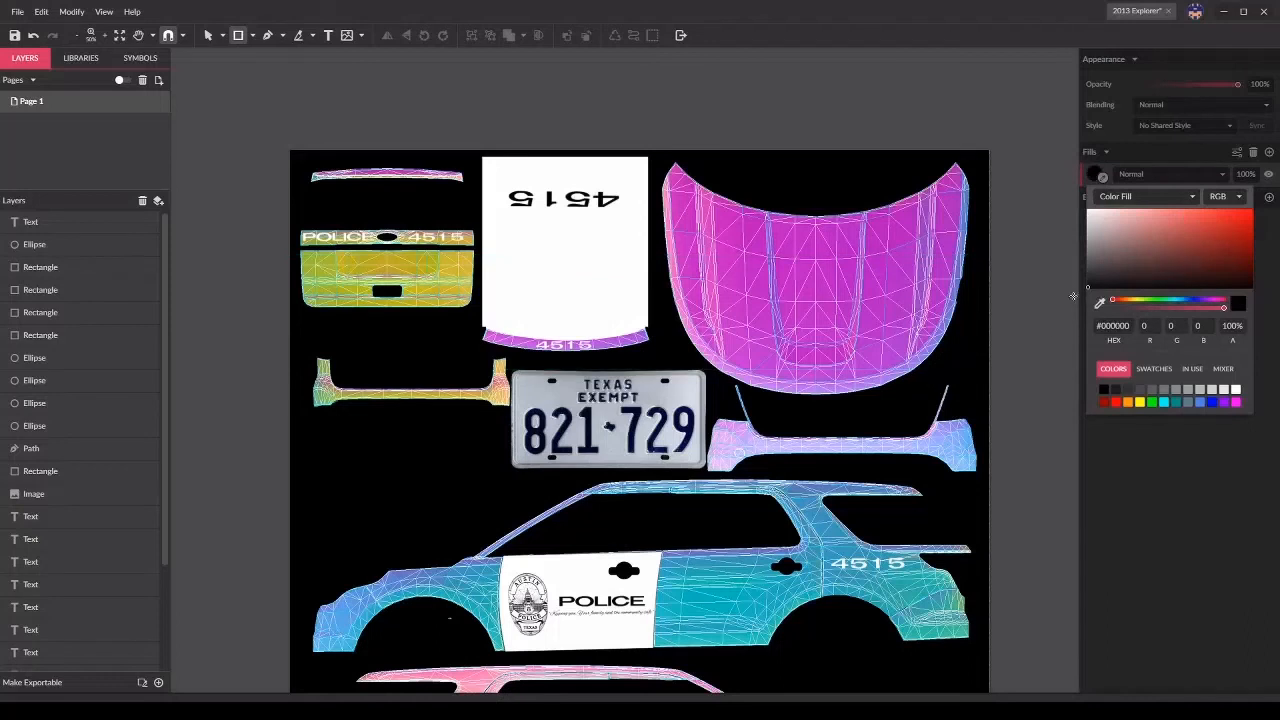
click(1073, 296)
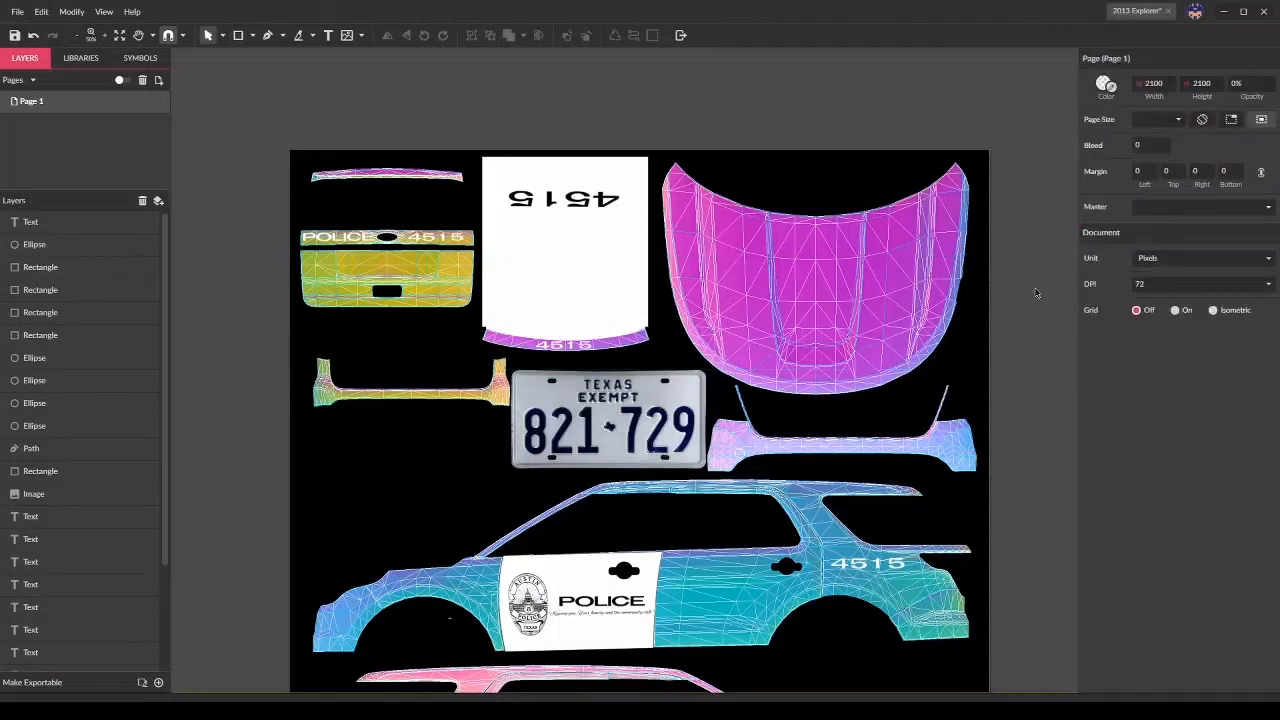
click(237, 36)
drag(240, 113, 1049, 474)
scroll(1046, 657, down, 4)
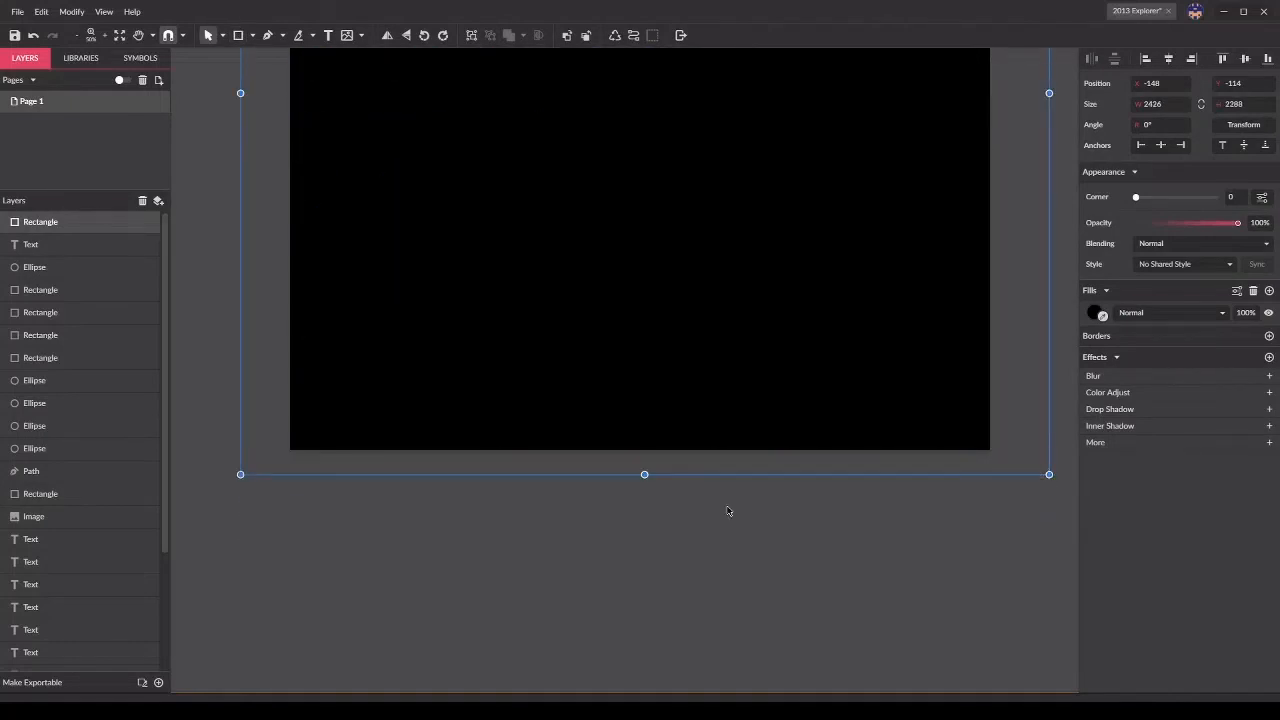
Step: Move the black full-page rectangle down the layer stack, below the door paths and directly above the bottom template image
scroll(728, 511, up, 3)
drag(45, 234, 50, 655)
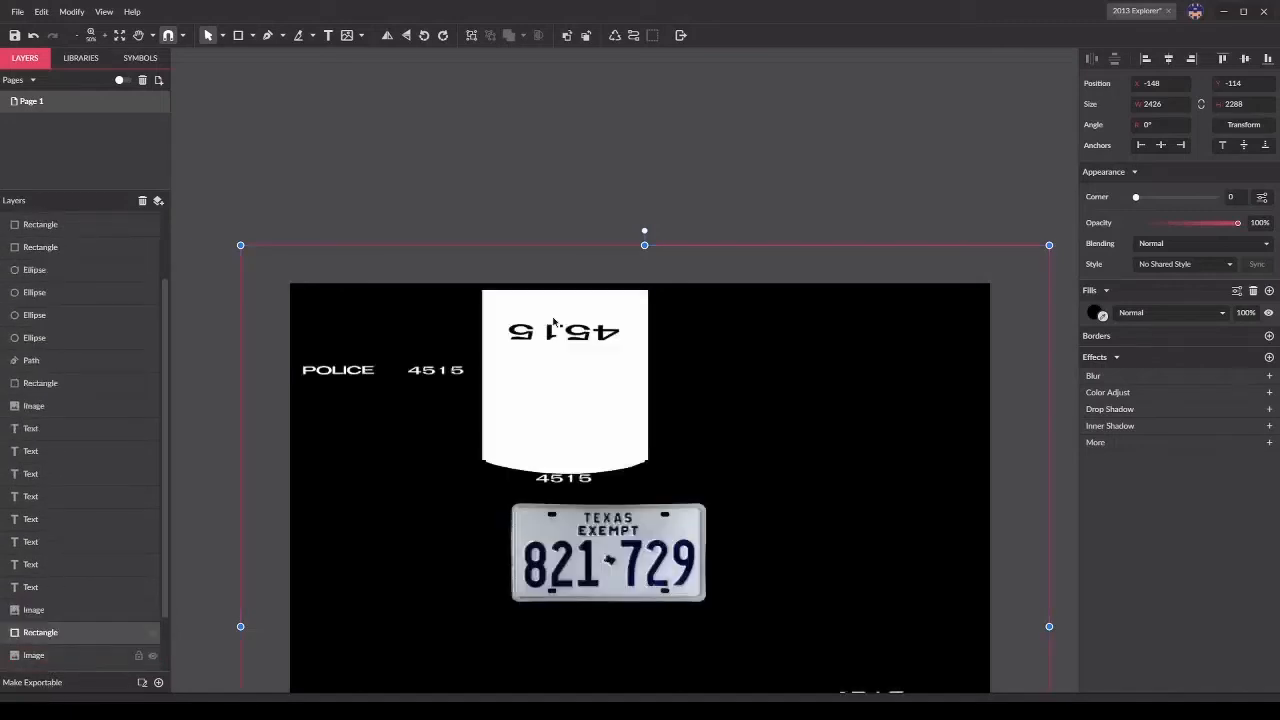
scroll(528, 190, down, 4)
scroll(510, 260, down, 3)
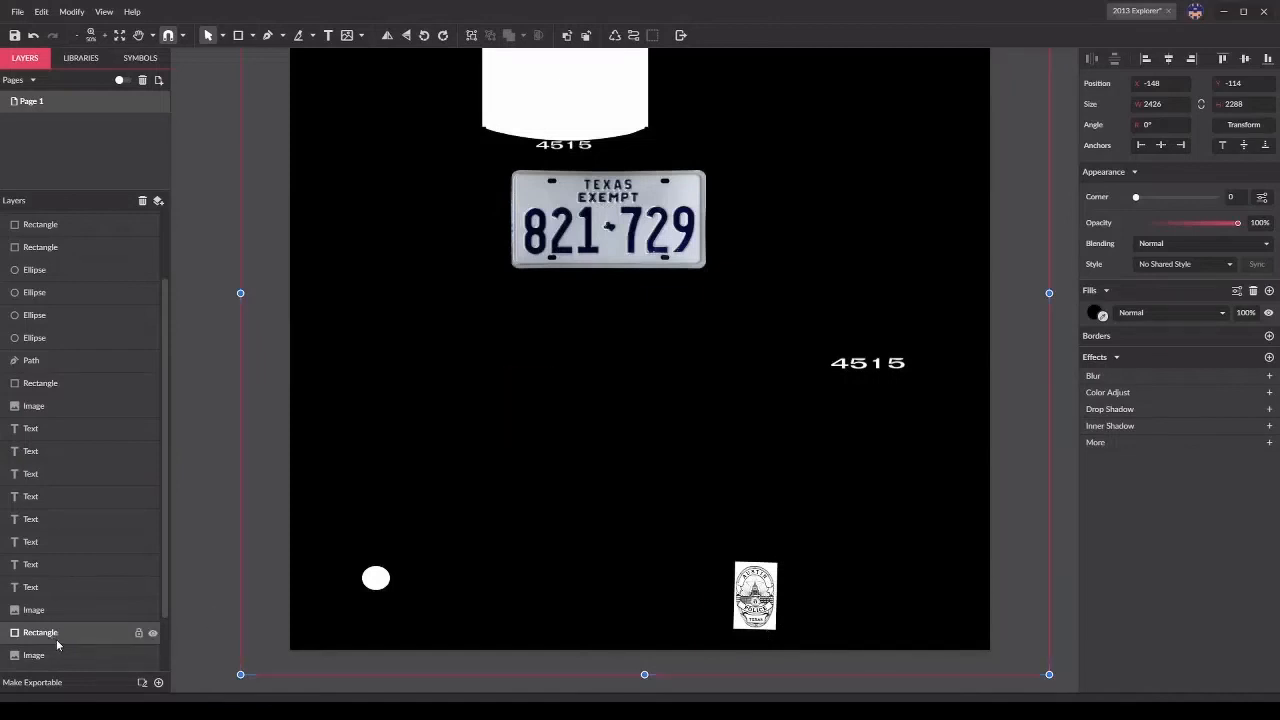
scroll(78, 614, down, 2)
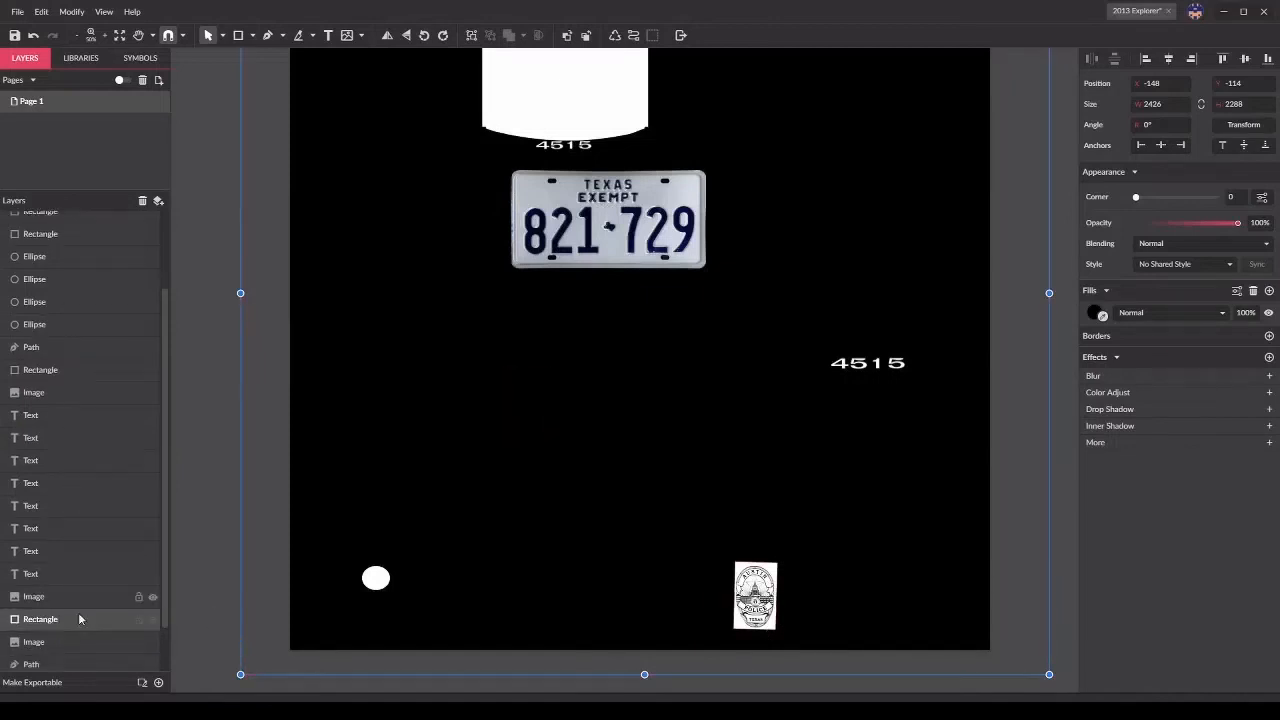
drag(77, 564, 57, 650)
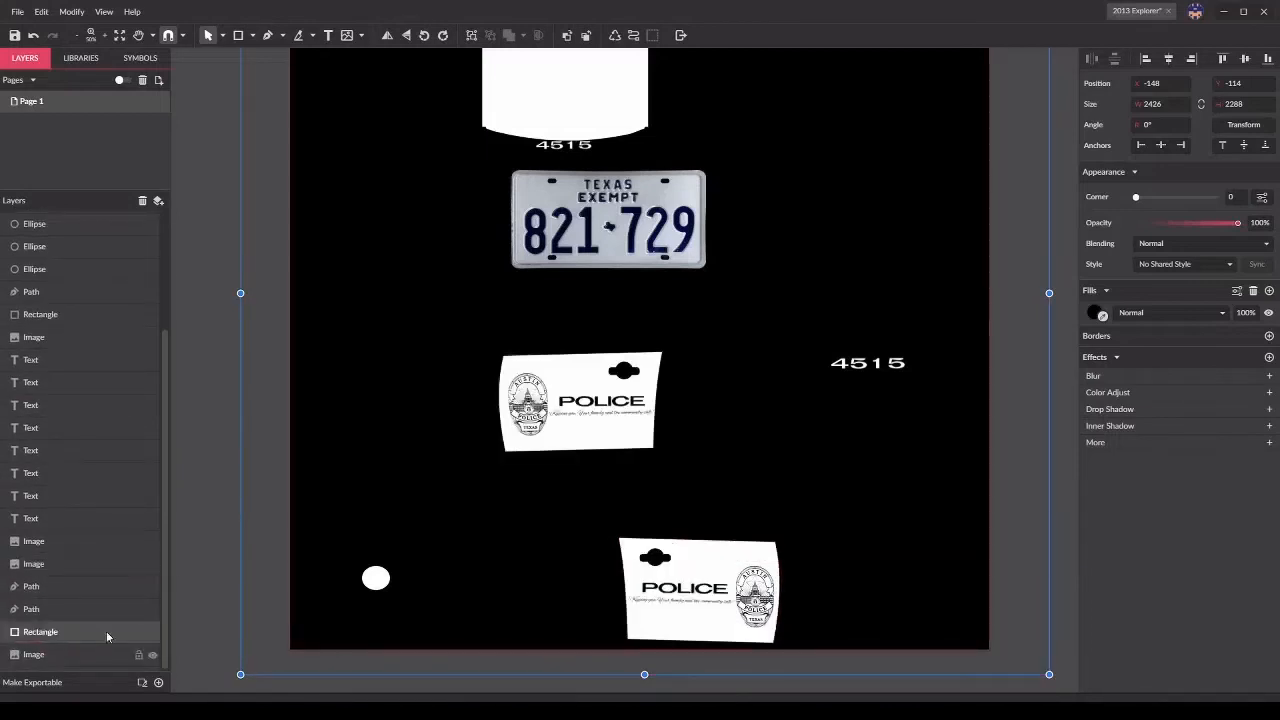
click(218, 561)
Step: Add a Color Adjust effect to the Texas licence plate image with brightness 10% and contrast 67%
scroll(646, 191, up, 3)
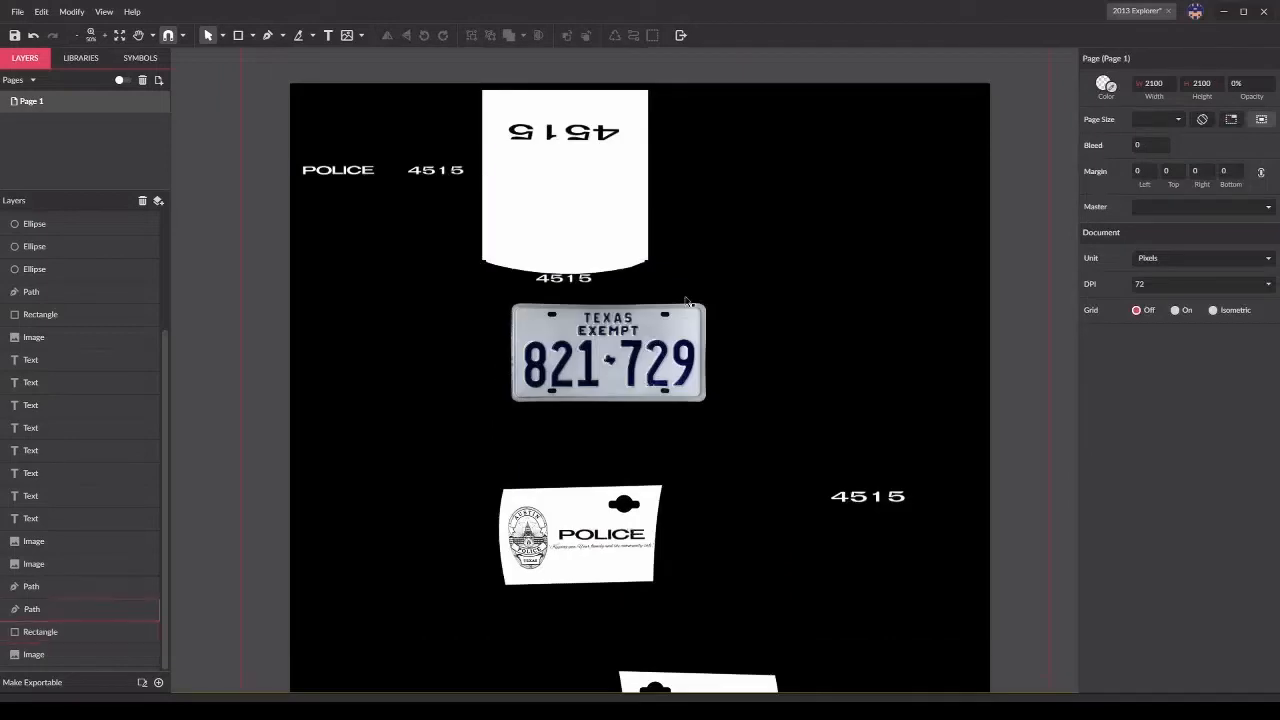
click(650, 342)
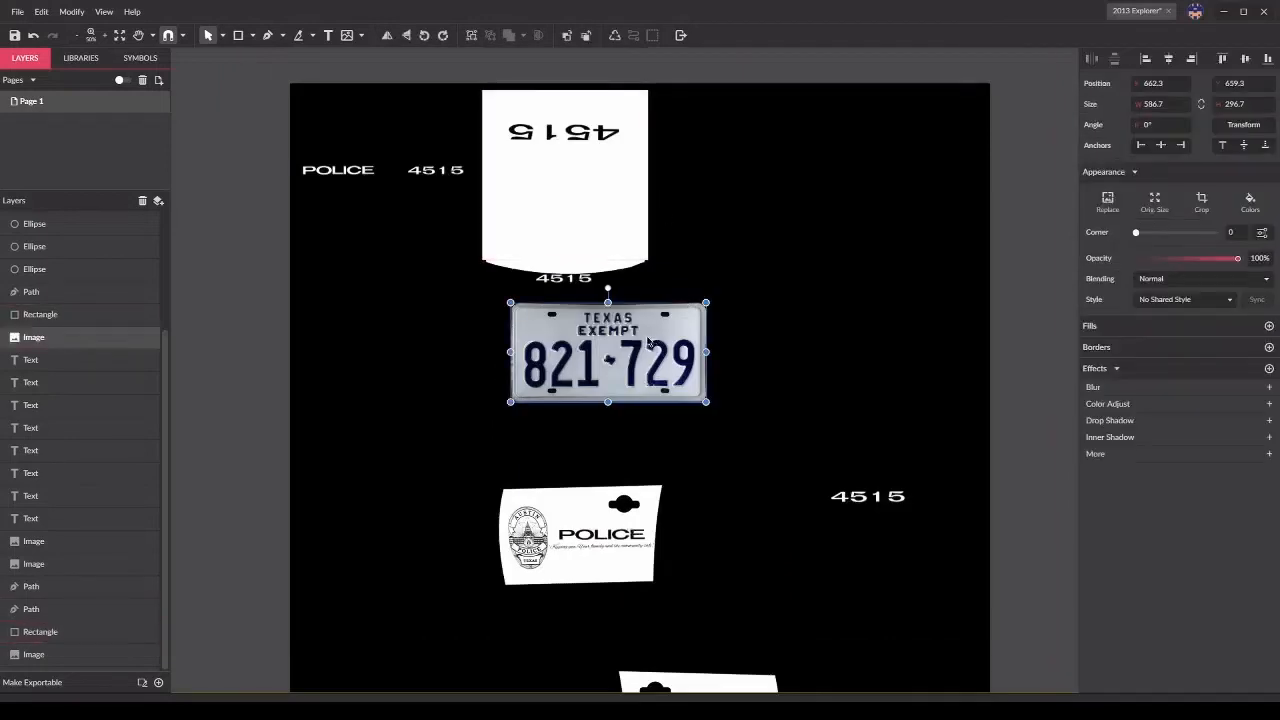
click(1128, 405)
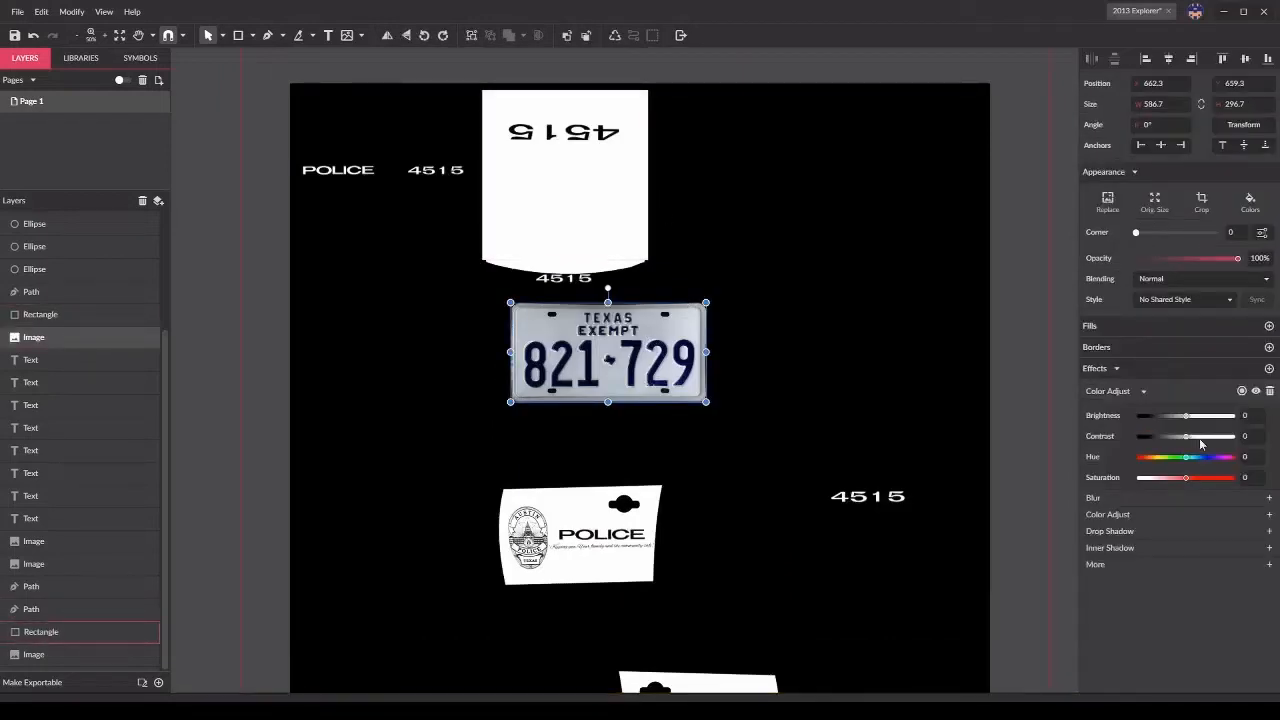
mouse_move(1199, 438)
mouse_down()
mouse_move(1218, 438)
mouse_move(1222, 418)
mouse_move(1199, 414)
mouse_up()
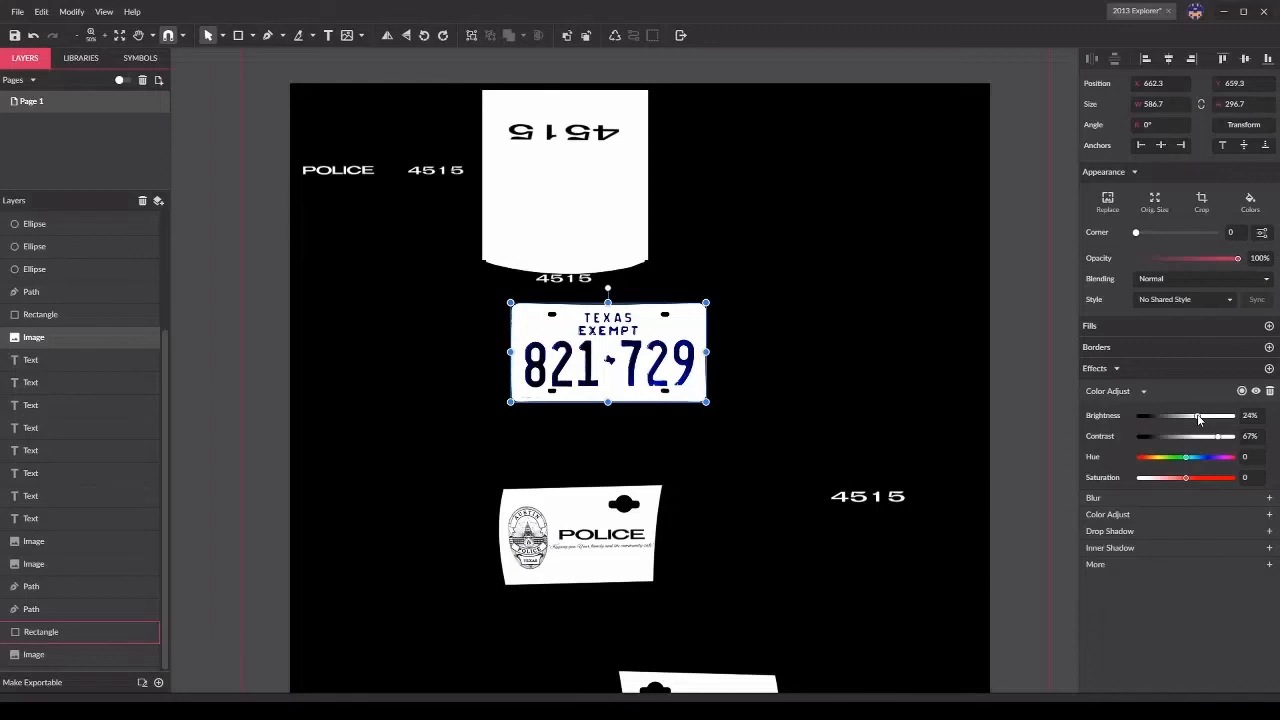
drag(1197, 414, 1193, 416)
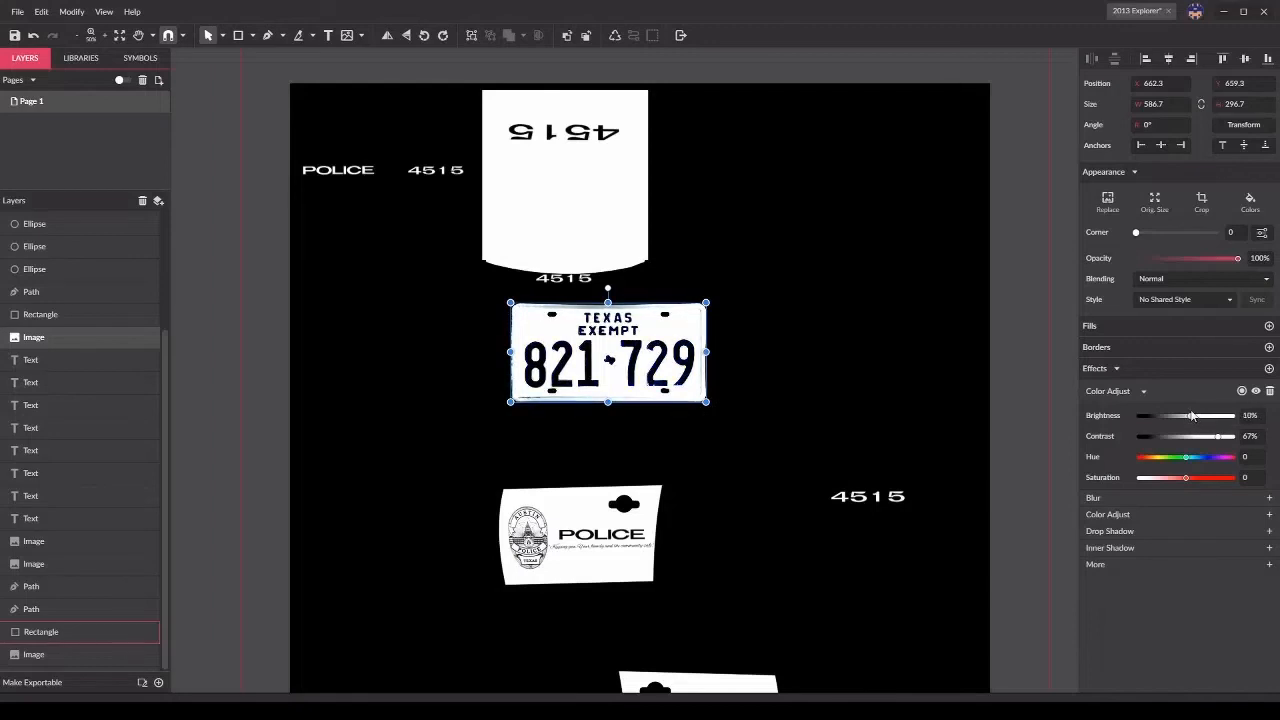
click(17, 11)
mouse_move(77, 257)
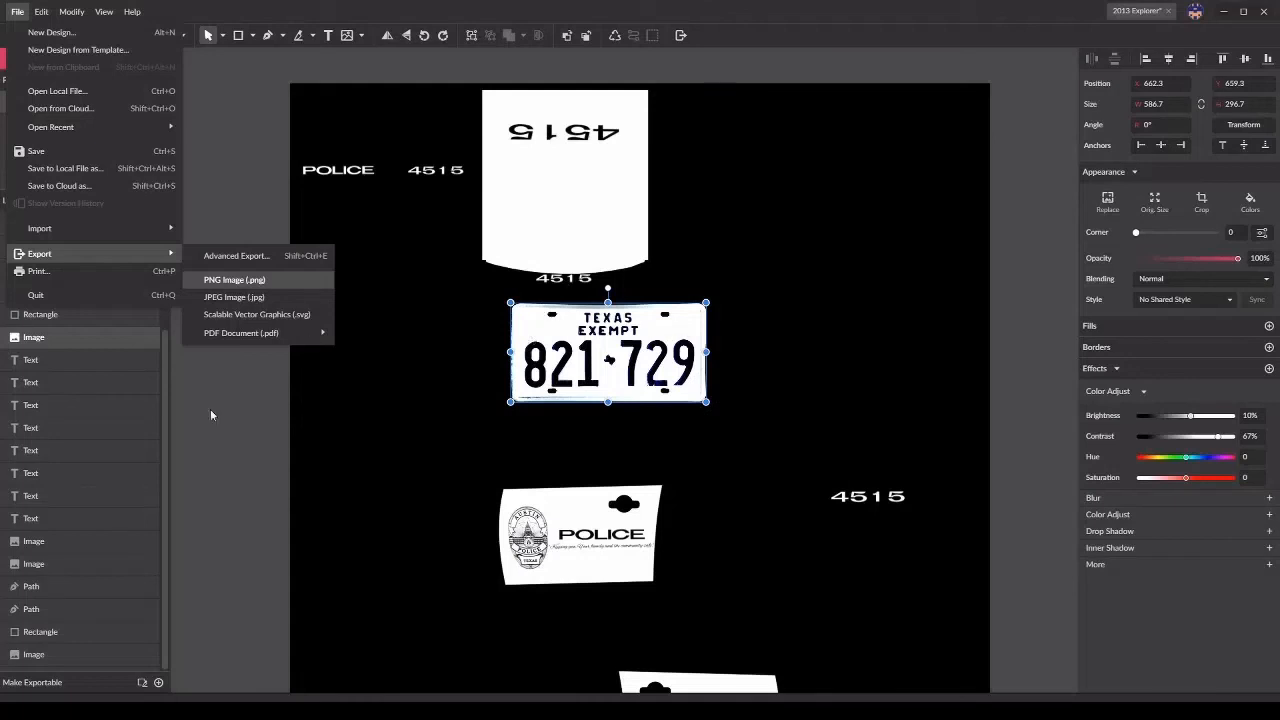
click(233, 474)
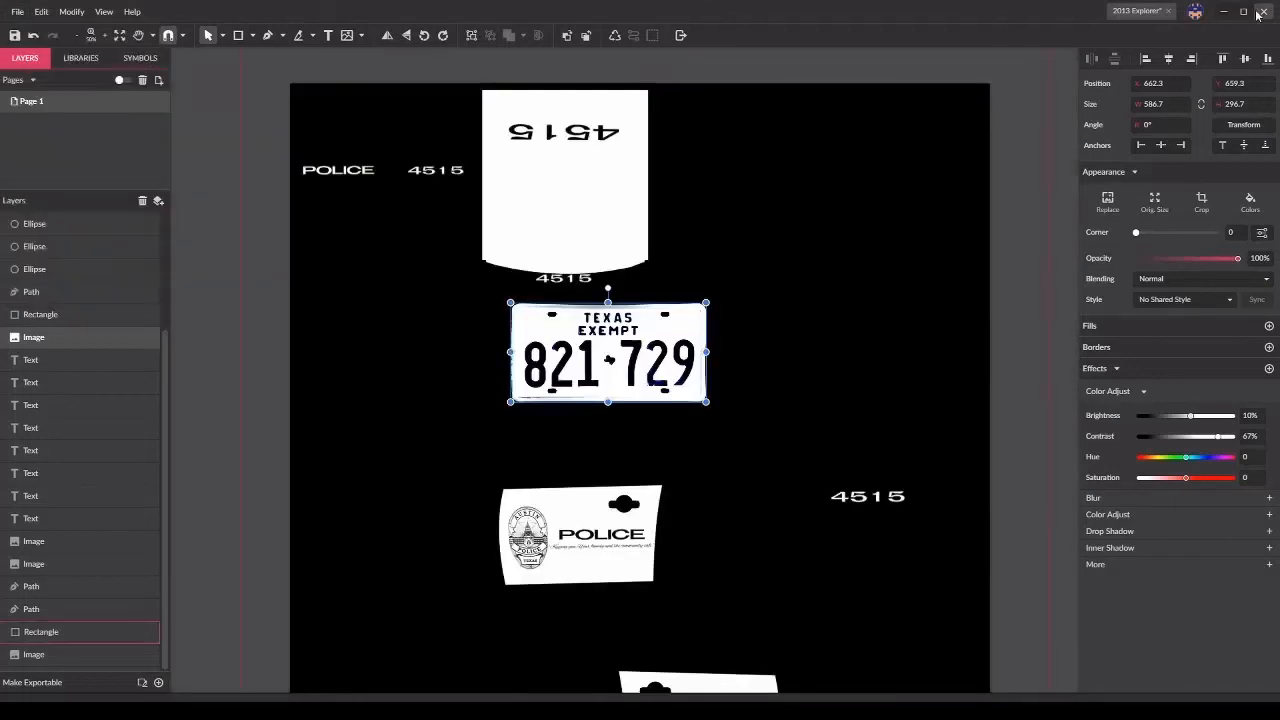
Step: Save the document to the cloud as 2013 Explorer, close the design editor and return to Roblox Studio
click(1260, 12)
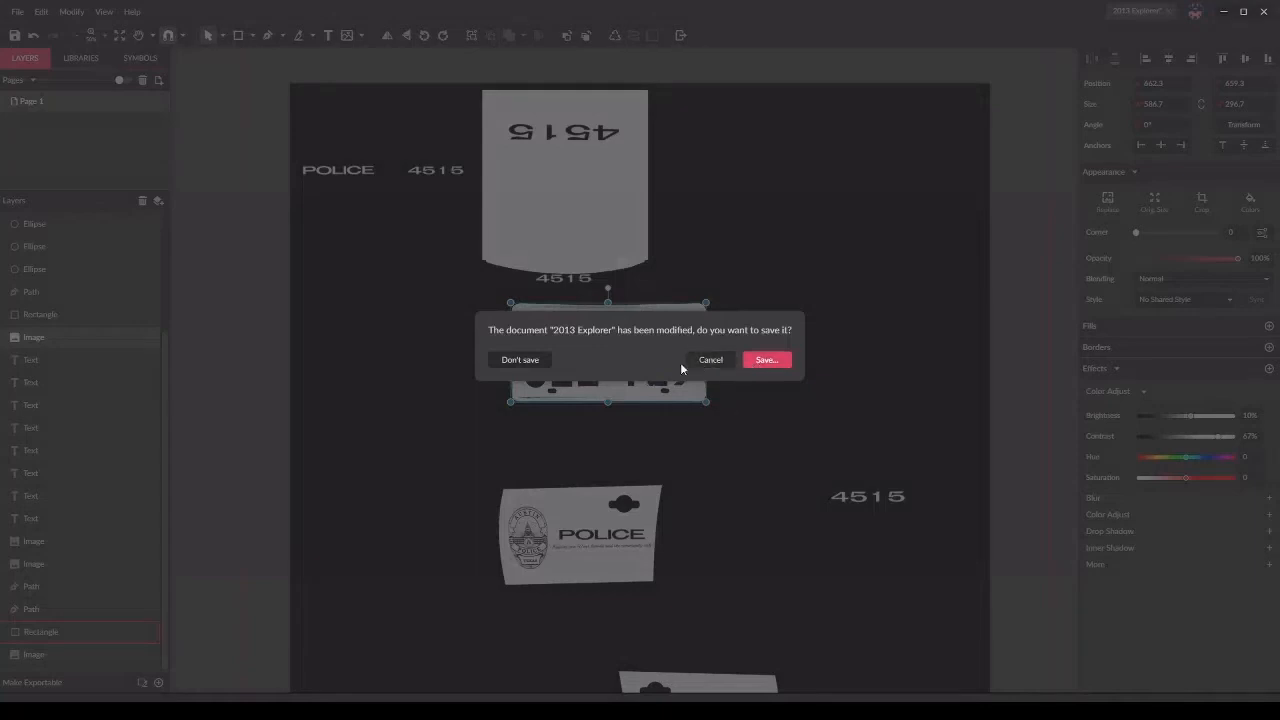
click(758, 360)
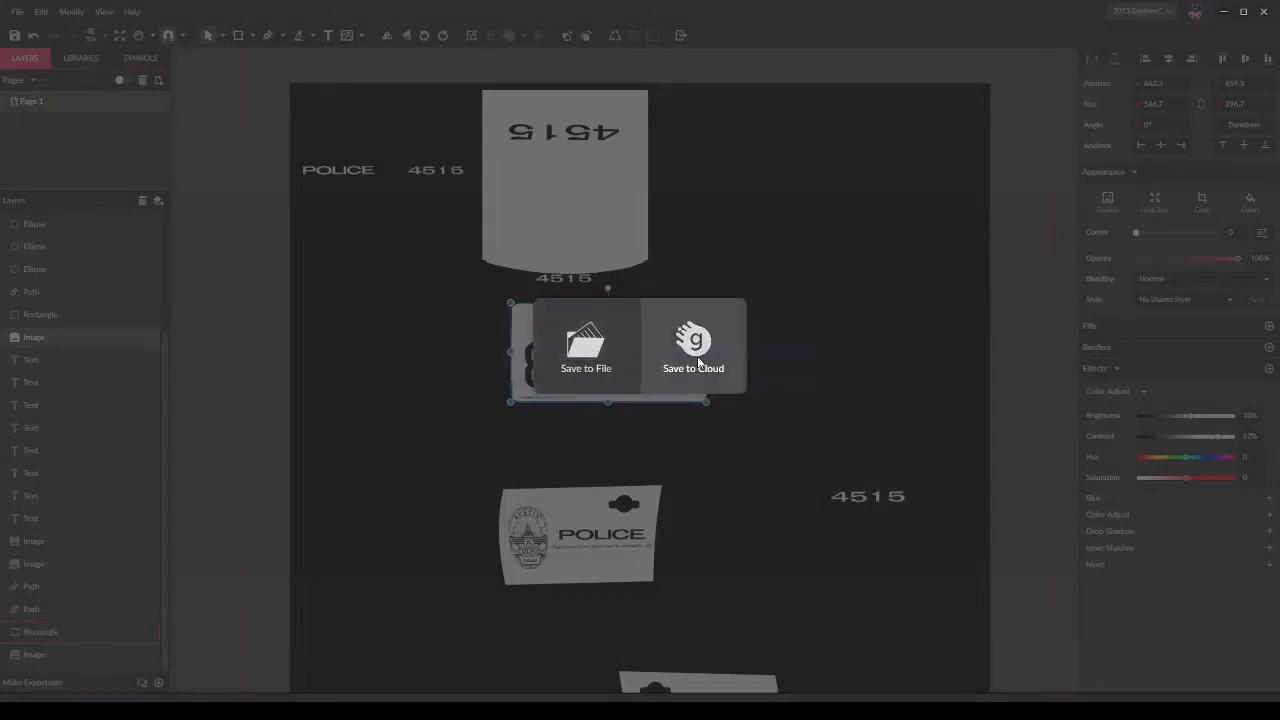
click(698, 362)
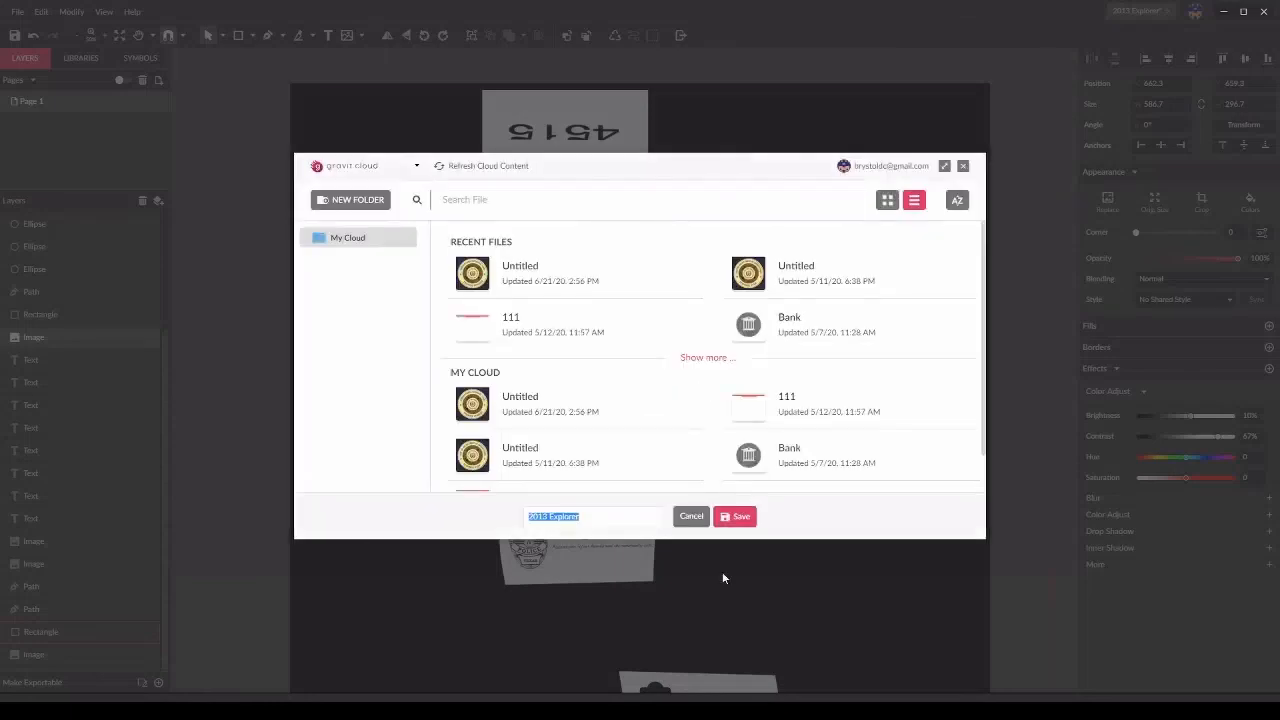
click(740, 516)
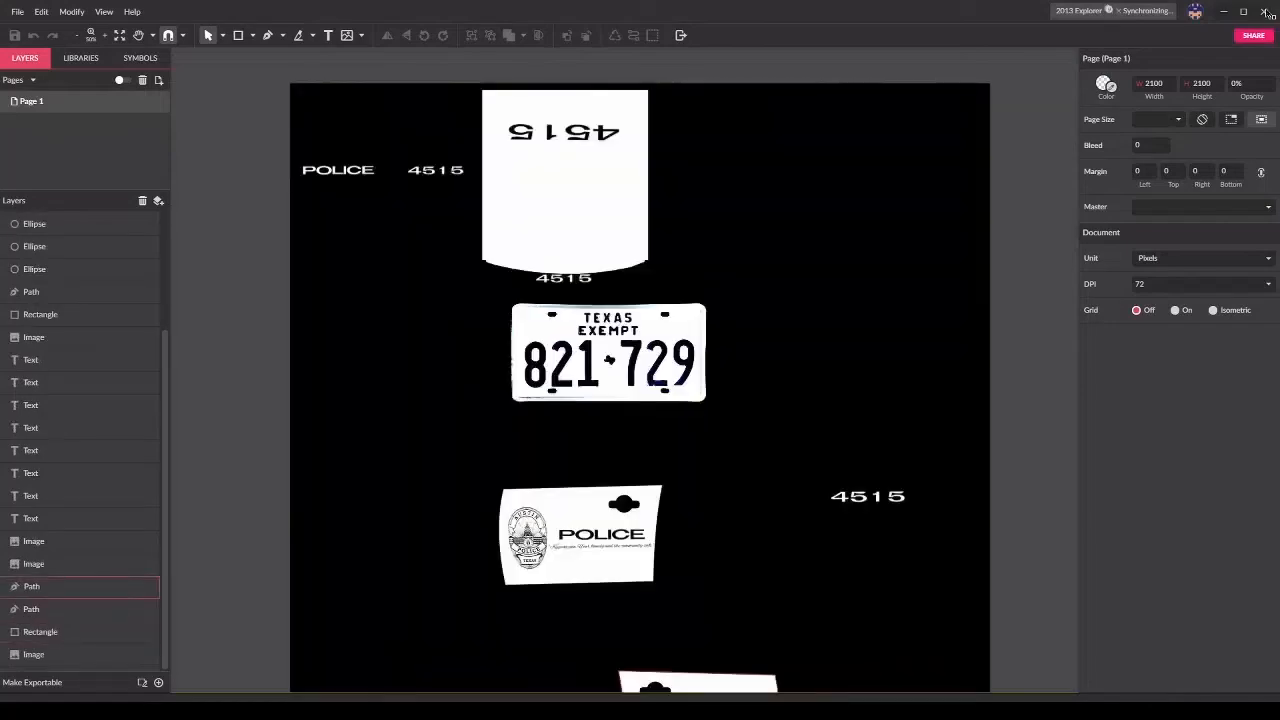
click(1265, 12)
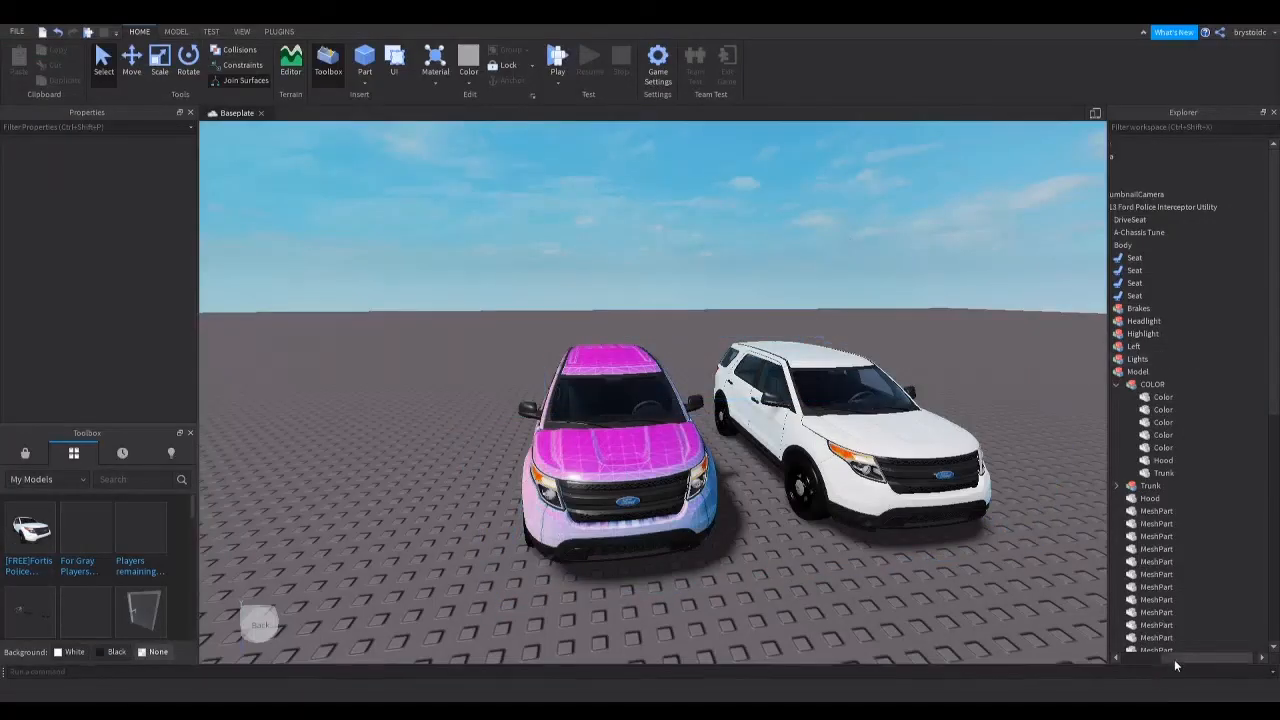
drag(1174, 659, 1111, 660)
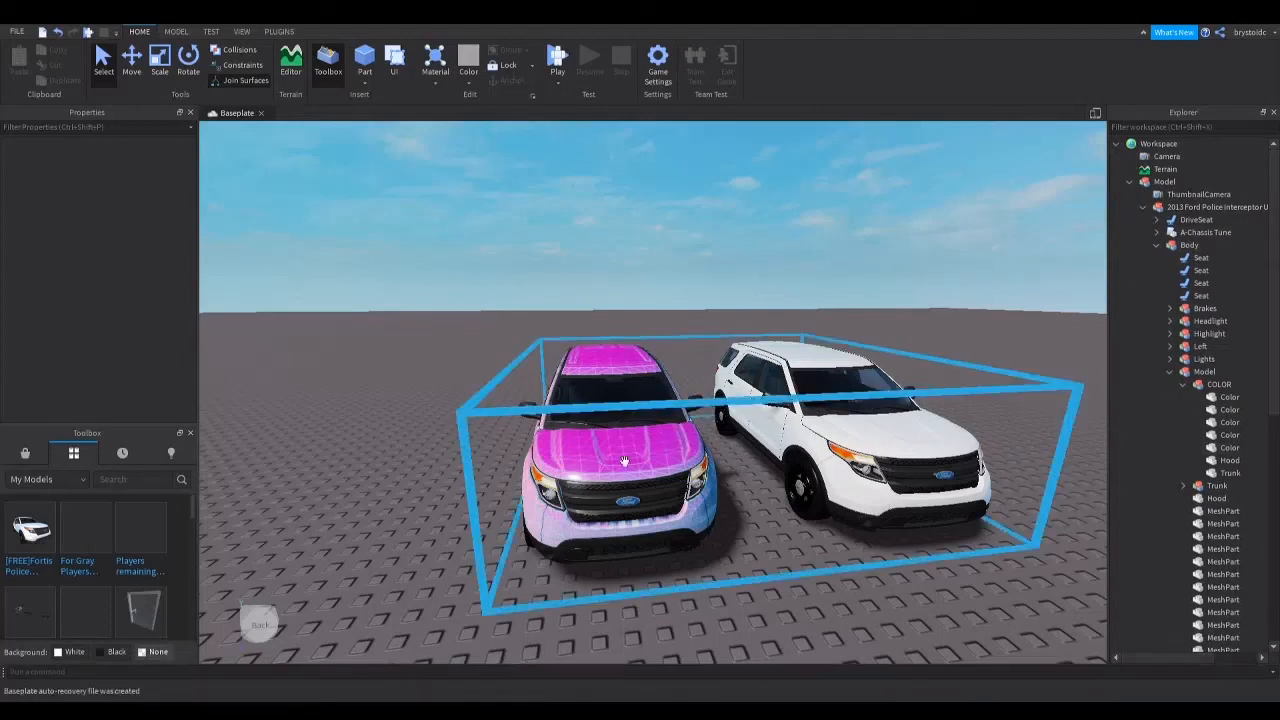
right_click(826, 619)
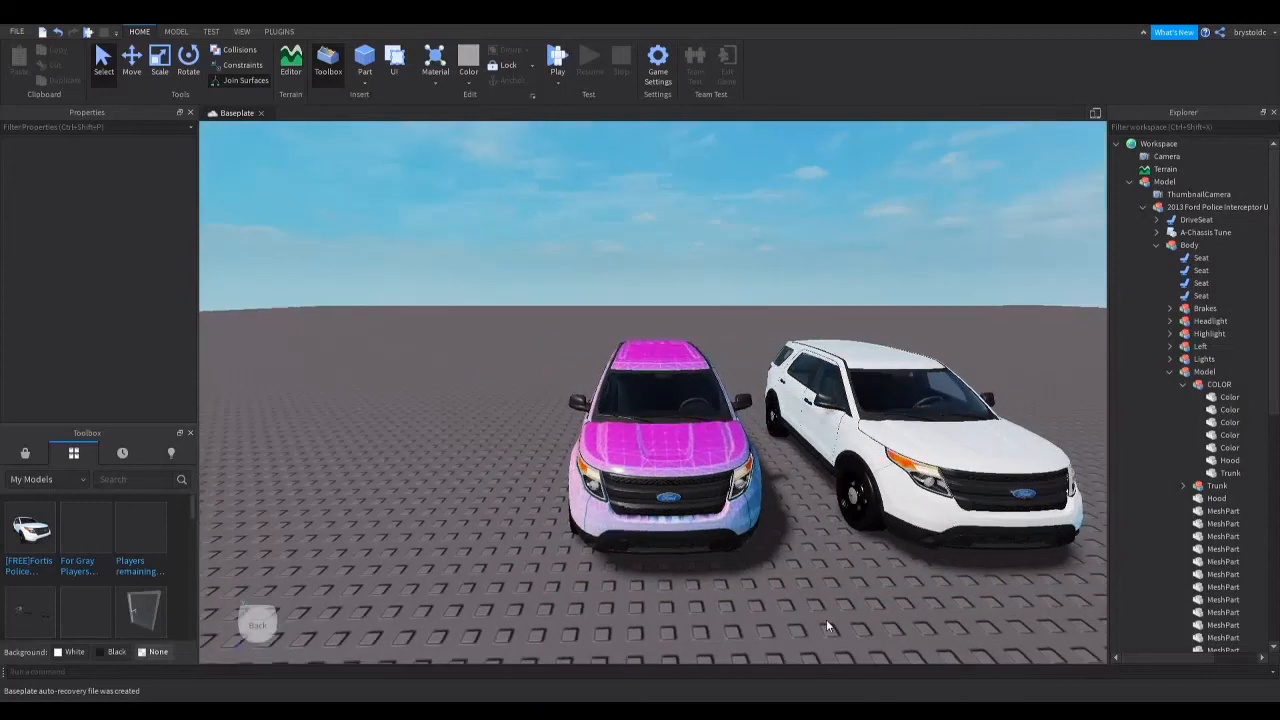
click(748, 482)
right_click(749, 412)
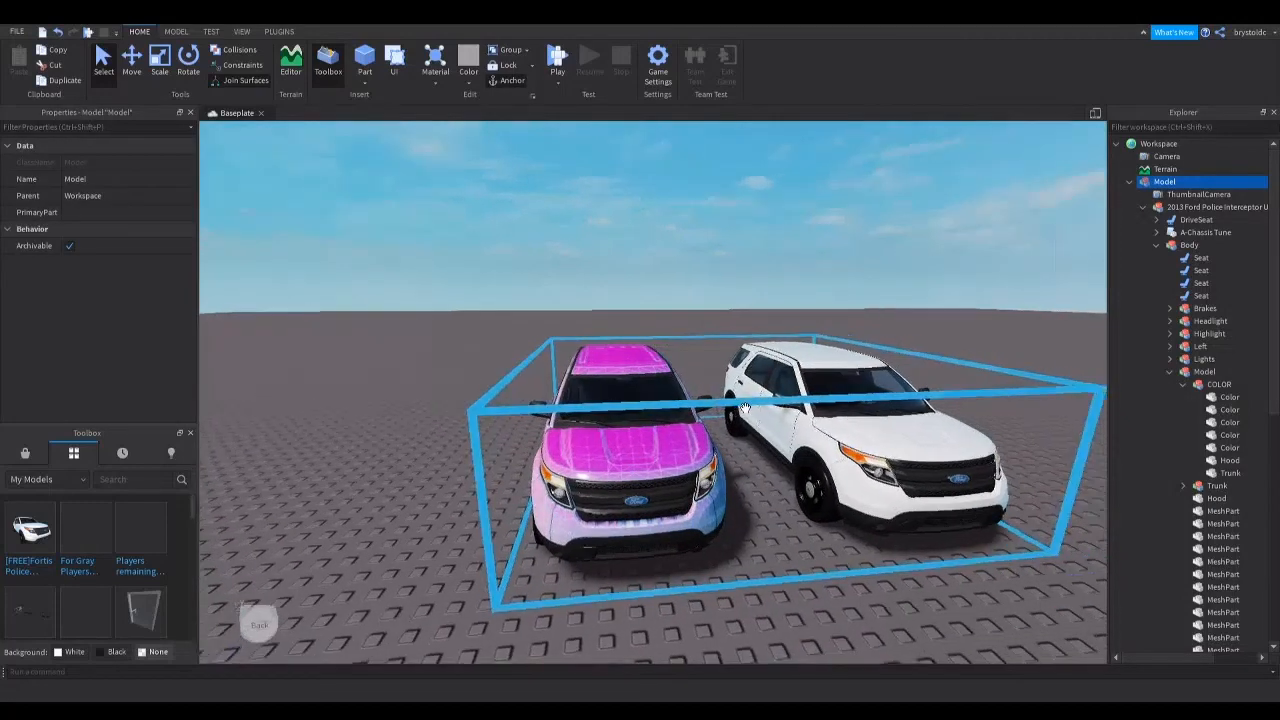
click(81, 483)
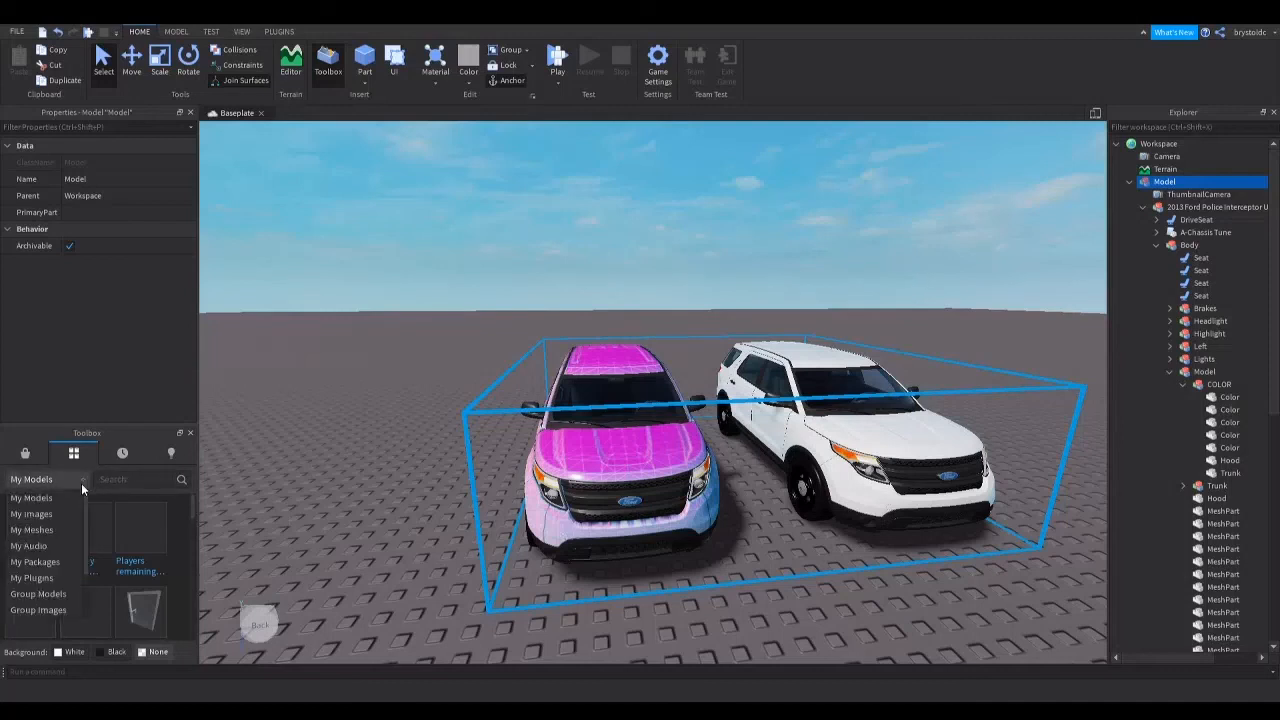
click(81, 483)
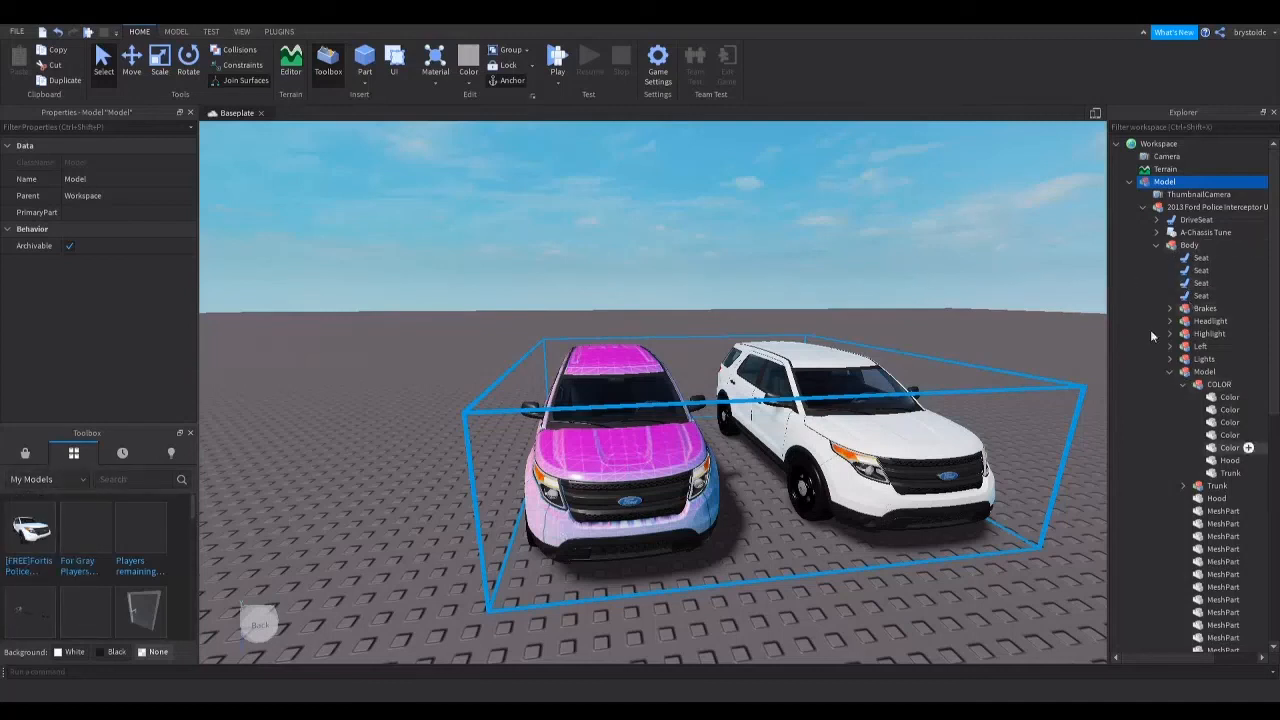
click(1181, 208)
click(1144, 209)
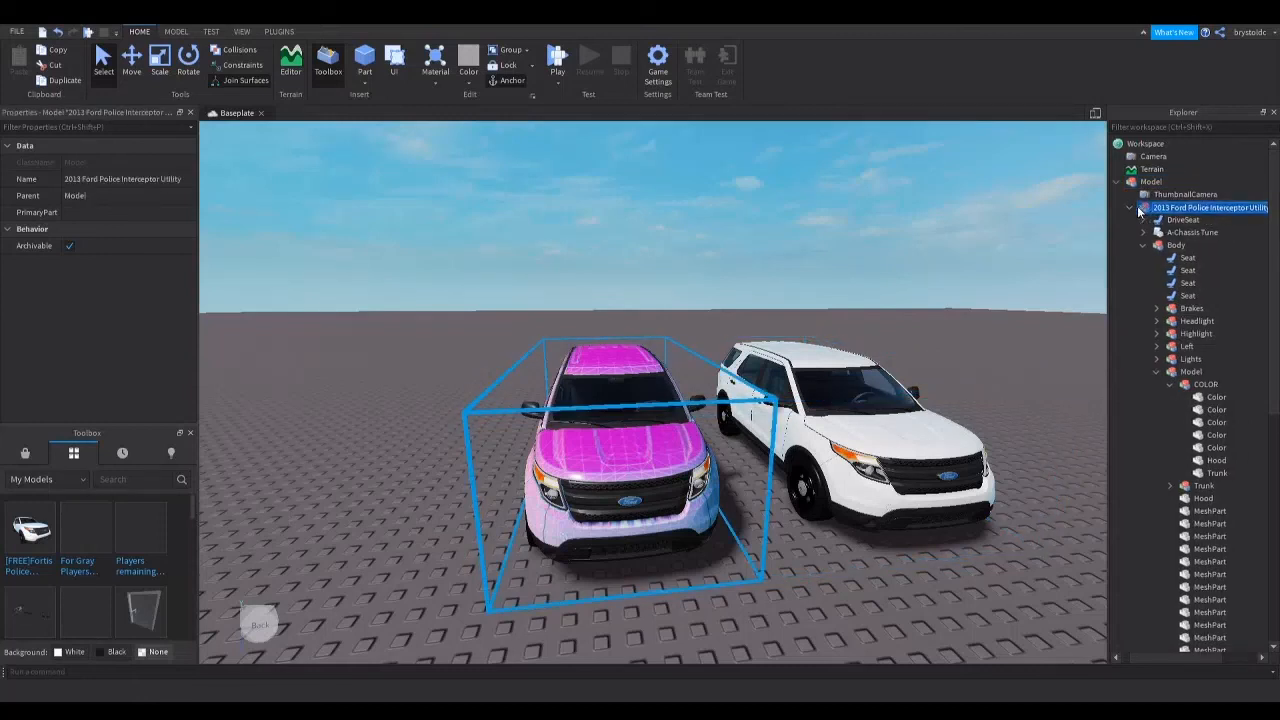
click(1132, 208)
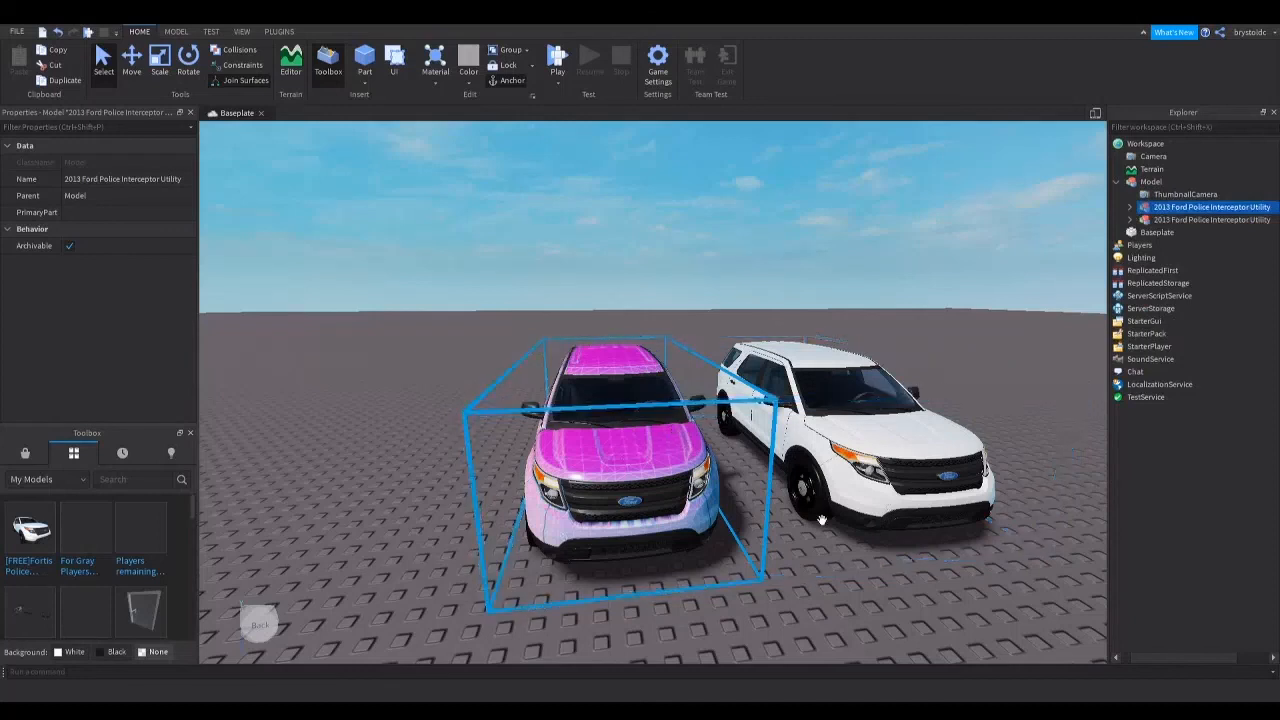
click(1131, 210)
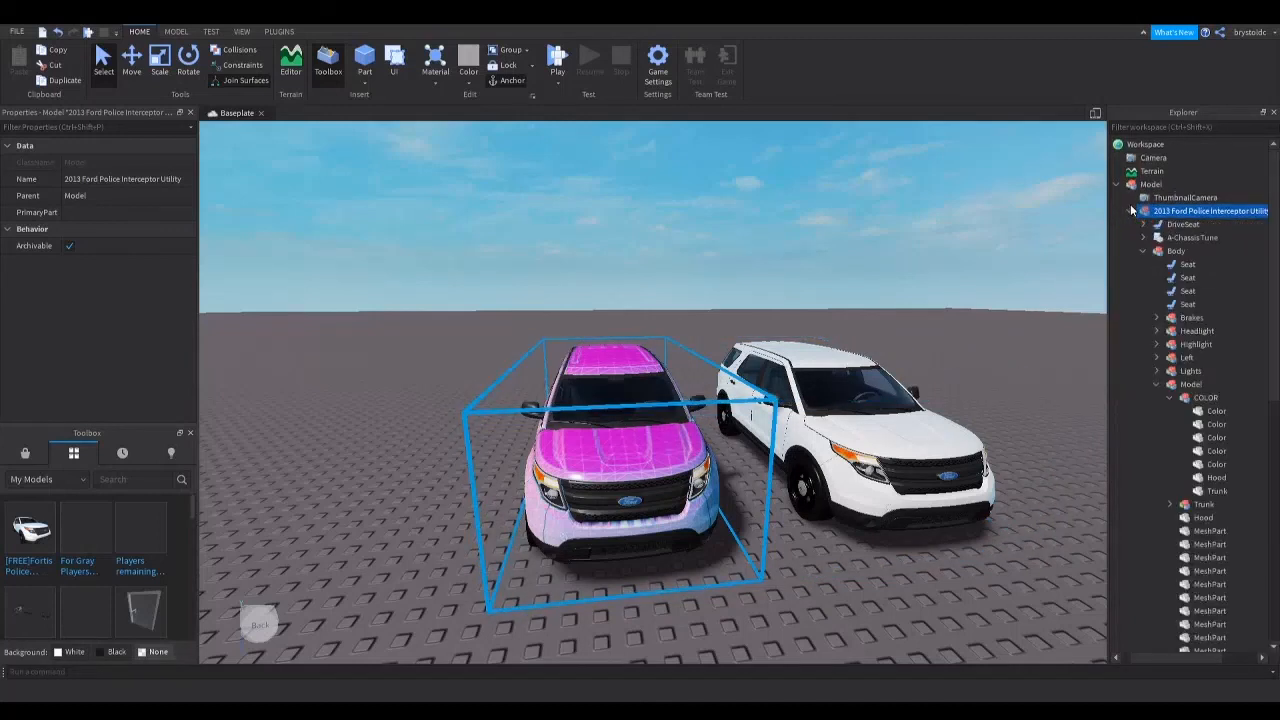
click(1172, 398)
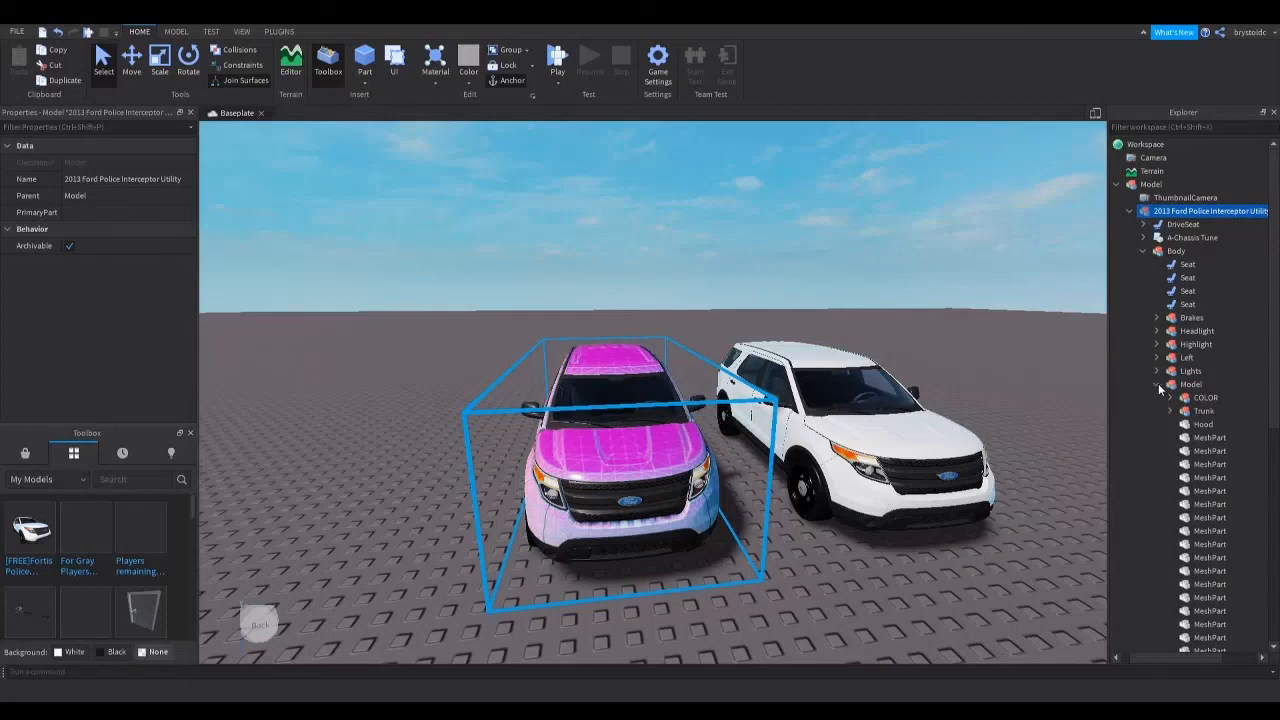
click(1172, 398)
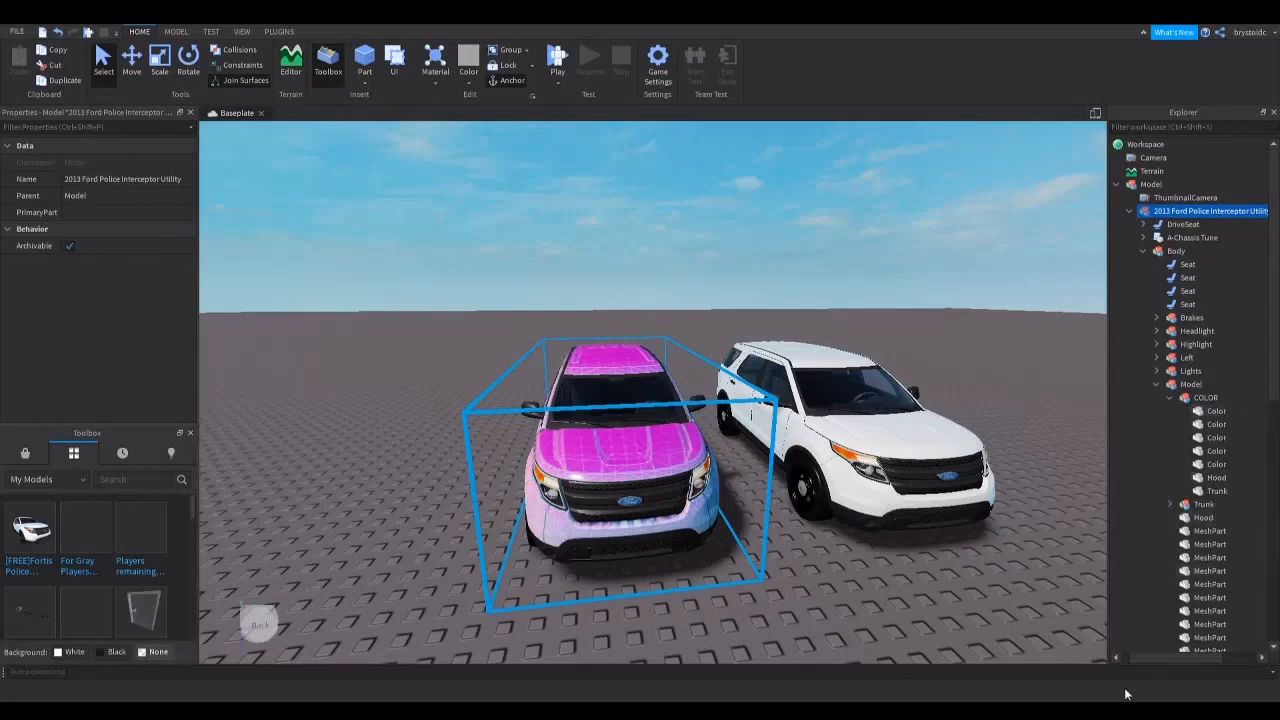
drag(1162, 654, 1195, 654)
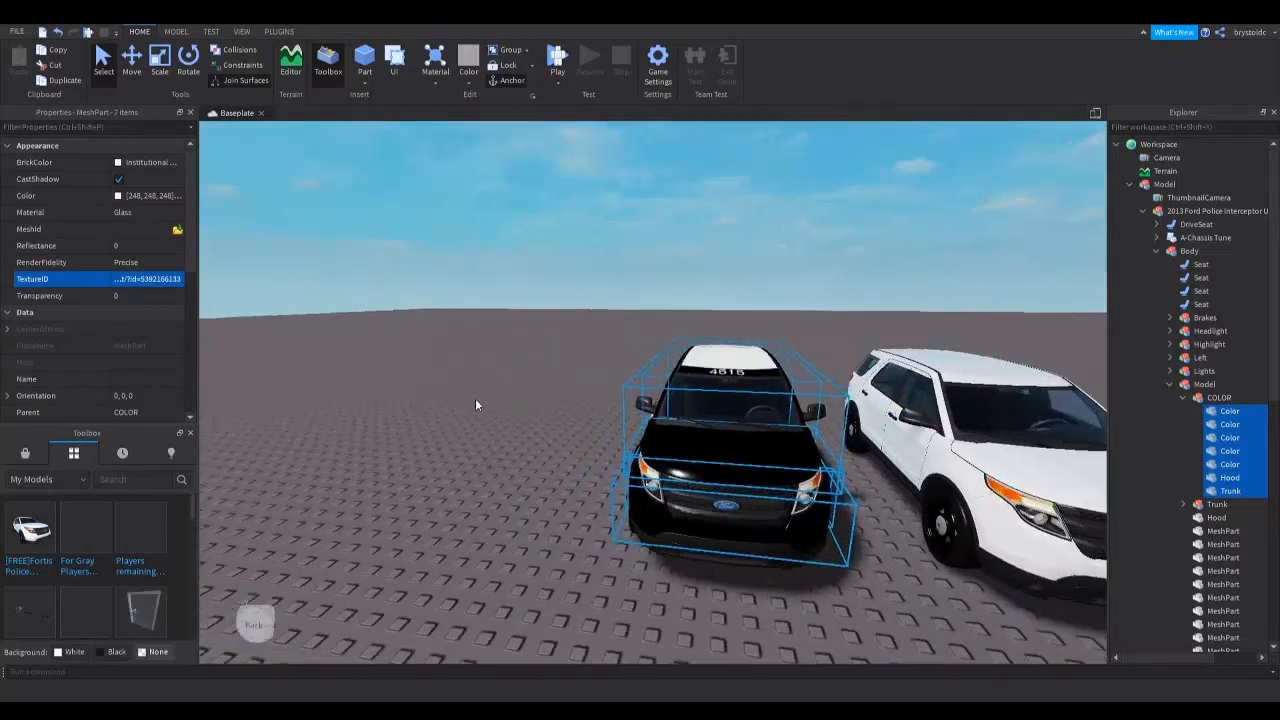
Step: Fly around the black-and-white Explorer to inspect the livery on its doors, rear quarter panels and tailgate
scroll(476, 404, up, 4)
click(522, 404)
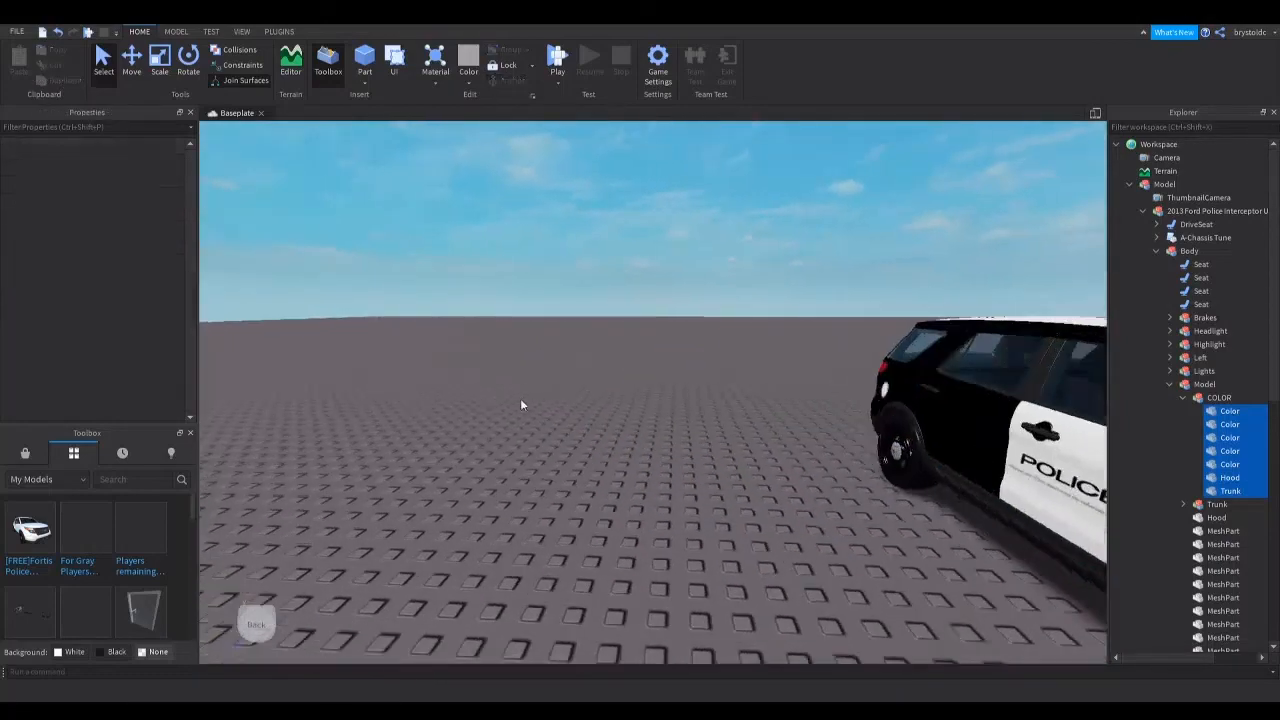
key(a)
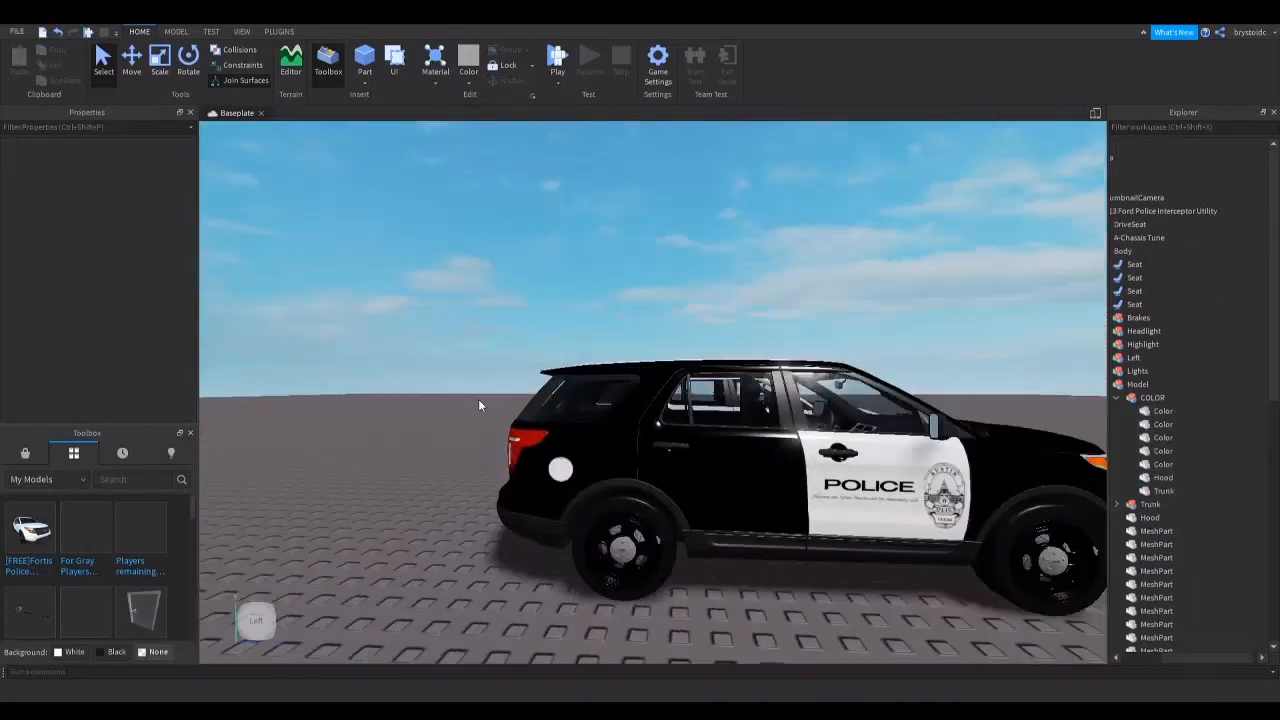
key(w)
key(a)
key(w)
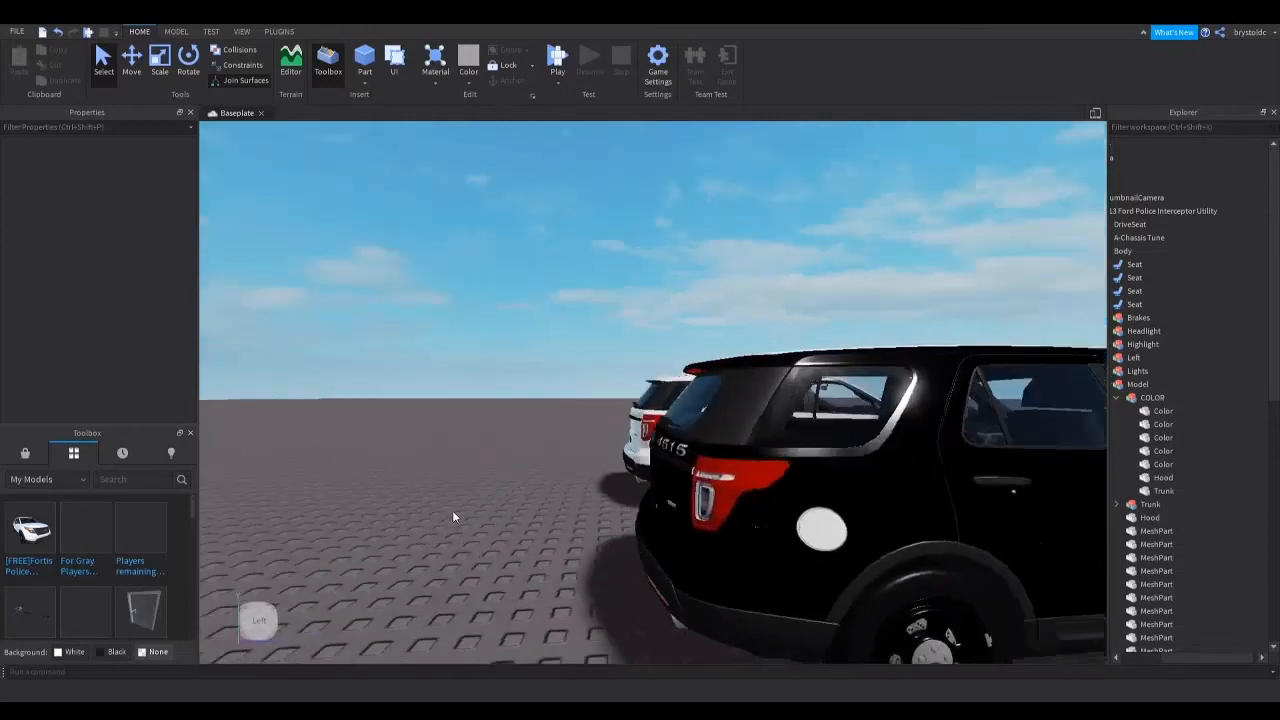
key(d)
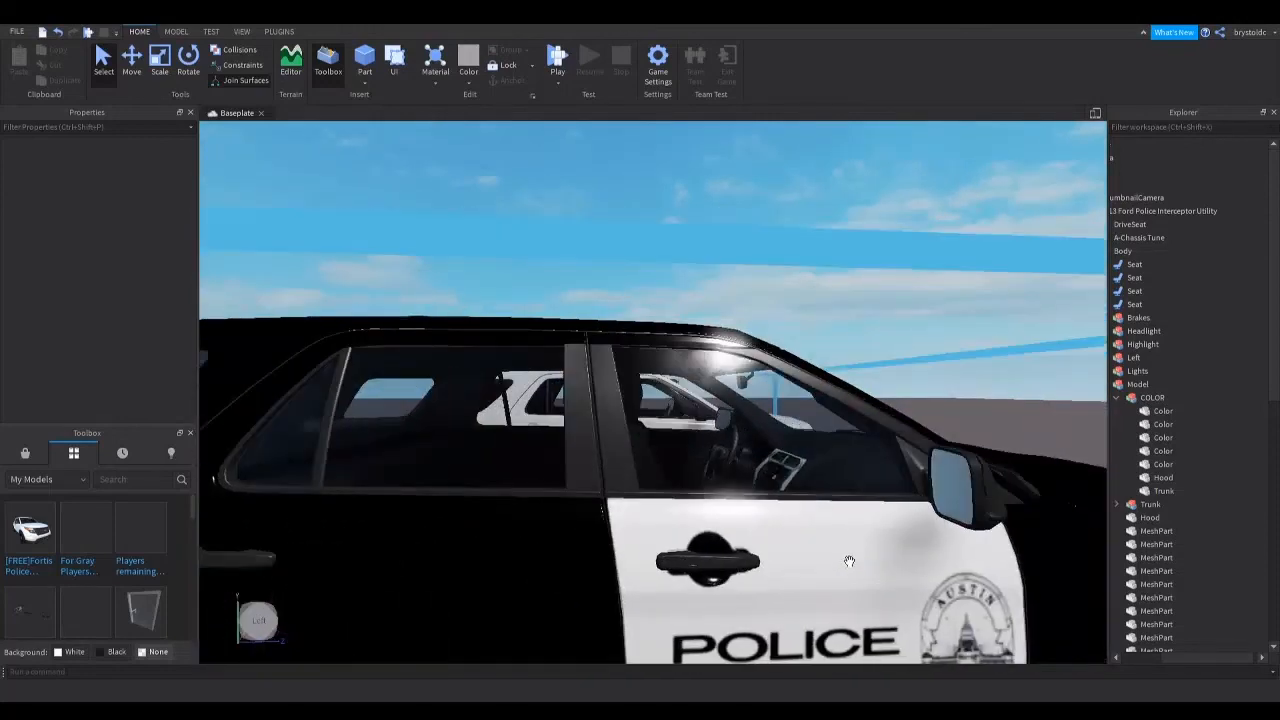
key(s)
key(a)
key(w)
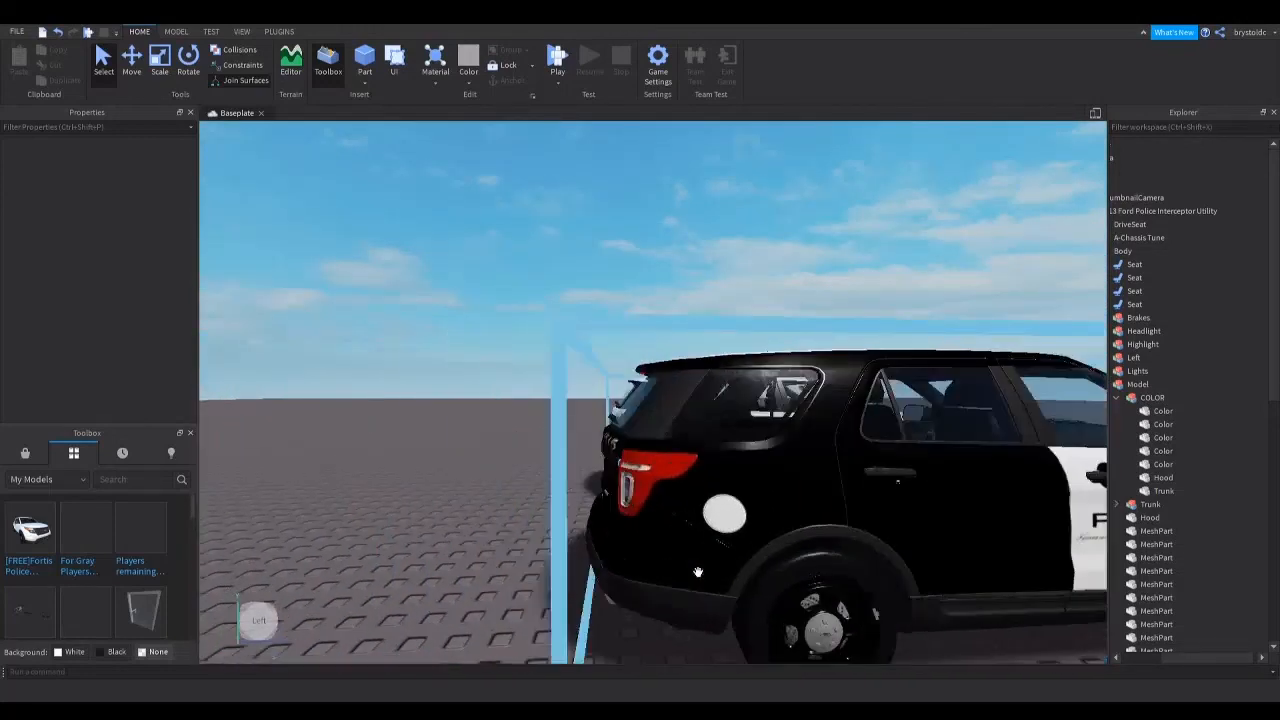
key(d)
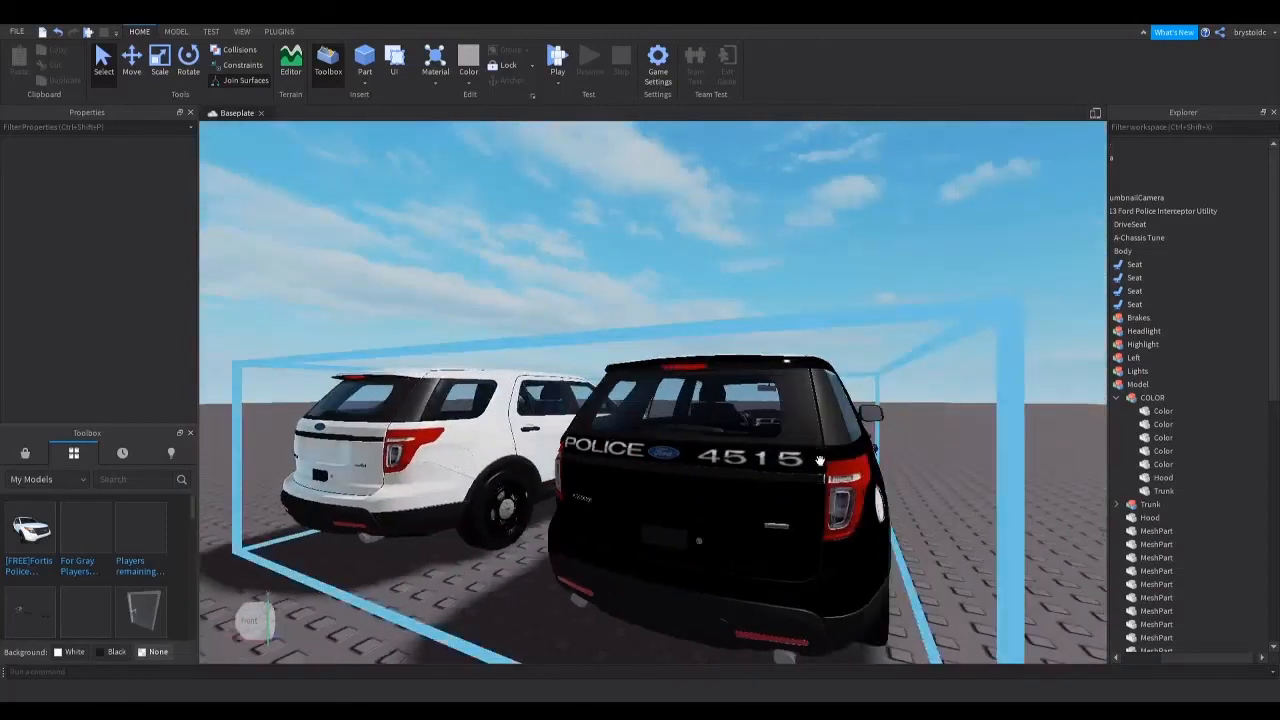
key(a)
key(w)
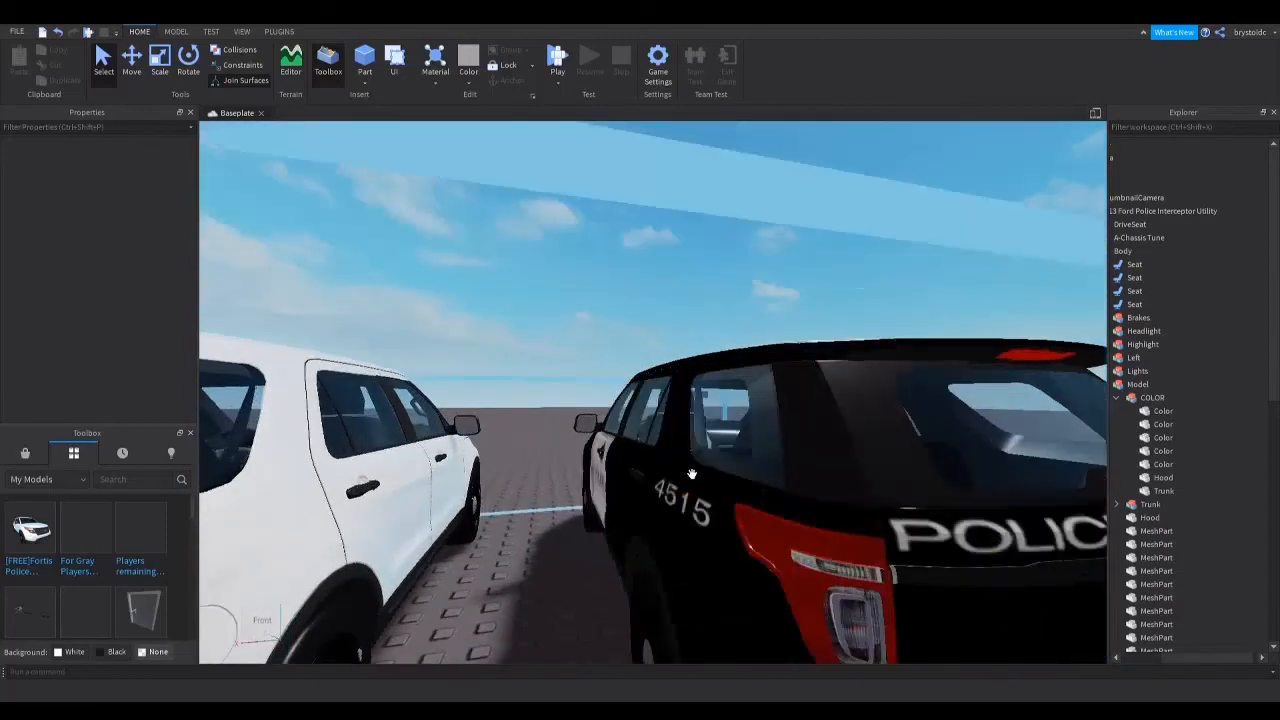
key(a)
key(s)
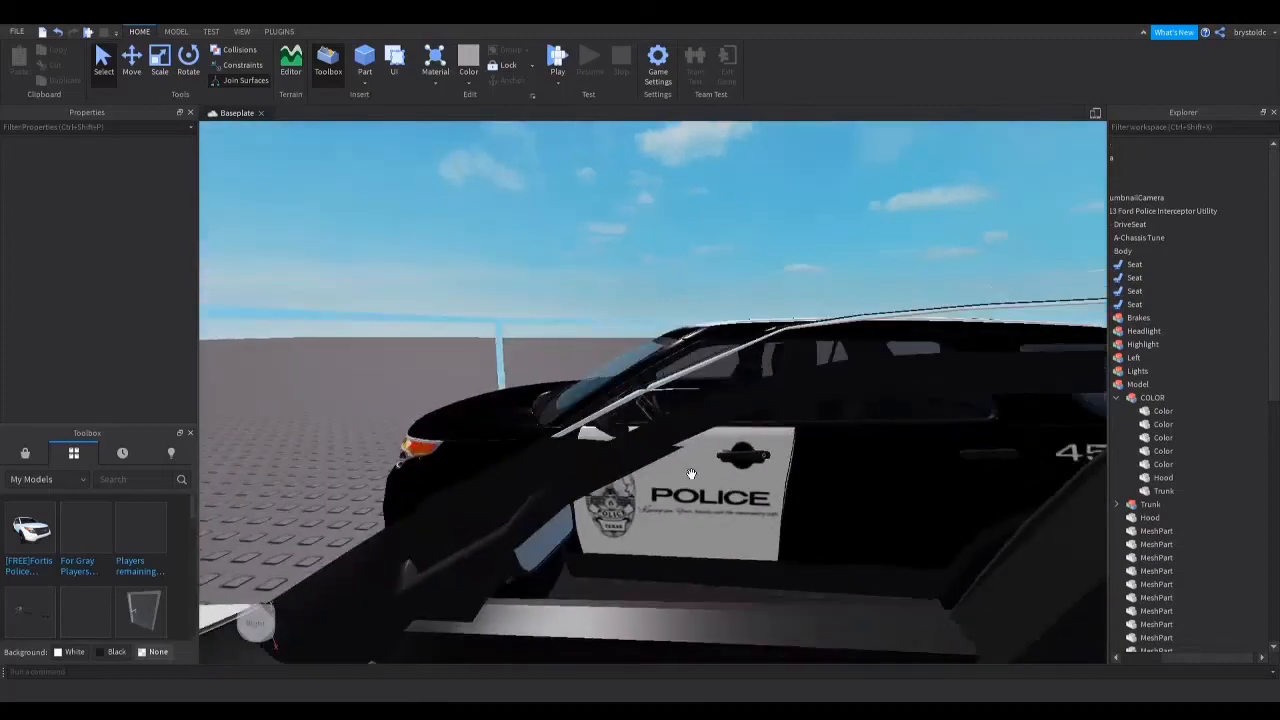
Step: Examine the black-and-white Explorer's front door graphics, hood and the unit number lettering on its white roof from above
key(w)
key(a)
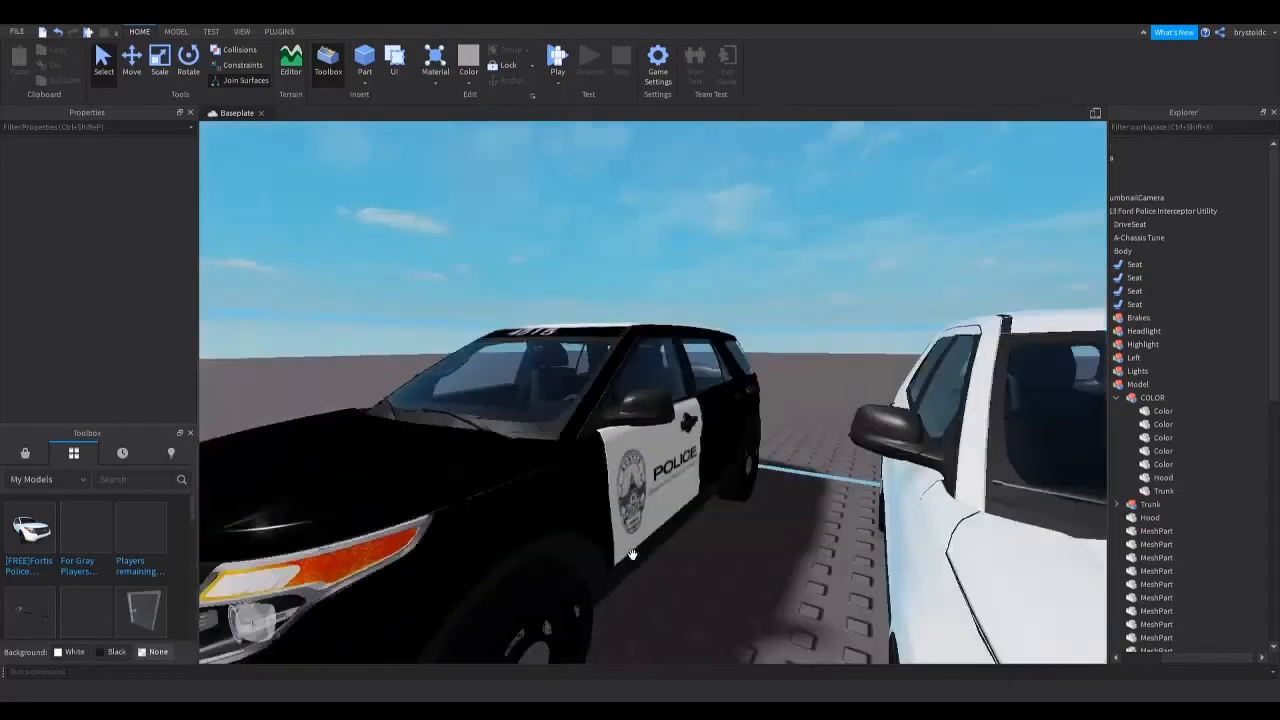
key(s)
key(s)
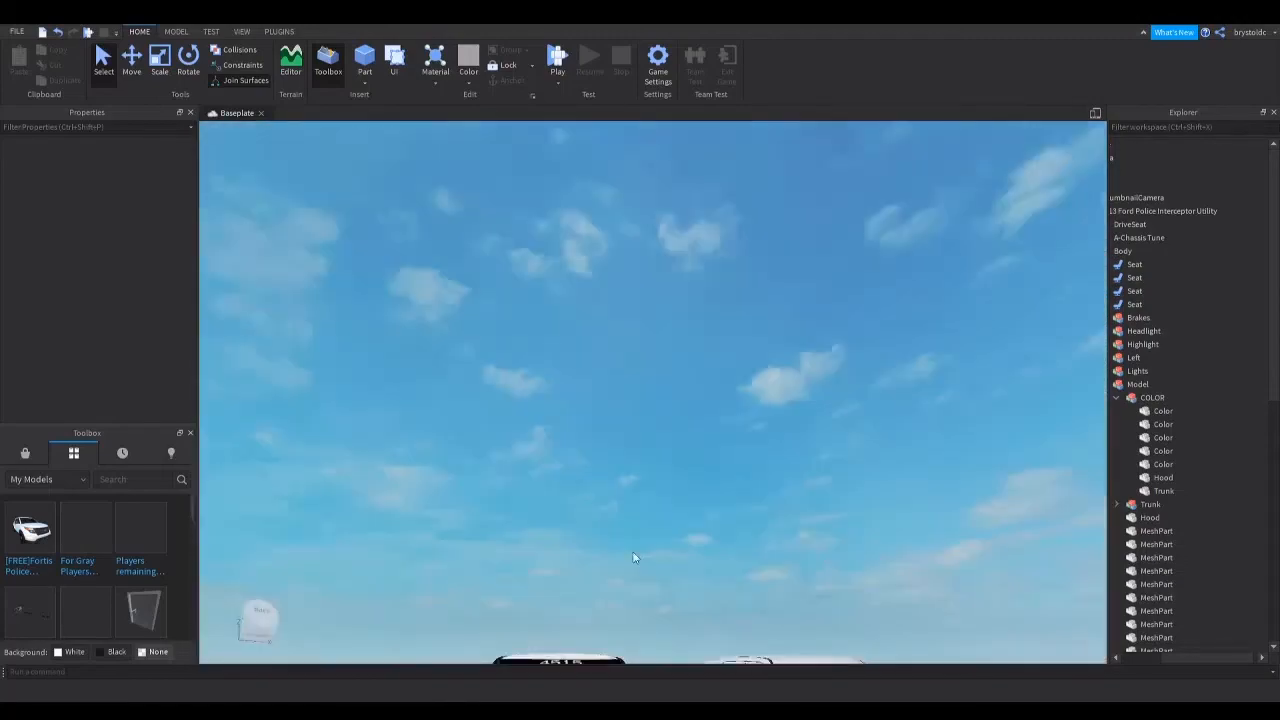
key(w)
key(s)
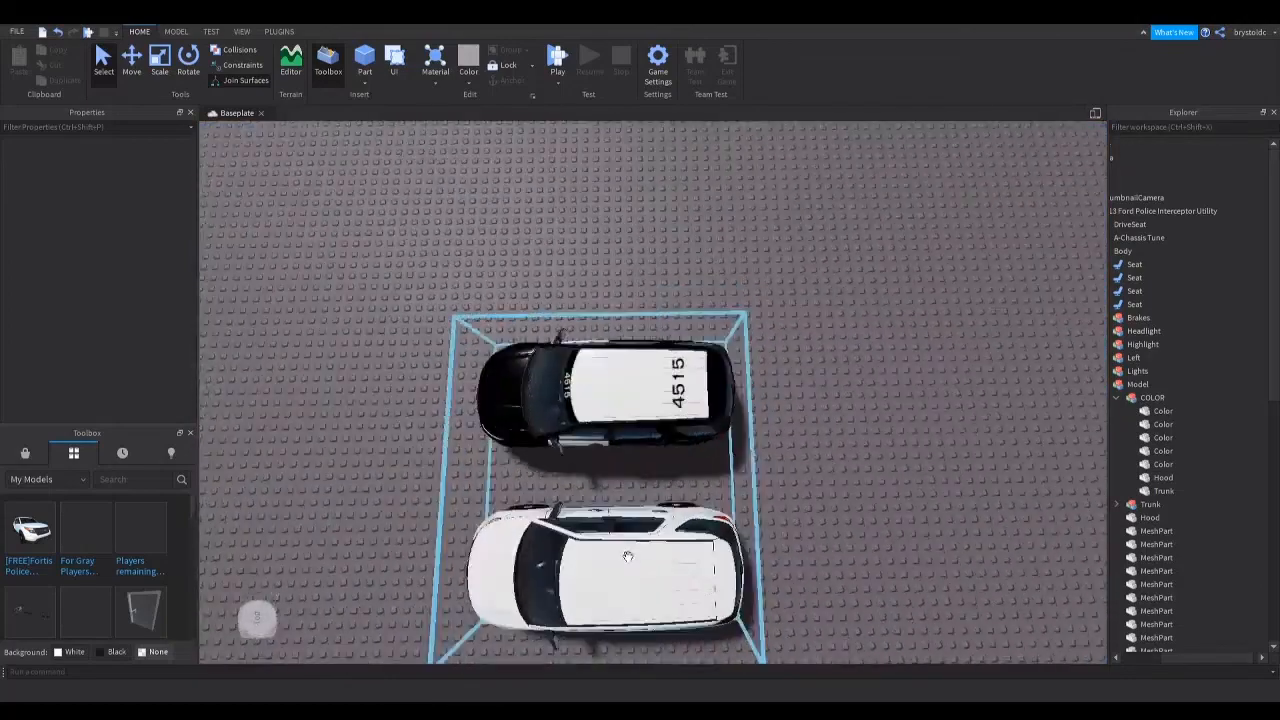
key(w)
key(w)
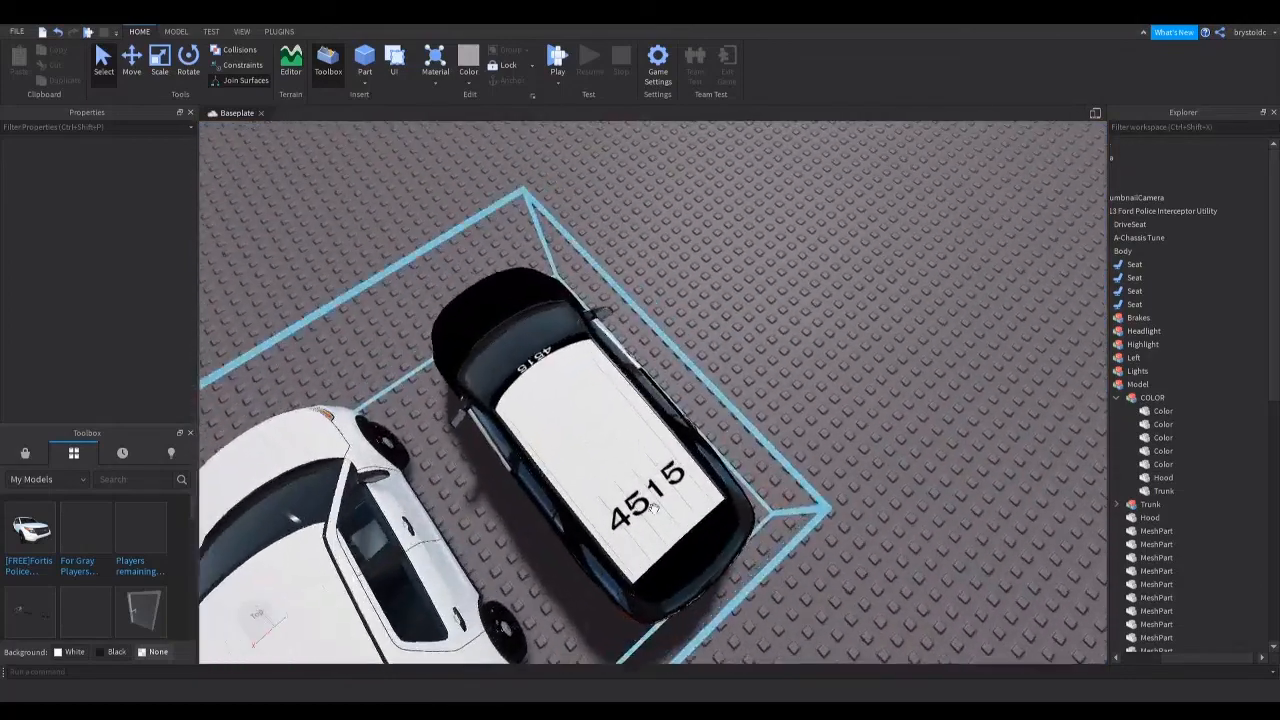
key(a)
key(a)
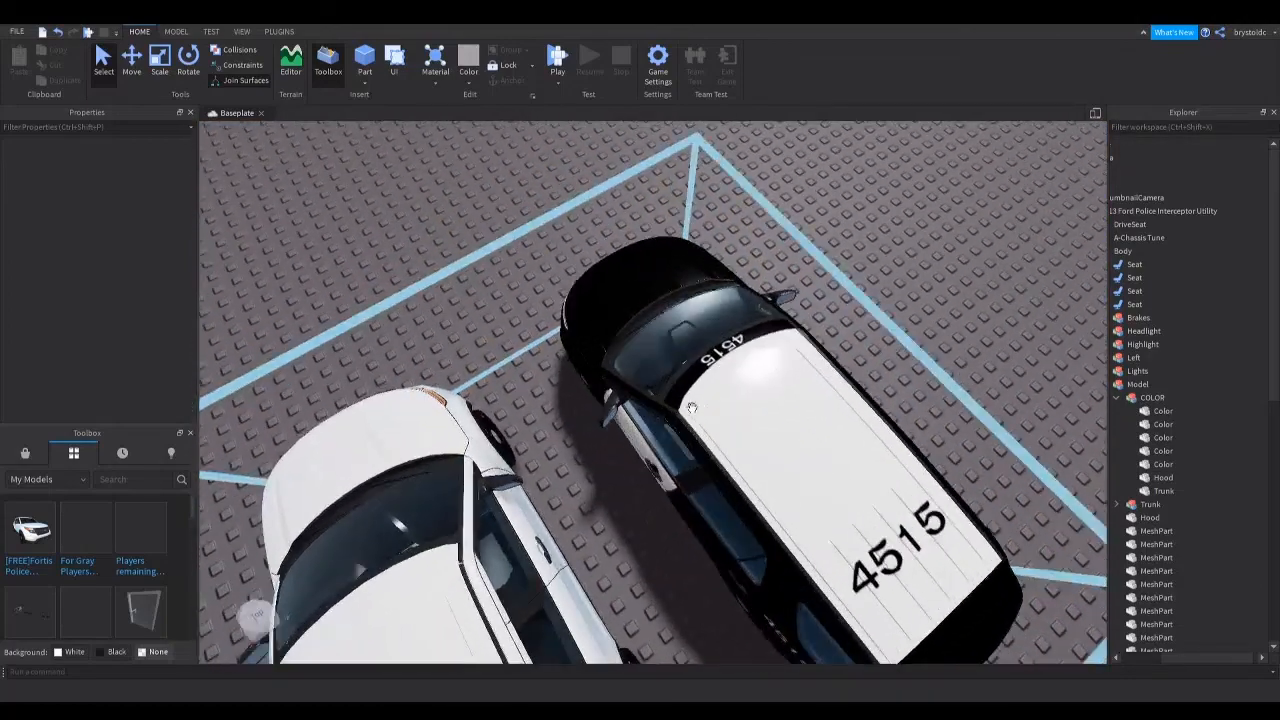
key(w)
key(a)
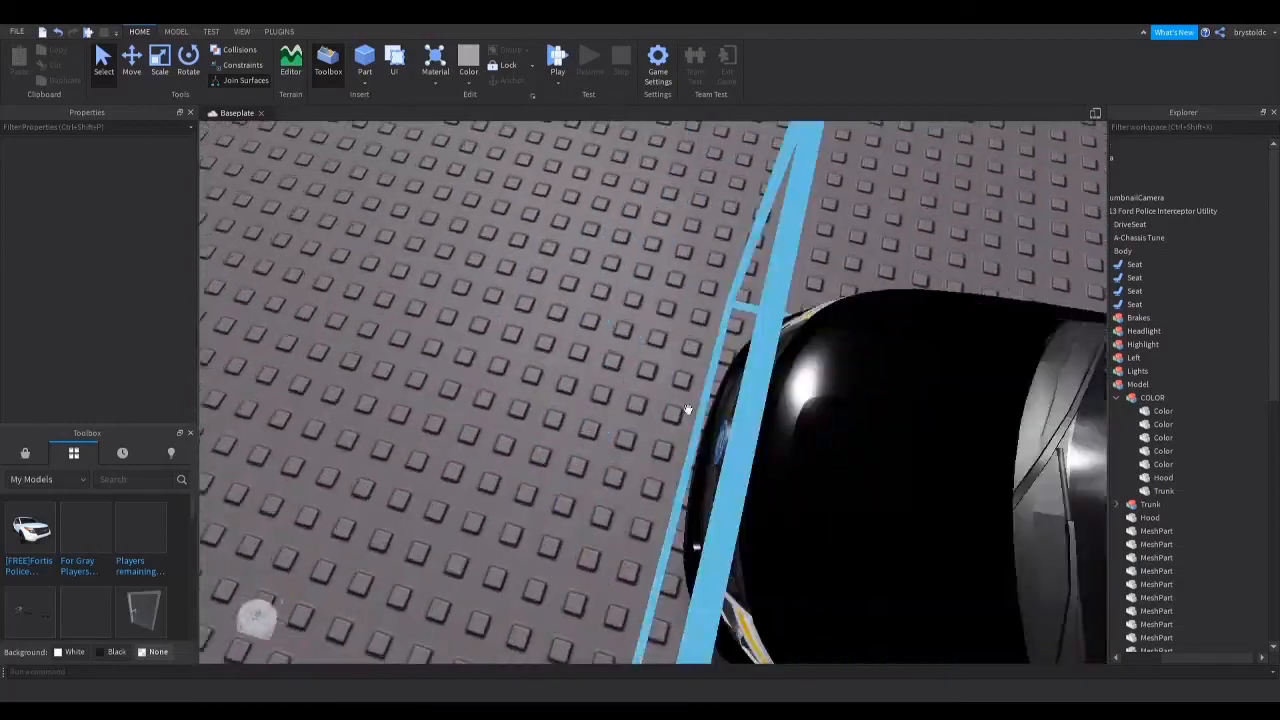
Step: Inspect the police Explorer's front end and the Austin Police door livery on its opposite side, alongside the plain white Explorer
key(s)
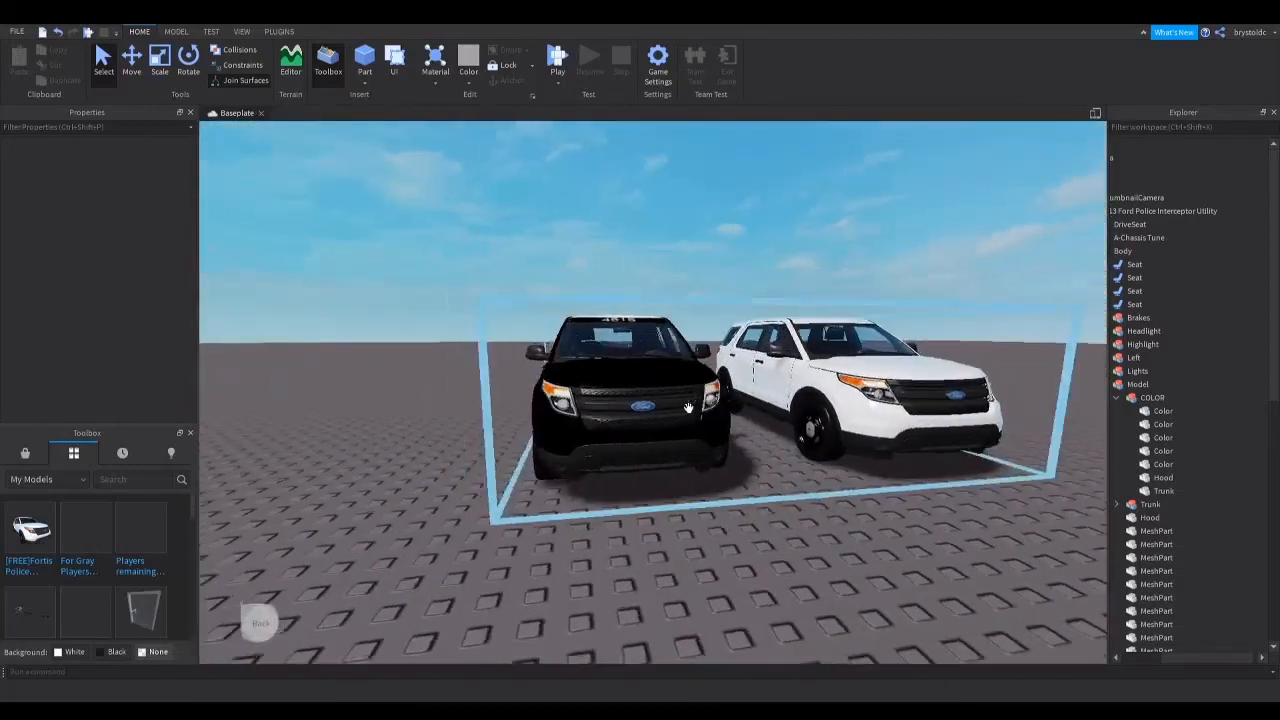
key(a)
key(w)
key(s)
key(a)
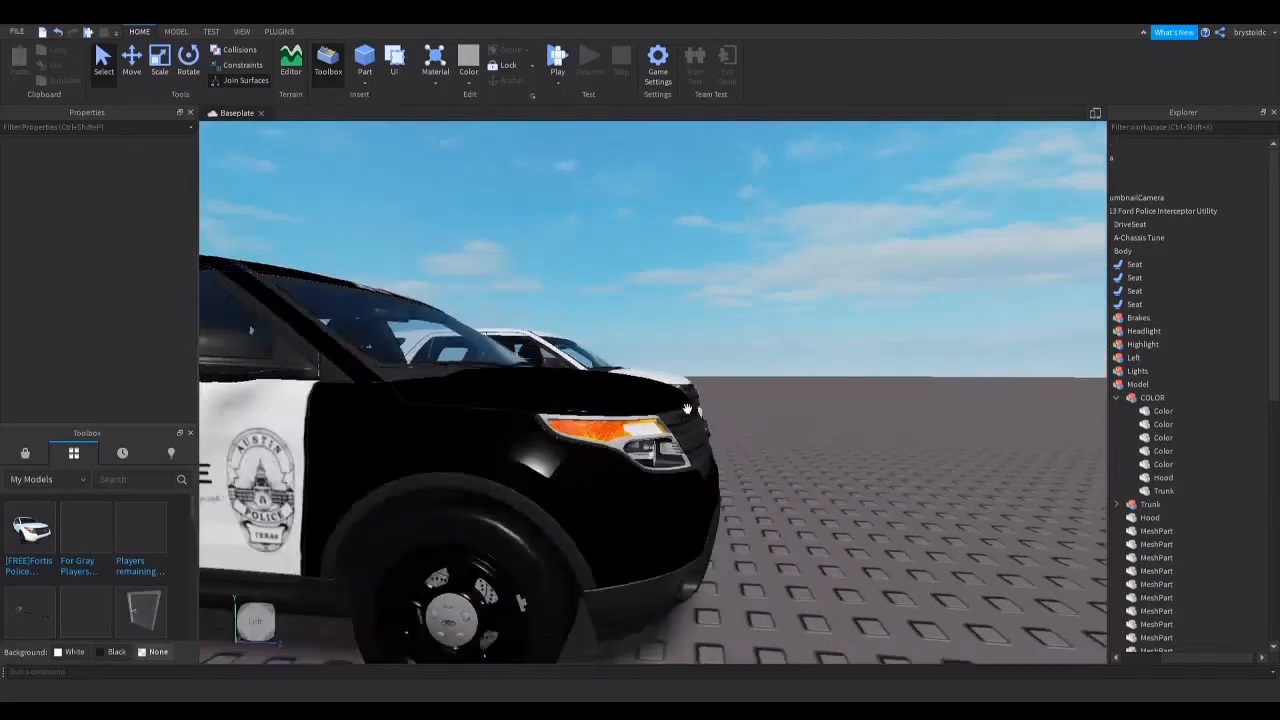
key(w)
key(w)
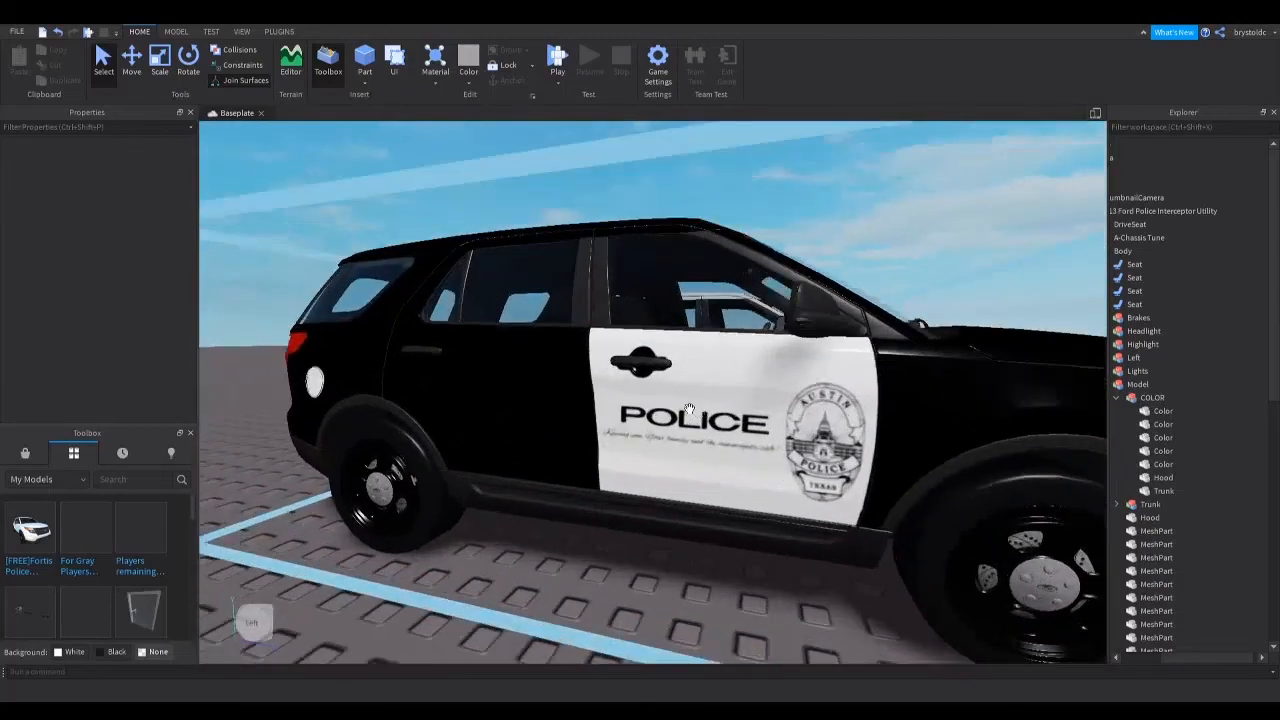
key(a)
key(s)
key(s)
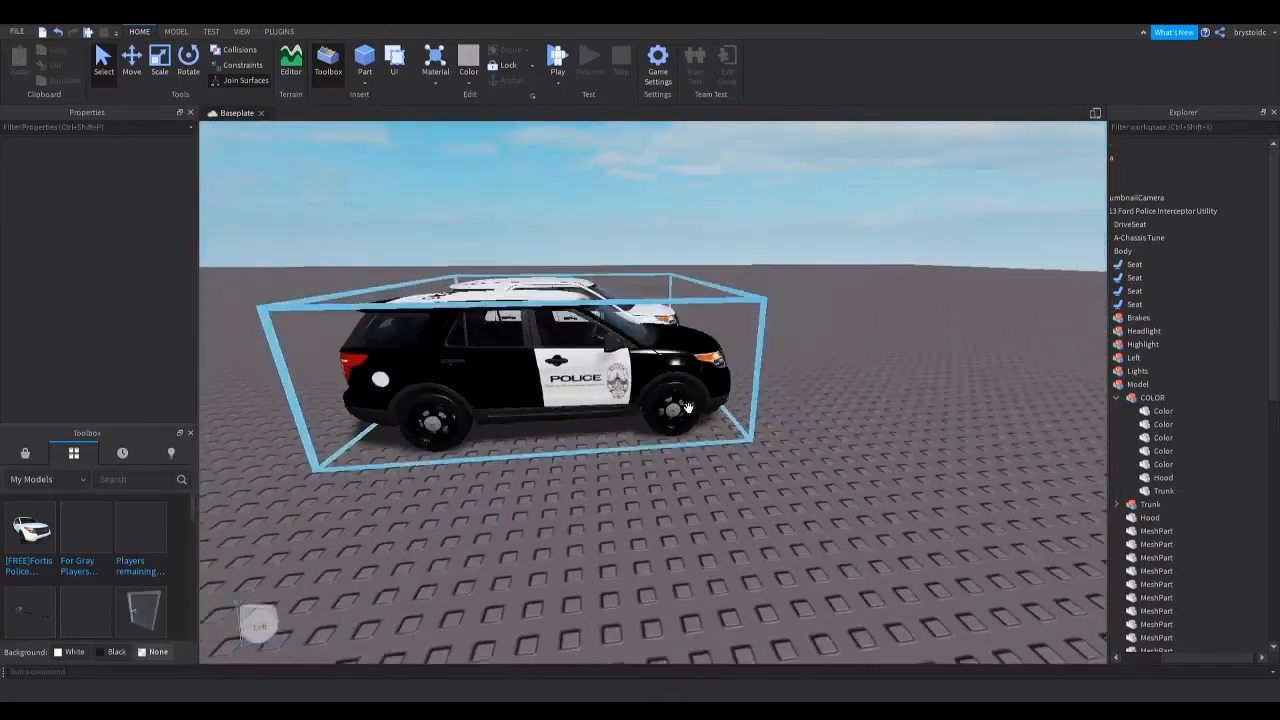
key(a)
key(w)
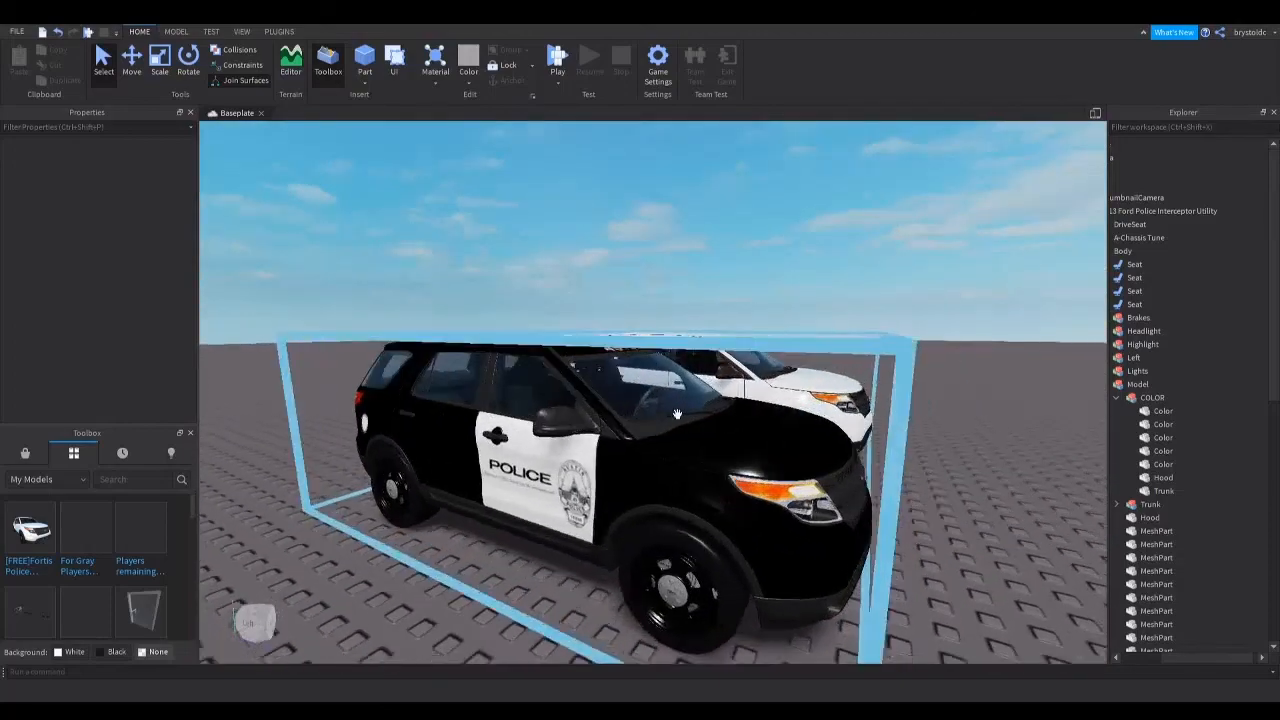
key(s)
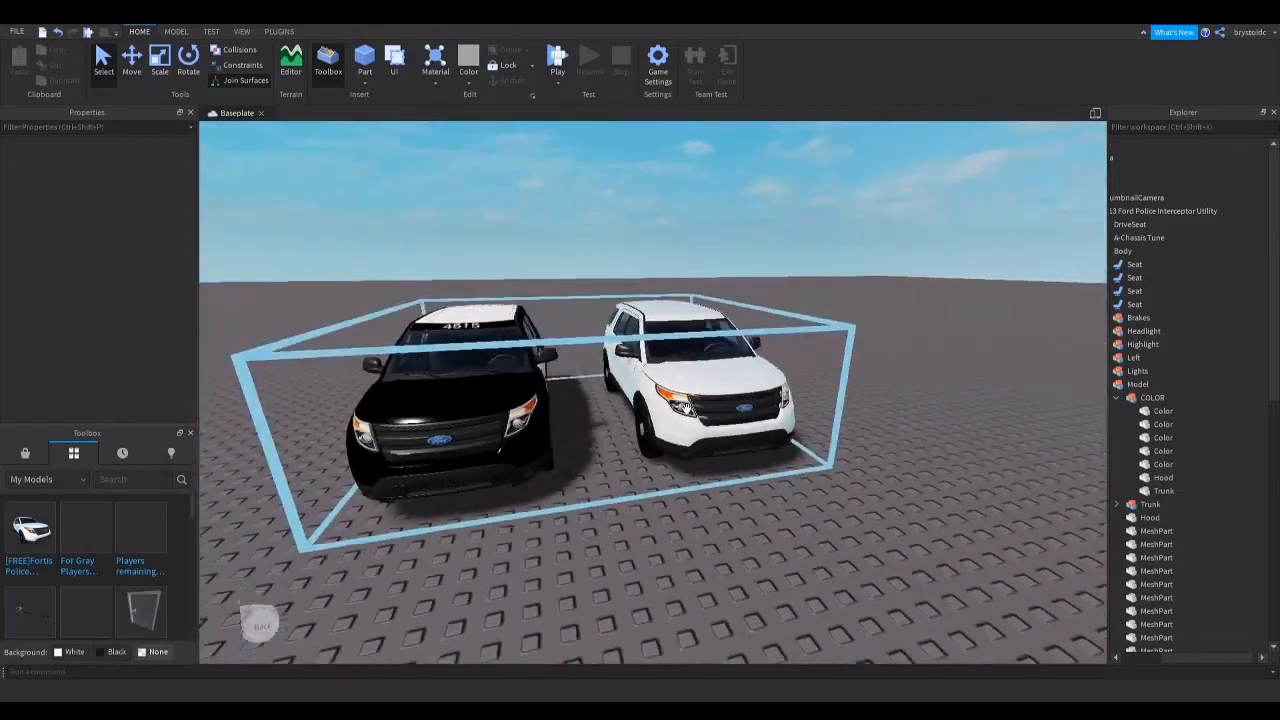